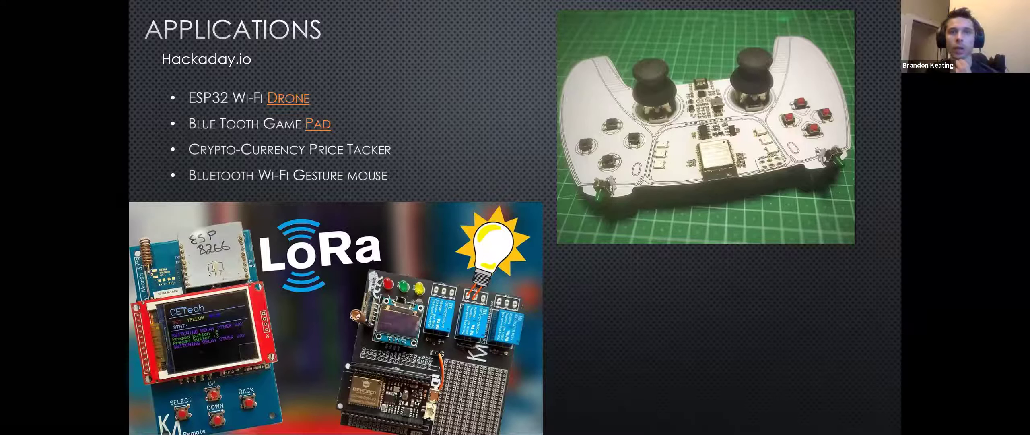
- End the slide show and bring up the H-Bridge Simple schematic in a maximized EasyEDA window, dismissing the rotation tip
{"action": "key", "text": "Right"}
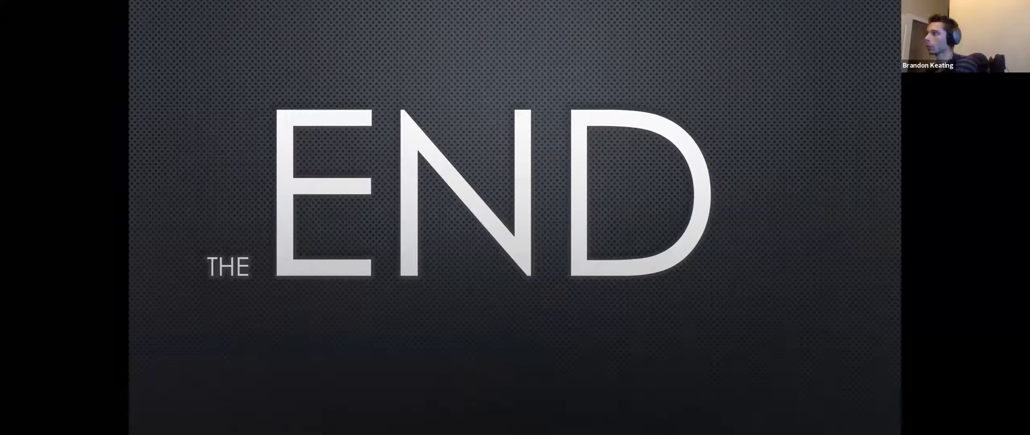
{"action": "key", "text": "Escape"}
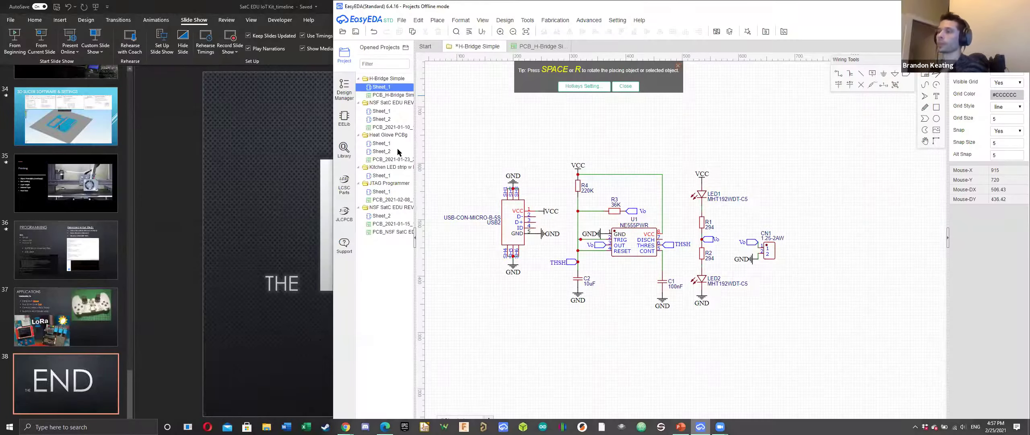
{"action": "key", "text": "super+Up"}
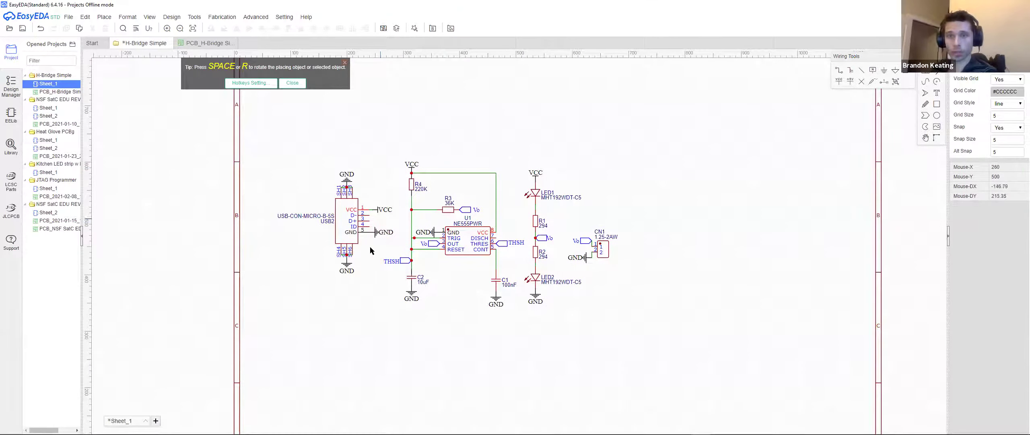
{"action": "left_click", "coordinate": [346, 62]}
- Look at the finished H-Bridge PCB layout and examine the USB connector with its supply pins in the schematic
{"action": "left_click", "coordinate": [197, 43]}
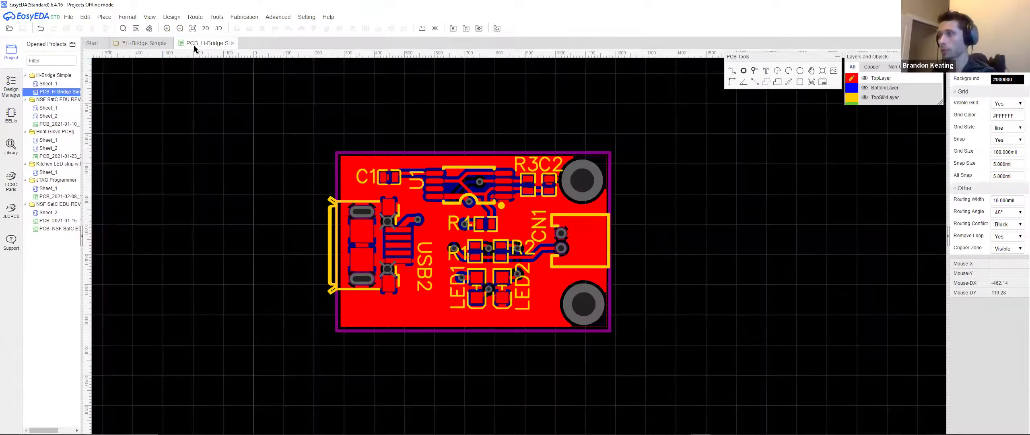
{"action": "left_click", "coordinate": [129, 45]}
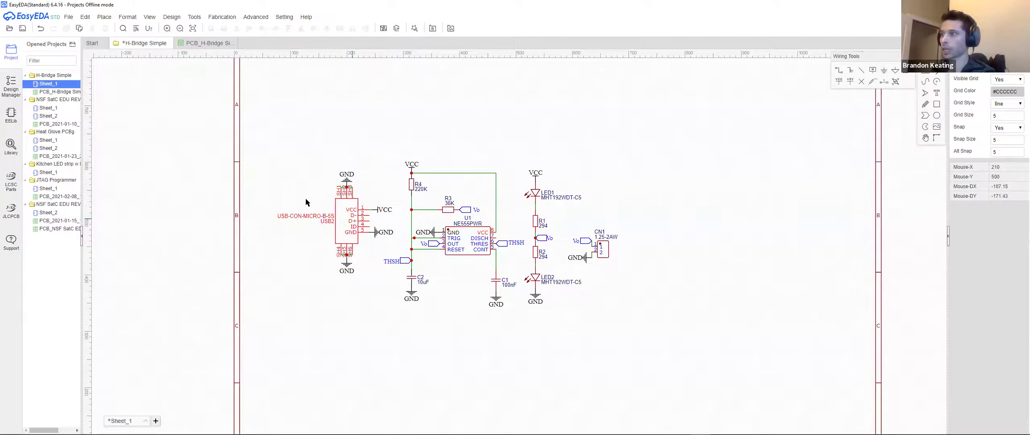
{"action": "scroll", "coordinate": [229, 221], "scroll_direction": "up", "scroll_amount": 5}
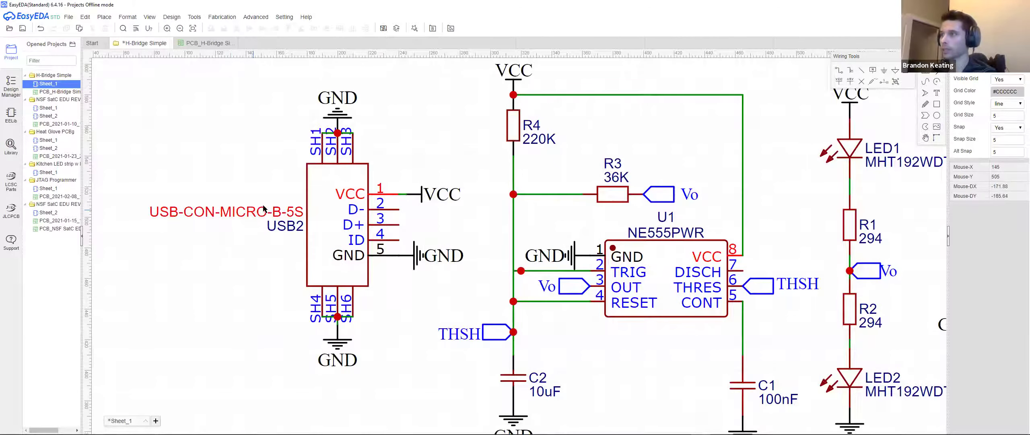
{"action": "left_click", "coordinate": [326, 215]}
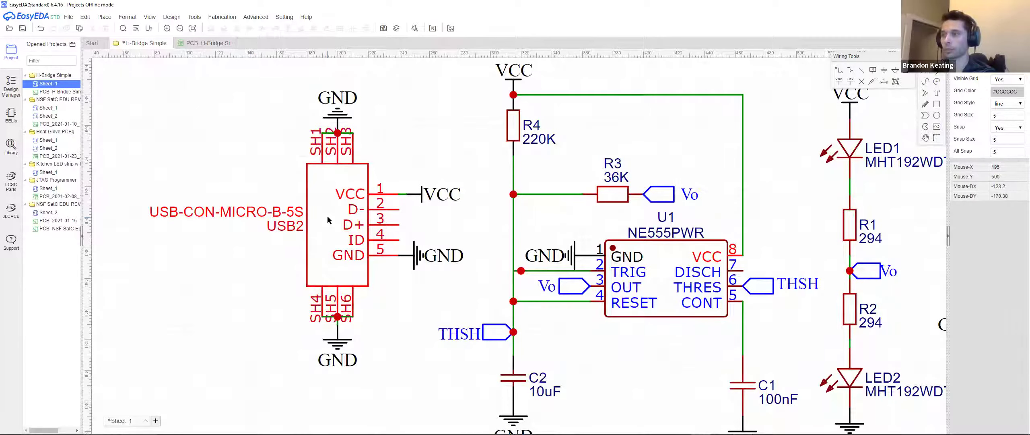
{"action": "scroll", "coordinate": [275, 251], "scroll_direction": "down", "scroll_amount": 3}
{"action": "left_click", "coordinate": [370, 207]}
{"action": "scroll", "coordinate": [338, 192], "scroll_direction": "up", "scroll_amount": 1}
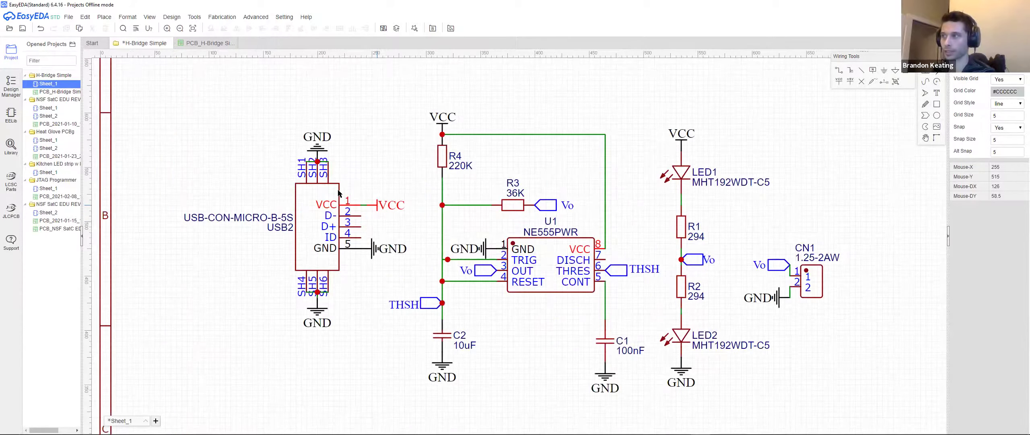
- Try renaming the VCC power flag at the USB connector to VDD, and undo the renaming
{"action": "double_click", "coordinate": [375, 203]}
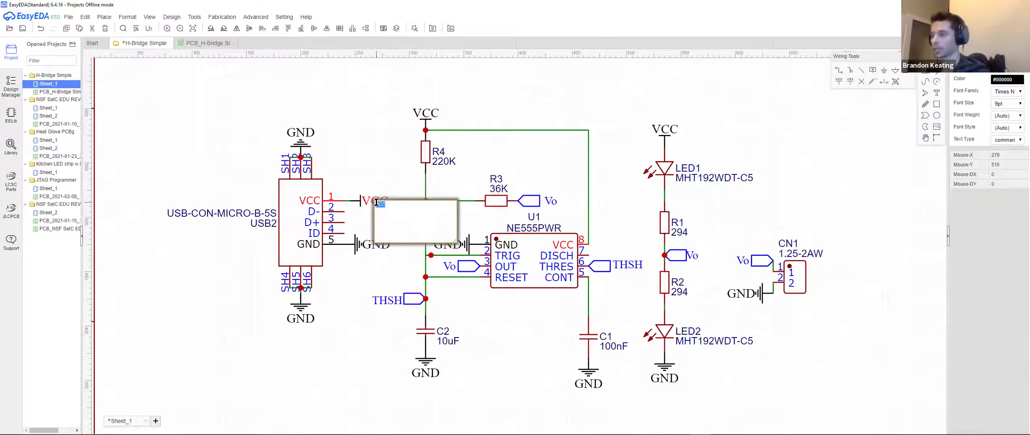
{"action": "type", "text": "VDD"}
{"action": "key", "text": "Return"}
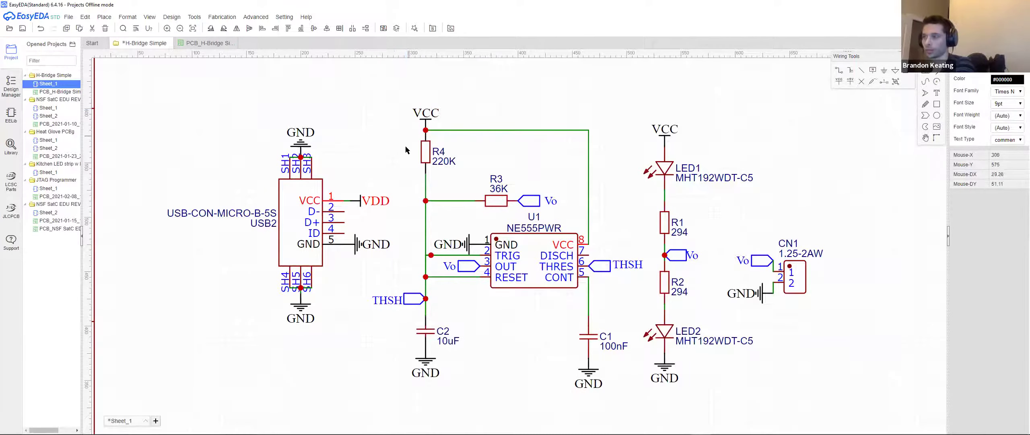
{"action": "key", "text": "ctrl+z"}
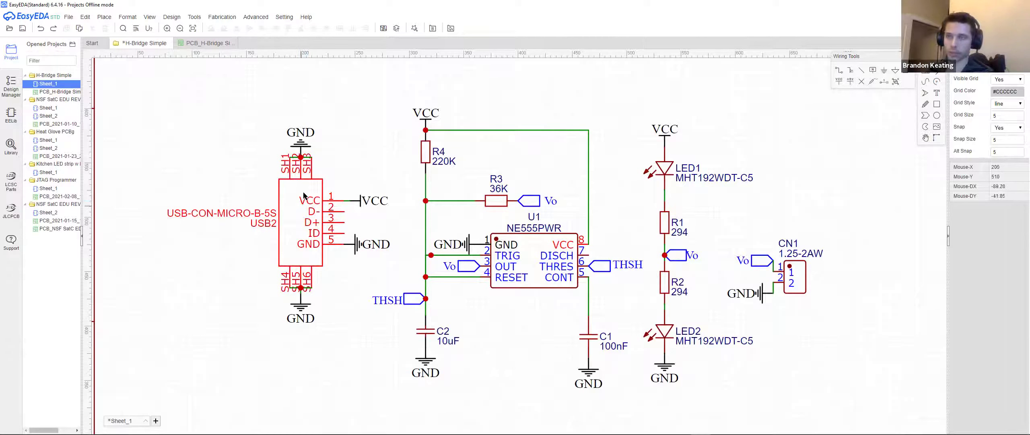
- Try to convert the schematic to a PCB without checking the unfinished nets, and save the schematic
{"action": "right_click_drag", "start_coordinate": [596, 313], "coordinate": [565, 308]}
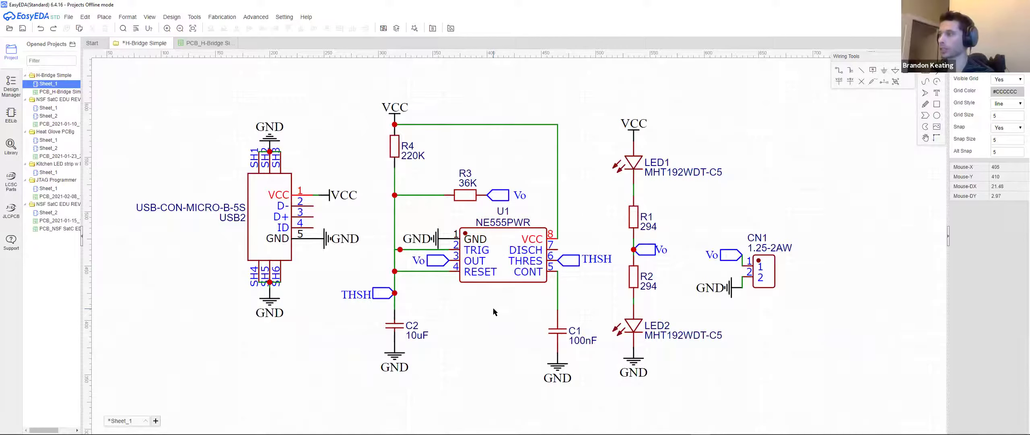
{"action": "scroll", "coordinate": [493, 309], "scroll_direction": "down", "scroll_amount": 2}
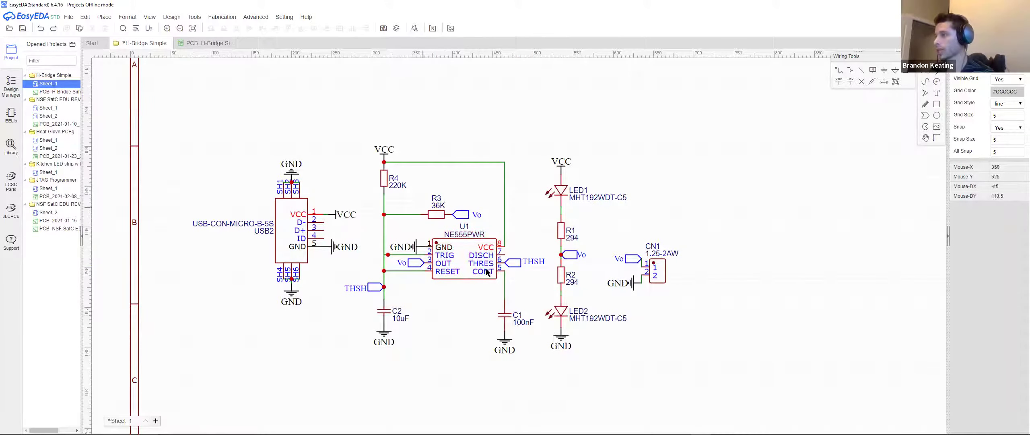
{"action": "left_click", "coordinate": [172, 19]}
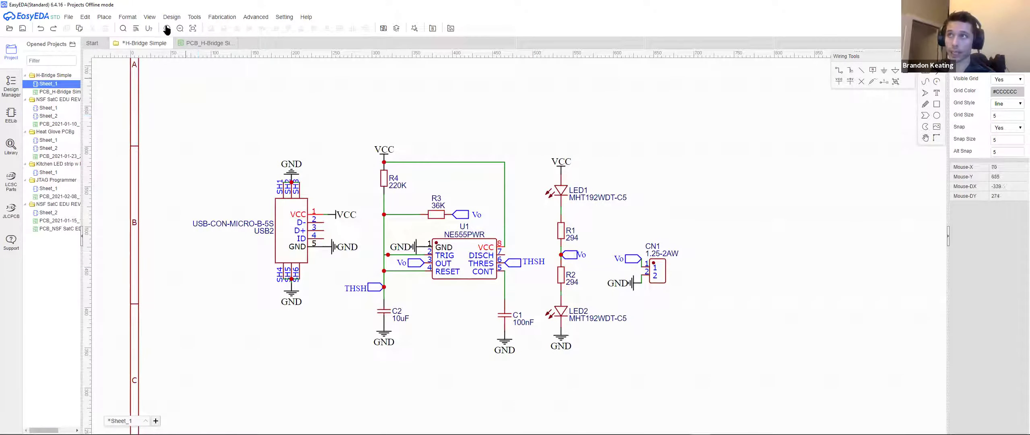
{"action": "mouse_move", "coordinate": [170, 17]}
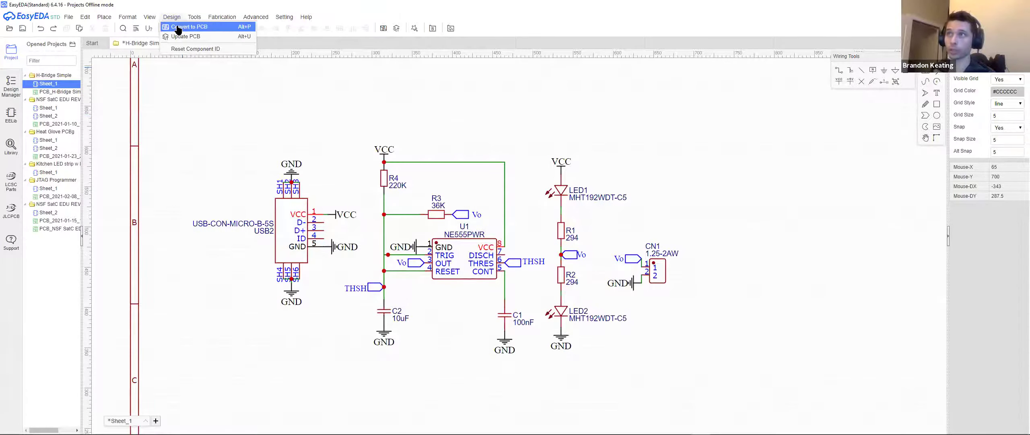
{"action": "left_click", "coordinate": [178, 27]}
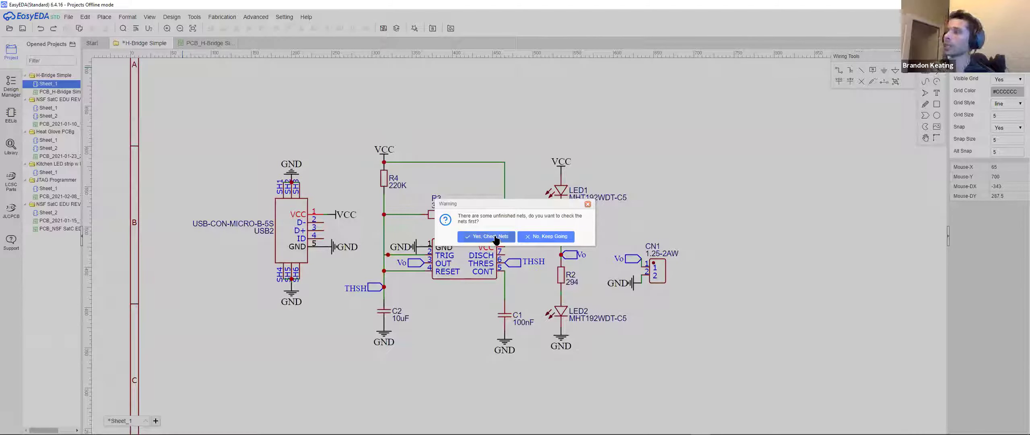
{"action": "left_click", "coordinate": [558, 237]}
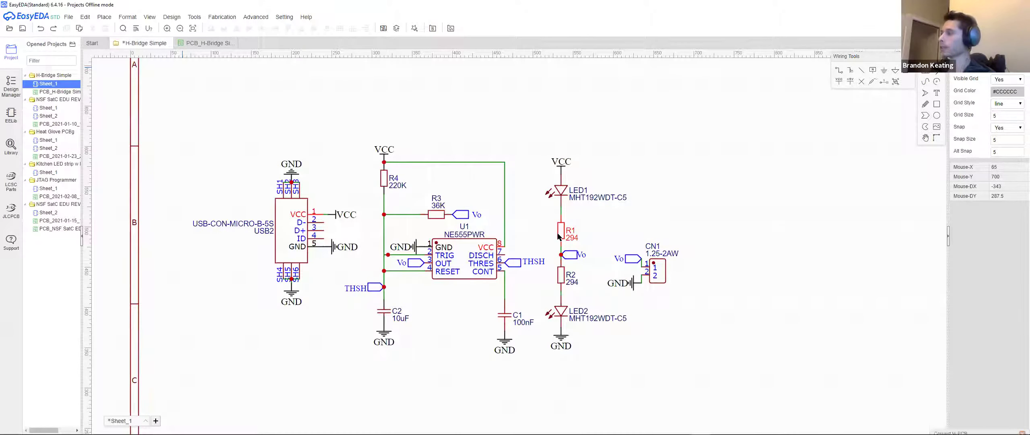
{"action": "key", "text": "ctrl+s"}
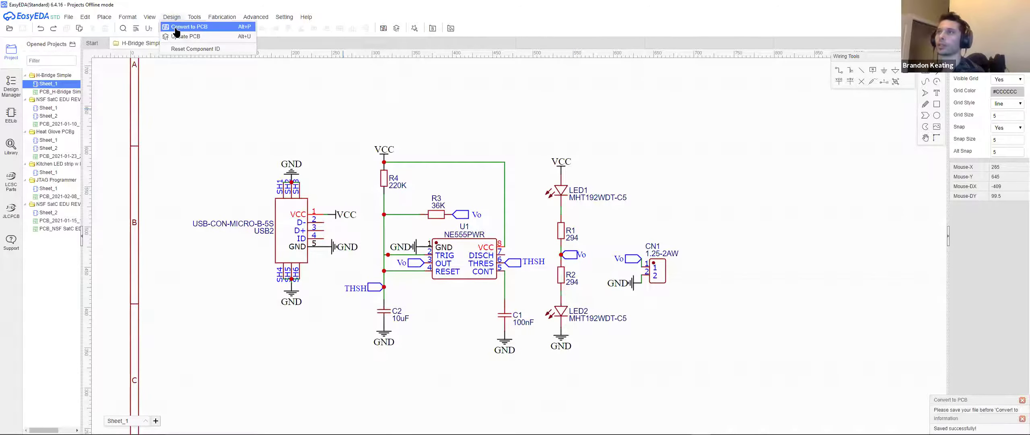
- Convert the saved schematic to a new two-layer PCB, skipping the net check and accepting the rectangular 910 by 610 mil outline
{"action": "left_click", "coordinate": [176, 29]}
{"action": "left_click", "coordinate": [559, 238]}
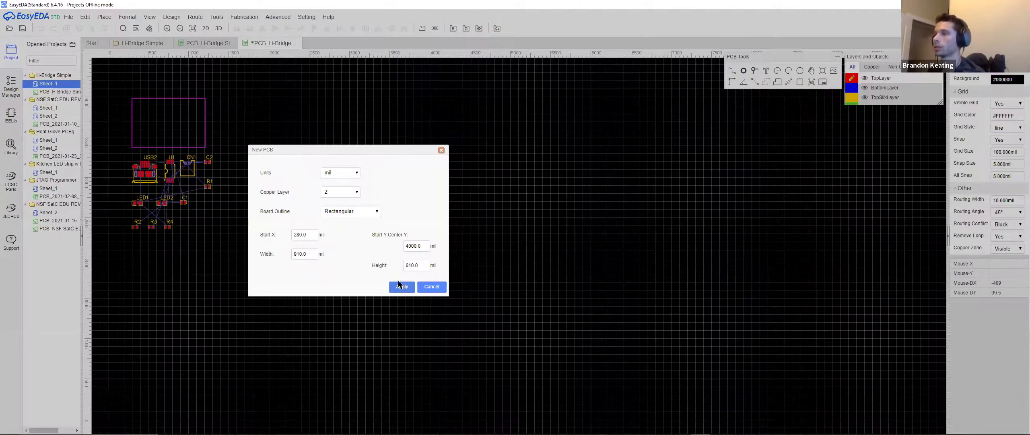
{"action": "left_click", "coordinate": [401, 286]}
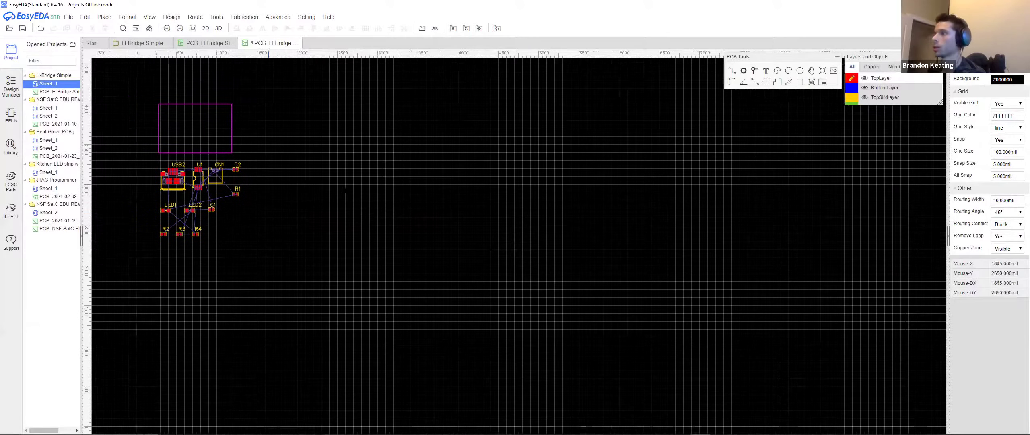
- Place the USB2 connector over the board outline's left edge, rotated to 270°, and switch the units to millimetres
{"action": "scroll", "coordinate": [313, 150], "scroll_direction": "up", "scroll_amount": 3}
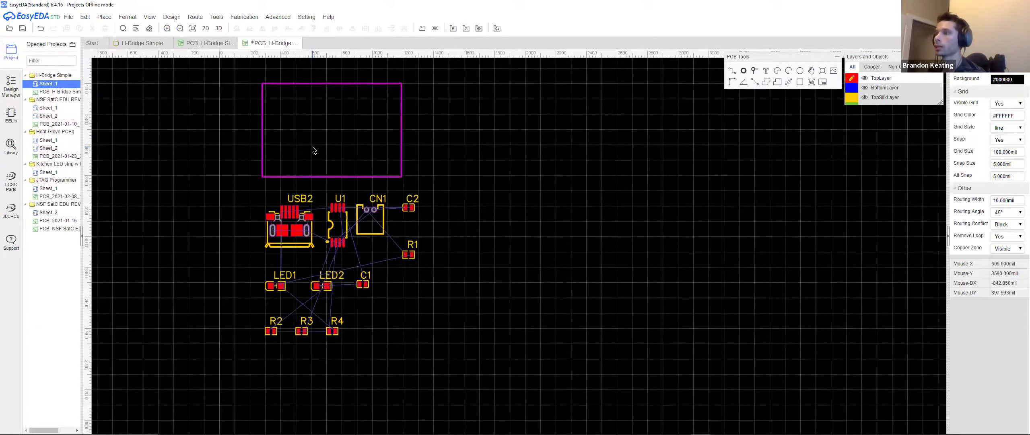
{"action": "right_click_drag", "start_coordinate": [315, 151], "coordinate": [334, 173]}
{"action": "left_click_drag", "start_coordinate": [309, 247], "coordinate": [301, 149]}
{"action": "key", "text": "space"}
{"action": "key", "text": "space"}
{"action": "key", "text": "space"}
{"action": "key", "text": "q"}
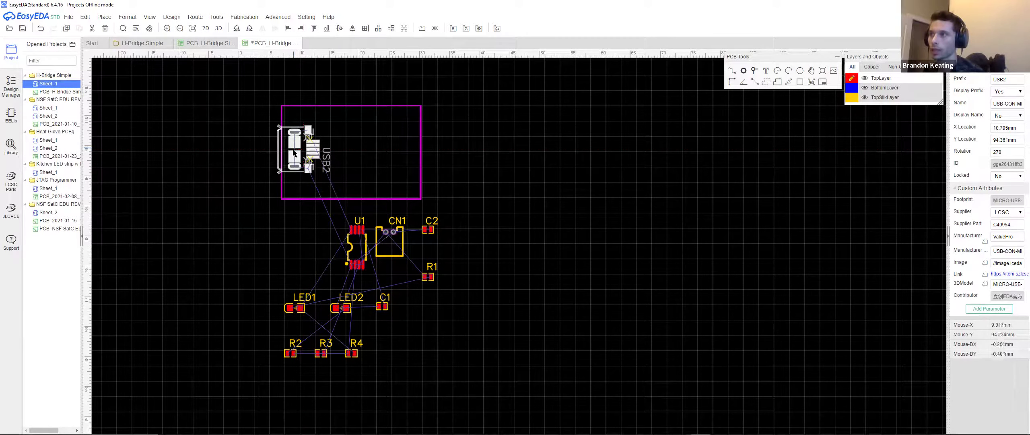
{"action": "left_click_drag", "start_coordinate": [327, 165], "coordinate": [330, 157]}
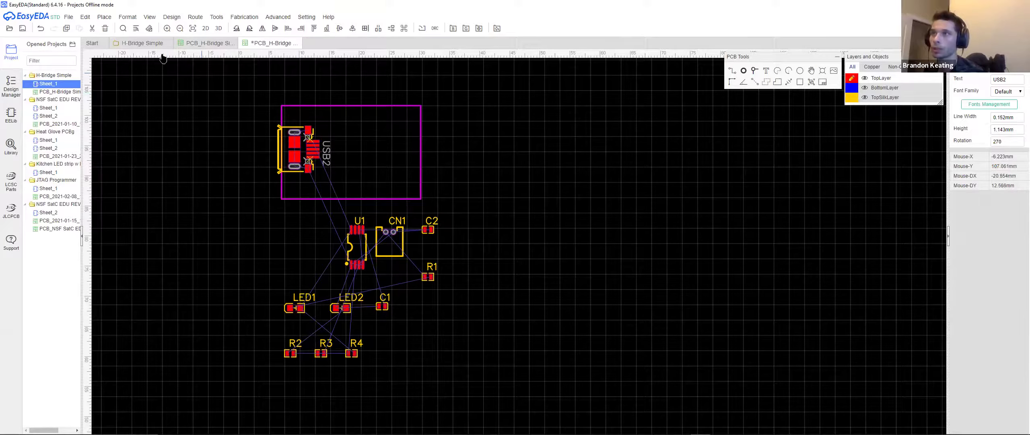
- Compare the USB connector's symbol in the schematic with its footprint on the new board
{"action": "left_click", "coordinate": [148, 43]}
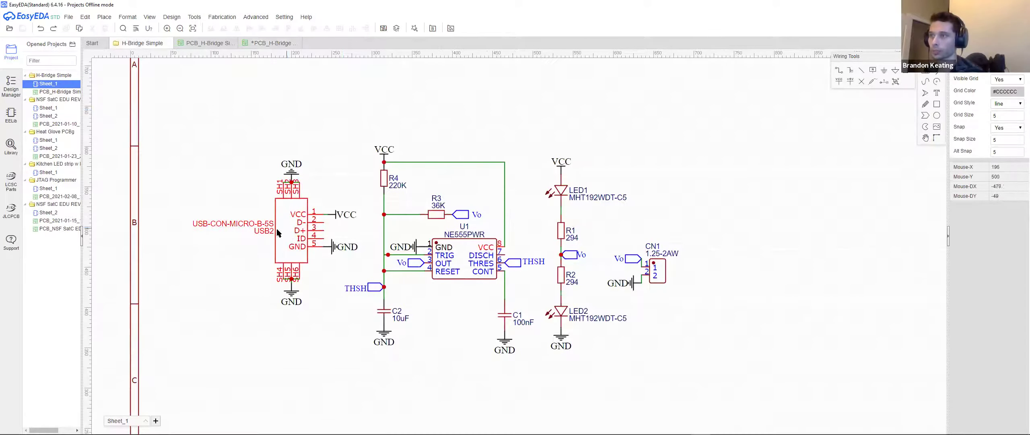
{"action": "left_click", "coordinate": [266, 43]}
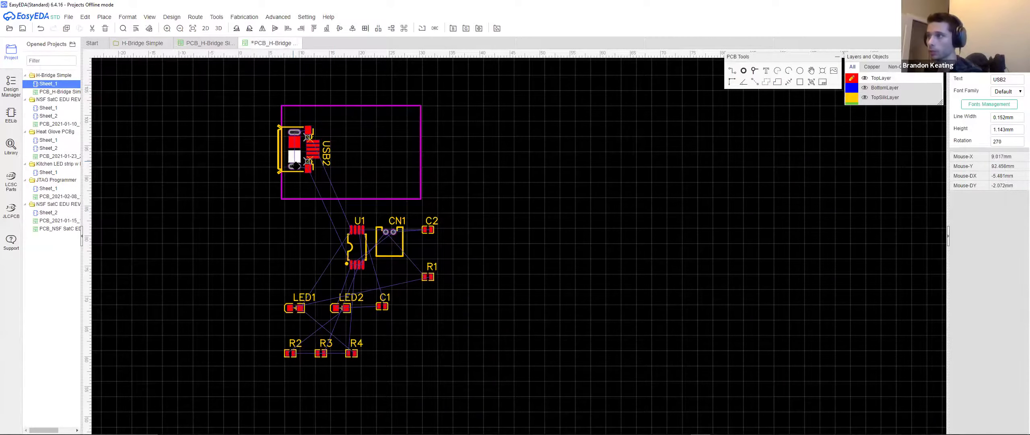
{"action": "left_click", "coordinate": [295, 165]}
- Place CN1 over the board's right edge with its pins facing inward, and U1 rotated to 90° near the board's upper middle
{"action": "left_click_drag", "start_coordinate": [390, 246], "coordinate": [433, 208]}
{"action": "key", "text": "space"}
{"action": "left_click_drag", "start_coordinate": [357, 228], "coordinate": [350, 104]}
{"action": "scroll", "coordinate": [352, 124], "scroll_direction": "up", "scroll_amount": 2}
{"action": "scroll", "coordinate": [353, 125], "scroll_direction": "up", "scroll_amount": 3}
{"action": "right_click_drag", "start_coordinate": [358, 125], "coordinate": [345, 144]}
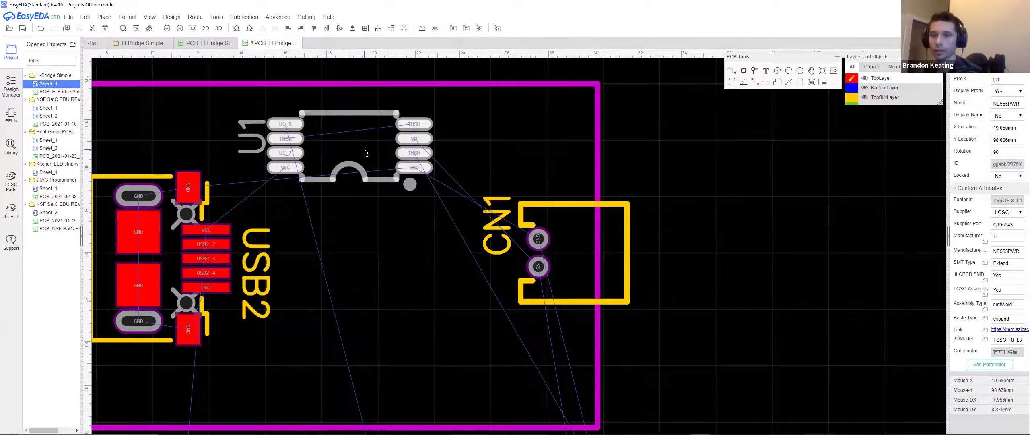
- Copy the timer chip's part name NE555PWR from the schematic without changing it
{"action": "left_click", "coordinate": [142, 43]}
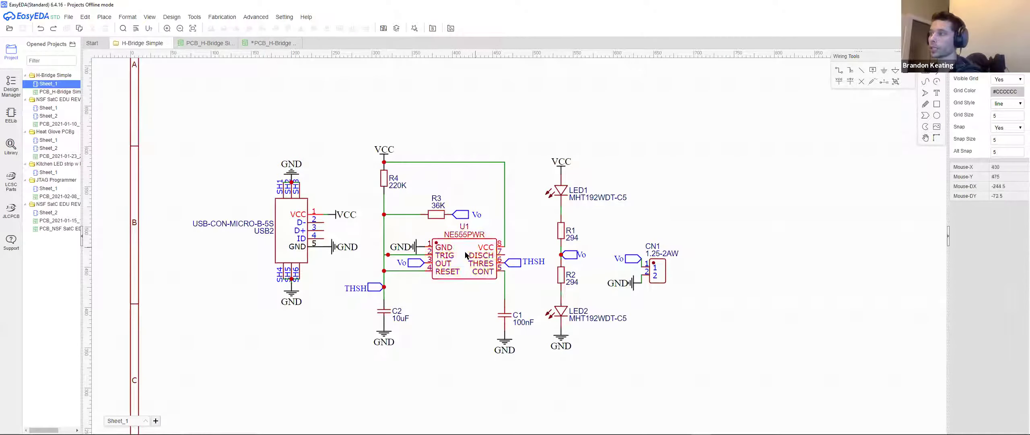
{"action": "scroll", "coordinate": [439, 300], "scroll_direction": "down", "scroll_amount": 3}
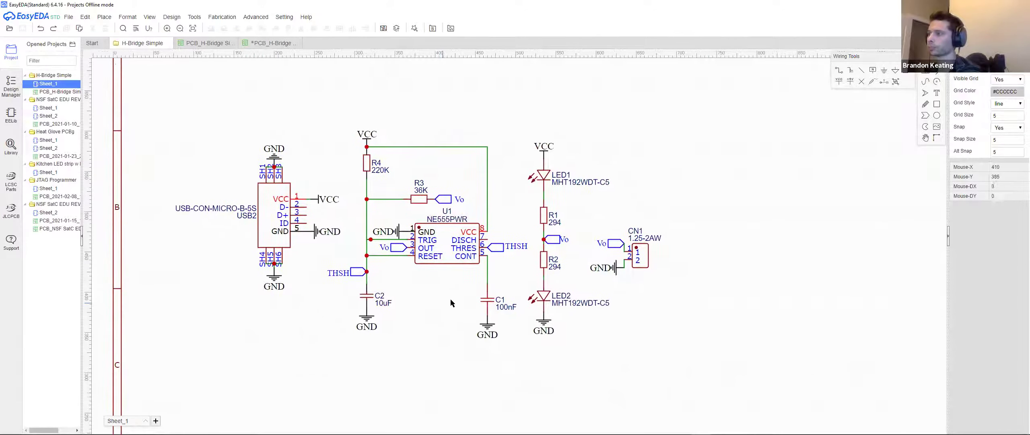
{"action": "scroll", "coordinate": [417, 238], "scroll_direction": "up", "scroll_amount": 1}
{"action": "double_click", "coordinate": [427, 239]}
{"action": "key", "text": "ctrl+c"}
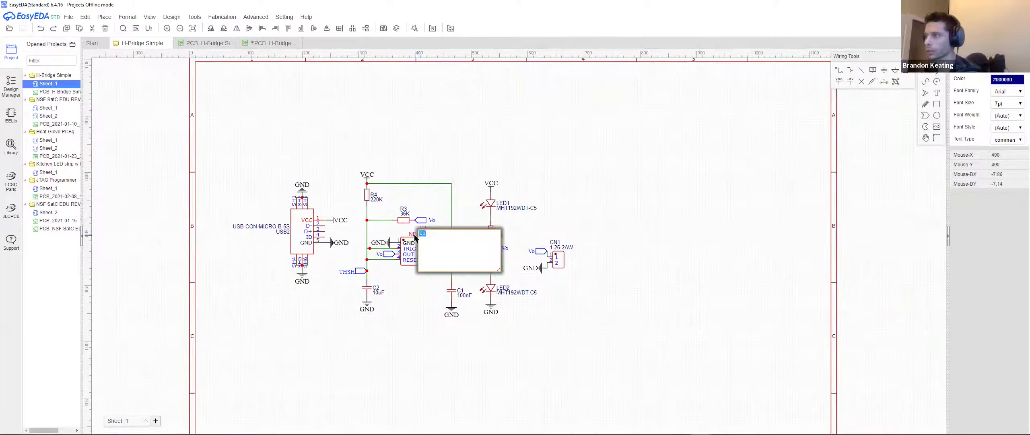
{"action": "left_click", "coordinate": [612, 302]}
- Search the symbol library's JLCPCB Assembled class for NE555PWR and select that part
{"action": "mouse_move", "coordinate": [108, 19]}
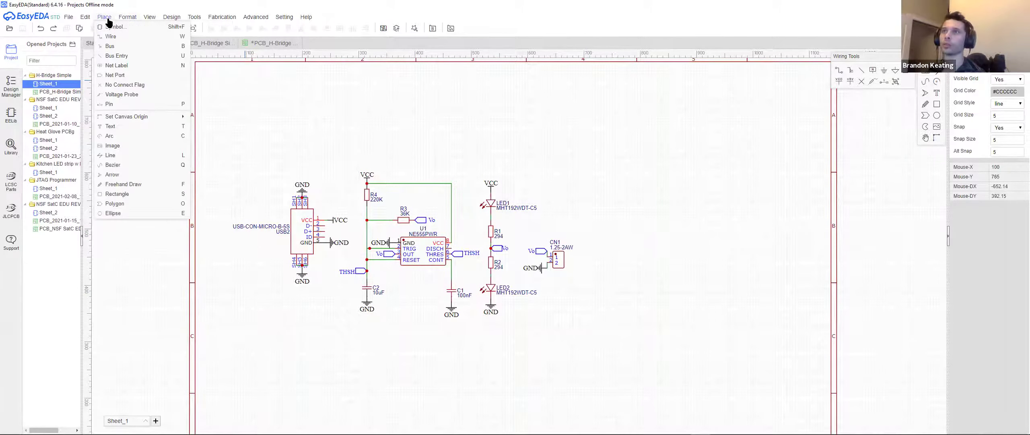
{"action": "left_click", "coordinate": [112, 27]}
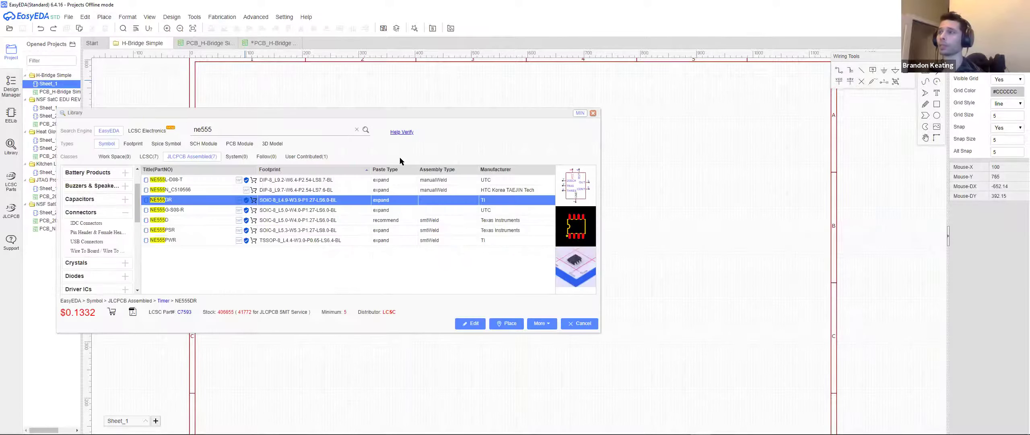
{"action": "left_click", "coordinate": [356, 130]}
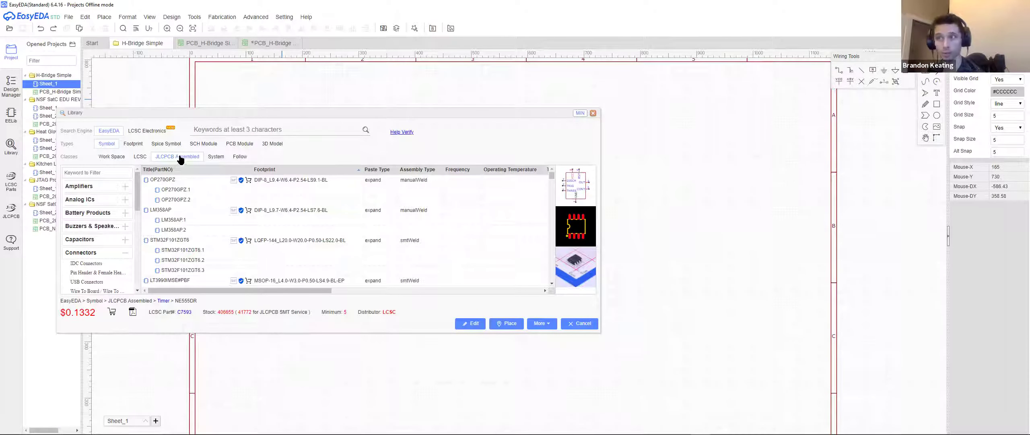
{"action": "left_click", "coordinate": [244, 131]}
{"action": "key", "text": "ctrl+v"}
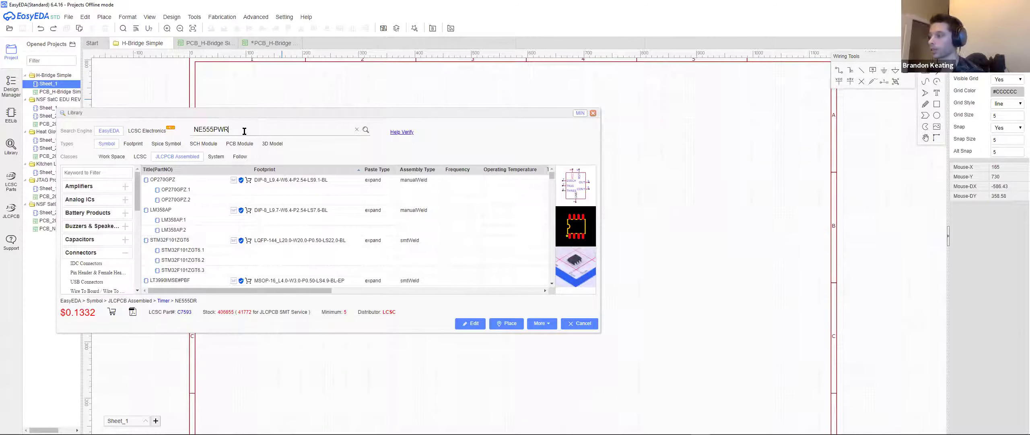
{"action": "key", "text": "Return"}
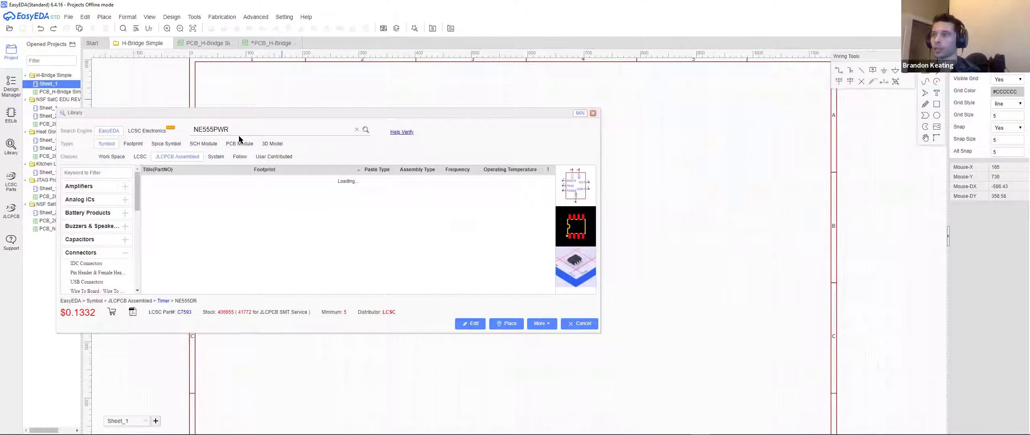
{"action": "left_click", "coordinate": [212, 184]}
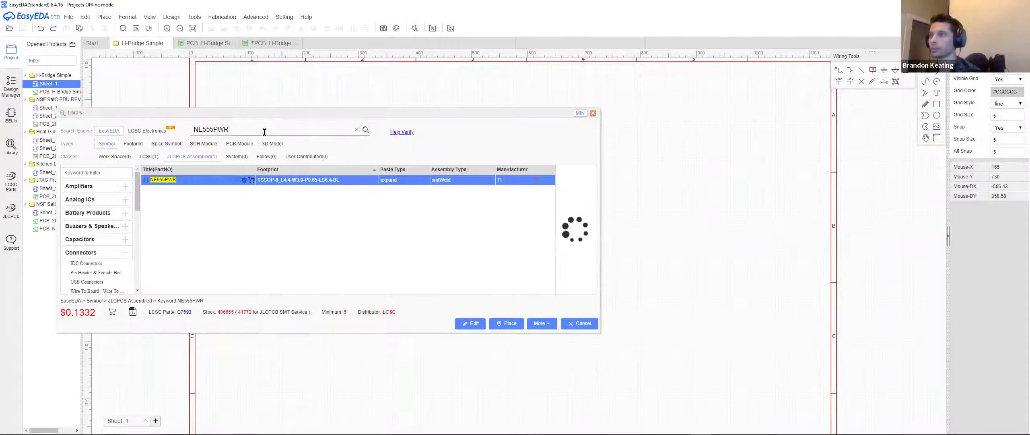
- Shorten the library search term to NE555 and search the JLCPCB Assembled symbols with it
{"action": "double_click", "coordinate": [264, 132]}
{"action": "left_click", "coordinate": [264, 132]}
{"action": "key", "text": "BackSpace"}
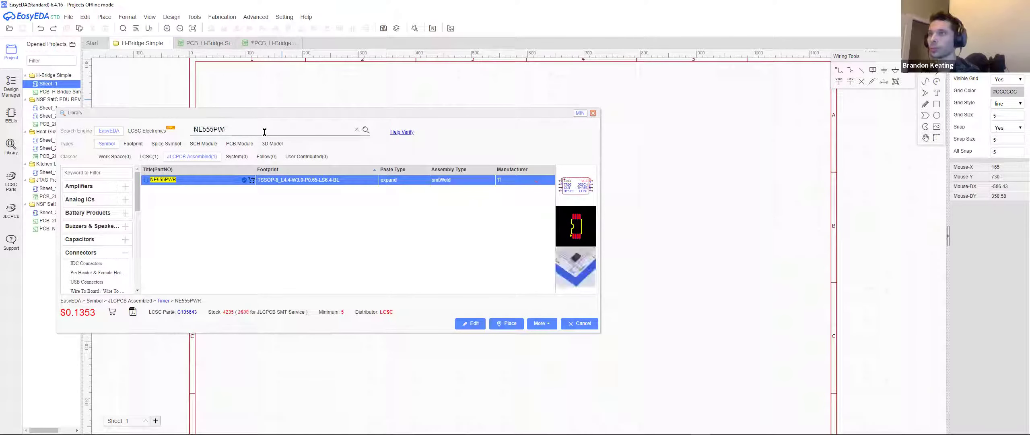
{"action": "type", "text": "5"}
{"action": "key", "text": "Return"}
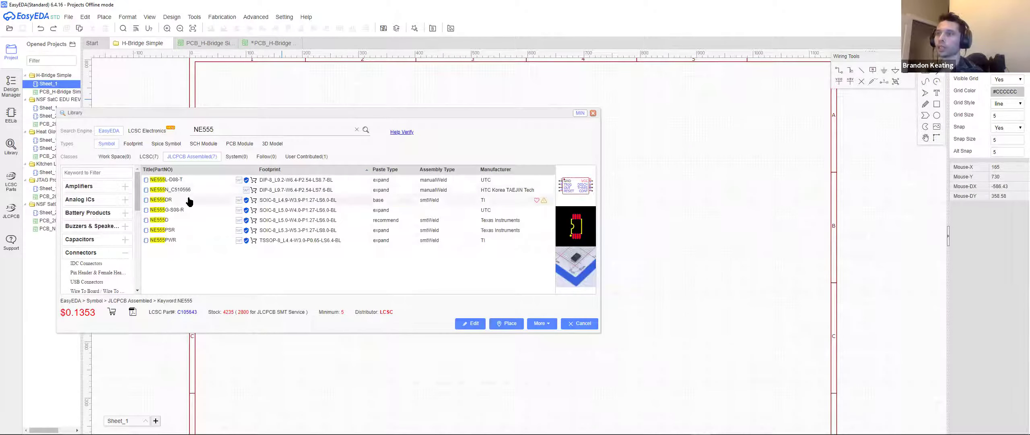
- Preview the NE555DR and NE555PWR symbols and footprints in turn, and close the library without placing either part
{"action": "left_click", "coordinate": [189, 200]}
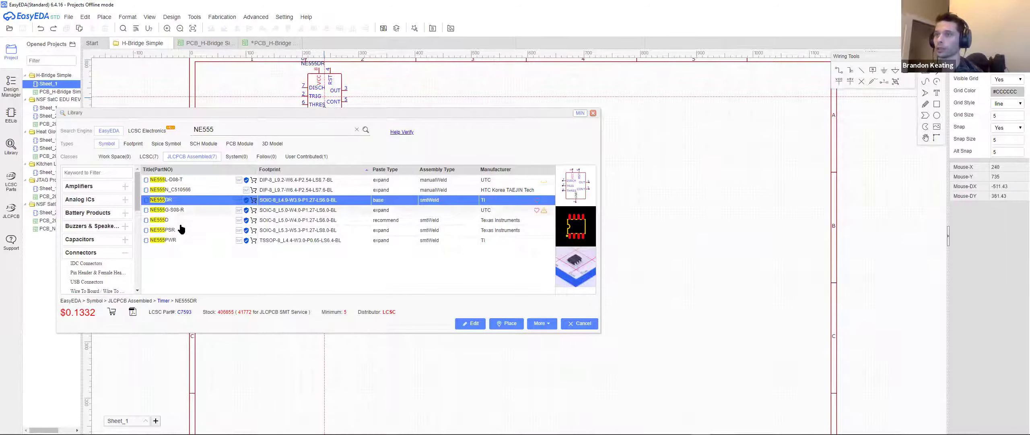
{"action": "left_click", "coordinate": [183, 240]}
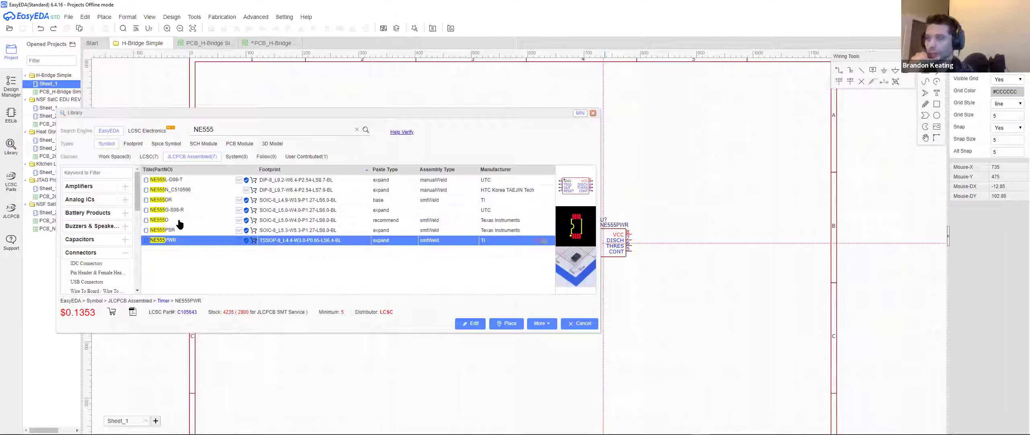
{"action": "left_click", "coordinate": [584, 324]}
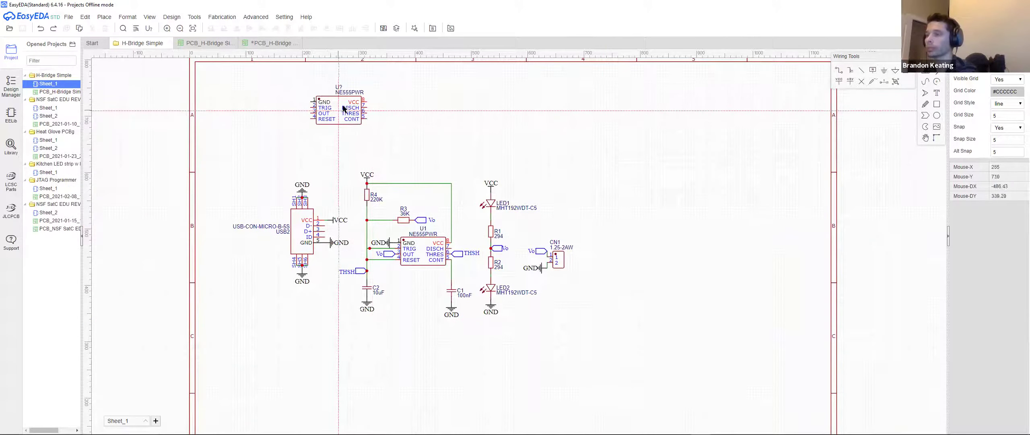
- On the unsaved H-Bridge PCB, move C2 onto the board beside U1's THSH pin, rotated to 180°, at about X 24.8, Y 99.8 mm
{"action": "left_click", "coordinate": [267, 43]}
{"action": "scroll", "coordinate": [431, 205], "scroll_direction": "down", "scroll_amount": 5}
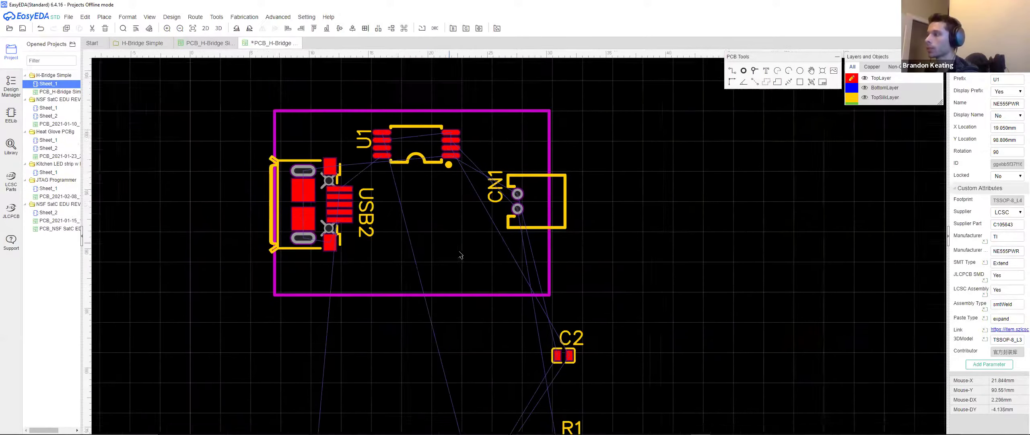
{"action": "scroll", "coordinate": [518, 317], "scroll_direction": "up", "scroll_amount": 5}
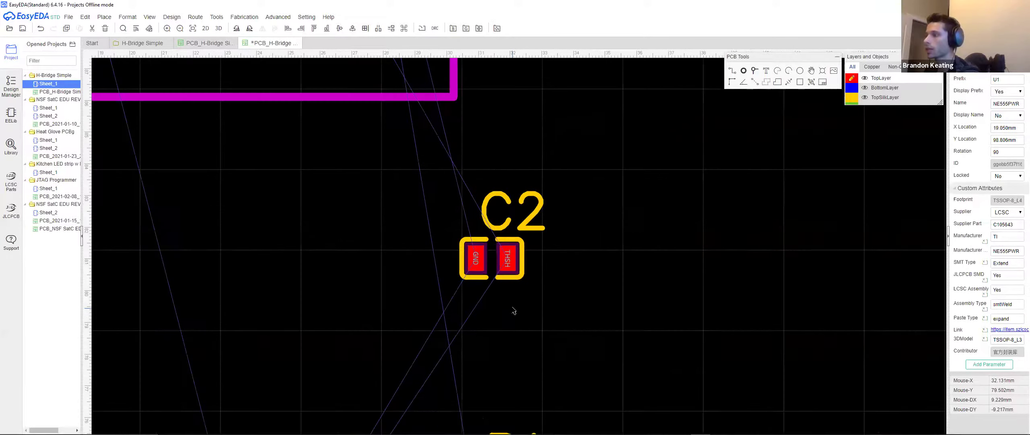
{"action": "scroll", "coordinate": [503, 264], "scroll_direction": "down", "scroll_amount": 4}
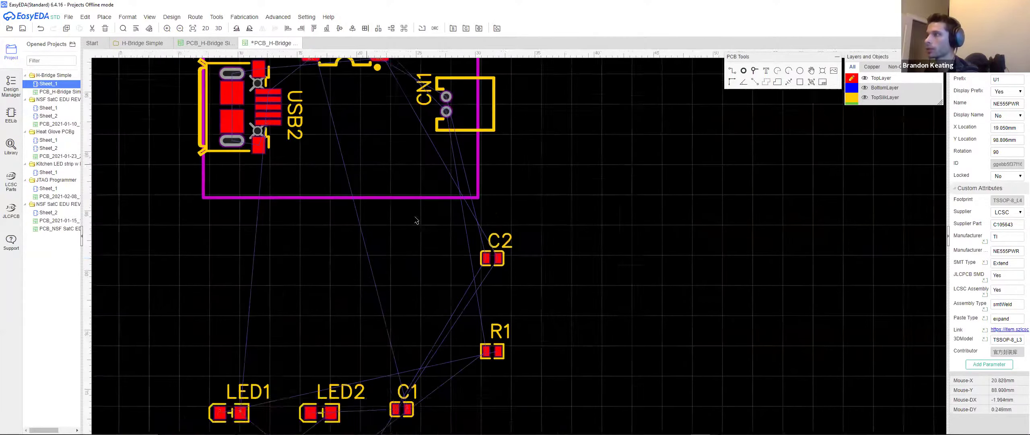
{"action": "left_click_drag", "start_coordinate": [539, 315], "coordinate": [464, 97]}
{"action": "key", "text": "space"}
{"action": "left_click_drag", "start_coordinate": [469, 106], "coordinate": [459, 90]}
{"action": "key", "text": "space"}
{"action": "key", "text": "space"}
{"action": "key", "text": "space"}
{"action": "scroll", "coordinate": [446, 100], "scroll_direction": "up", "scroll_amount": 8}
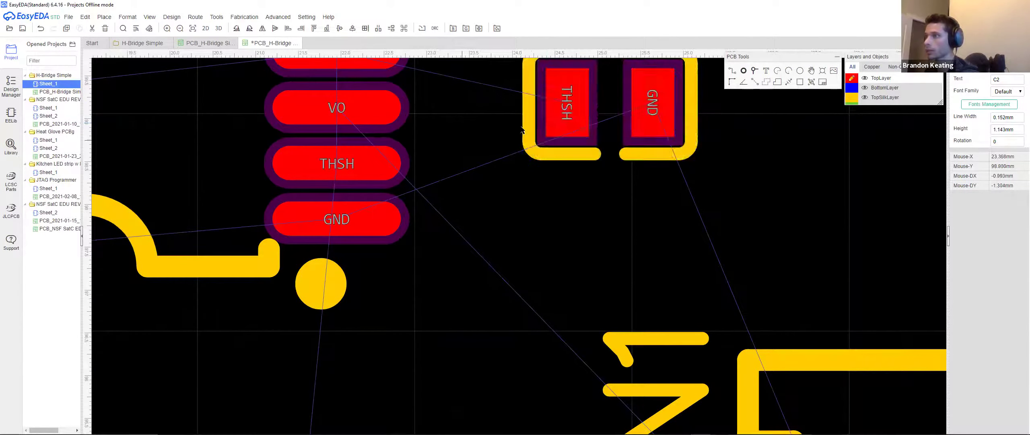
{"action": "left_click_drag", "start_coordinate": [552, 116], "coordinate": [519, 61]}
{"action": "right_click_drag", "start_coordinate": [460, 82], "coordinate": [397, 171]}
{"action": "scroll", "coordinate": [355, 167], "scroll_direction": "up", "scroll_amount": 2}
{"action": "scroll", "coordinate": [355, 168], "scroll_direction": "up", "scroll_amount": 1}
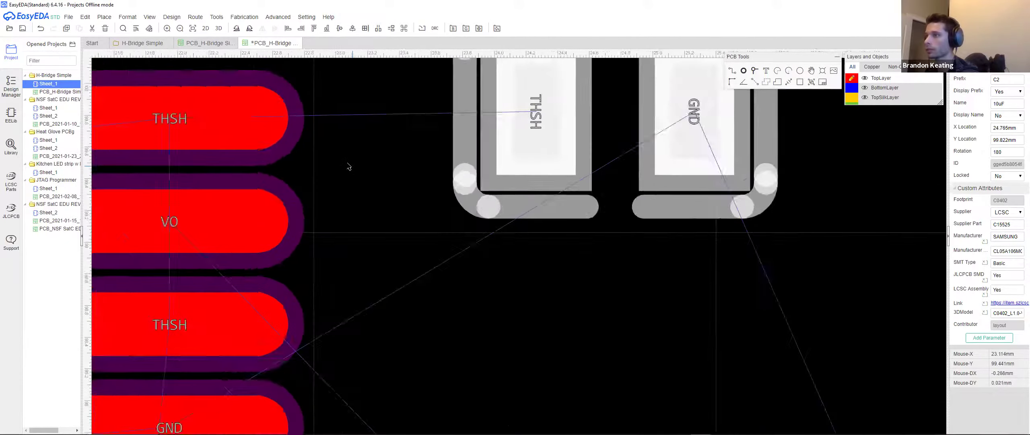
- Move R1 onto the board just below CN1 and place its label underneath the resistor
{"action": "scroll", "coordinate": [354, 167], "scroll_direction": "down", "scroll_amount": 6}
{"action": "scroll", "coordinate": [375, 220], "scroll_direction": "down", "scroll_amount": 3}
{"action": "scroll", "coordinate": [375, 221], "scroll_direction": "down", "scroll_amount": 4}
{"action": "right_click_drag", "start_coordinate": [440, 428], "coordinate": [445, 309]}
{"action": "scroll", "coordinate": [445, 310], "scroll_direction": "up", "scroll_amount": 8}
{"action": "scroll", "coordinate": [453, 310], "scroll_direction": "down", "scroll_amount": 8}
{"action": "left_click_drag", "start_coordinate": [453, 310], "coordinate": [407, 186]}
{"action": "key", "text": "space"}
{"action": "key", "text": "space"}
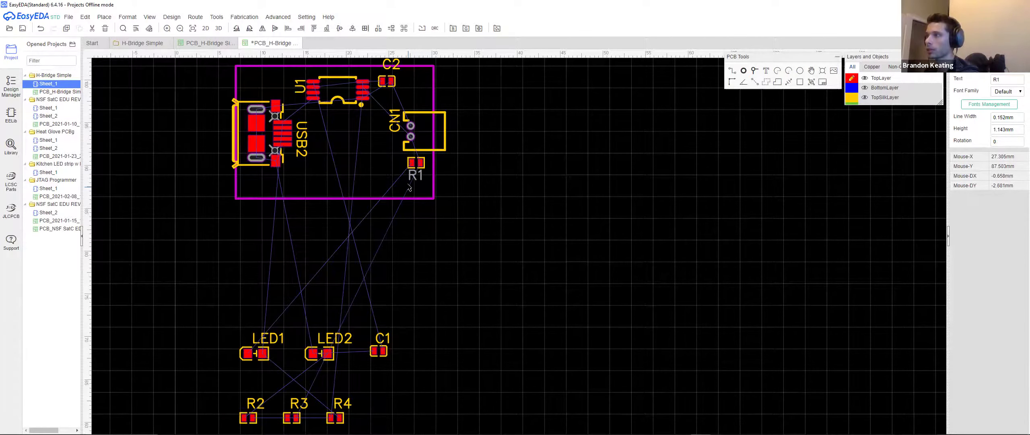
- Turn C2 upright beside U1 with its THSH pad uppermost, and center its label above it
{"action": "mouse_move", "coordinate": [391, 82]}
{"action": "left_mouse_down"}
{"action": "mouse_move", "coordinate": [390, 71]}
{"action": "mouse_move", "coordinate": [402, 87]}
{"action": "mouse_move", "coordinate": [394, 73]}
{"action": "mouse_move", "coordinate": [388, 97]}
{"action": "left_mouse_up"}
{"action": "key", "text": "space"}
{"action": "key", "text": "space"}
{"action": "left_click", "coordinate": [383, 75]}
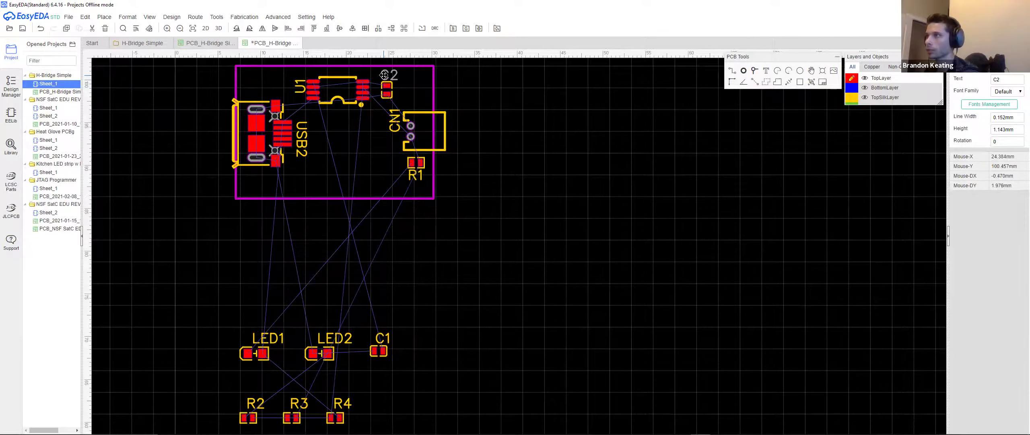
- Move C1 onto the board above the USB connector at about X 12.3, Y 99.8 mm, with its U1_5 pad facing U1
{"action": "left_click_drag", "start_coordinate": [376, 353], "coordinate": [302, 120]}
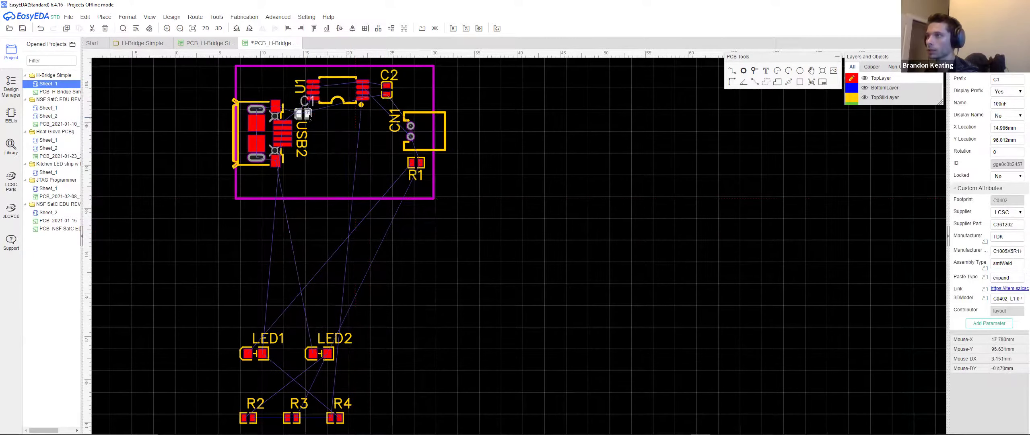
{"action": "scroll", "coordinate": [317, 120], "scroll_direction": "up", "scroll_amount": 5}
{"action": "scroll", "coordinate": [307, 118], "scroll_direction": "down", "scroll_amount": 5}
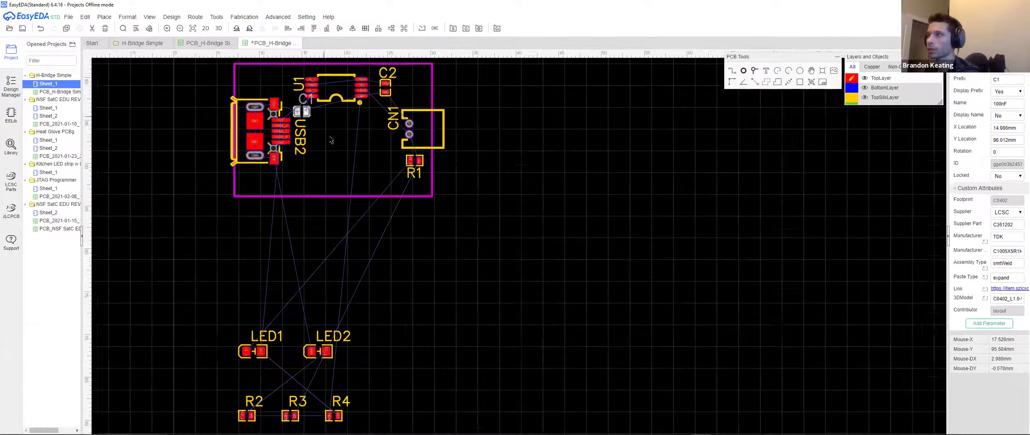
{"action": "left_click_drag", "start_coordinate": [283, 92], "coordinate": [273, 88]}
{"action": "scroll", "coordinate": [382, 93], "scroll_direction": "up", "scroll_amount": 5}
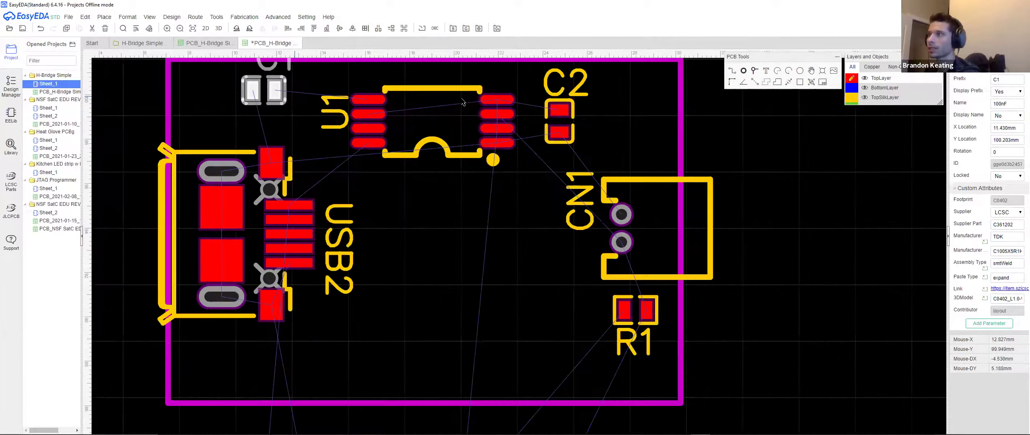
{"action": "right_click_drag", "start_coordinate": [365, 107], "coordinate": [373, 137]}
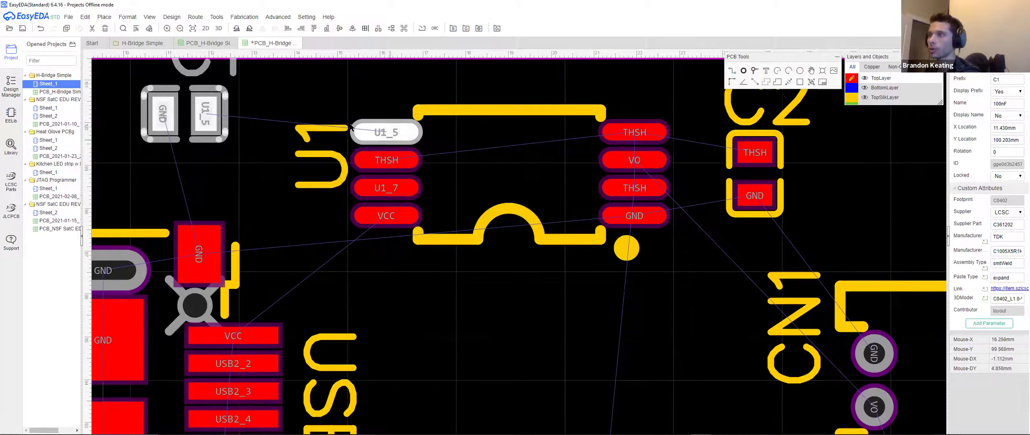
{"action": "left_click_drag", "start_coordinate": [198, 134], "coordinate": [249, 144]}
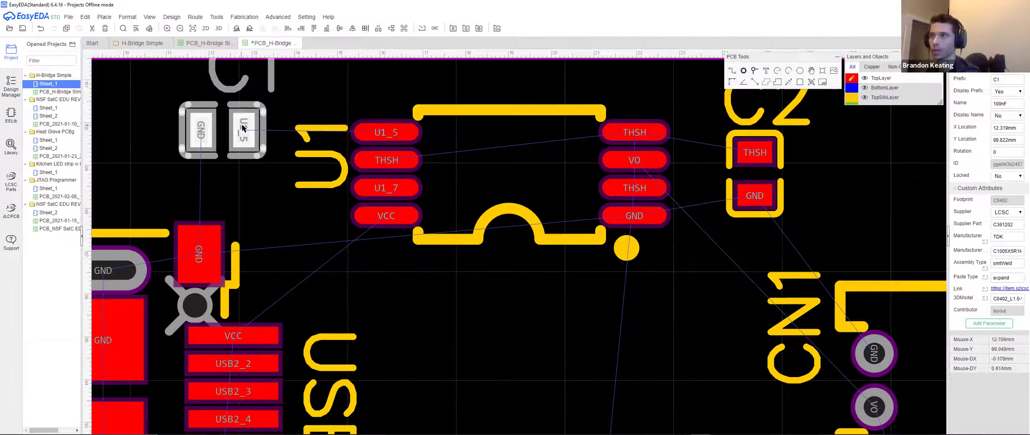
{"action": "scroll", "coordinate": [202, 222], "scroll_direction": "down", "scroll_amount": 4}
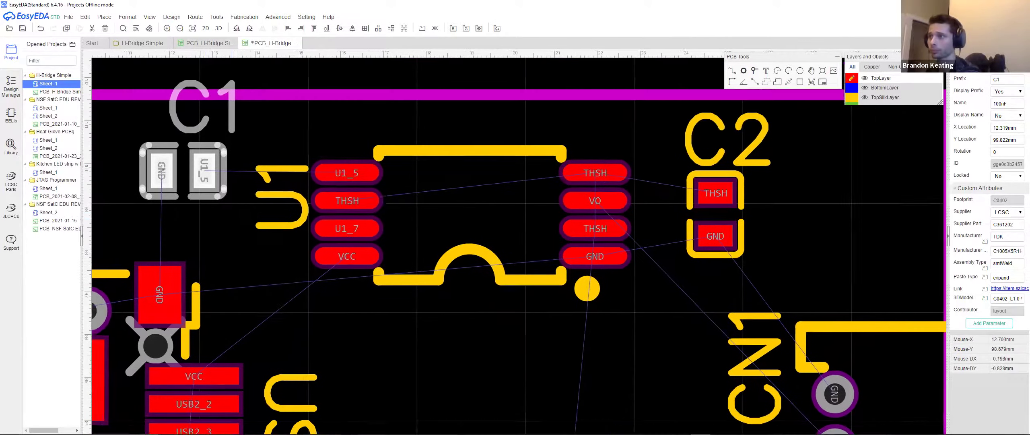
- Turn the U1 label horizontal and place it below the timer chip's outline
{"action": "left_click_drag", "start_coordinate": [256, 198], "coordinate": [312, 275]}
{"action": "key", "text": "space"}
{"action": "right_click_drag", "start_coordinate": [352, 376], "coordinate": [341, 308]}
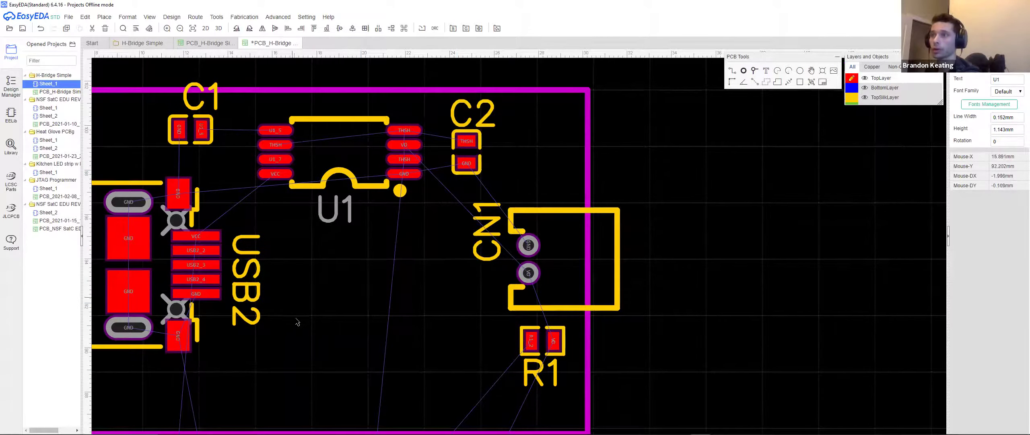
- Place LED1 upright beside LED2 in the lower middle of the board
{"action": "scroll", "coordinate": [301, 219], "scroll_direction": "down", "scroll_amount": 6}
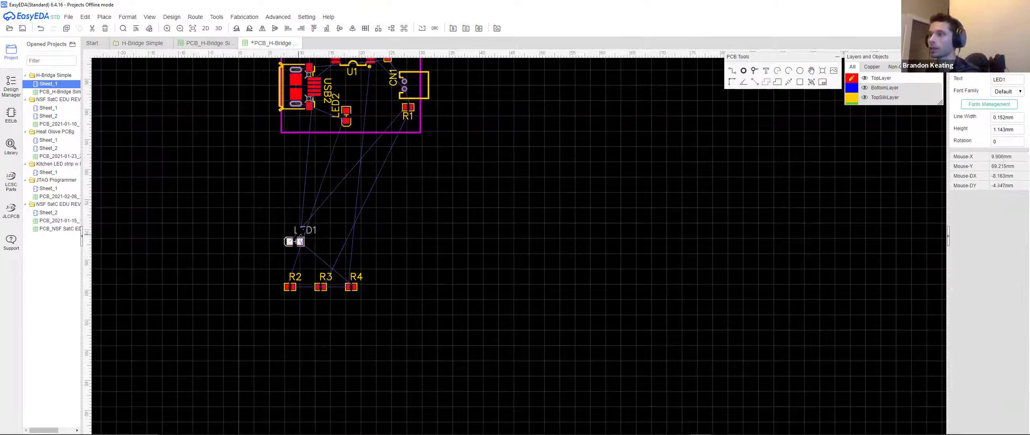
{"action": "left_click", "coordinate": [300, 241]}
{"action": "left_click_drag", "start_coordinate": [300, 242], "coordinate": [358, 118]}
{"action": "key", "text": "space"}
{"action": "right_click_drag", "start_coordinate": [327, 330], "coordinate": [328, 385]}
- Select R2, R3 and R4 together and move them up close to the board's lower edge
{"action": "left_click_drag", "start_coordinate": [416, 369], "coordinate": [276, 320]}
{"action": "left_click_drag", "start_coordinate": [345, 227], "coordinate": [349, 220]}
{"action": "scroll", "coordinate": [351, 219], "scroll_direction": "up", "scroll_amount": 3}
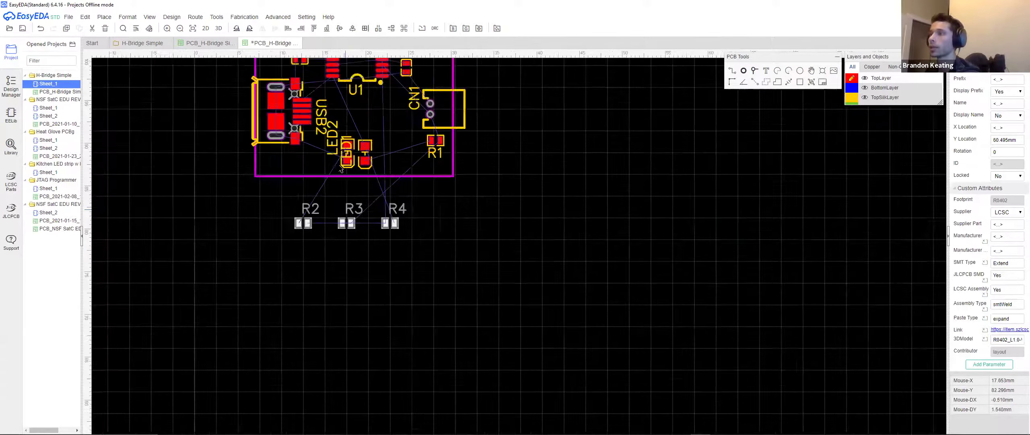
- Place the LED1 label vertically to the right of LED1 and the LED2 label to the left of LED2
{"action": "right_click_drag", "start_coordinate": [354, 146], "coordinate": [353, 211]}
{"action": "left_click_drag", "start_coordinate": [353, 210], "coordinate": [417, 215]}
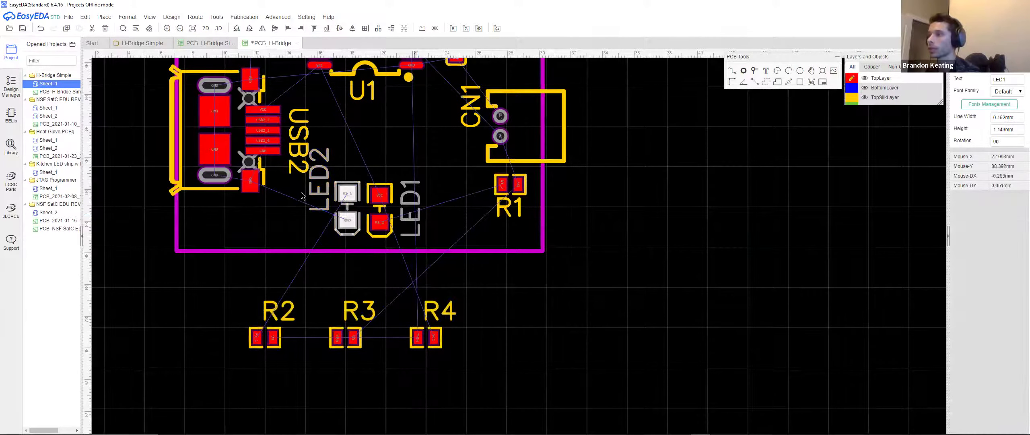
{"action": "left_click_drag", "start_coordinate": [319, 188], "coordinate": [321, 222]}
- Place R2 upright directly above LED2, with its label horizontal above the resistor
{"action": "left_click_drag", "start_coordinate": [270, 342], "coordinate": [330, 174]}
{"action": "key", "text": "space"}
{"action": "right_click_drag", "start_coordinate": [345, 188], "coordinate": [317, 216]}
{"action": "left_click_drag", "start_coordinate": [329, 187], "coordinate": [301, 160]}
{"action": "key", "text": "space"}
{"action": "key", "text": "space"}
{"action": "key", "text": "space"}
- Place R3 upright above LED1 at about X 20.1, Y 91.7 mm, with its label above it
{"action": "left_click_drag", "start_coordinate": [334, 366], "coordinate": [345, 146]}
{"action": "key", "text": "space"}
{"action": "key", "text": "space"}
{"action": "key", "text": "space"}
{"action": "key", "text": "space"}
{"action": "left_click", "coordinate": [399, 365]}
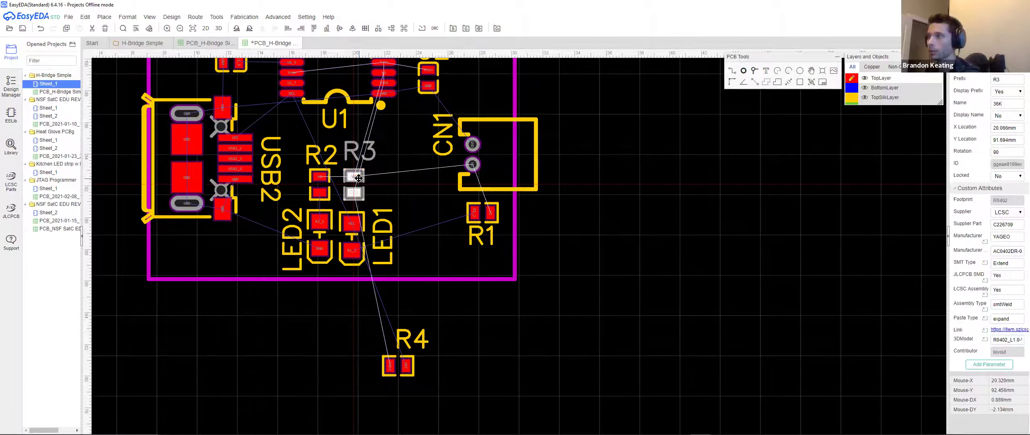
- Place R4 upright on the board to the right of R3 and reposition its label beside it
{"action": "left_click_drag", "start_coordinate": [398, 365], "coordinate": [395, 162]}
{"action": "key", "text": "space"}
{"action": "key", "text": "space"}
{"action": "key", "text": "space"}
{"action": "key", "text": "space"}
{"action": "left_click_drag", "start_coordinate": [394, 199], "coordinate": [438, 231]}
{"action": "left_click_drag", "start_coordinate": [434, 170], "coordinate": [435, 215]}
- Place R1 upright between R4 and CN1 with the R1 and R4 labels stacked below, and nudge CN1 slightly upward
{"action": "scroll", "coordinate": [292, 157], "scroll_direction": "up", "scroll_amount": 2}
{"action": "left_click_drag", "start_coordinate": [497, 234], "coordinate": [444, 197]}
{"action": "key", "text": "space"}
{"action": "left_click_drag", "start_coordinate": [560, 234], "coordinate": [502, 240]}
{"action": "key", "text": "space"}
{"action": "key", "text": "space"}
{"action": "key", "text": "space"}
{"action": "scroll", "coordinate": [470, 258], "scroll_direction": "down", "scroll_amount": 3}
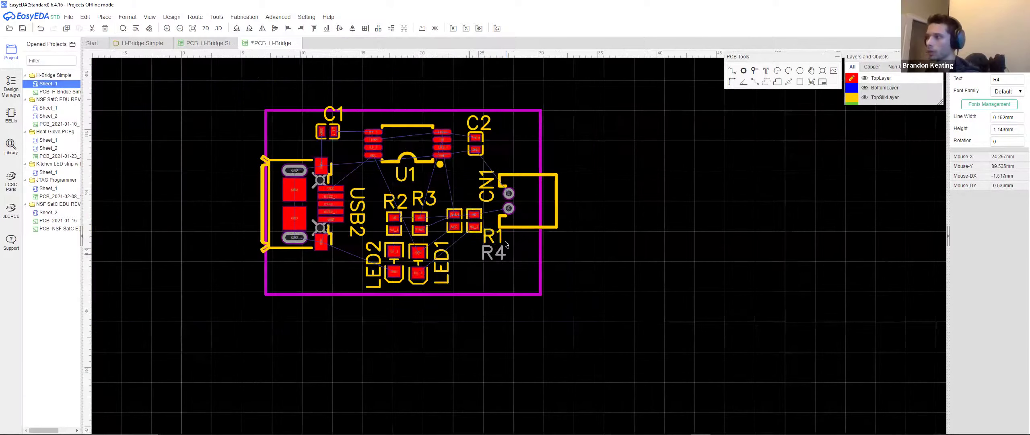
{"action": "left_click_drag", "start_coordinate": [530, 203], "coordinate": [530, 201]}
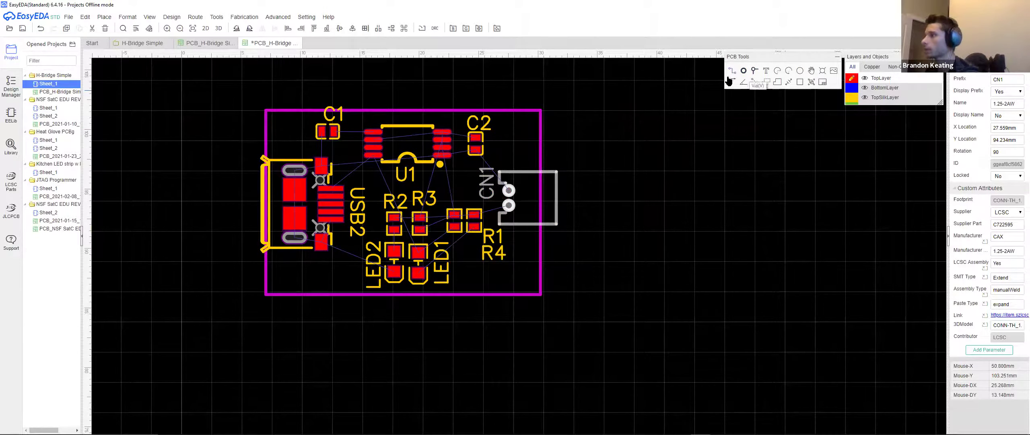
- Route a 0.254 mm top-layer track from C1's U1_5 pad to the U1_5 pin of U1
{"action": "scroll", "coordinate": [396, 197], "scroll_direction": "up", "scroll_amount": 3}
{"action": "right_click_drag", "start_coordinate": [326, 182], "coordinate": [376, 188]}
{"action": "left_click", "coordinate": [365, 117]}
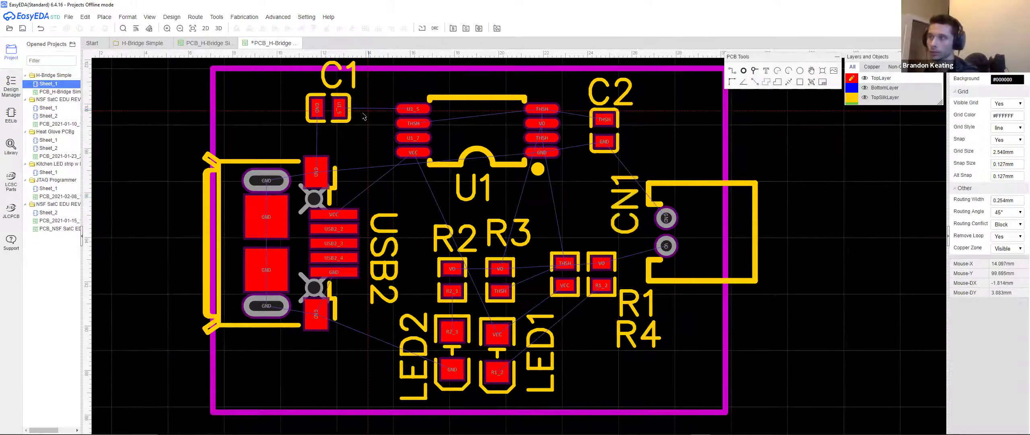
{"action": "left_click", "coordinate": [340, 108]}
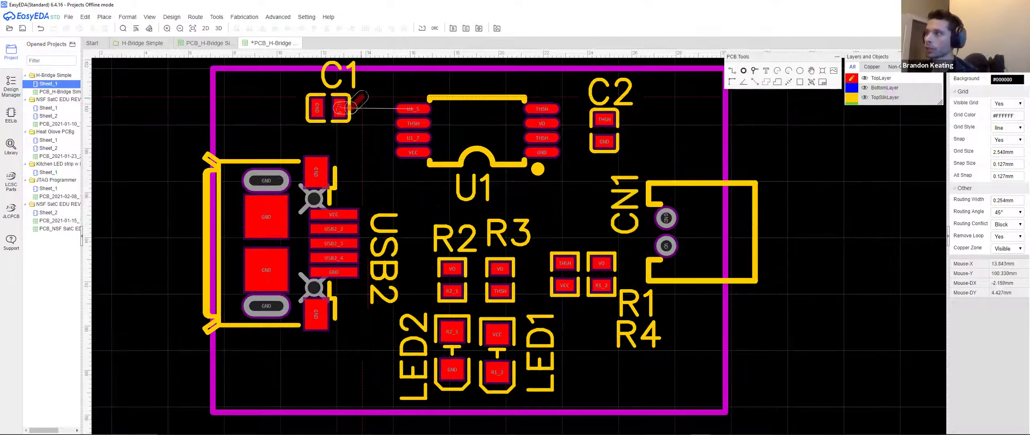
{"action": "left_click", "coordinate": [415, 108]}
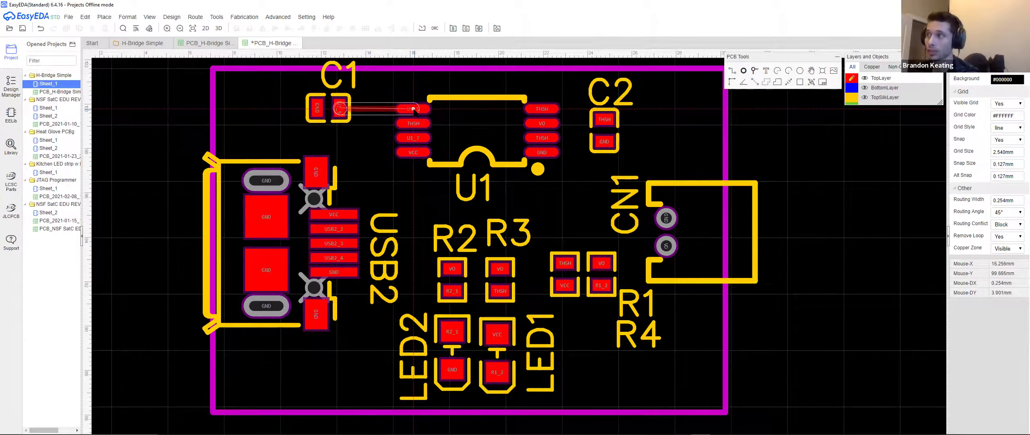
- Route THSH tracks from U1's upper THSH pin to C2's THSH pad and across the chip to the opposite THSH pin
{"action": "left_click", "coordinate": [542, 108]}
{"action": "left_click", "coordinate": [604, 119]}
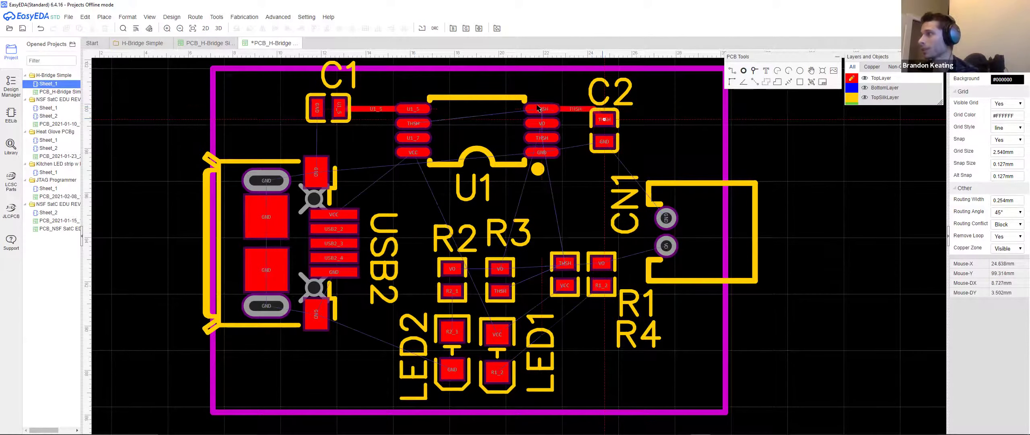
{"action": "left_click", "coordinate": [542, 109]}
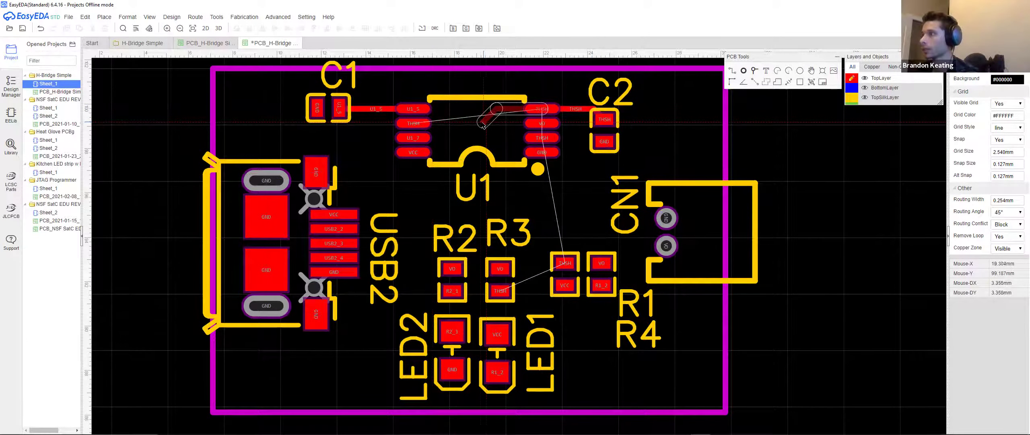
{"action": "left_click", "coordinate": [430, 128]}
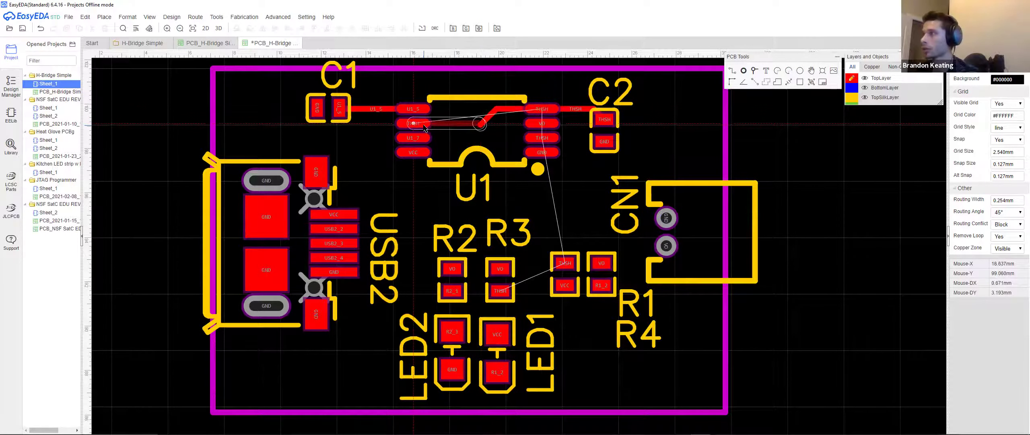
- Shift the diagonal segment of the THSH track under U1 so it joins the horizontal run in one clean bend
{"action": "left_click", "coordinate": [487, 128]}
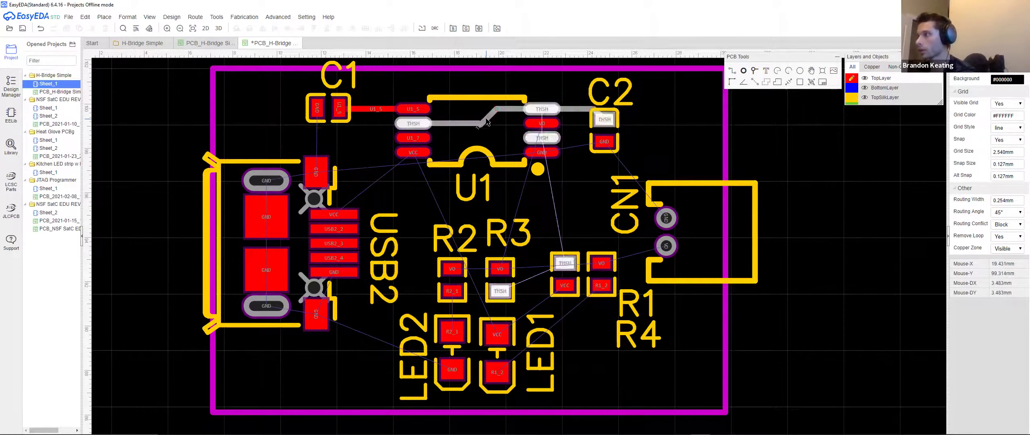
{"action": "scroll", "coordinate": [487, 128], "scroll_direction": "up", "scroll_amount": 5}
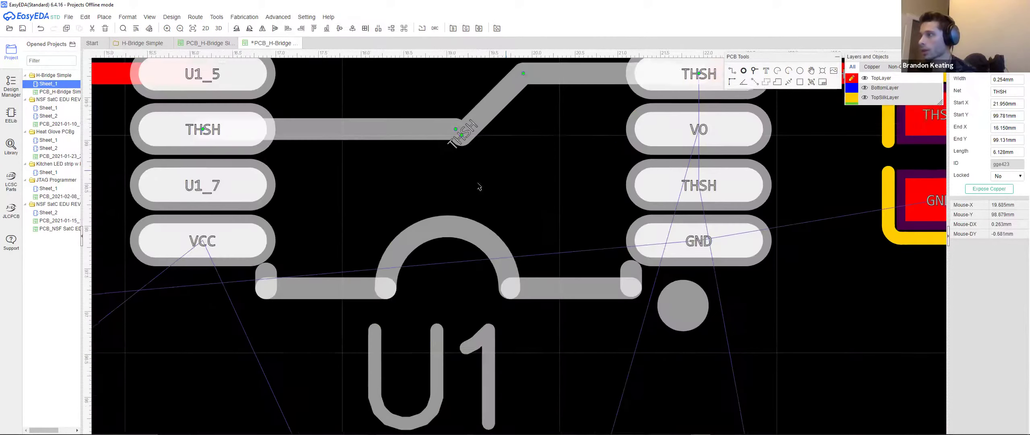
{"action": "scroll", "coordinate": [457, 195], "scroll_direction": "up", "scroll_amount": 1}
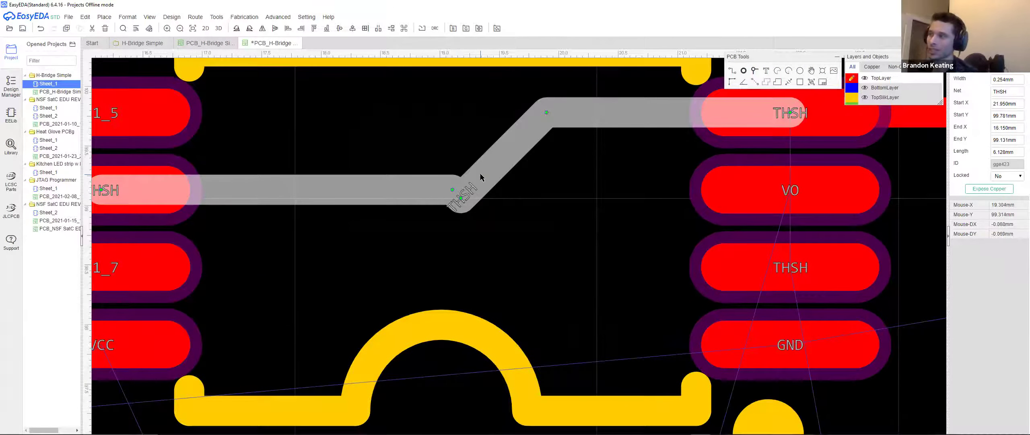
{"action": "left_click_drag", "start_coordinate": [495, 162], "coordinate": [484, 174]}
{"action": "scroll", "coordinate": [506, 189], "scroll_direction": "down", "scroll_amount": 1}
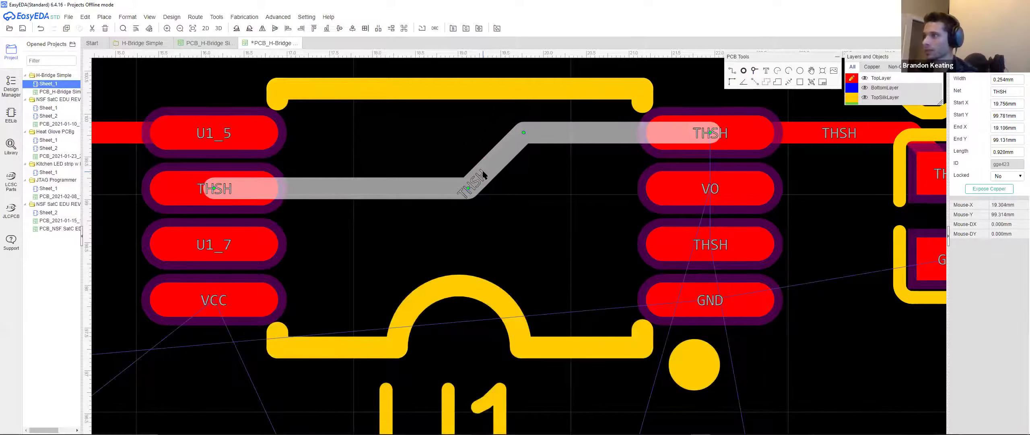
- Examine the H-Bridge Simple schematic to see which U1 pins and components share the THSH net
{"action": "scroll", "coordinate": [490, 209], "scroll_direction": "down", "scroll_amount": 1}
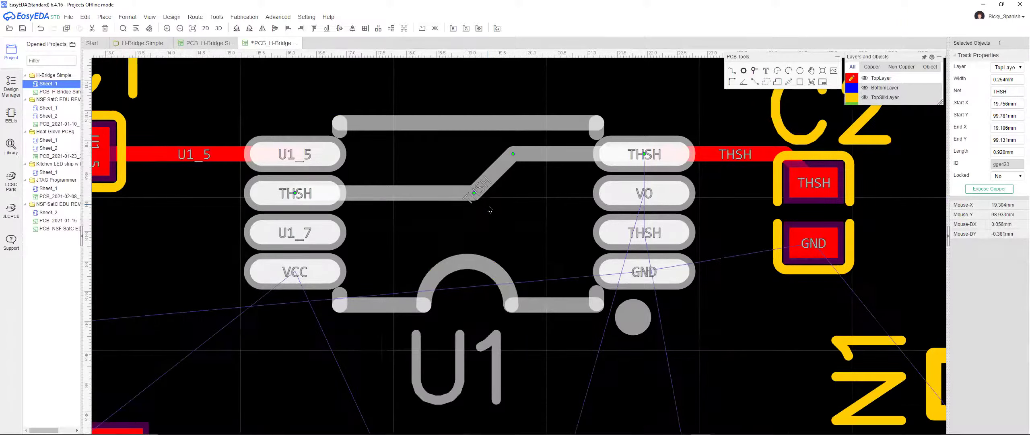
{"action": "scroll", "coordinate": [495, 221], "scroll_direction": "down", "scroll_amount": 1}
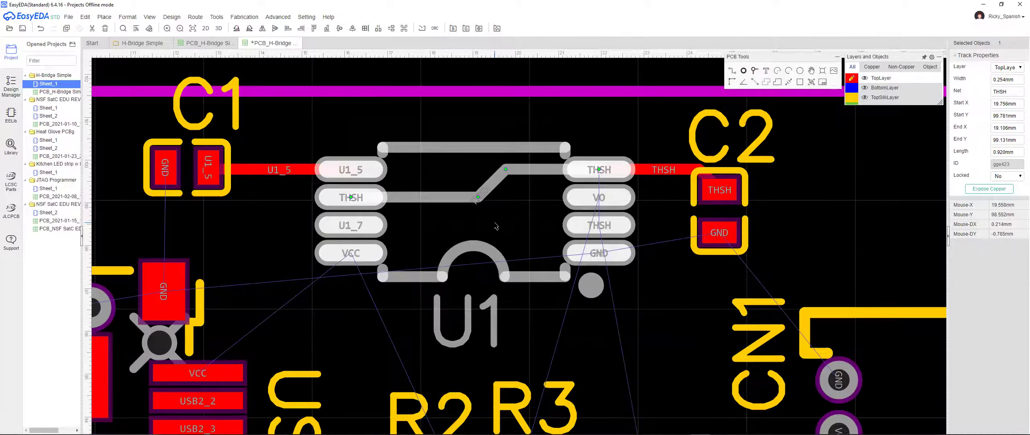
{"action": "scroll", "coordinate": [495, 223], "scroll_direction": "down", "scroll_amount": 1}
{"action": "left_click", "coordinate": [449, 96]}
{"action": "right_click_drag", "start_coordinate": [413, 312], "coordinate": [333, 161]}
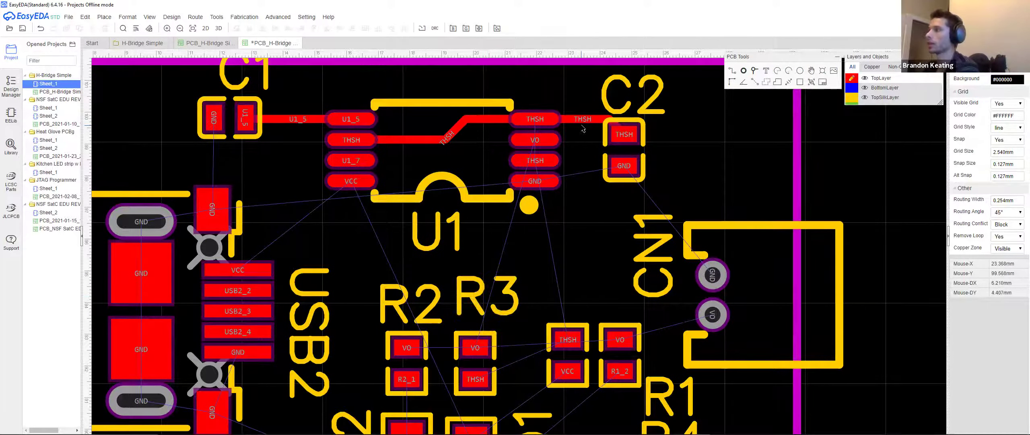
{"action": "scroll", "coordinate": [531, 119], "scroll_direction": "up", "scroll_amount": 1}
{"action": "scroll", "coordinate": [493, 122], "scroll_direction": "up", "scroll_amount": 1}
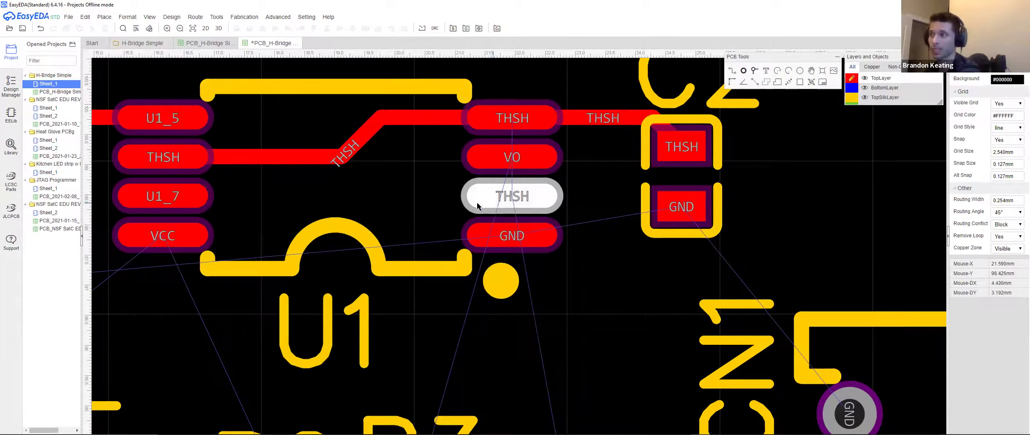
{"action": "left_click", "coordinate": [144, 43]}
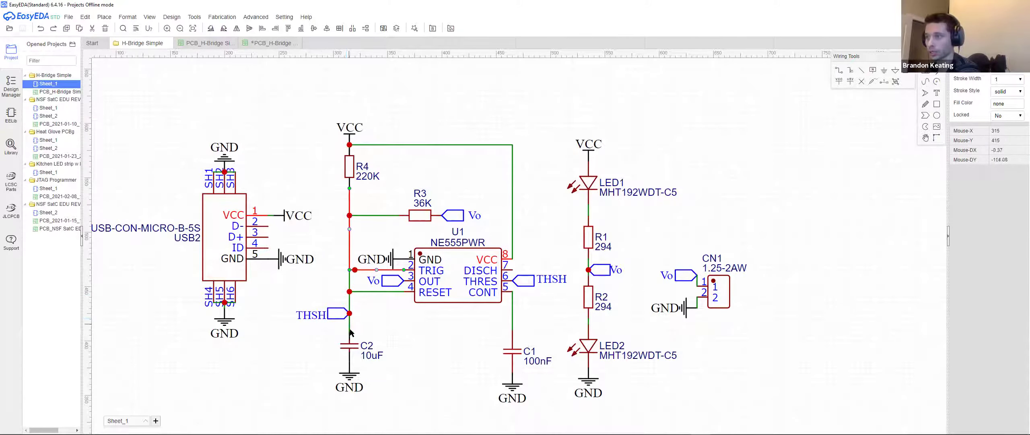
{"action": "scroll", "coordinate": [315, 318], "scroll_direction": "up", "scroll_amount": 3}
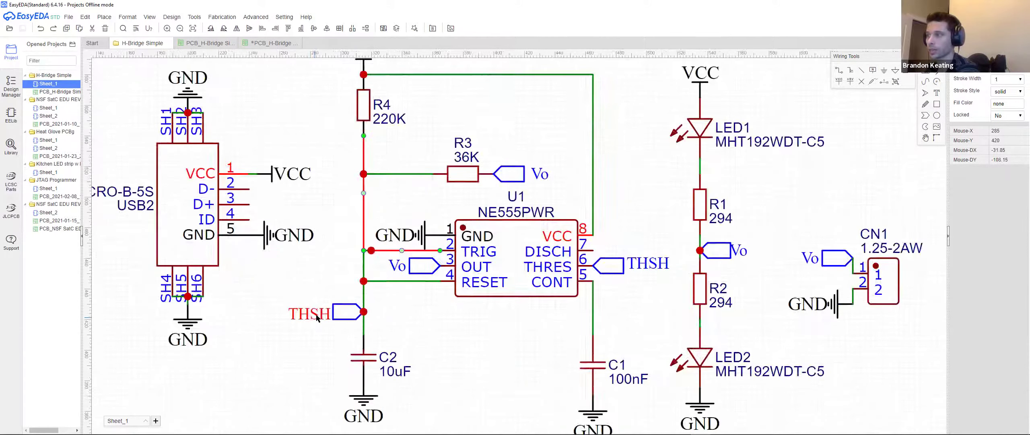
{"action": "scroll", "coordinate": [316, 318], "scroll_direction": "down", "scroll_amount": 4}
{"action": "left_click", "coordinate": [401, 317]}
- Delete the PCB's THSH track between U1's upper THSH pin and C2, and route it again between the same pads
{"action": "left_click", "coordinate": [260, 43]}
{"action": "scroll", "coordinate": [567, 264], "scroll_direction": "down", "scroll_amount": 4}
{"action": "scroll", "coordinate": [540, 130], "scroll_direction": "up", "scroll_amount": 6}
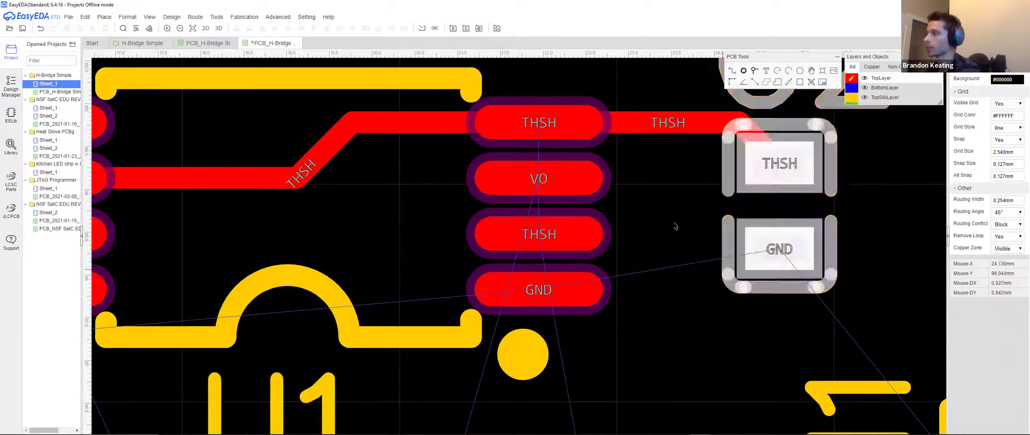
{"action": "left_click", "coordinate": [659, 123]}
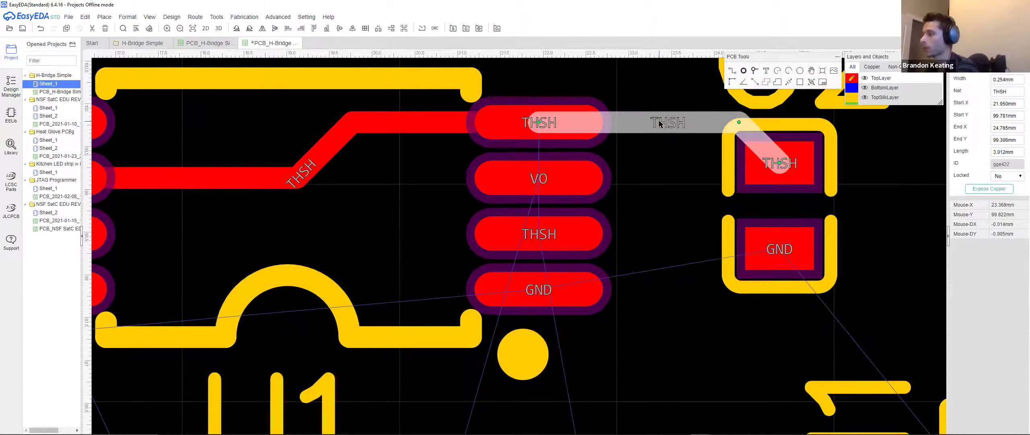
{"action": "key", "text": "Delete"}
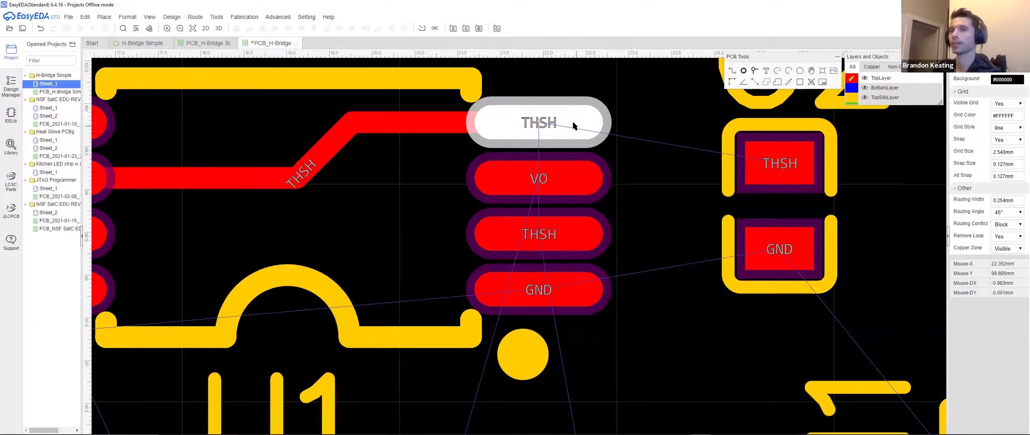
{"action": "left_click", "coordinate": [537, 125]}
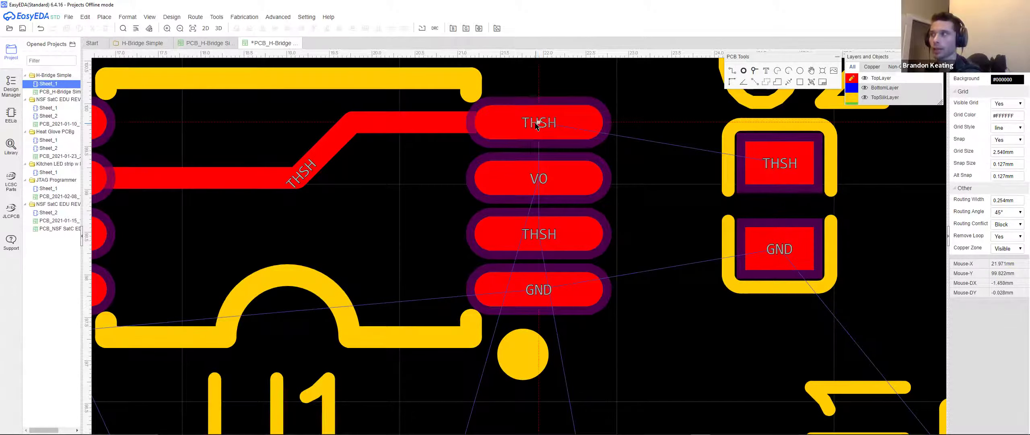
{"action": "left_click", "coordinate": [781, 167]}
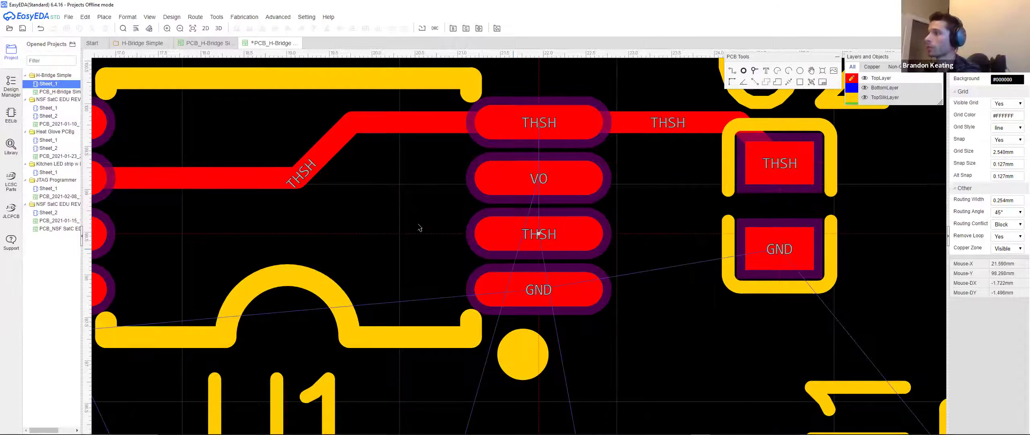
- Route THSH tracks from U1's lower THSH pin to the bend under the chip and from R4's THSH pad to that branch
{"action": "left_click", "coordinate": [515, 246]}
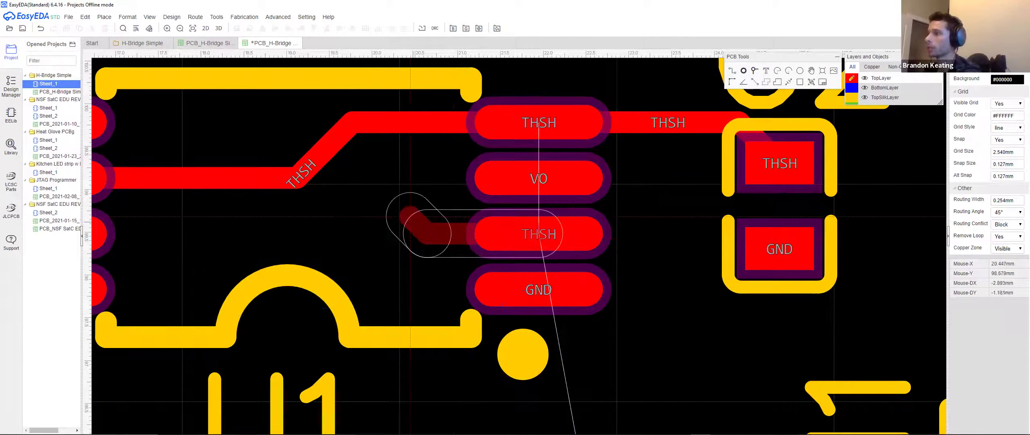
{"action": "left_click", "coordinate": [293, 184]}
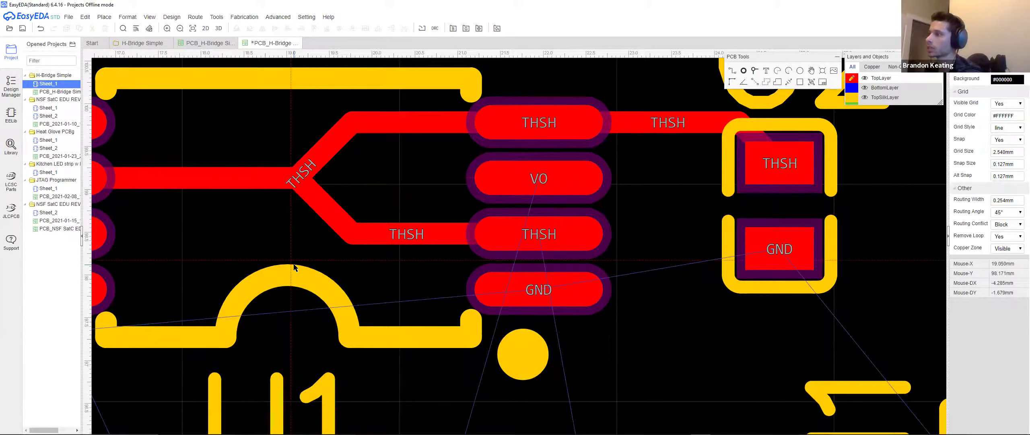
{"action": "scroll", "coordinate": [294, 265], "scroll_direction": "down", "scroll_amount": 2}
{"action": "right_click_drag", "start_coordinate": [361, 370], "coordinate": [396, 295]}
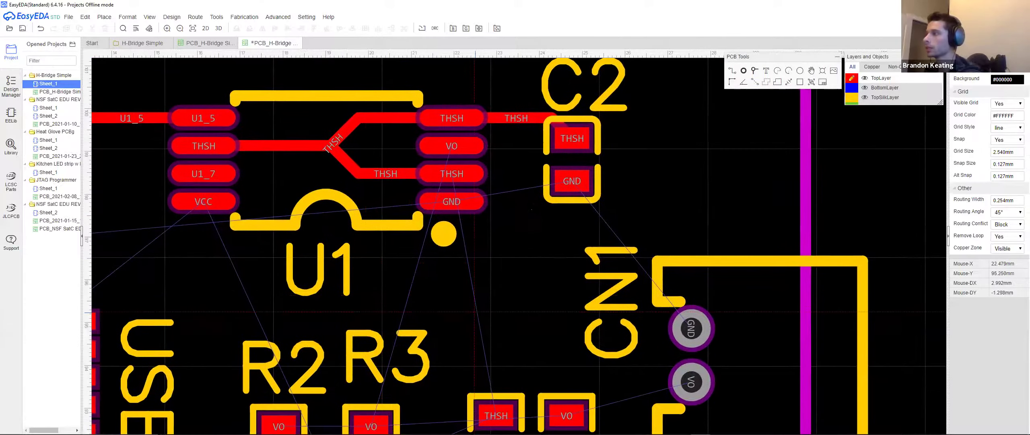
{"action": "right_click_drag", "start_coordinate": [534, 318], "coordinate": [485, 242]}
{"action": "left_click", "coordinate": [440, 234]}
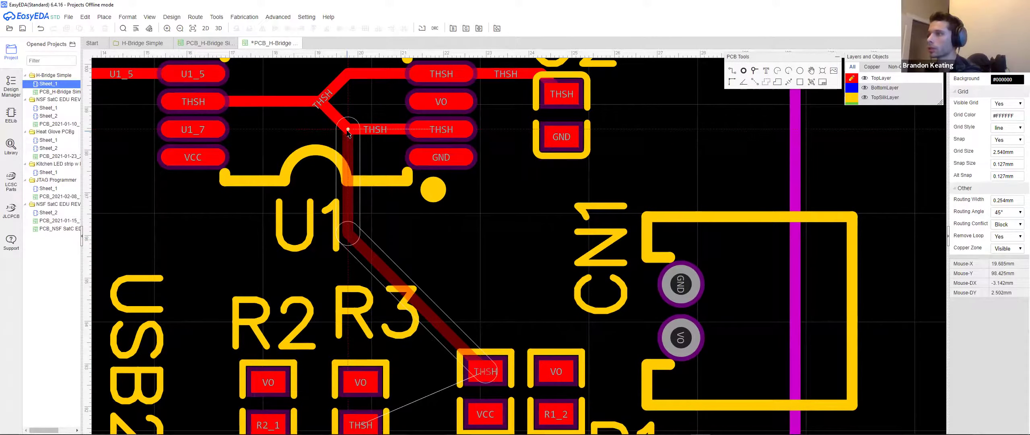
{"action": "left_click", "coordinate": [347, 130]}
- Discard the VO track started at R2 and route a straight R2_1 track from R2 to LED2
{"action": "right_click_drag", "start_coordinate": [361, 306], "coordinate": [402, 170]}
{"action": "left_click", "coordinate": [307, 253]}
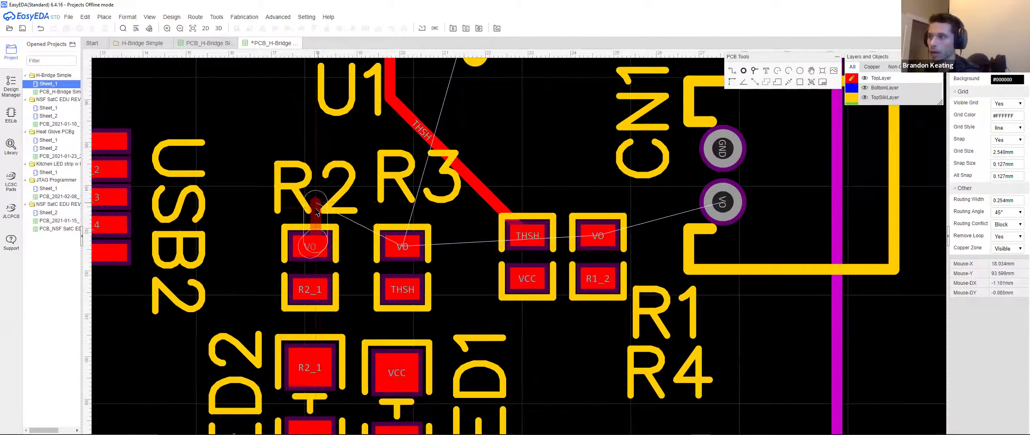
{"action": "right_click", "coordinate": [321, 202]}
{"action": "right_click_drag", "start_coordinate": [311, 322], "coordinate": [317, 259]}
{"action": "left_click", "coordinate": [319, 222]}
{"action": "left_click", "coordinate": [312, 302]}
- Route a THSH track from R3's THSH pad up to the diagonal THSH track beside the R3 label
{"action": "left_click", "coordinate": [408, 226]}
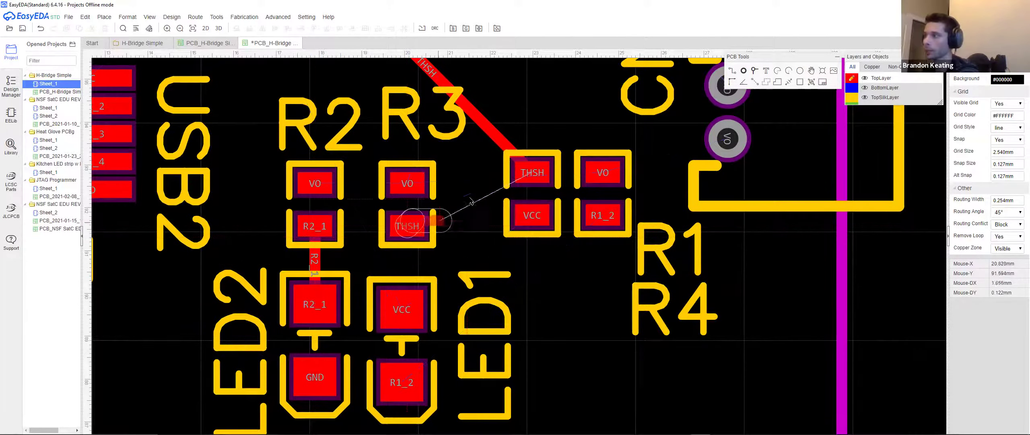
{"action": "left_click", "coordinate": [478, 182]}
{"action": "left_click", "coordinate": [479, 121]}
- Delete the diagonal THSH track to R4 and reroute it from U1's branch through the R3 track's upper end to R4's THSH pad
{"action": "scroll", "coordinate": [479, 121], "scroll_direction": "down", "scroll_amount": 2}
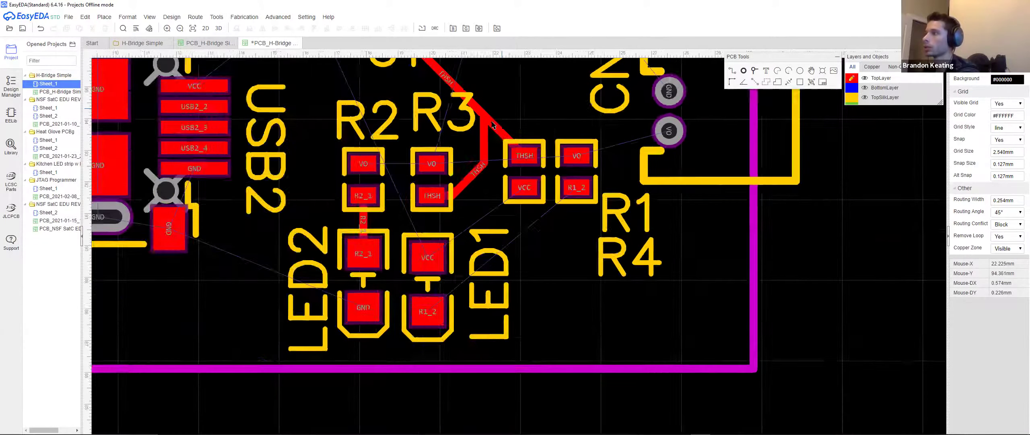
{"action": "scroll", "coordinate": [492, 125], "scroll_direction": "down", "scroll_amount": 3}
{"action": "scroll", "coordinate": [505, 161], "scroll_direction": "up", "scroll_amount": 5}
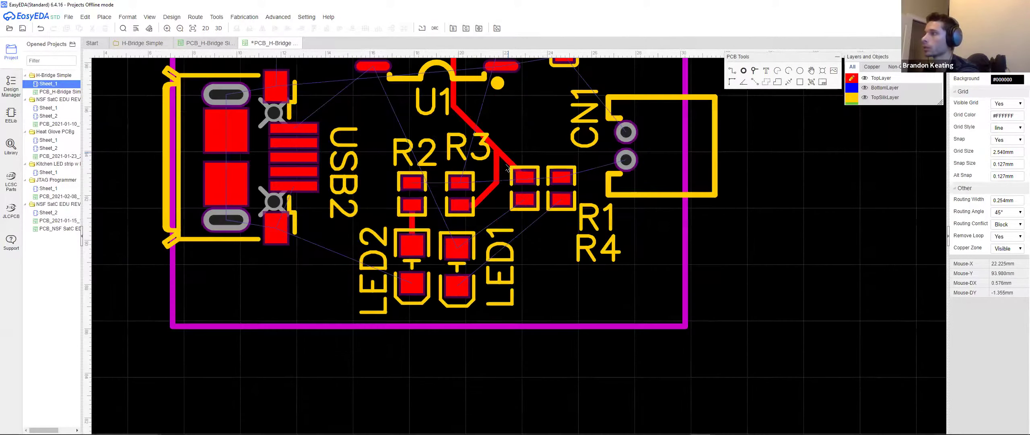
{"action": "left_click", "coordinate": [507, 167]}
{"action": "scroll", "coordinate": [506, 168], "scroll_direction": "up", "scroll_amount": 4}
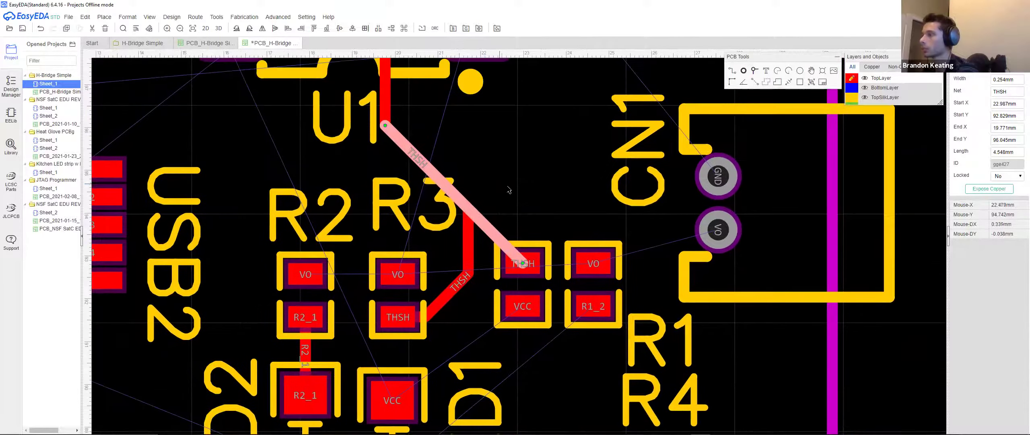
{"action": "key", "text": "Delete"}
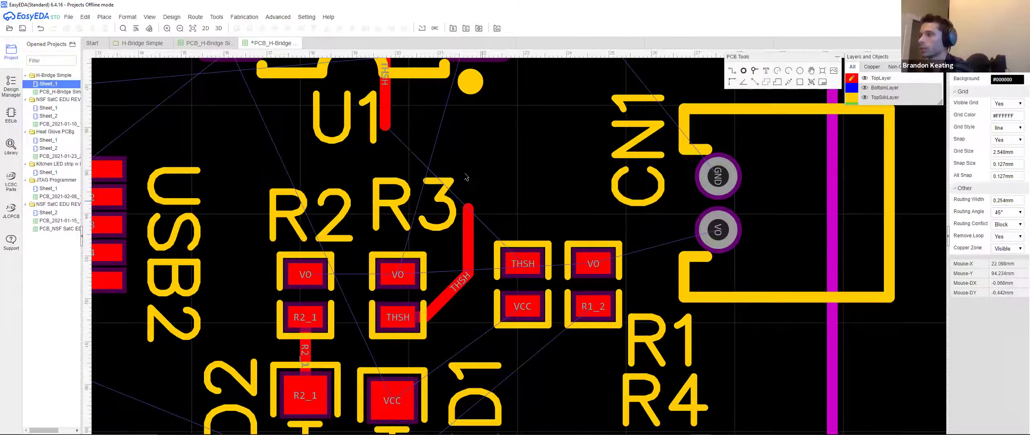
{"action": "left_click", "coordinate": [471, 208]}
{"action": "left_click", "coordinate": [473, 210]}
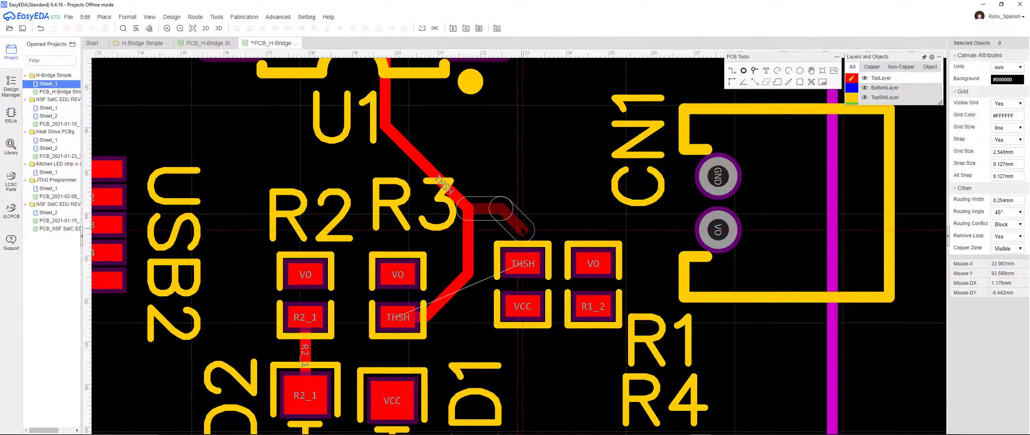
{"action": "left_click", "coordinate": [523, 257]}
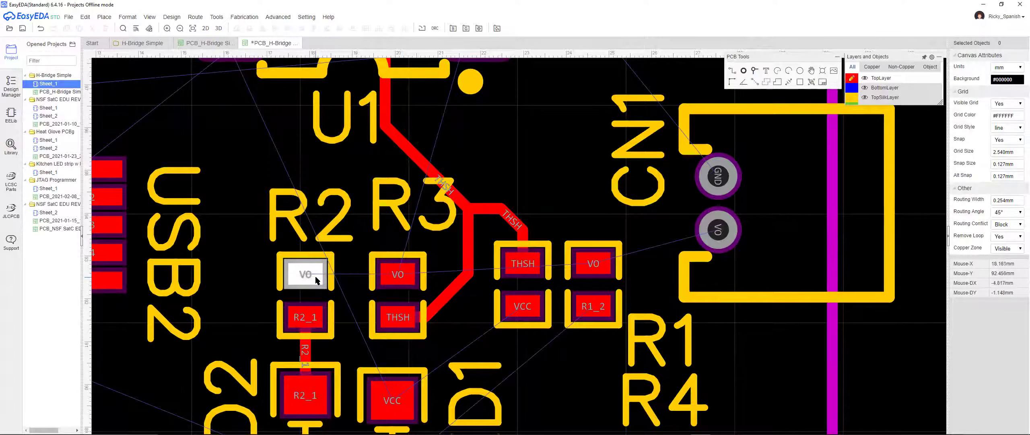
- Delete the R2_1 track, try R2 at other spots including beside CN1, and place it back next to R3
{"action": "left_click", "coordinate": [307, 355]}
{"action": "key", "text": "Delete"}
{"action": "left_click_drag", "start_coordinate": [307, 325], "coordinate": [269, 276]}
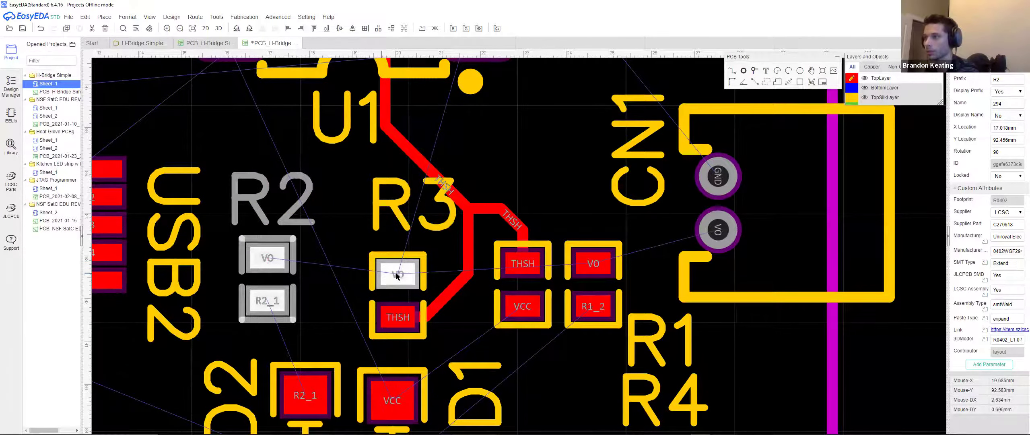
{"action": "mouse_move", "coordinate": [274, 264]}
{"action": "left_mouse_down"}
{"action": "mouse_move", "coordinate": [405, 335]}
{"action": "mouse_move", "coordinate": [832, 272]}
{"action": "mouse_move", "coordinate": [809, 243]}
{"action": "mouse_move", "coordinate": [775, 243]}
{"action": "mouse_move", "coordinate": [799, 255]}
{"action": "left_mouse_up"}
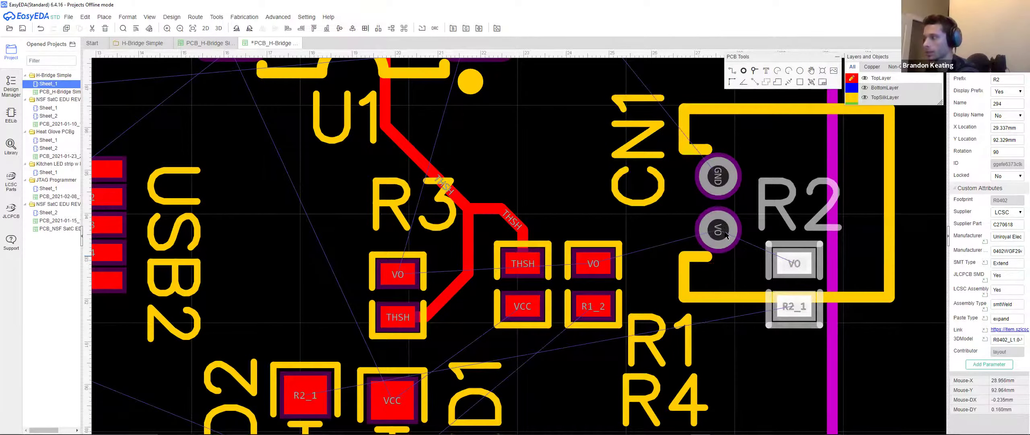
{"action": "left_click_drag", "start_coordinate": [793, 264], "coordinate": [301, 277]}
- Nudge LED1 and LED2 slightly so they line up more closely below R3 and R2
{"action": "right_click_drag", "start_coordinate": [277, 295], "coordinate": [299, 255]}
{"action": "left_click_drag", "start_coordinate": [426, 357], "coordinate": [432, 352]}
{"action": "left_click_drag", "start_coordinate": [338, 340], "coordinate": [344, 339]}
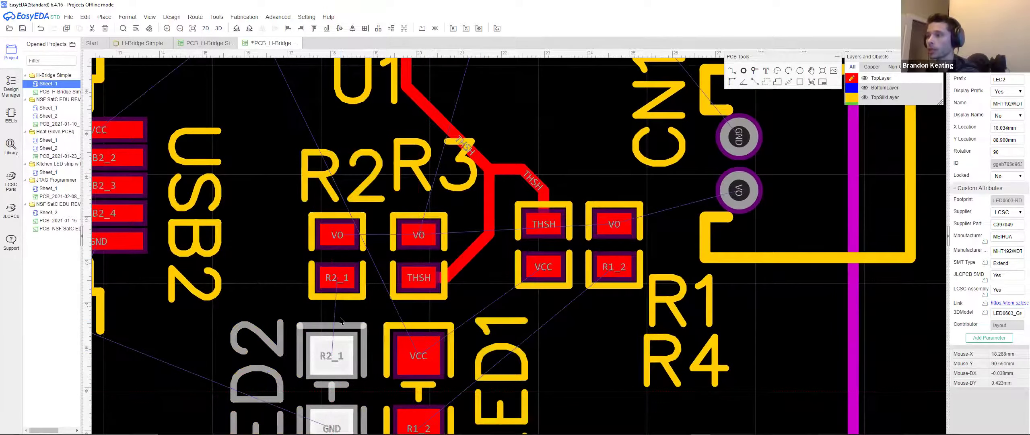
- Route a straight 0.254 mm R2_1 track from LED2's R2_1 pad up to R2's R2_1 pad
{"action": "scroll", "coordinate": [340, 320], "scroll_direction": "up", "scroll_amount": 5}
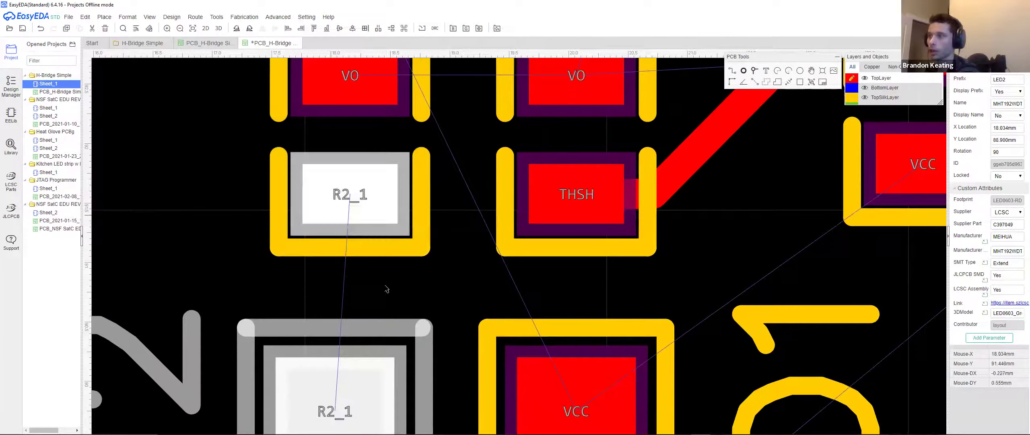
{"action": "scroll", "coordinate": [386, 289], "scroll_direction": "down", "scroll_amount": 2}
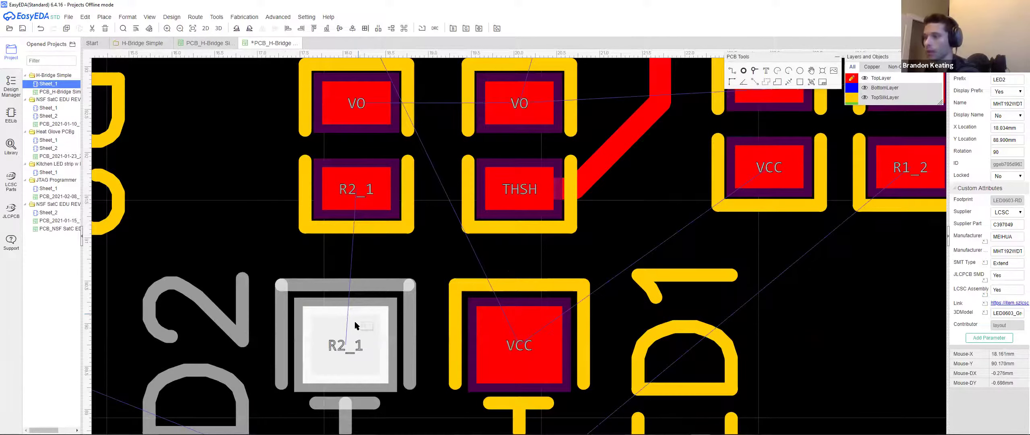
{"action": "key", "text": "w"}
{"action": "left_click", "coordinate": [356, 320]}
{"action": "left_click", "coordinate": [359, 188]}
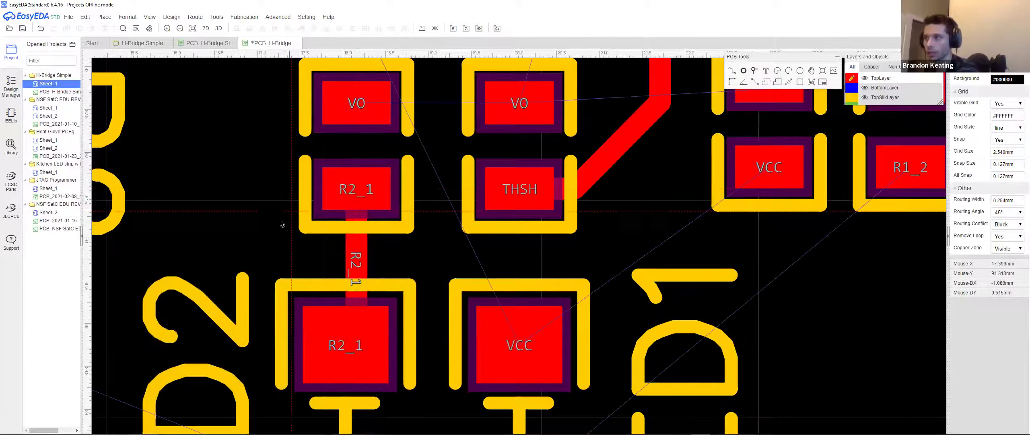
- Route a 0.254 mm R1_2 track from R1's R1_2 pad down and diagonally across to LED1's R1_2 pad
{"action": "right_click_drag", "start_coordinate": [277, 219], "coordinate": [348, 273]}
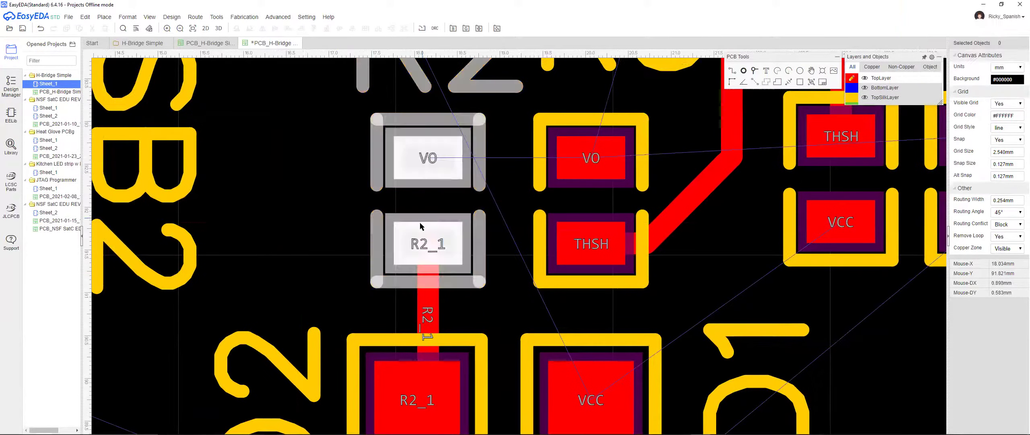
{"action": "scroll", "coordinate": [426, 226], "scroll_direction": "down", "scroll_amount": 3}
{"action": "scroll", "coordinate": [367, 249], "scroll_direction": "down", "scroll_amount": 2}
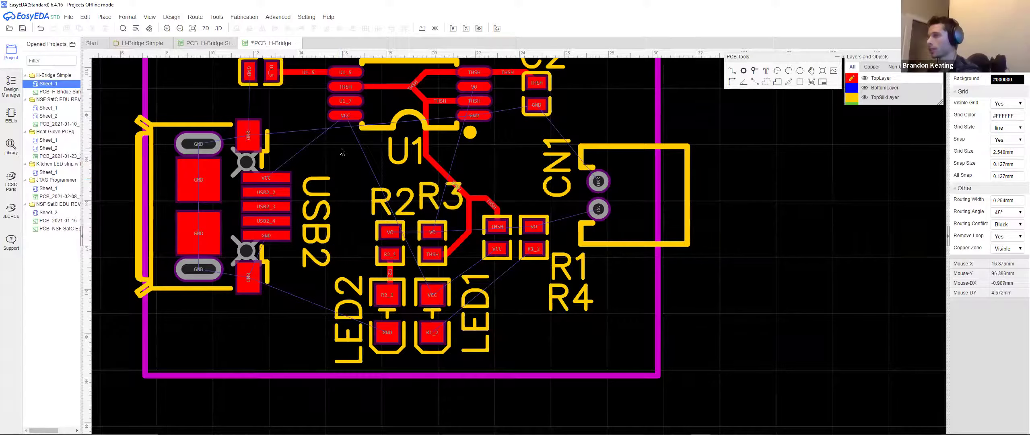
{"action": "right_click_drag", "start_coordinate": [367, 192], "coordinate": [399, 212]}
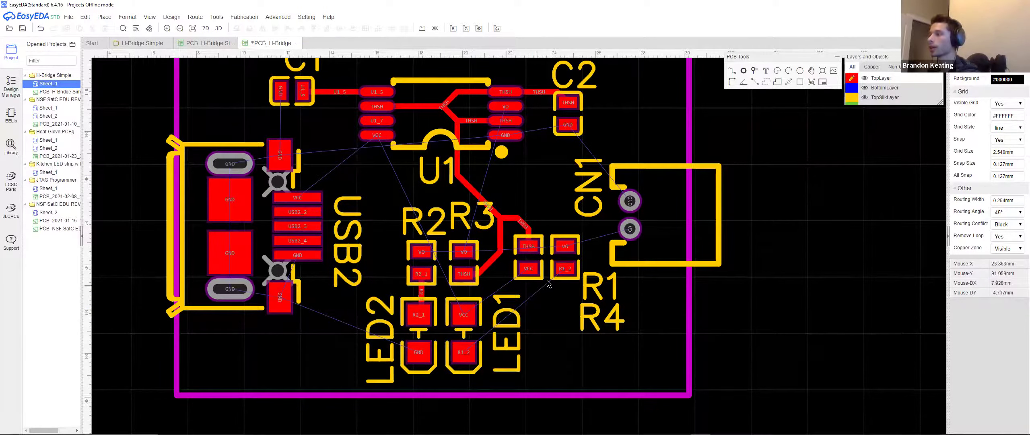
{"action": "scroll", "coordinate": [565, 273], "scroll_direction": "up", "scroll_amount": 1}
{"action": "scroll", "coordinate": [565, 271], "scroll_direction": "up", "scroll_amount": 1}
{"action": "scroll", "coordinate": [564, 271], "scroll_direction": "down", "scroll_amount": 1}
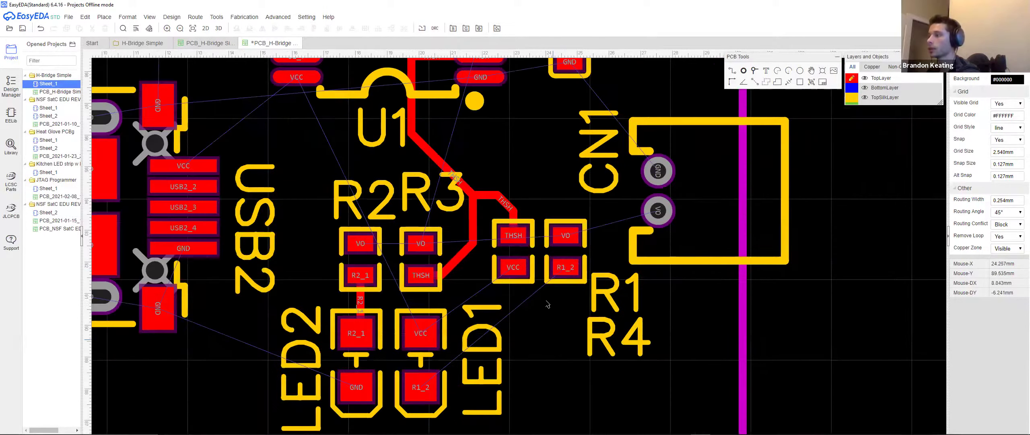
{"action": "right_click_drag", "start_coordinate": [553, 341], "coordinate": [545, 311]}
{"action": "key", "text": "w"}
{"action": "left_click", "coordinate": [558, 238]}
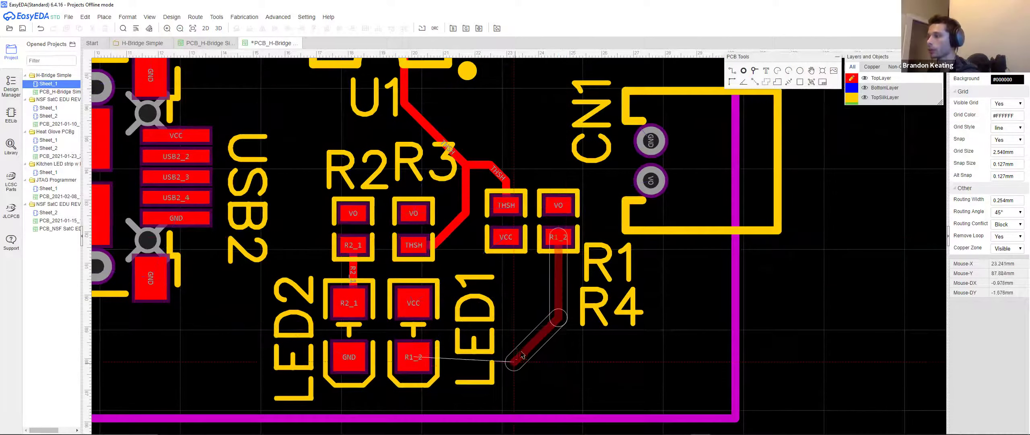
{"action": "left_click", "coordinate": [488, 360]}
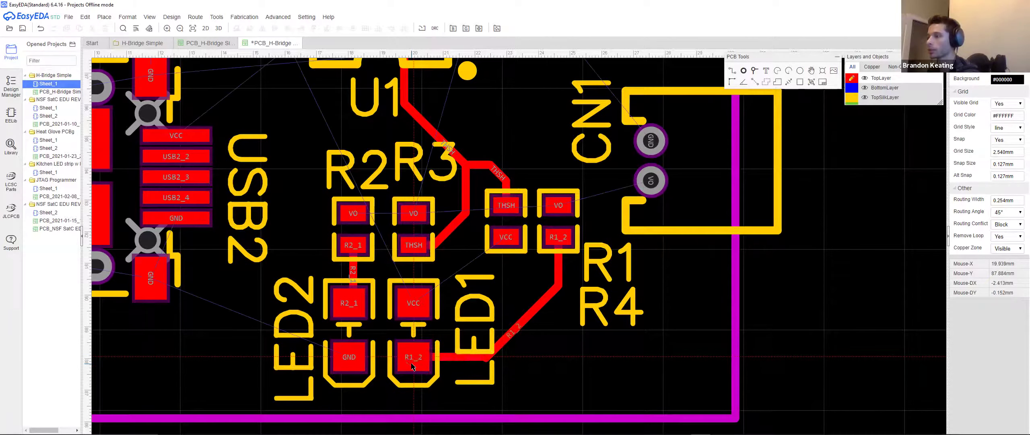
{"action": "left_click", "coordinate": [502, 343]}
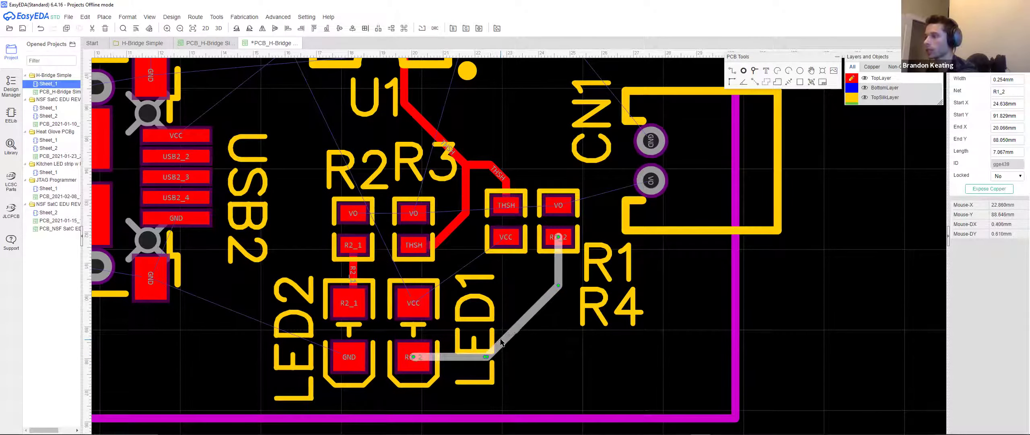
{"action": "left_click", "coordinate": [569, 146]}
{"action": "right_click_drag", "start_coordinate": [457, 101], "coordinate": [531, 125]}
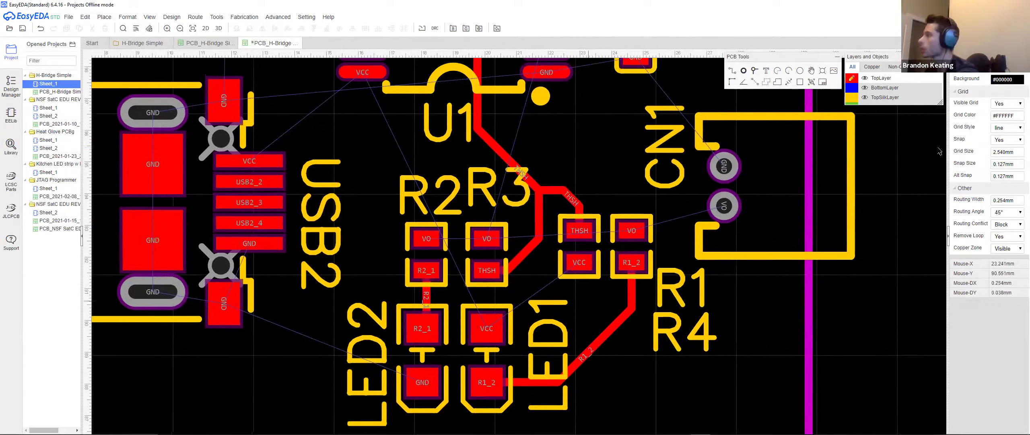
- Switch the active layer between TopLayer and BottomLayer, finishing on BottomLayer
{"action": "right_click_drag", "start_coordinate": [785, 125], "coordinate": [825, 156]}
{"action": "mouse_move", "coordinate": [855, 92]}
{"action": "scroll", "coordinate": [755, 98], "scroll_direction": "down", "scroll_amount": 3}
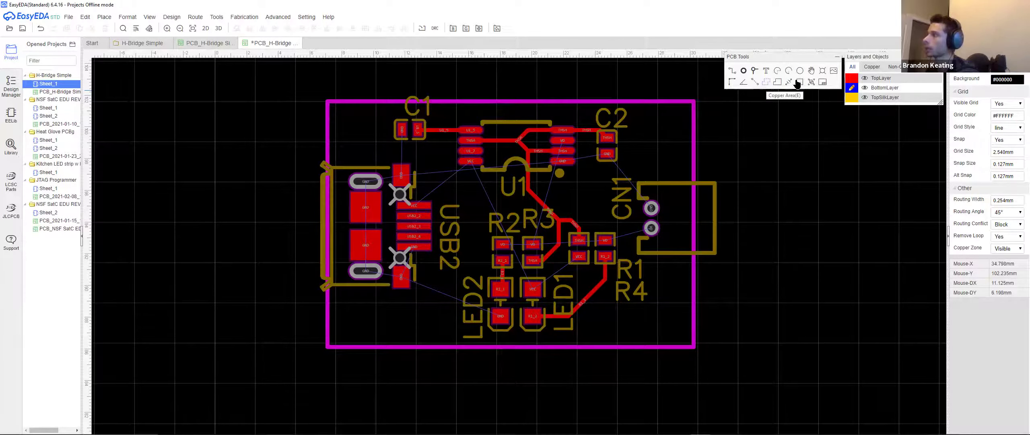
{"action": "left_click", "coordinate": [852, 78]}
{"action": "left_click", "coordinate": [852, 88]}
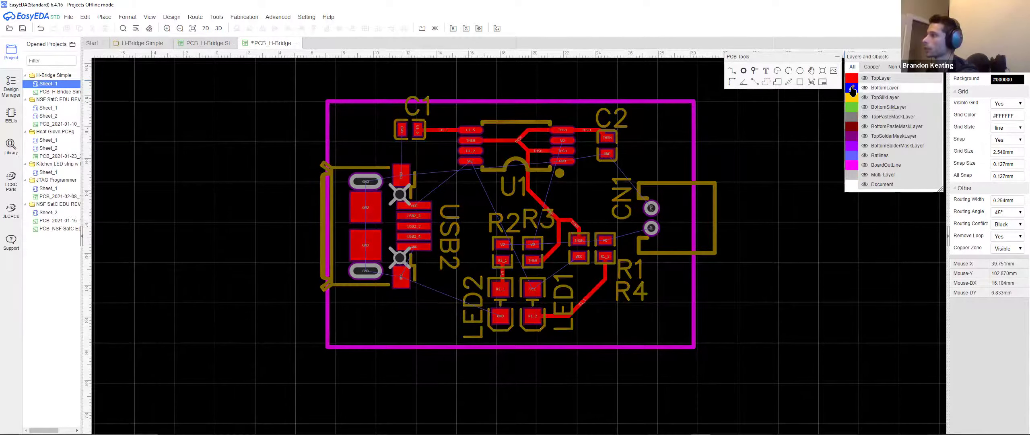
{"action": "left_click", "coordinate": [852, 79]}
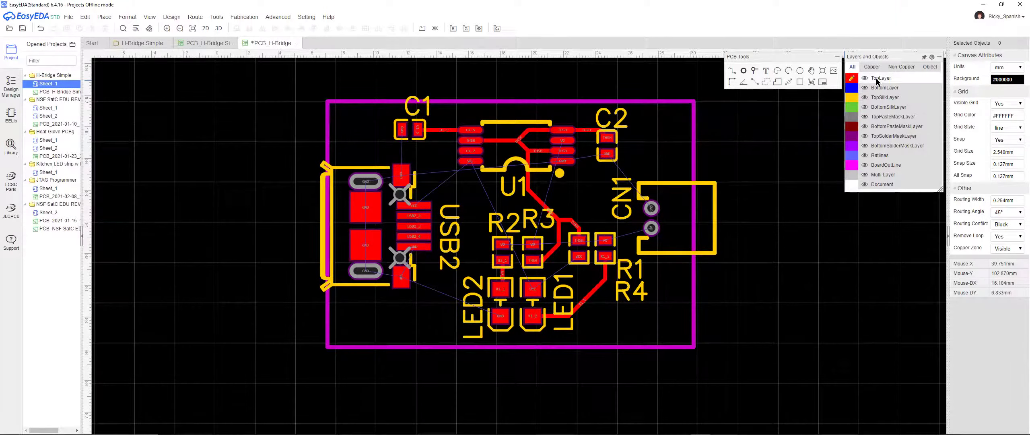
{"action": "left_click", "coordinate": [852, 88]}
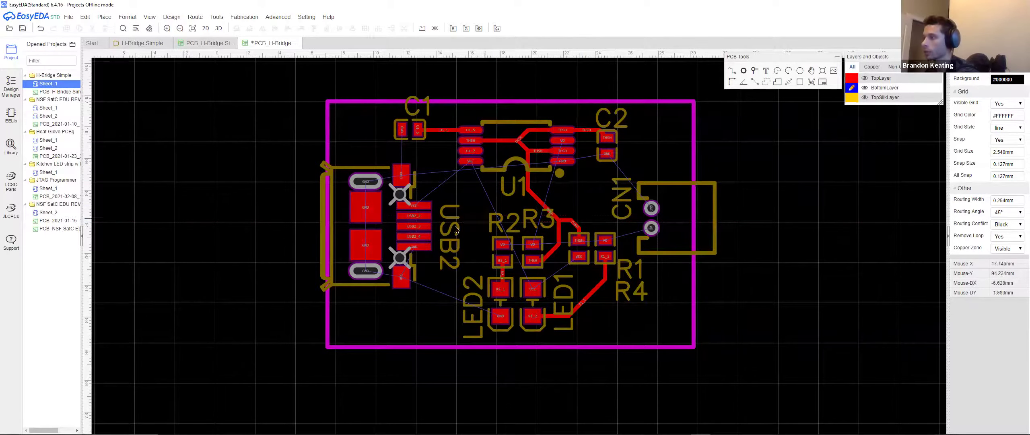
- Try a short test track on BottomLayer in the open area below U1 and undo it
{"action": "left_click", "coordinate": [465, 201]}
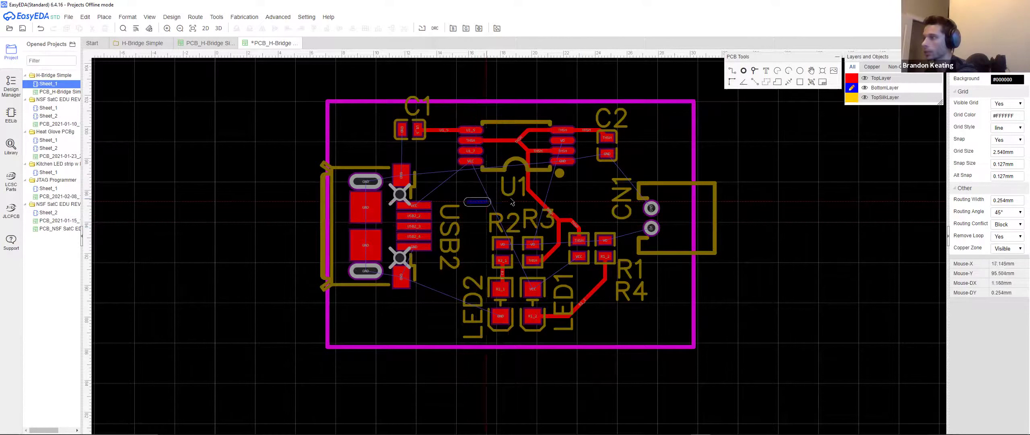
{"action": "left_click", "coordinate": [546, 227]}
{"action": "right_click", "coordinate": [580, 226]}
{"action": "key", "text": "ctrl+z"}
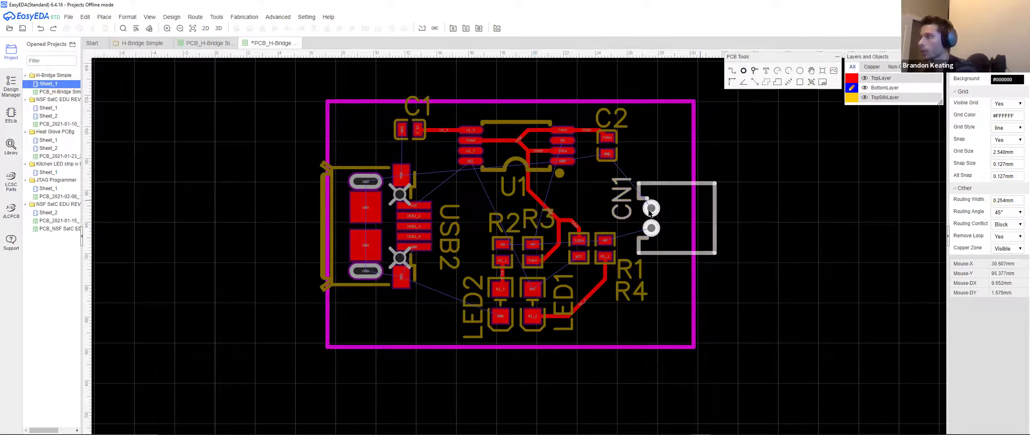
- Try a 0.254 mm BottomLayer track from CN1's GND pad to beneath R1's VO pad, and delete it
{"action": "scroll", "coordinate": [686, 205], "scroll_direction": "up", "scroll_amount": 5}
{"action": "scroll", "coordinate": [556, 230], "scroll_direction": "down", "scroll_amount": 1}
{"action": "key", "text": "w"}
{"action": "left_click", "coordinate": [557, 223]}
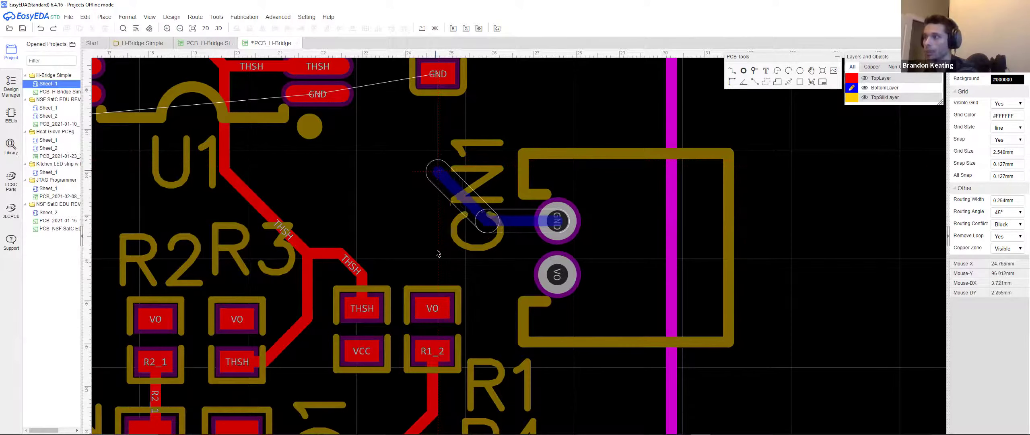
{"action": "left_click", "coordinate": [433, 313]}
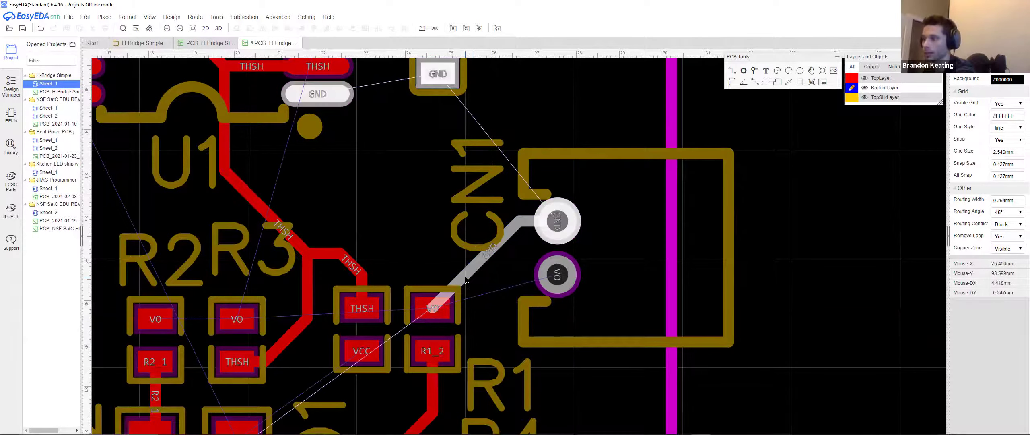
{"action": "right_click_drag", "start_coordinate": [494, 333], "coordinate": [493, 309]}
{"action": "scroll", "coordinate": [477, 298], "scroll_direction": "down", "scroll_amount": 2}
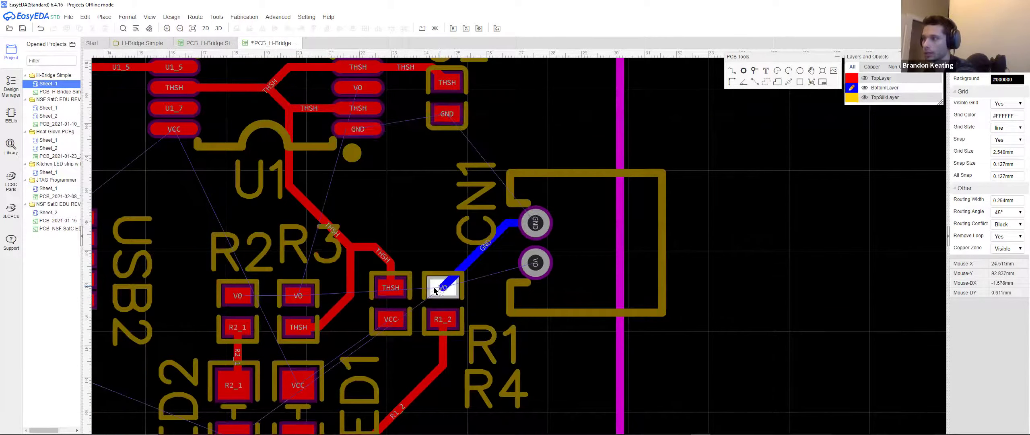
{"action": "left_click", "coordinate": [470, 267]}
{"action": "key", "text": "Delete"}
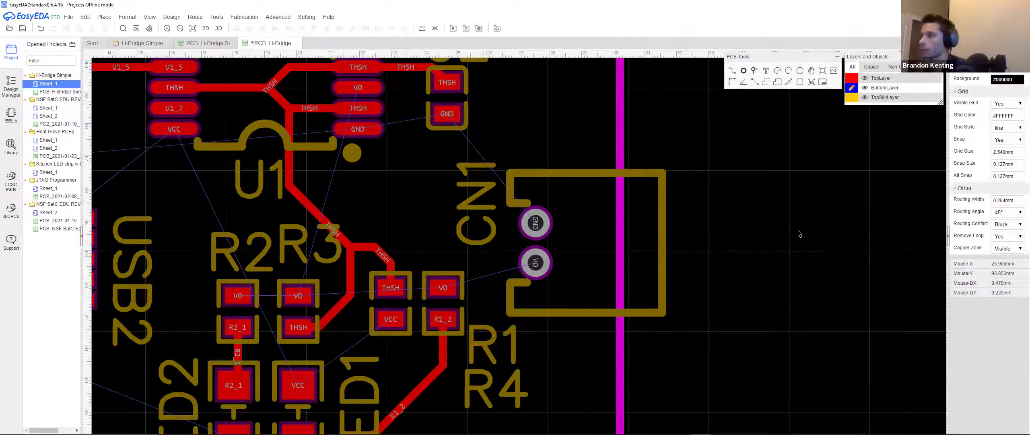
- Make TopLayer active and set the routing width to 0.45 mm
{"action": "mouse_move", "coordinate": [858, 86]}
{"action": "key", "text": "t"}
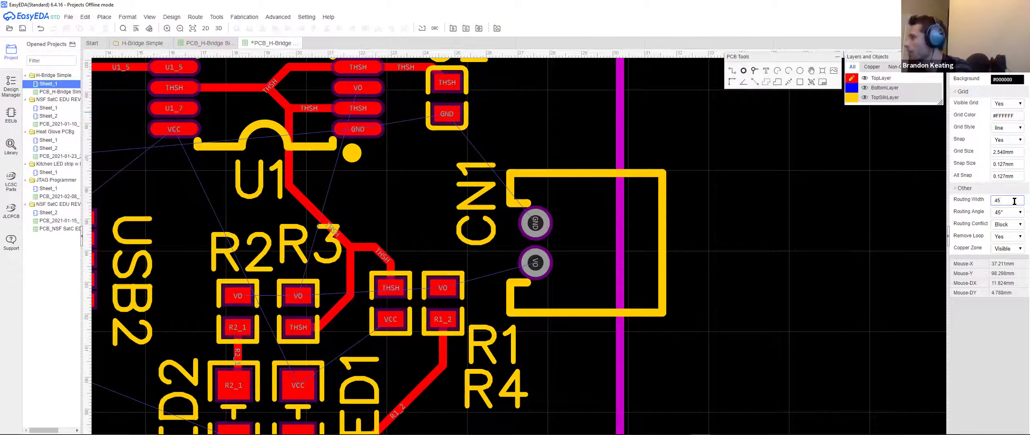
{"action": "key", "text": "Return"}
- Route a 0.45 mm VO track arching from R2's VO pad to R3's VO pad, and place a via at its middle
{"action": "right_click_drag", "start_coordinate": [463, 279], "coordinate": [563, 205]}
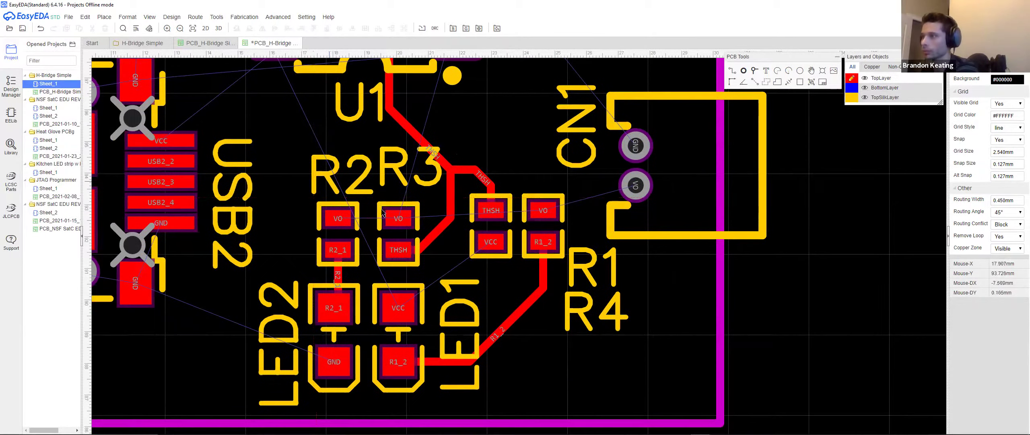
{"action": "right_click_drag", "start_coordinate": [332, 206], "coordinate": [397, 243]}
{"action": "left_click", "coordinate": [399, 226]}
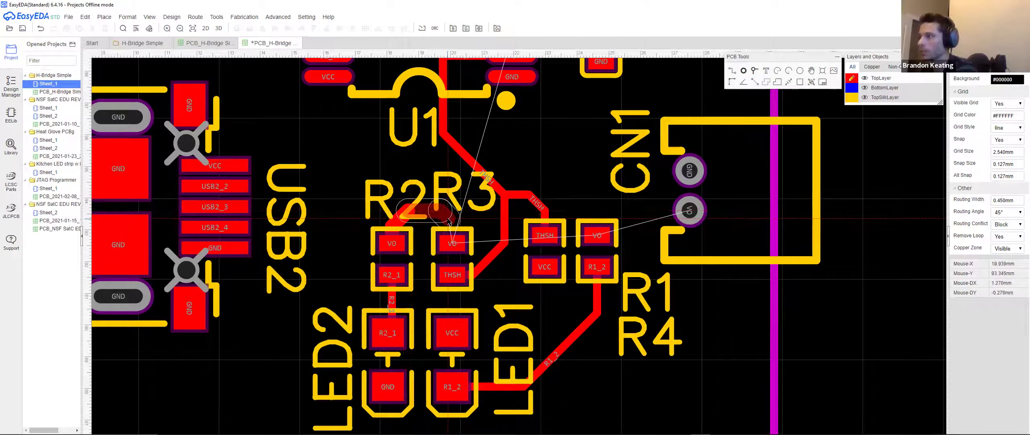
{"action": "left_click", "coordinate": [453, 242]}
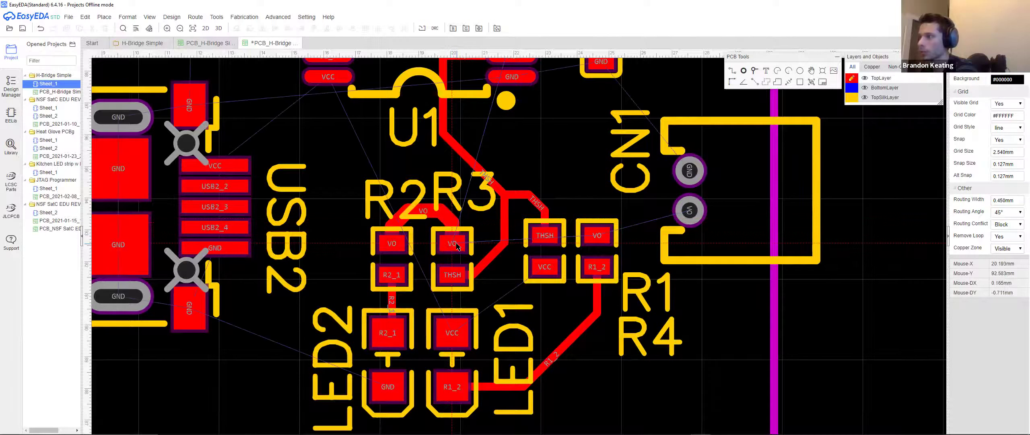
{"action": "key", "text": "v"}
{"action": "left_click", "coordinate": [423, 210]}
{"action": "key", "text": "Escape"}
- Examine the VO track segments around the via between R2 and R3, and the R1_2 net from LED1 to R1
{"action": "left_click", "coordinate": [373, 196]}
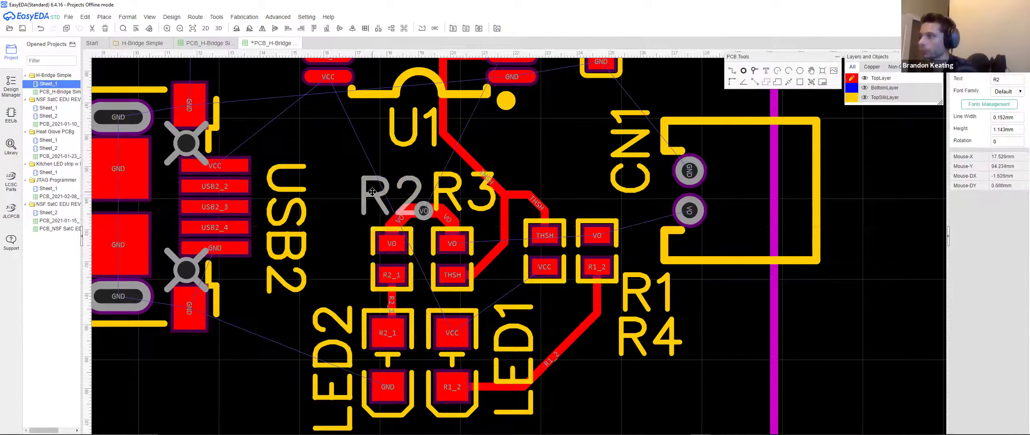
{"action": "left_click", "coordinate": [444, 220]}
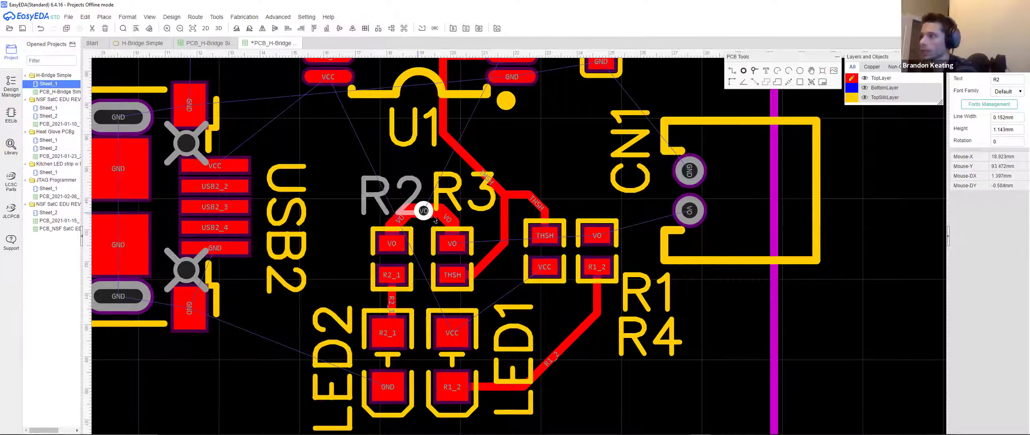
{"action": "left_click", "coordinate": [403, 220], "text": "ctrl"}
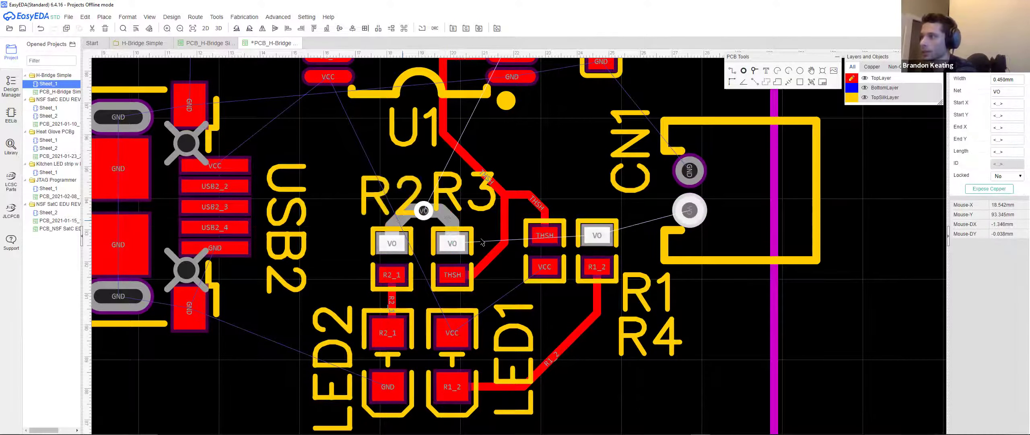
{"action": "key", "text": "Escape"}
{"action": "left_click", "coordinate": [444, 223]}
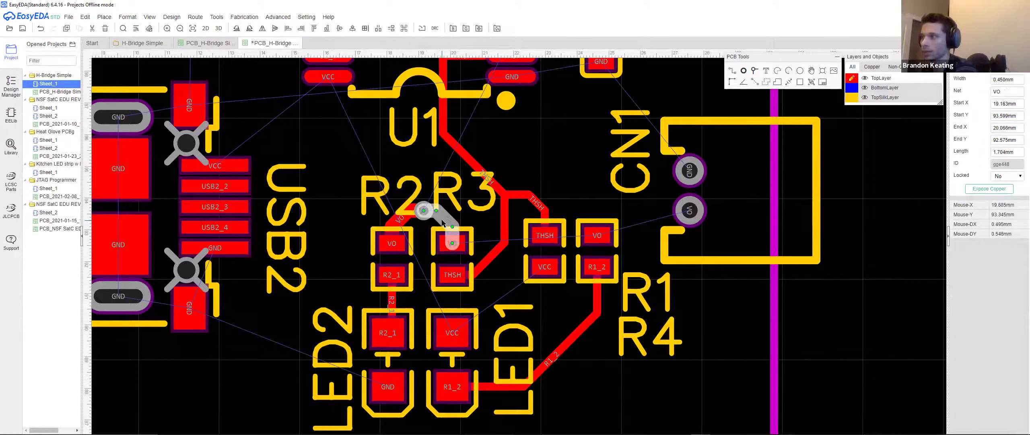
{"action": "left_click", "coordinate": [458, 385]}
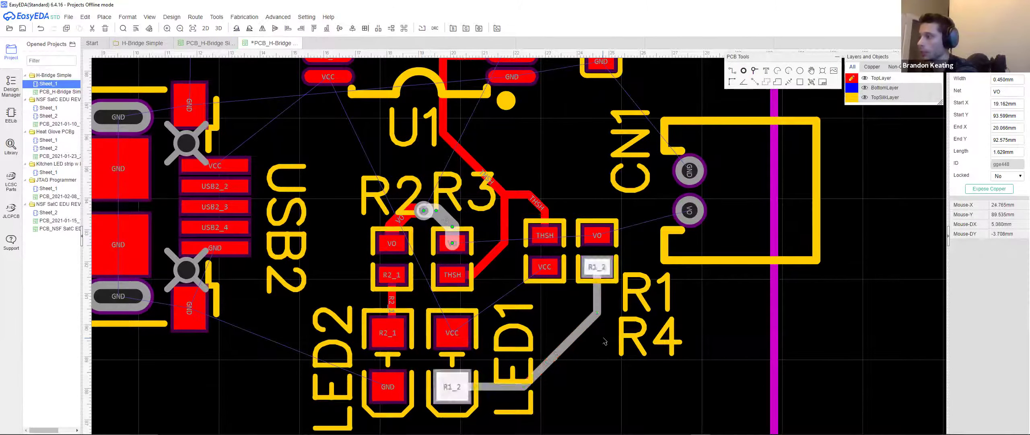
{"action": "scroll", "coordinate": [613, 352], "scroll_direction": "up", "scroll_amount": 1}
{"action": "scroll", "coordinate": [613, 353], "scroll_direction": "down", "scroll_amount": 1}
- Route a 0.45 mm VCC track from LED1's VCC pad to R4's VCC pad, and place a via on its diagonal section
{"action": "key", "text": "w"}
{"action": "left_click", "coordinate": [452, 333]}
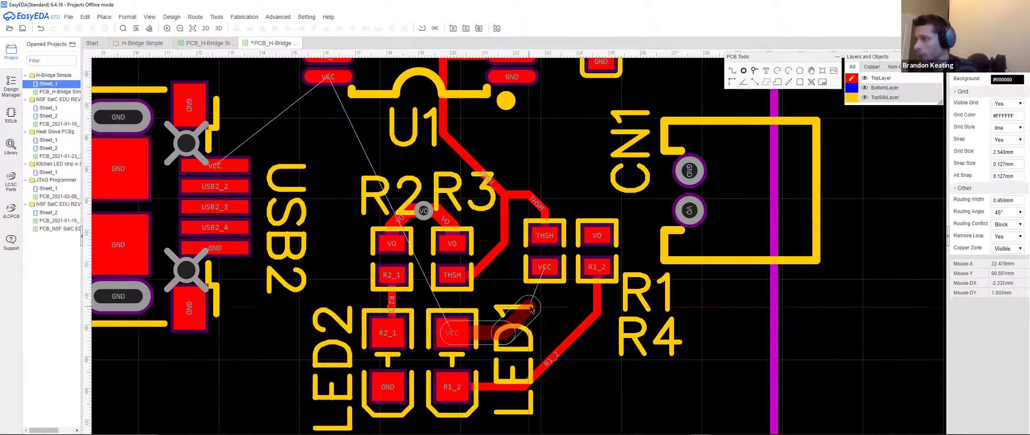
{"action": "left_click", "coordinate": [546, 283]}
{"action": "left_click", "coordinate": [545, 285]}
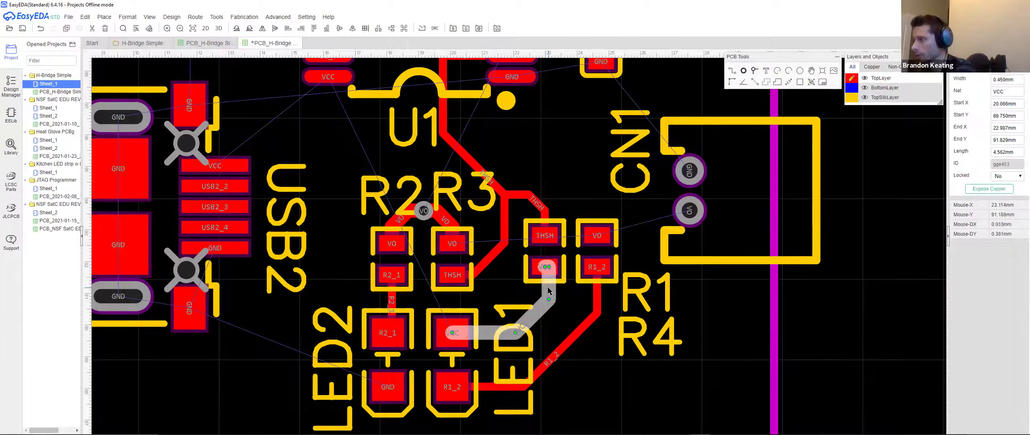
{"action": "key", "text": "v"}
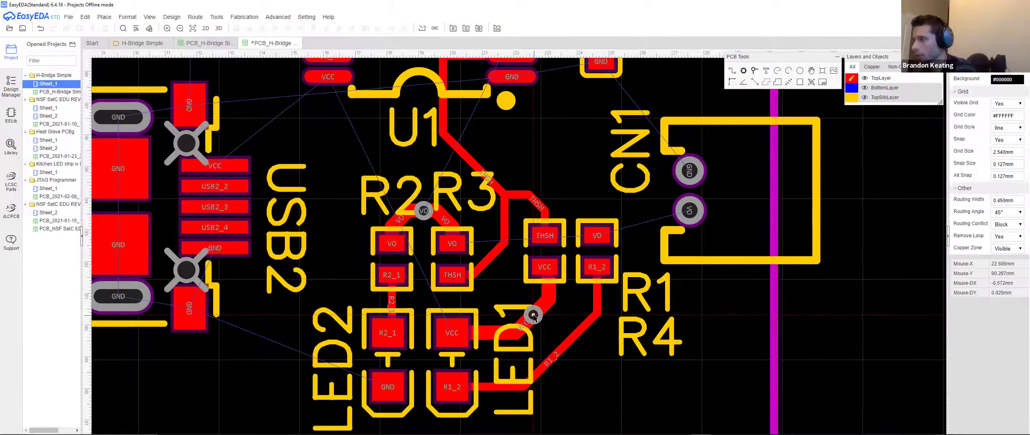
{"action": "right_click", "coordinate": [533, 315]}
- Route a short 0.45 mm VO track outward from CN1's VO pad and end it with a via
{"action": "right_click_drag", "start_coordinate": [649, 345], "coordinate": [666, 383]}
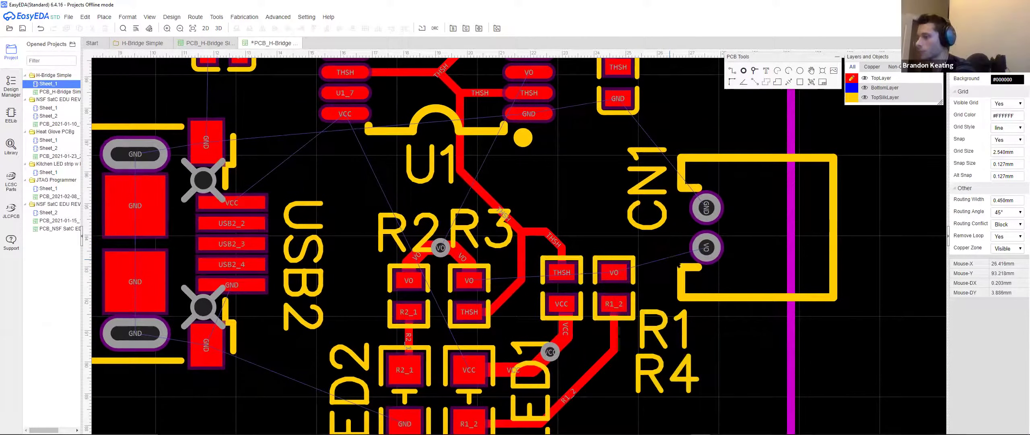
{"action": "key", "text": "w"}
{"action": "left_click", "coordinate": [706, 248]}
{"action": "left_click", "coordinate": [743, 260]}
{"action": "key", "text": "v"}
{"action": "left_click", "coordinate": [742, 259]}
- Route a short diagonal 0.45 mm VCC track from USB2's VCC pad up towards U1 and end it with a via
{"action": "right_click_drag", "start_coordinate": [340, 222], "coordinate": [523, 198]}
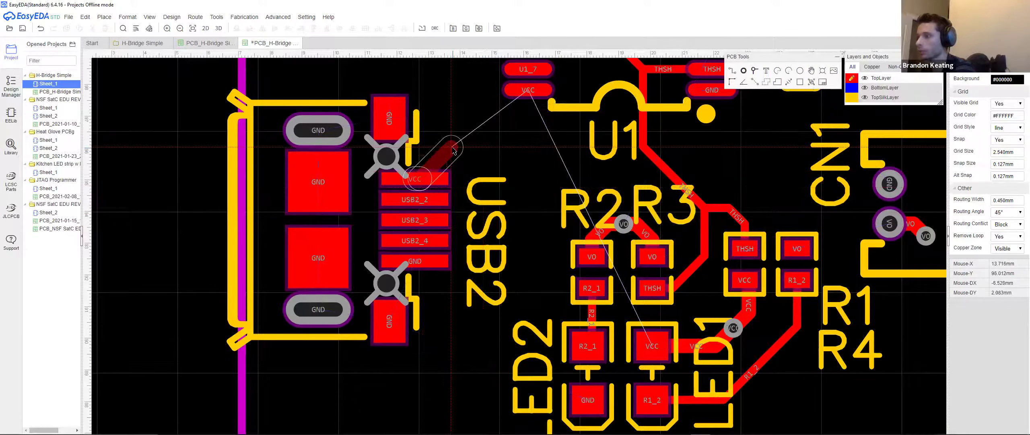
{"action": "left_click", "coordinate": [449, 151]}
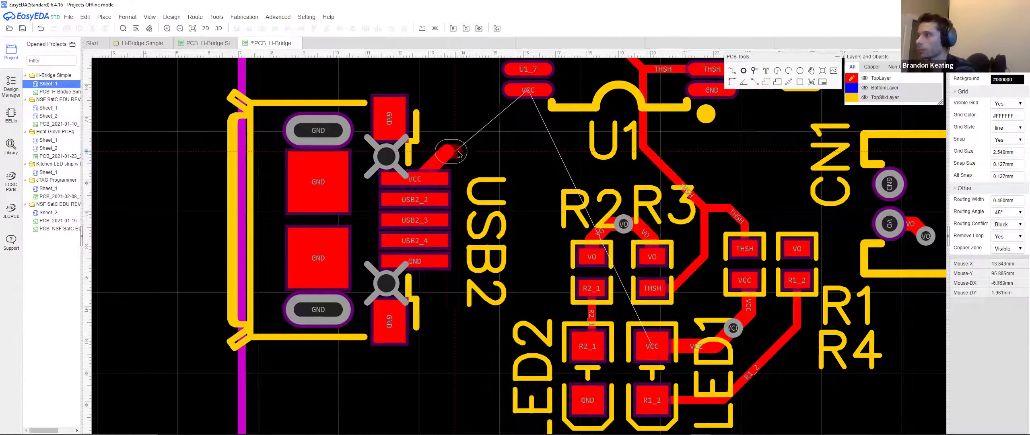
{"action": "left_click", "coordinate": [458, 152]}
{"action": "key", "text": "v"}
- Route a short 0.45 mm VCC track straight down from U1's VCC pad and end it with a via
{"action": "right_click_drag", "start_coordinate": [498, 151], "coordinate": [455, 191]}
{"action": "key", "text": "w"}
{"action": "left_click", "coordinate": [484, 131]}
{"action": "left_click", "coordinate": [483, 156]}
{"action": "key", "text": "v"}
{"action": "right_click_drag", "start_coordinate": [496, 219], "coordinate": [446, 236]}
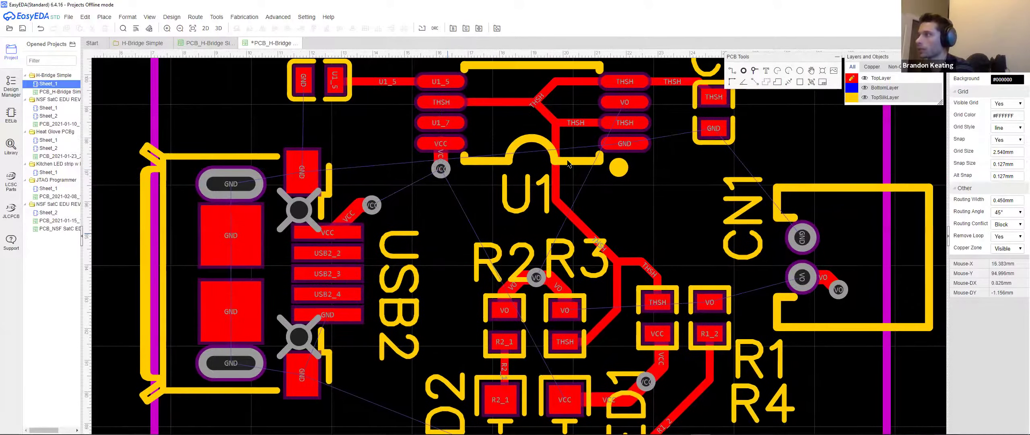
{"action": "scroll", "coordinate": [567, 155], "scroll_direction": "down", "scroll_amount": 2}
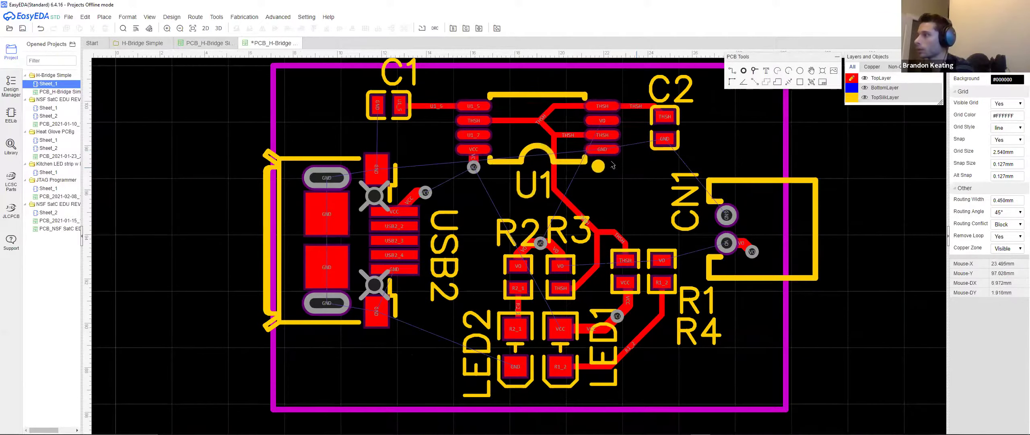
{"action": "right_click_drag", "start_coordinate": [628, 172], "coordinate": [602, 166]}
{"action": "left_click", "coordinate": [526, 244]}
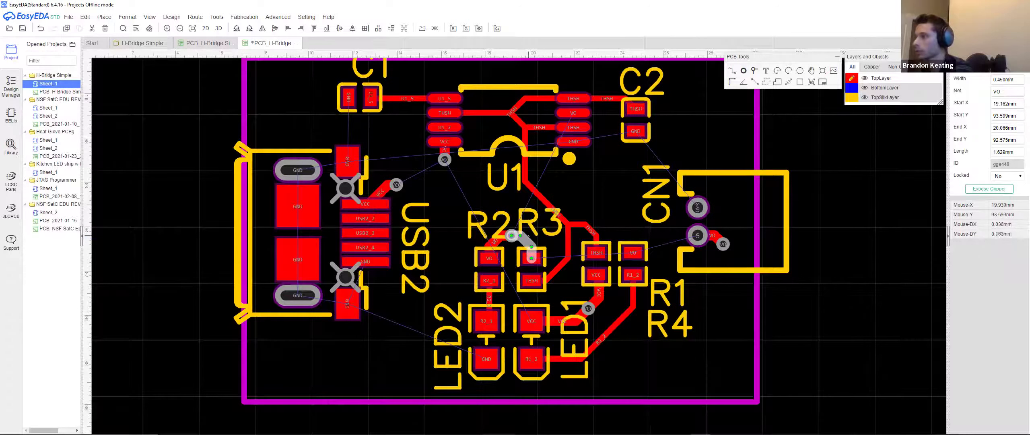
{"action": "left_click", "coordinate": [563, 198]}
- Route a diagonal 0.45 mm VCC track about 1.24 mm long from LED1's VCC pad towards LED2, and end it with a via
{"action": "right_click_drag", "start_coordinate": [470, 202], "coordinate": [490, 194]}
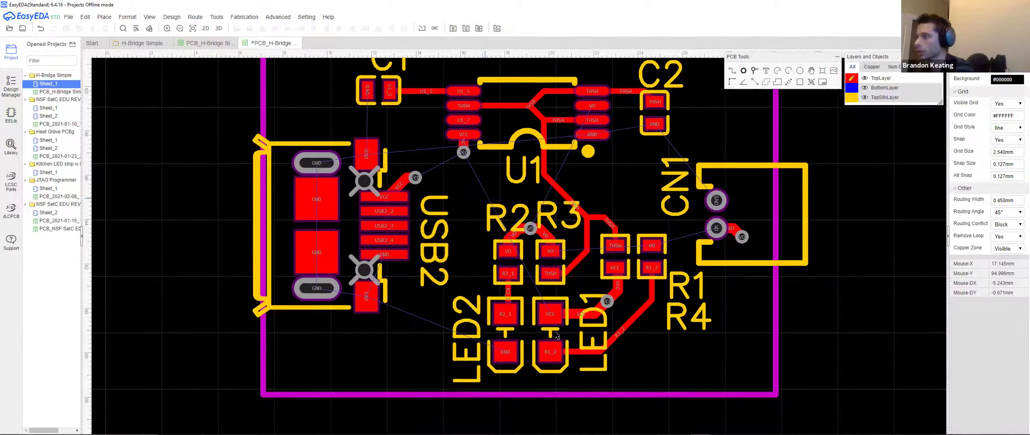
{"action": "key", "text": "w"}
{"action": "left_click", "coordinate": [552, 317]}
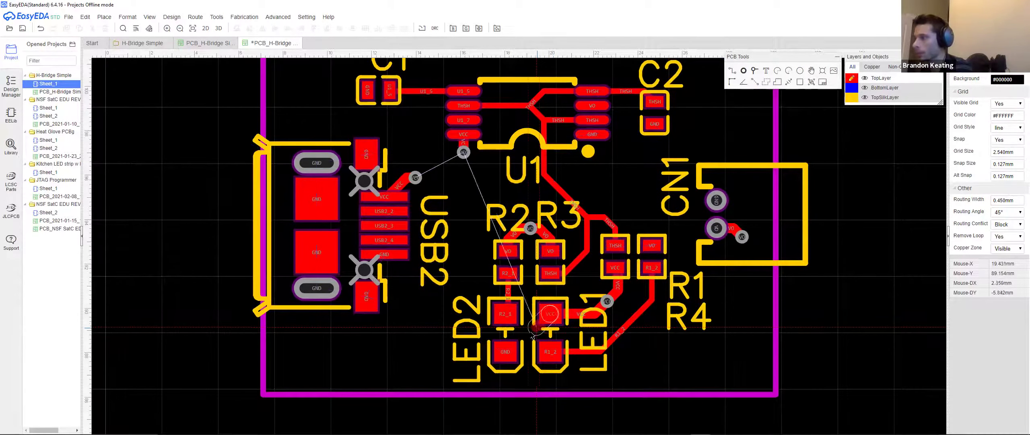
{"action": "left_click", "coordinate": [530, 333]}
{"action": "right_click", "coordinate": [530, 333]}
{"action": "left_click", "coordinate": [535, 327]}
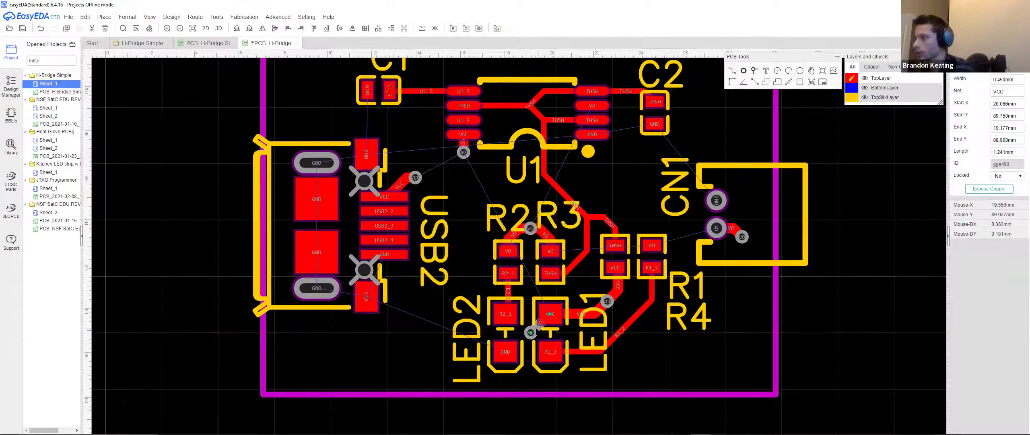
{"action": "left_click", "coordinate": [531, 341]}
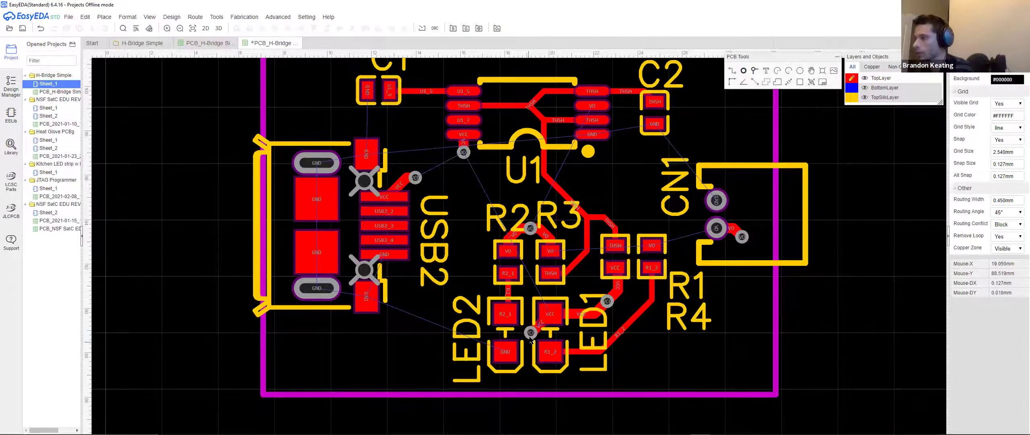
{"action": "scroll", "coordinate": [529, 337], "scroll_direction": "up", "scroll_amount": 3}
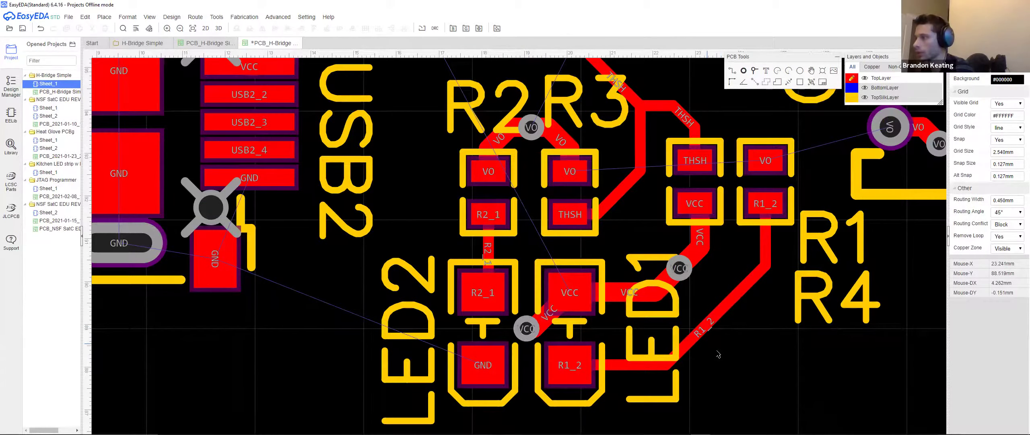
- Make BottomLayer the active layer with the whole board in view
{"action": "scroll", "coordinate": [630, 312], "scroll_direction": "down", "scroll_amount": 3}
{"action": "scroll", "coordinate": [650, 250], "scroll_direction": "up", "scroll_amount": 1}
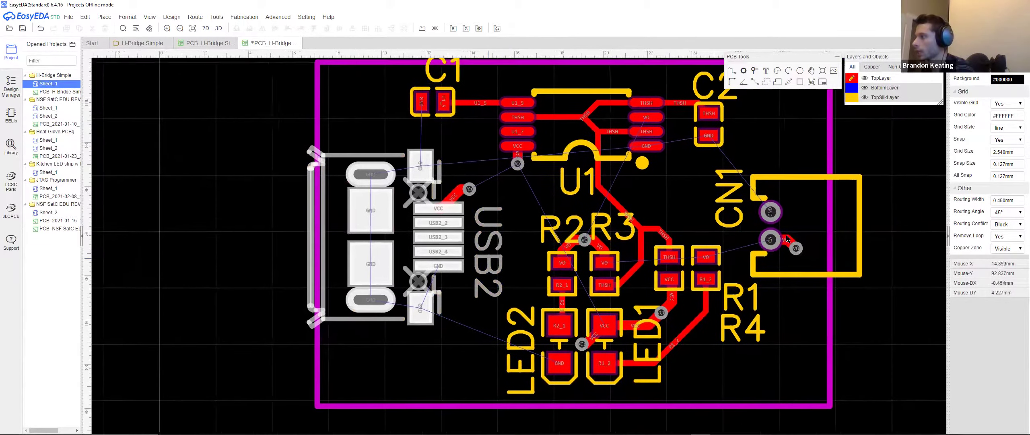
{"action": "right_click_drag", "start_coordinate": [706, 171], "coordinate": [656, 174]}
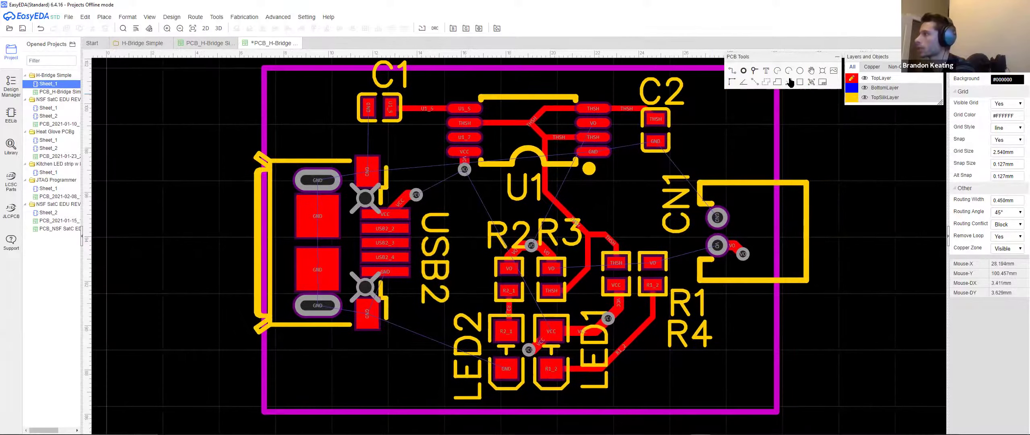
{"action": "left_click", "coordinate": [856, 89]}
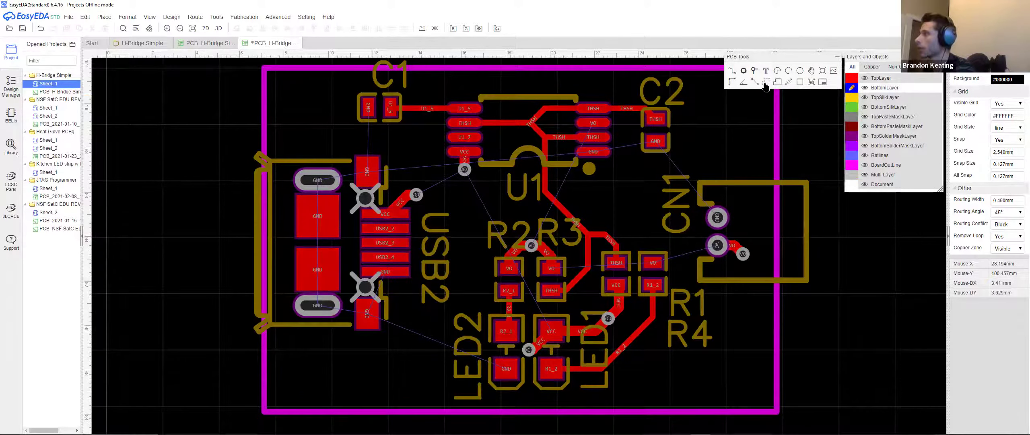
{"action": "left_click", "coordinate": [766, 81]}
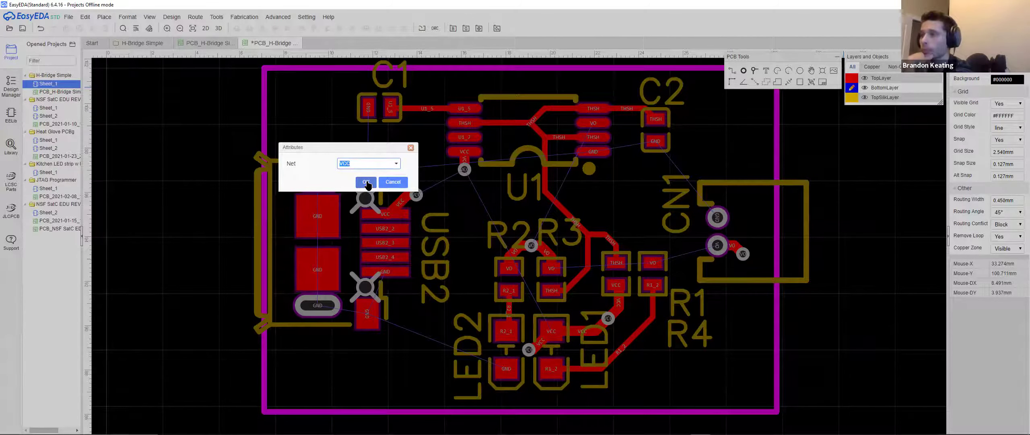
{"action": "left_click", "coordinate": [366, 182]}
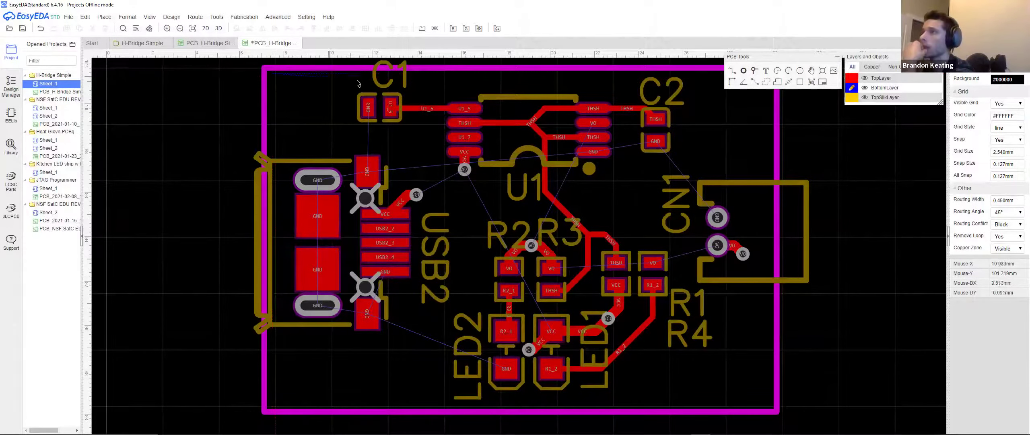
{"action": "left_click", "coordinate": [714, 99]}
{"action": "right_click_drag", "start_coordinate": [714, 99], "coordinate": [656, 108]}
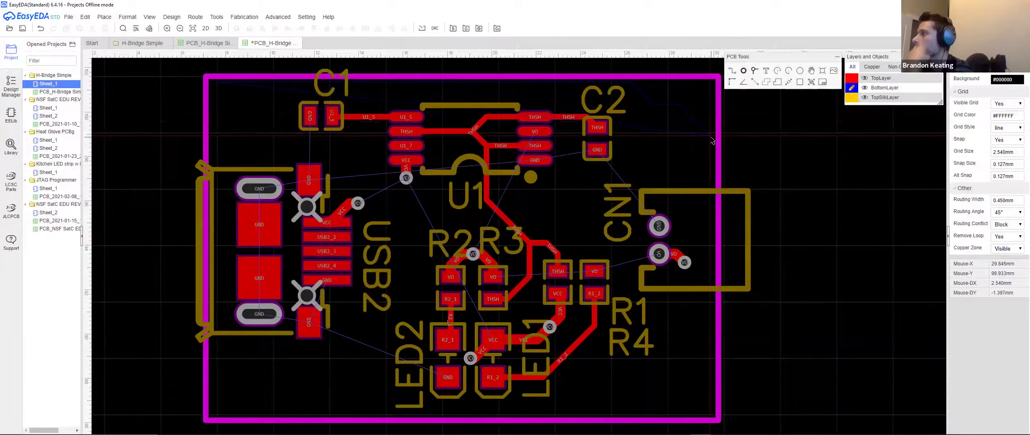
{"action": "left_click", "coordinate": [712, 141]}
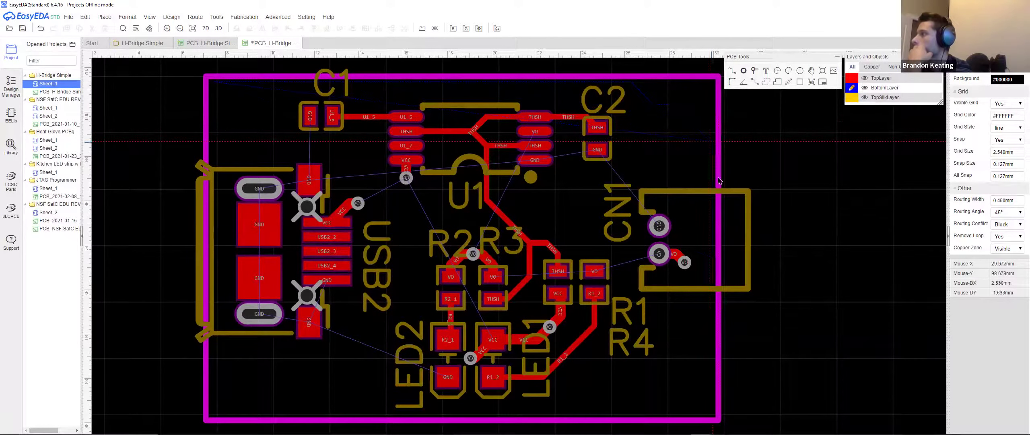
{"action": "right_click", "coordinate": [707, 245]}
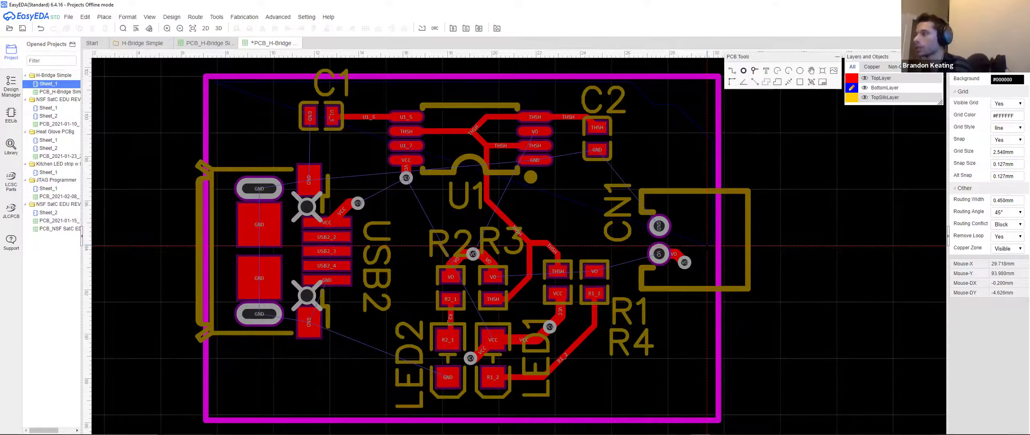
{"action": "key", "text": "ctrl+z"}
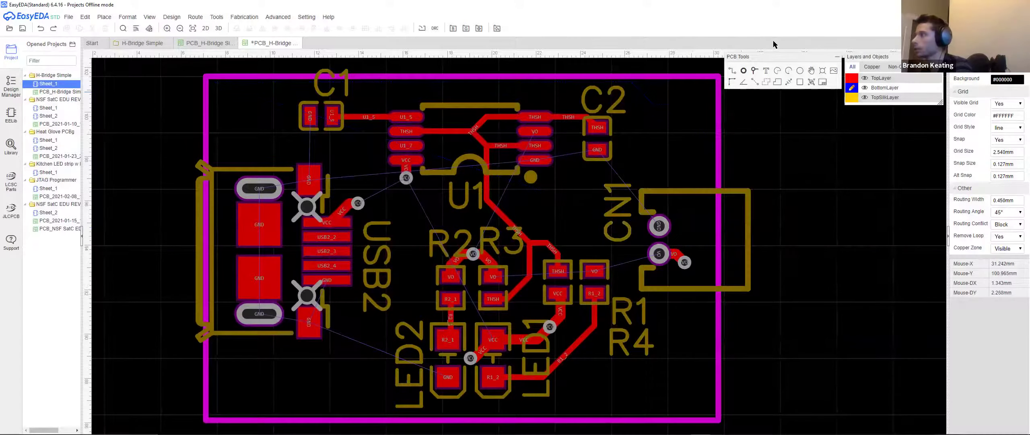
- Draw a VCC copper area on BottomLayer from the board's upper-left corner across U1, down to the LED vias, and back around the U1 and USB2 vias
{"action": "left_click", "coordinate": [767, 83]}
{"action": "left_click", "coordinate": [361, 183]}
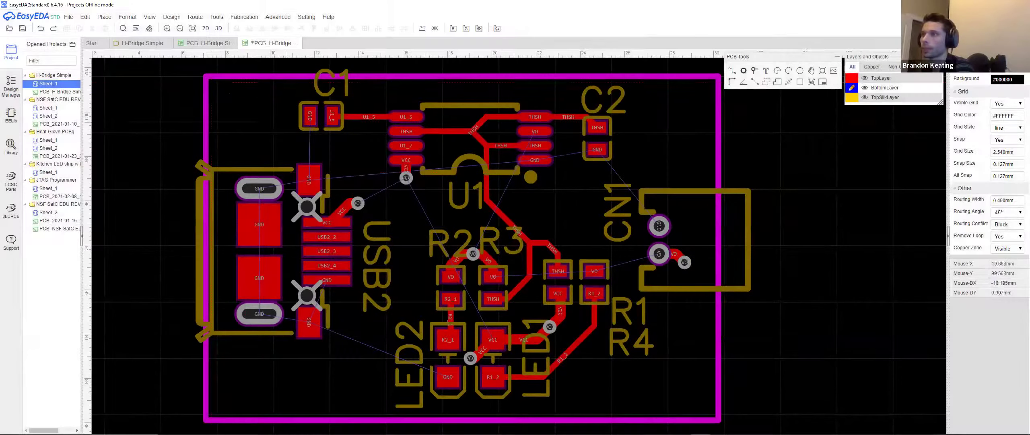
{"action": "left_click", "coordinate": [214, 85]}
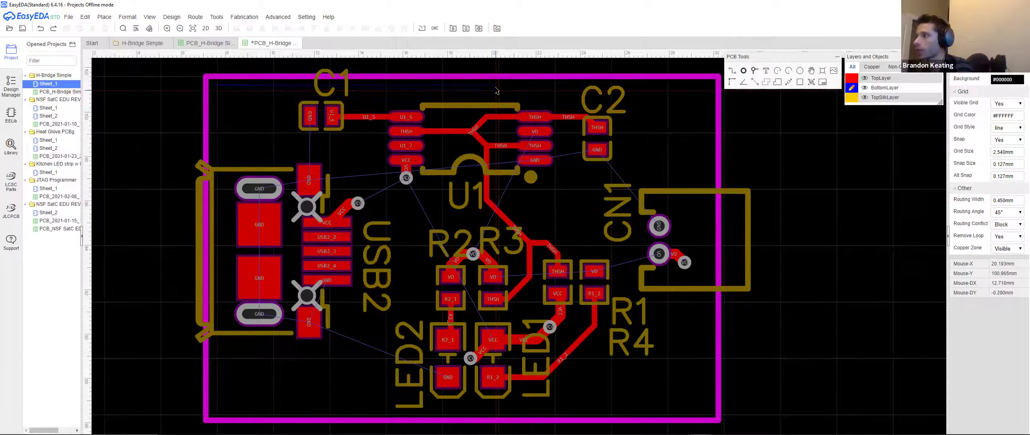
{"action": "left_click", "coordinate": [504, 107]}
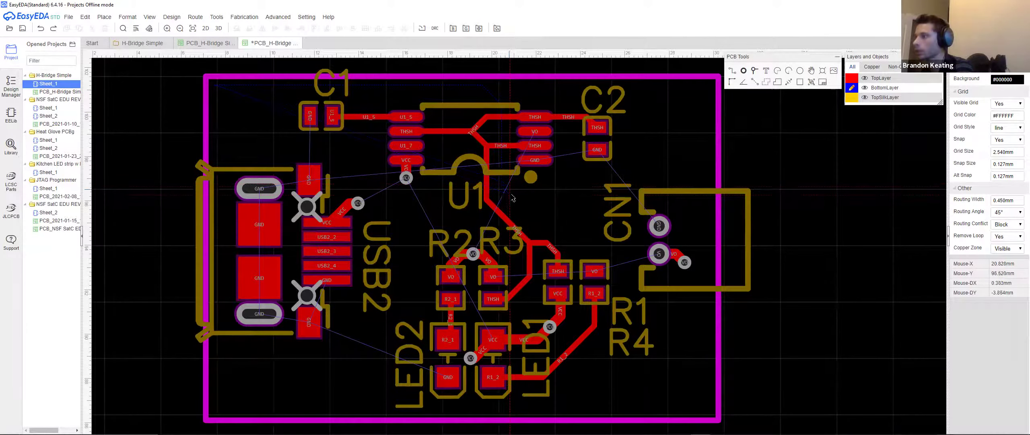
{"action": "left_click", "coordinate": [578, 263]}
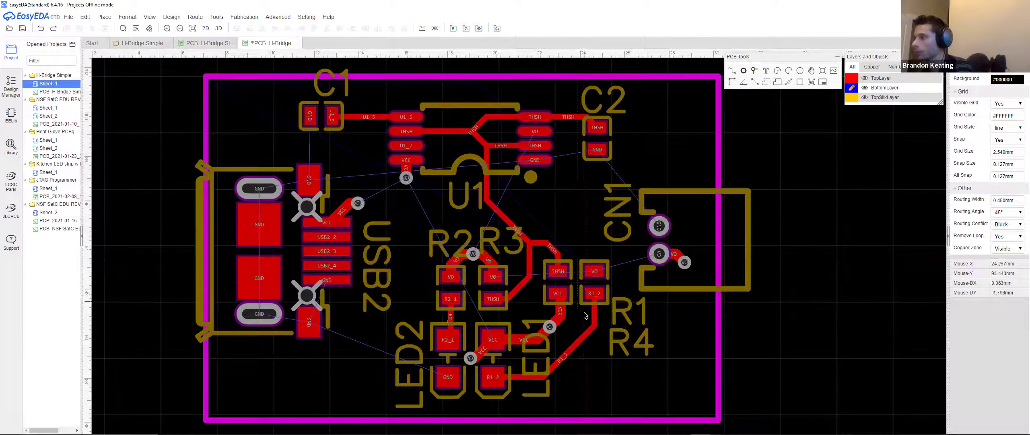
{"action": "left_click", "coordinate": [549, 350]}
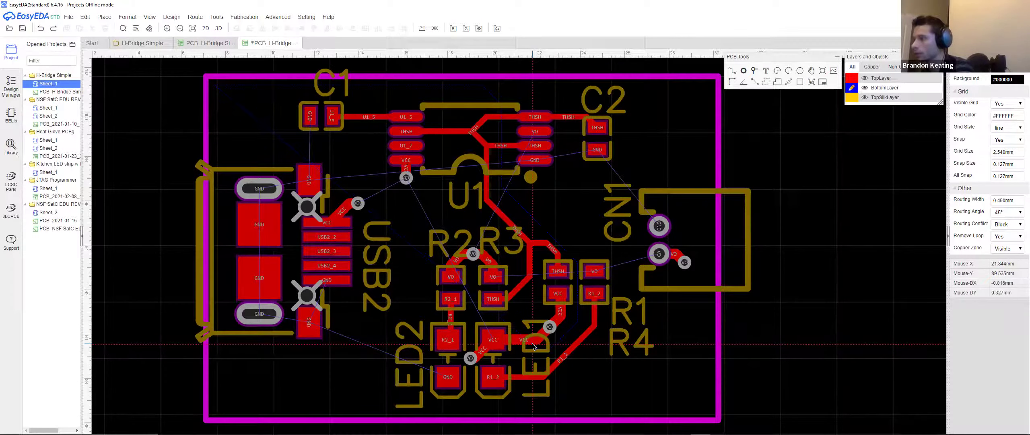
{"action": "left_click", "coordinate": [474, 382]}
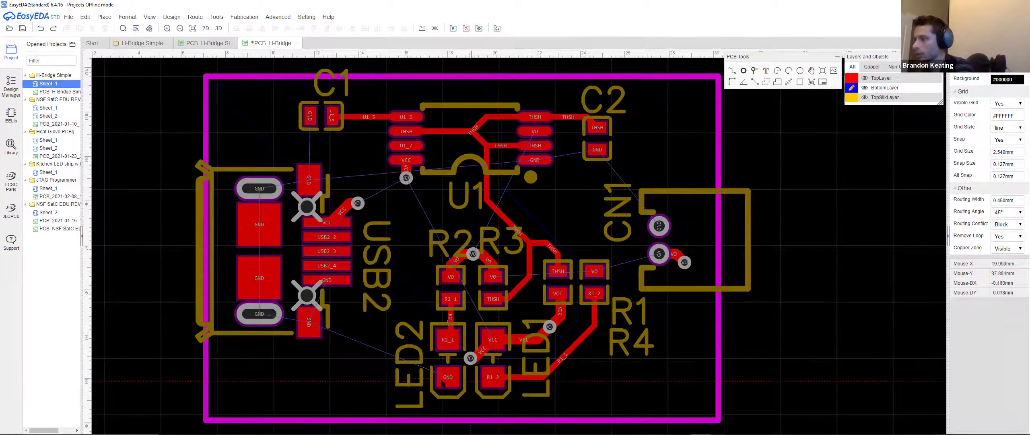
{"action": "left_click", "coordinate": [421, 365]}
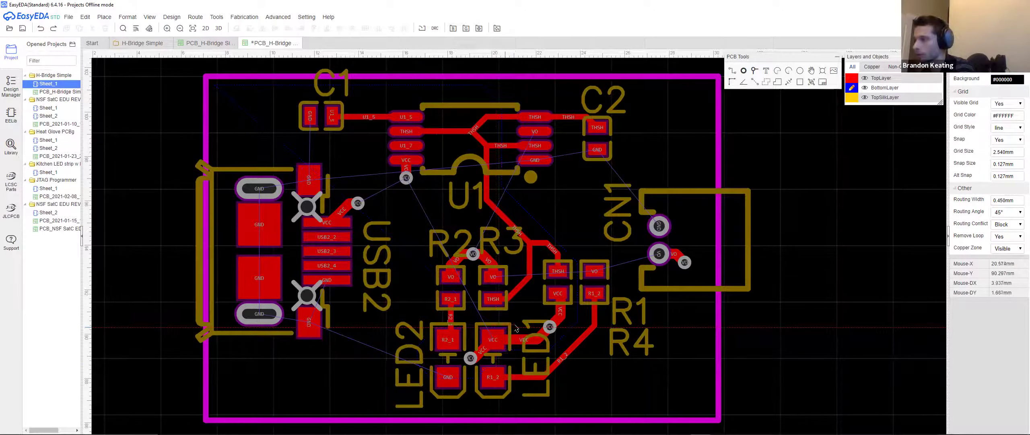
{"action": "left_click", "coordinate": [542, 312]}
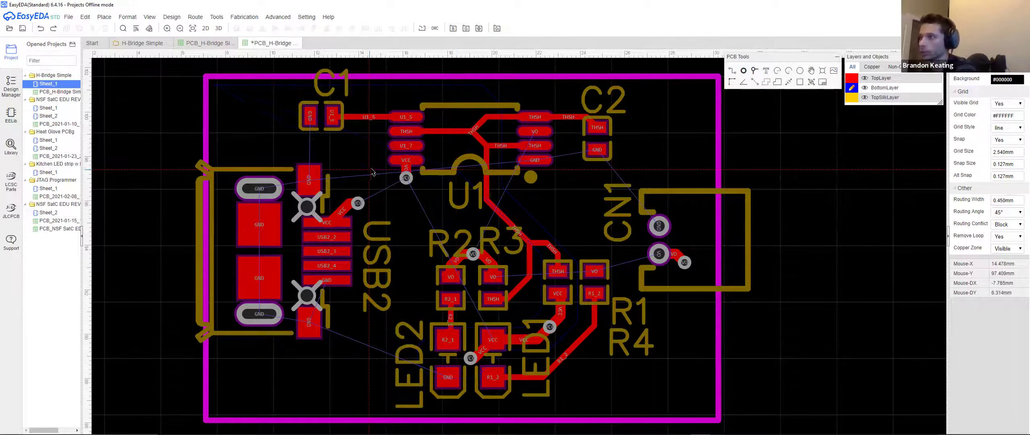
{"action": "left_click", "coordinate": [417, 195]}
{"action": "left_click", "coordinate": [373, 218]}
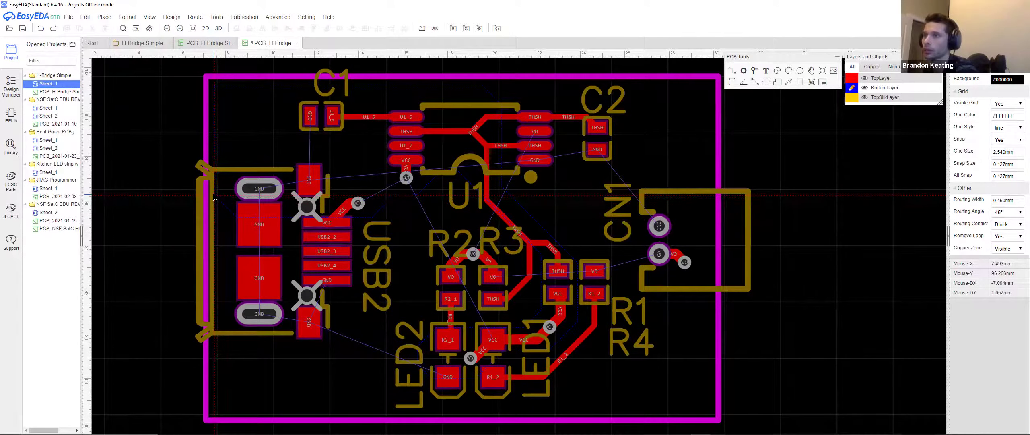
{"action": "left_click", "coordinate": [219, 90]}
{"action": "right_click", "coordinate": [219, 91]}
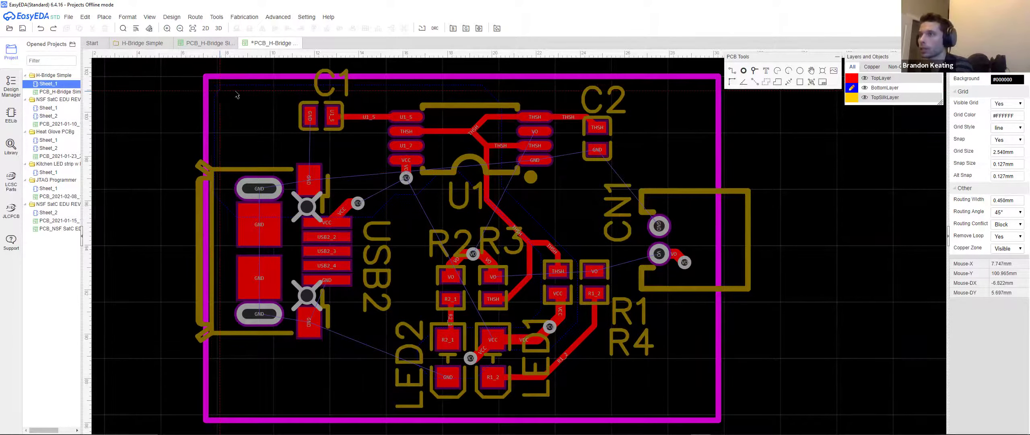
{"action": "left_click", "coordinate": [263, 87]}
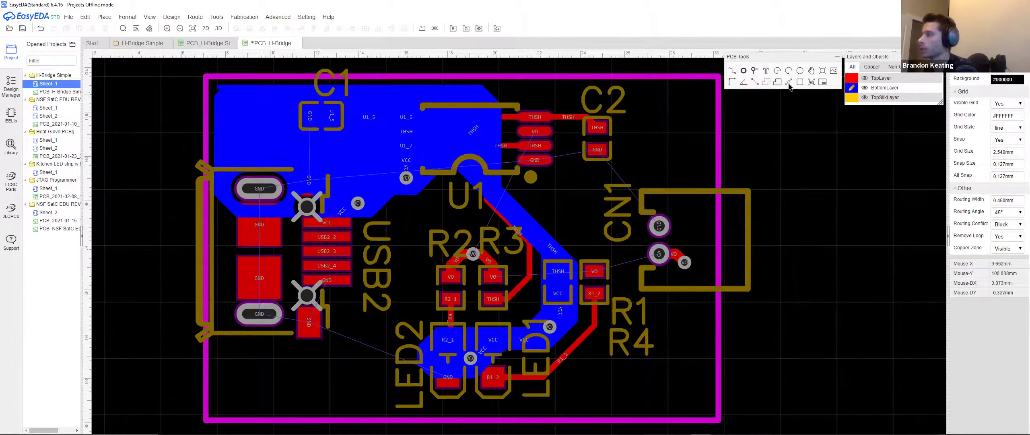
- Make TopLayer active and set the VCC copper area's fill style to No Solid
{"action": "left_click", "coordinate": [850, 79]}
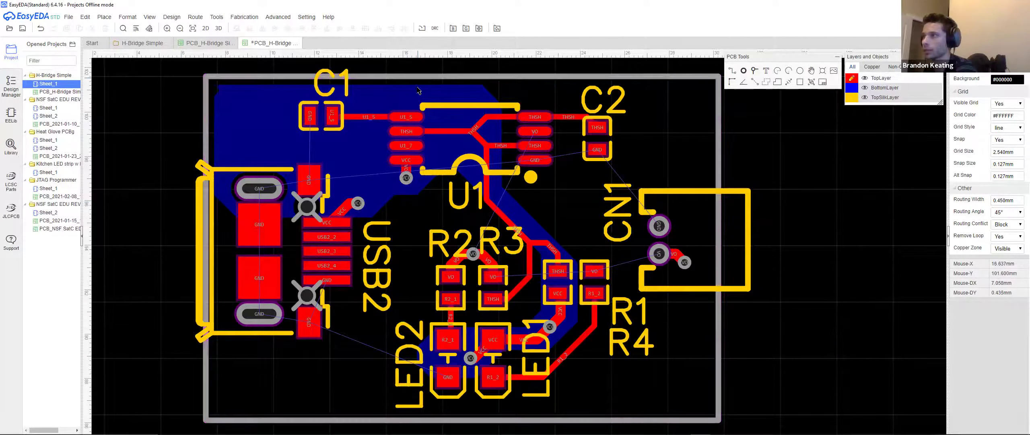
{"action": "scroll", "coordinate": [327, 232], "scroll_direction": "up", "scroll_amount": 4}
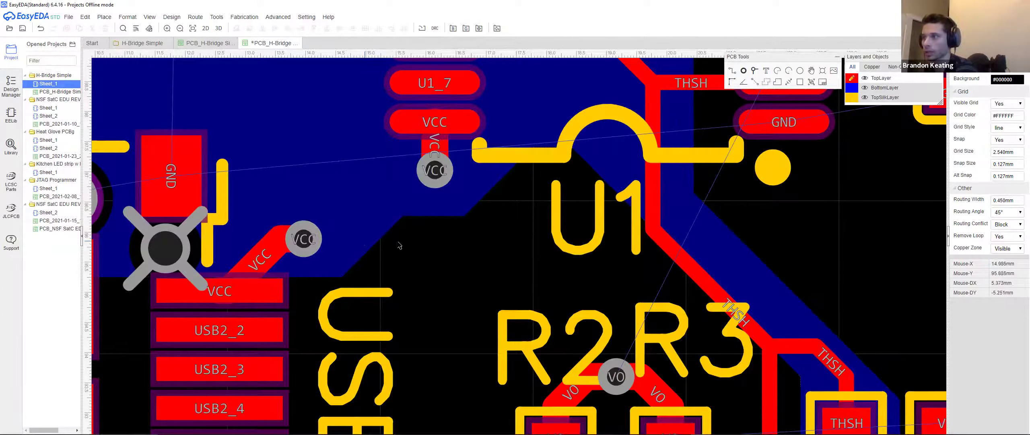
{"action": "left_click", "coordinate": [366, 256]}
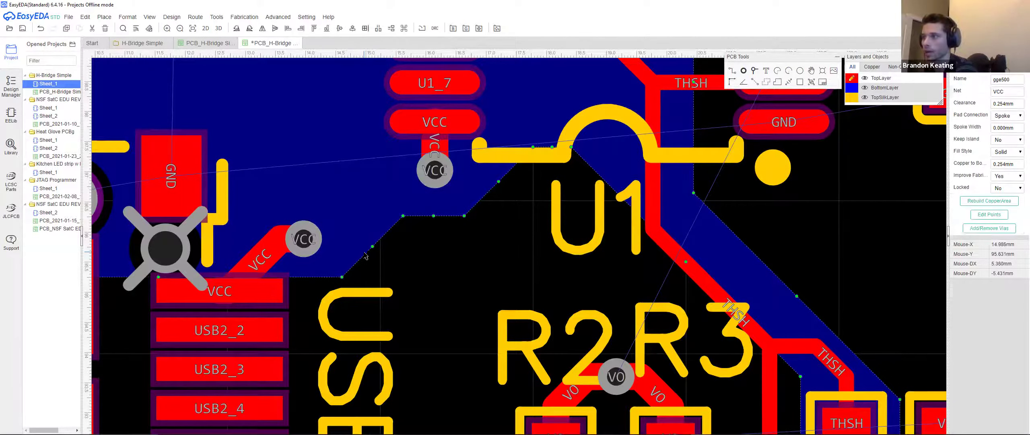
{"action": "left_click", "coordinate": [1010, 153]}
{"action": "left_click", "coordinate": [1005, 167]}
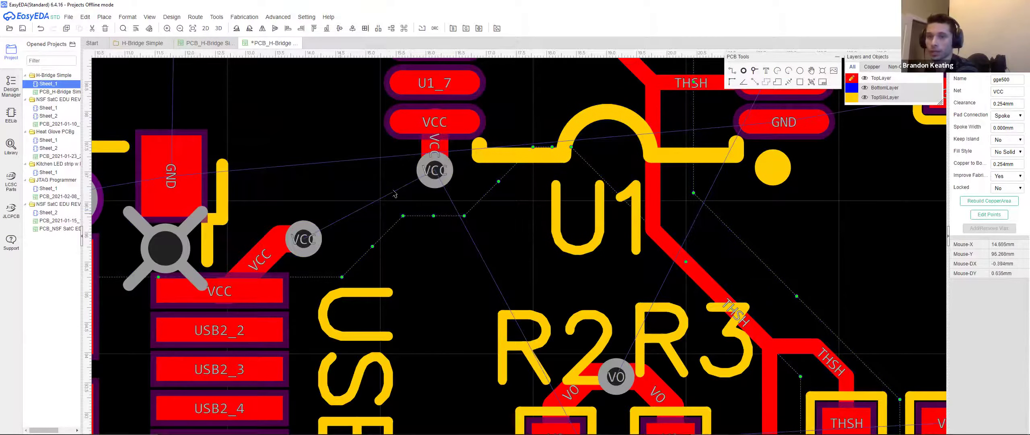
{"action": "left_click", "coordinate": [1019, 152]}
{"action": "left_click", "coordinate": [1004, 166]}
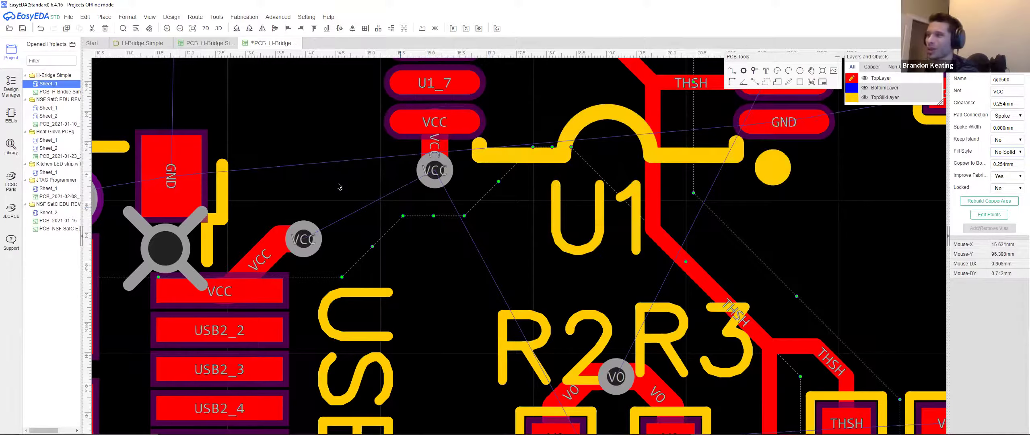
- Straighten the VCC copper area's outline near the board's upper-left corner by moving the stray vertex onto its vertical edge
{"action": "scroll", "coordinate": [342, 188], "scroll_direction": "down", "scroll_amount": 6}
{"action": "scroll", "coordinate": [234, 123], "scroll_direction": "up", "scroll_amount": 6}
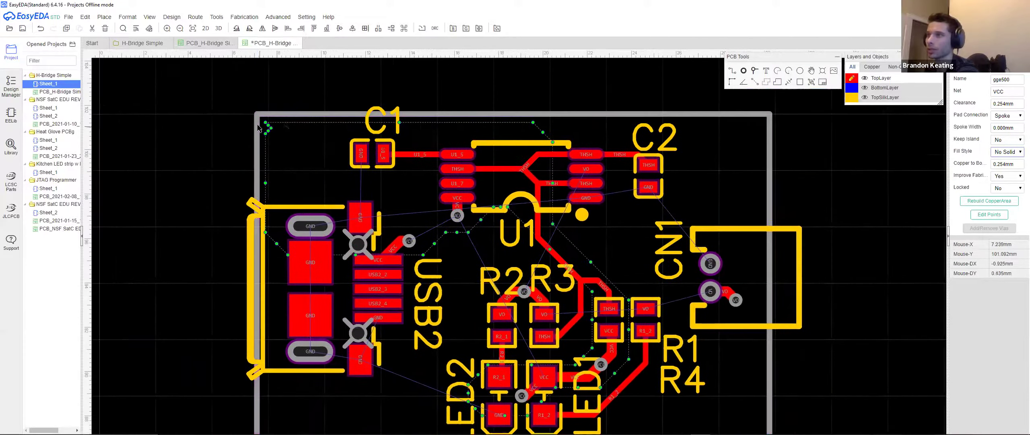
{"action": "left_click_drag", "start_coordinate": [309, 138], "coordinate": [285, 136]}
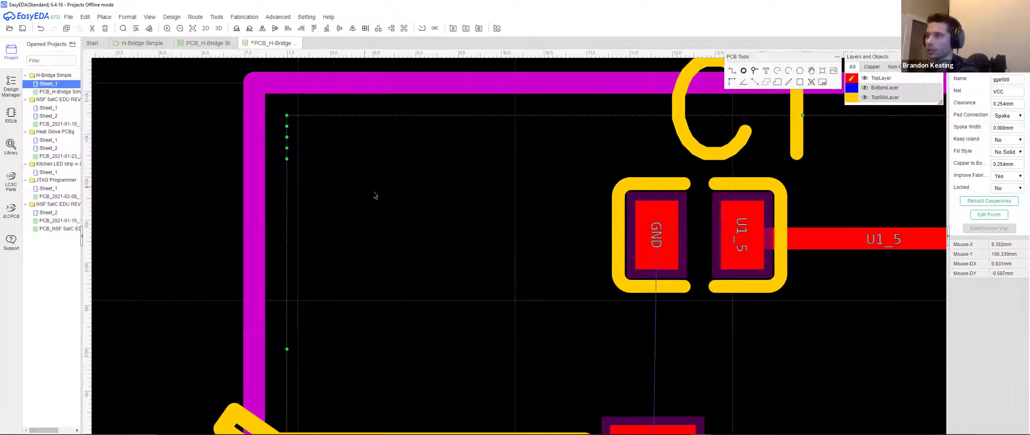
{"action": "scroll", "coordinate": [374, 194], "scroll_direction": "down", "scroll_amount": 4}
{"action": "right_click_drag", "start_coordinate": [553, 331], "coordinate": [397, 232]}
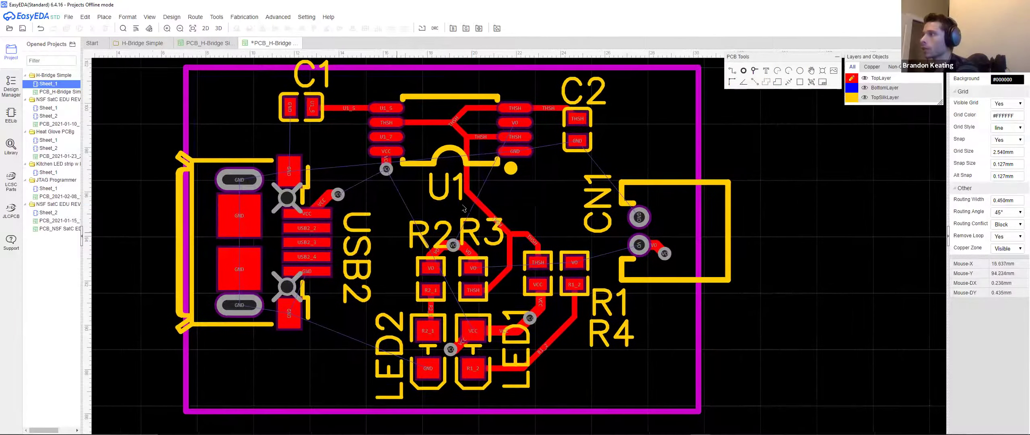
- Route a 0.45 mm VO track from U1's VO pad outward and about 2.7 mm straight down, ending it with a via
{"action": "left_click", "coordinate": [514, 123]}
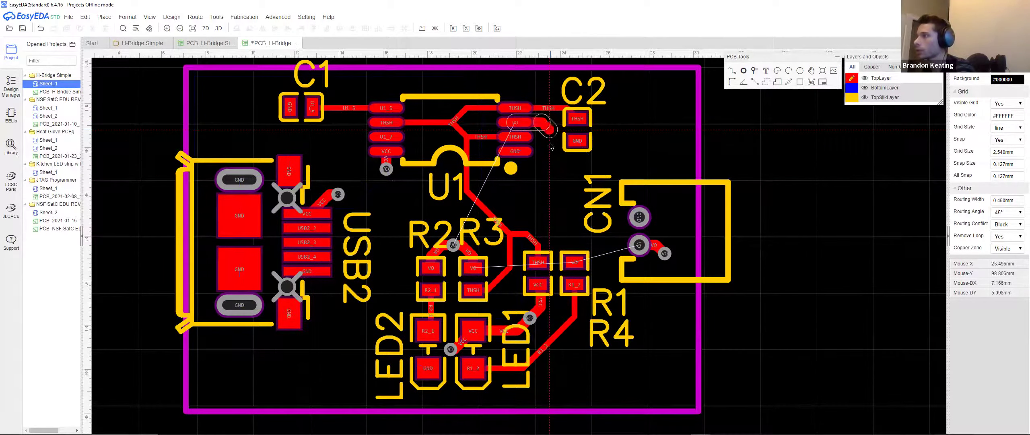
{"action": "left_click", "coordinate": [550, 130]}
{"action": "left_click", "coordinate": [550, 191]}
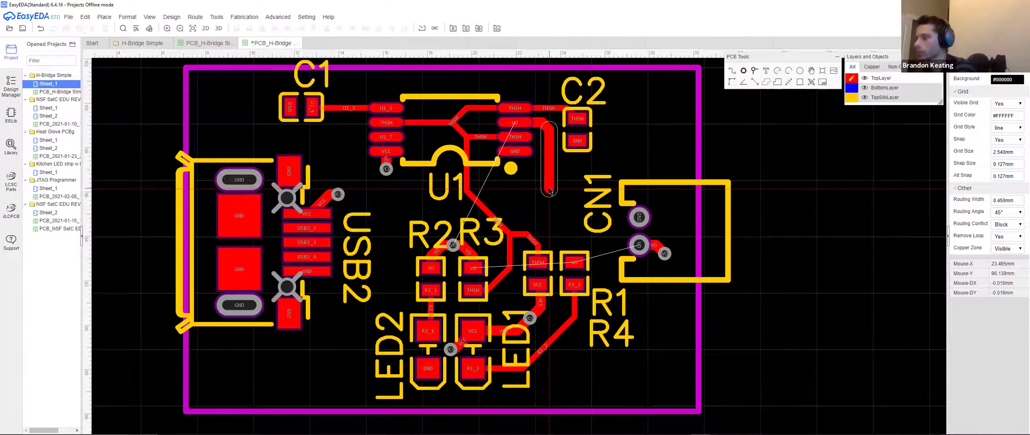
{"action": "key", "text": "v"}
{"action": "left_click", "coordinate": [548, 188]}
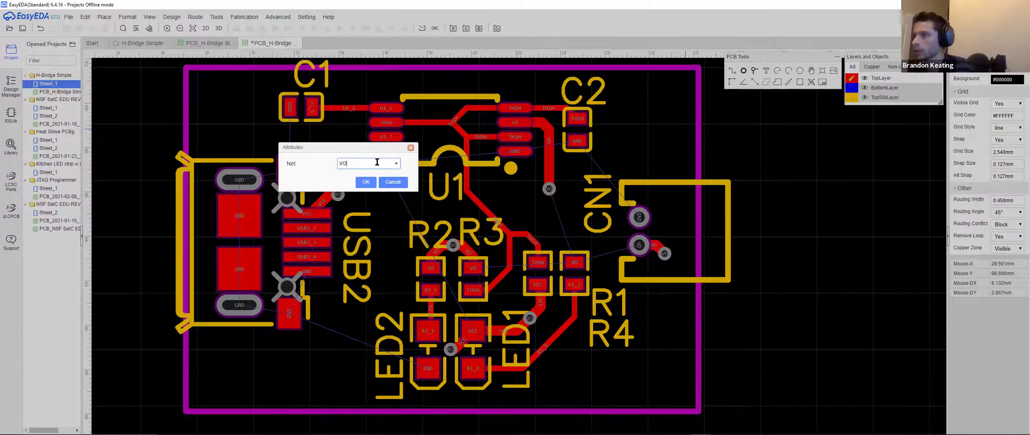
- Draw a VO copper area on BottomLayer around R2 and R3, below LED2 and LED1, and up past R1 to U1's VO via
{"action": "left_click", "coordinate": [367, 184]}
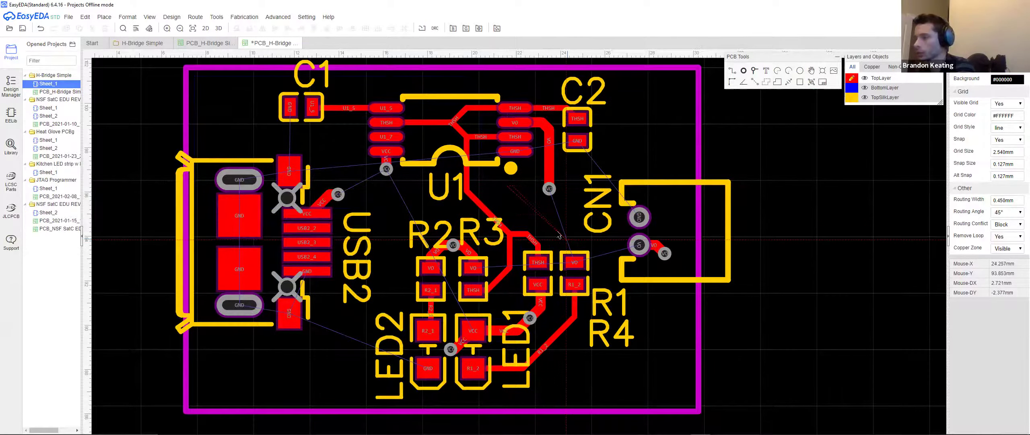
{"action": "left_click", "coordinate": [852, 87]}
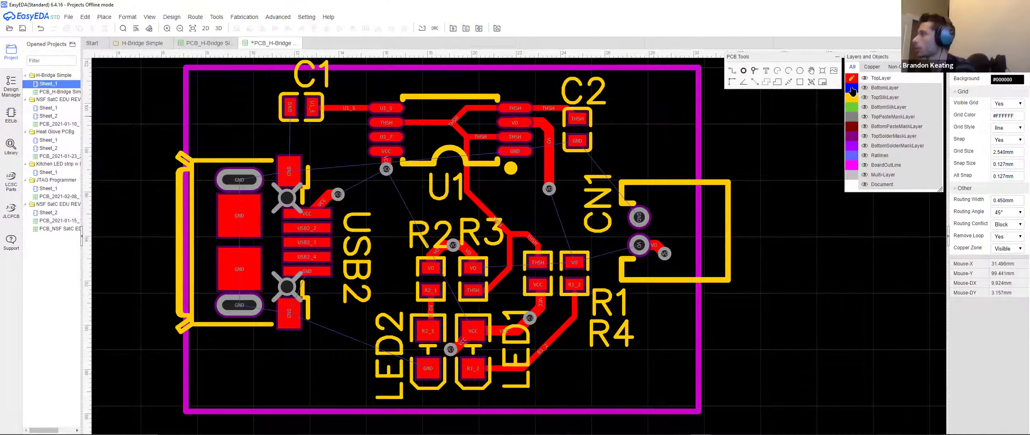
{"action": "left_click", "coordinate": [766, 82]}
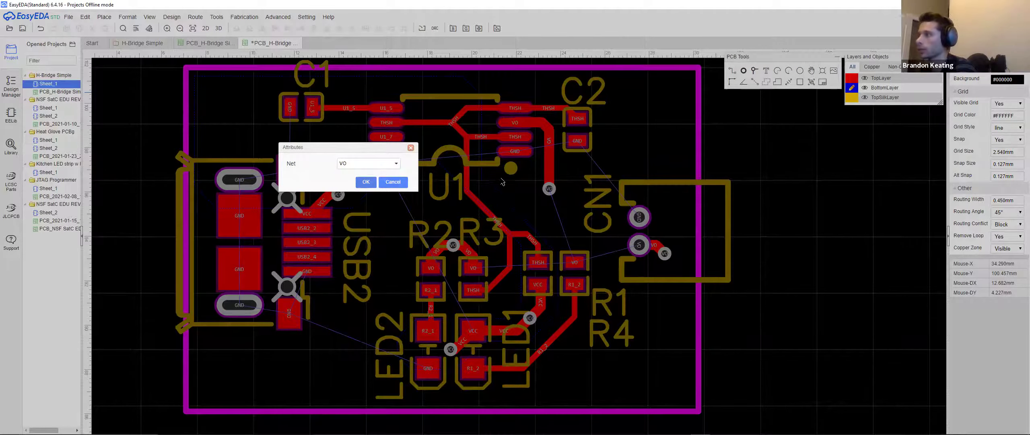
{"action": "left_click", "coordinate": [360, 184]}
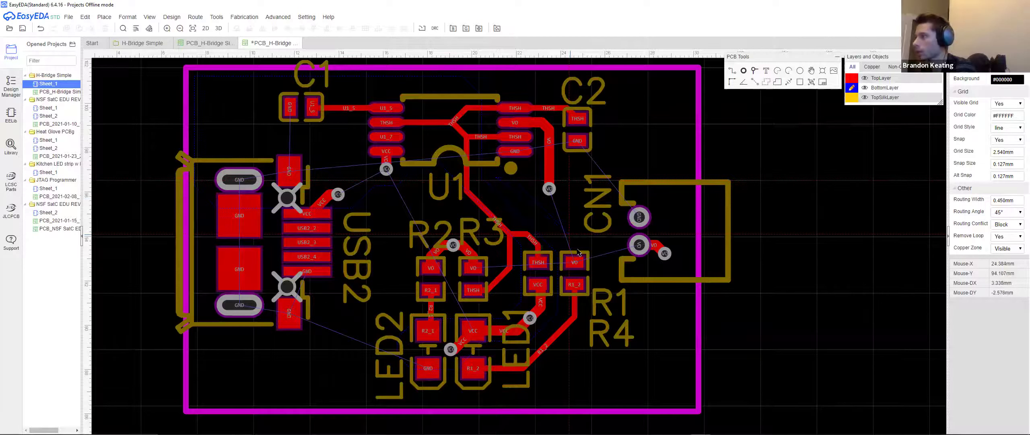
{"action": "left_click", "coordinate": [564, 244]}
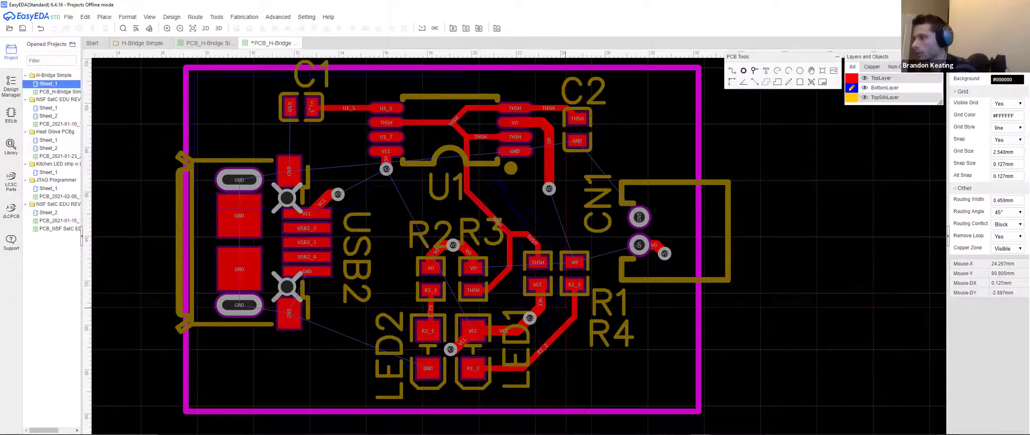
{"action": "left_click", "coordinate": [525, 356]}
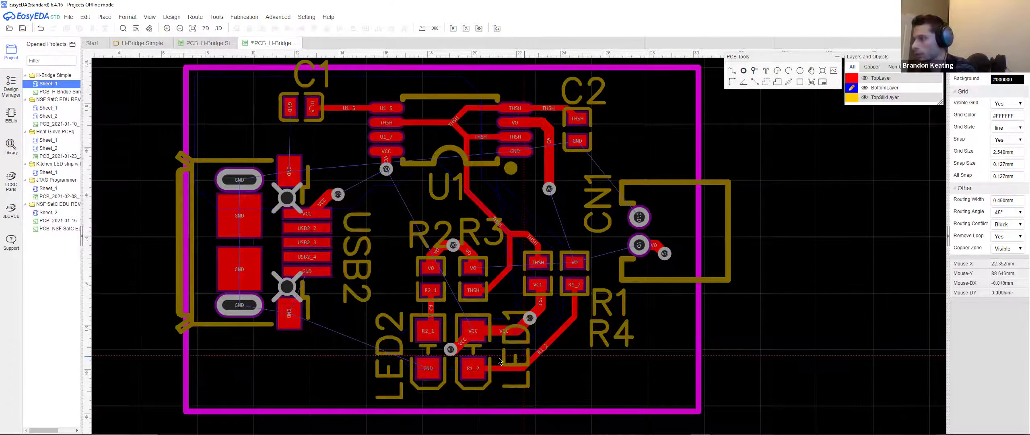
{"action": "left_click", "coordinate": [380, 371]}
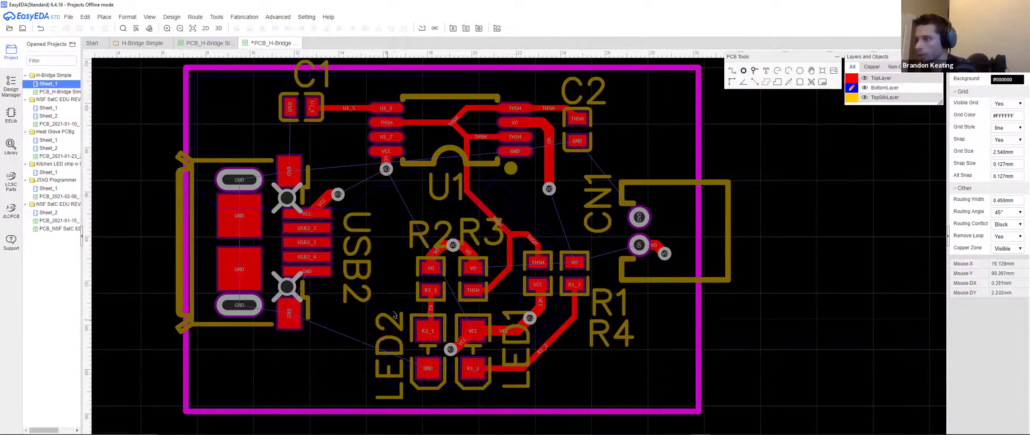
{"action": "left_click", "coordinate": [508, 290]}
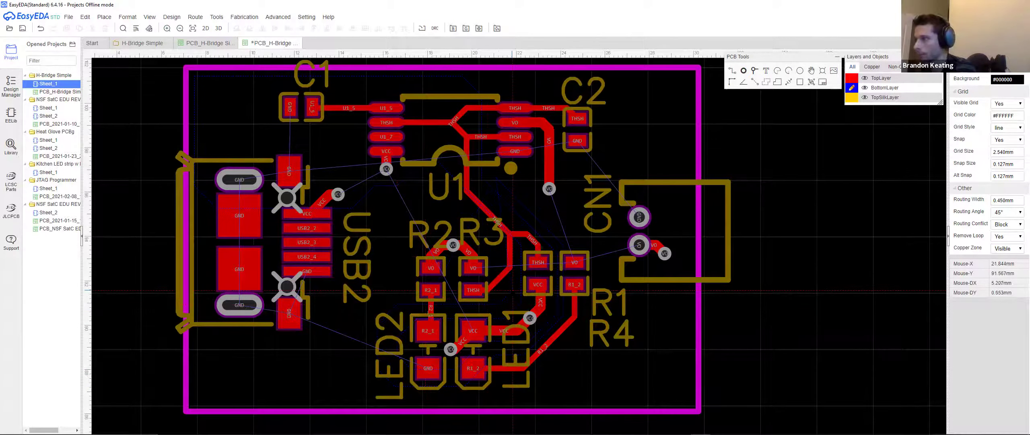
{"action": "left_click", "coordinate": [447, 193]}
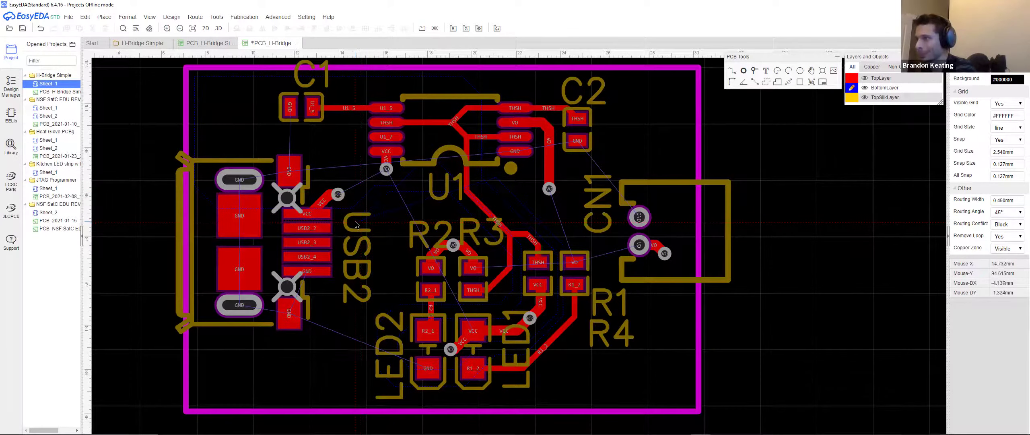
{"action": "left_click", "coordinate": [353, 248]}
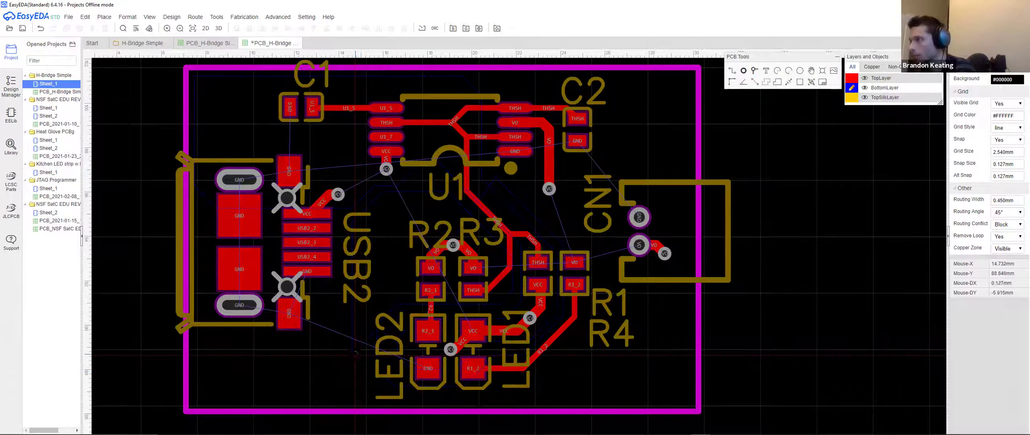
{"action": "left_click", "coordinate": [385, 405]}
{"action": "left_click", "coordinate": [605, 333]}
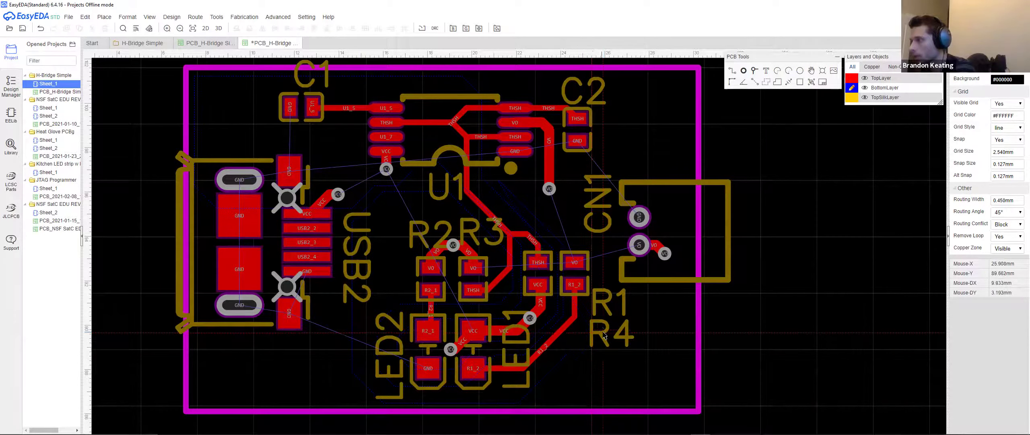
{"action": "left_click", "coordinate": [573, 176]}
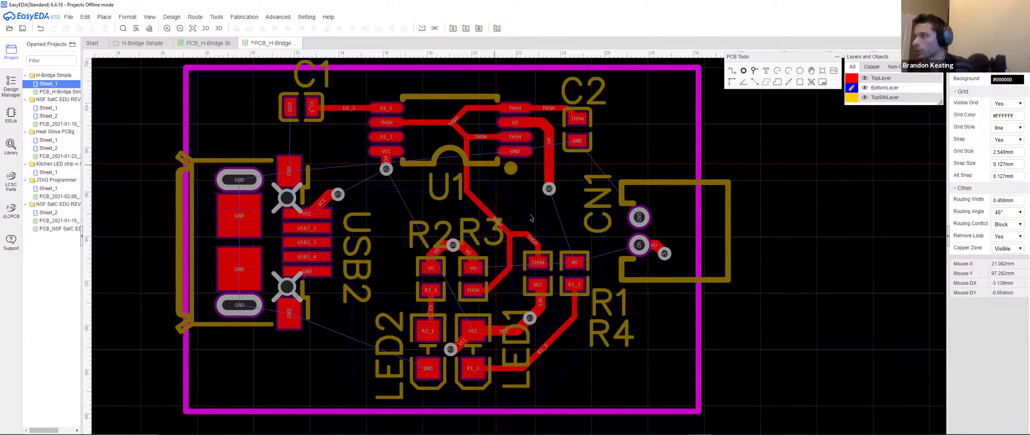
{"action": "right_click", "coordinate": [496, 165]}
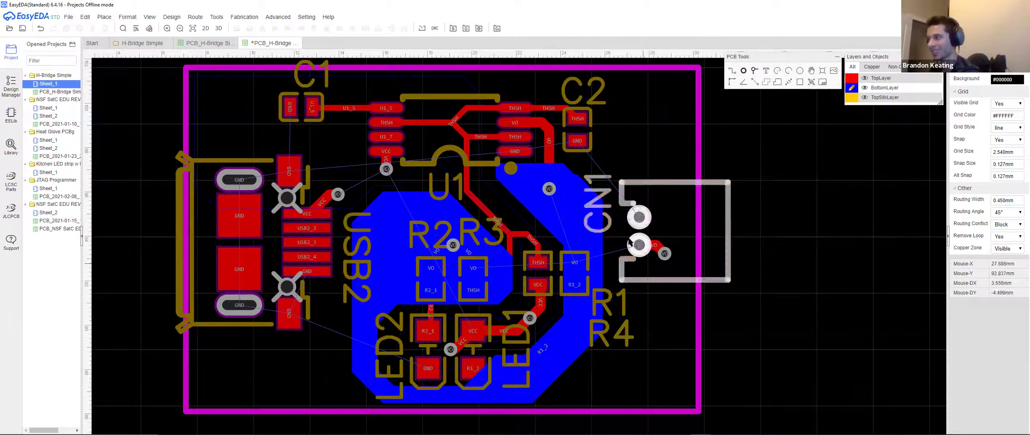
- Move the VO via beside CN1 onto the VO copper area just above R1's VO pad
{"action": "left_click", "coordinate": [642, 251]}
{"action": "left_click", "coordinate": [662, 250]}
{"action": "left_click_drag", "start_coordinate": [663, 251], "coordinate": [588, 238]}
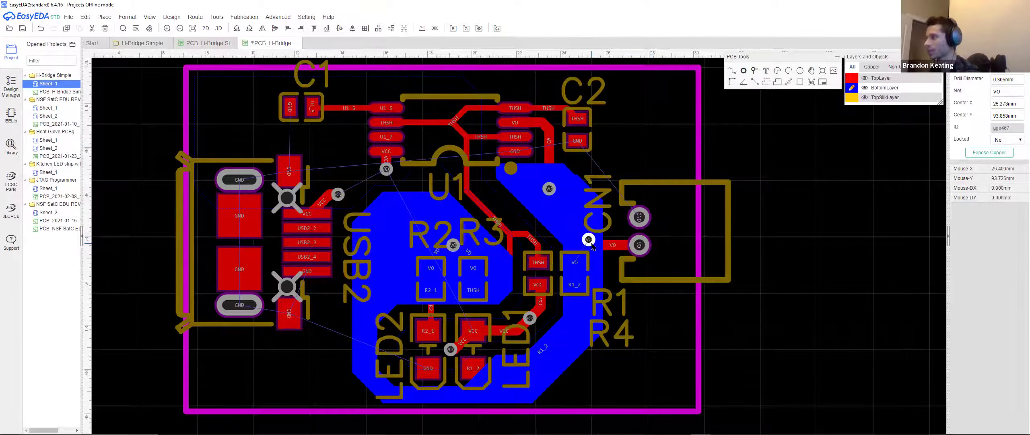
{"action": "left_click", "coordinate": [645, 327]}
- Delete CN1's VO via and its connecting track segments, and make TopLayer active
{"action": "scroll", "coordinate": [588, 252], "scroll_direction": "up", "scroll_amount": 2}
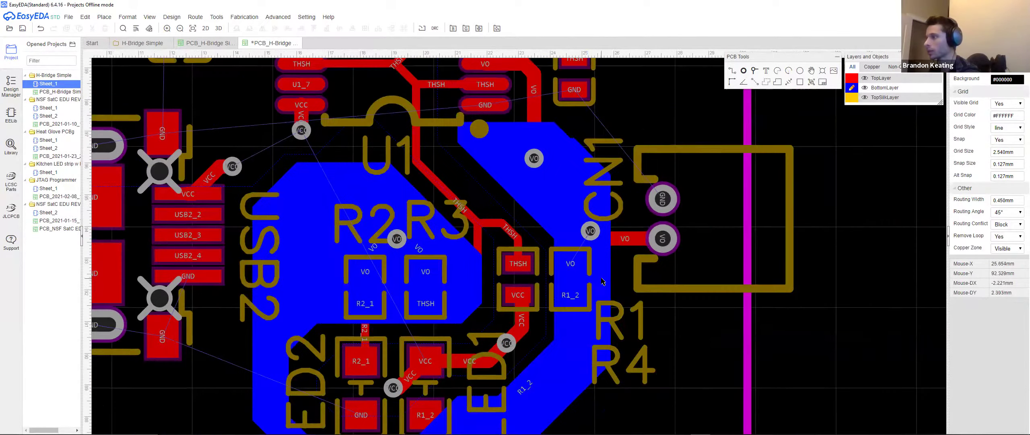
{"action": "mouse_move", "coordinate": [598, 240]}
{"action": "left_mouse_down"}
{"action": "mouse_move", "coordinate": [624, 274]}
{"action": "mouse_move", "coordinate": [597, 249]}
{"action": "left_mouse_up"}
{"action": "key", "text": "Delete"}
{"action": "left_click", "coordinate": [614, 264]}
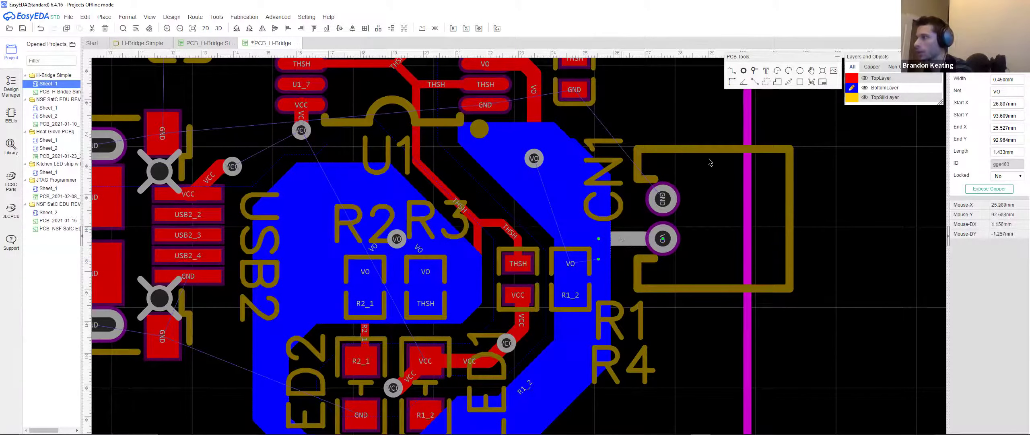
{"action": "left_click", "coordinate": [795, 95]}
{"action": "left_click", "coordinate": [850, 77]}
{"action": "left_click", "coordinate": [617, 233]}
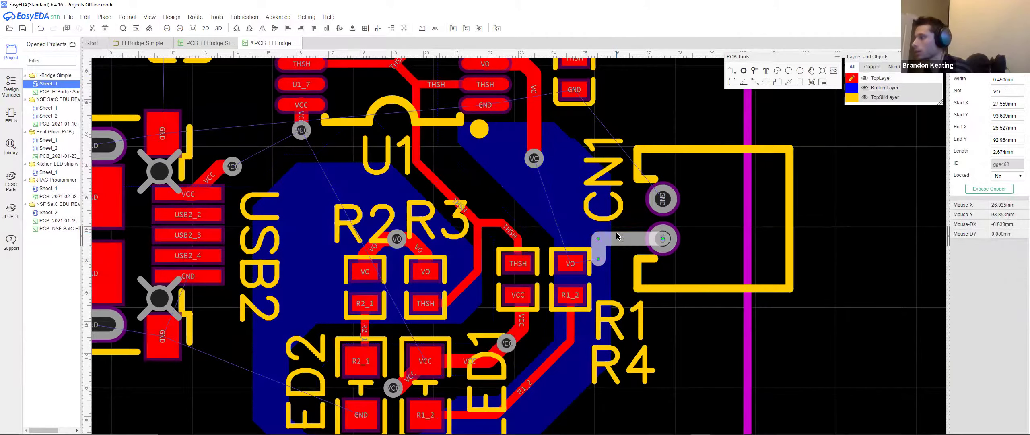
{"action": "key", "text": "Delete"}
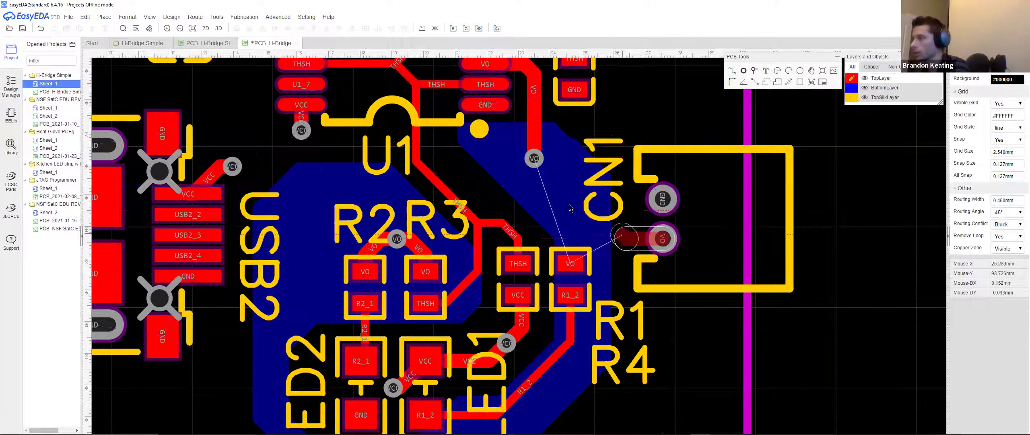
- Route a 0.45 mm VO track from CN1's VO pad to a via inside the VO copper area, and join R1's VO pad to it
{"action": "left_click", "coordinate": [572, 205]}
{"action": "key", "text": "v"}
{"action": "left_click", "coordinate": [572, 205]}
{"action": "right_click", "coordinate": [574, 206]}
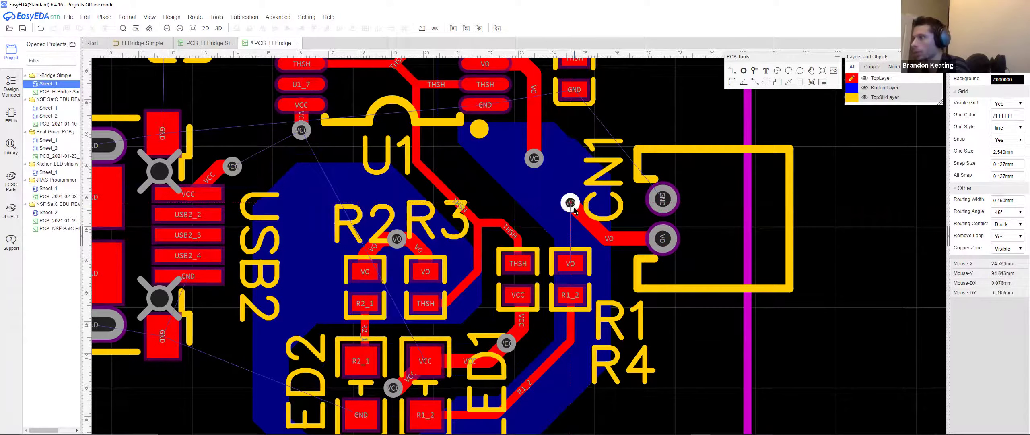
{"action": "left_click", "coordinate": [573, 264]}
{"action": "left_click", "coordinate": [602, 238]}
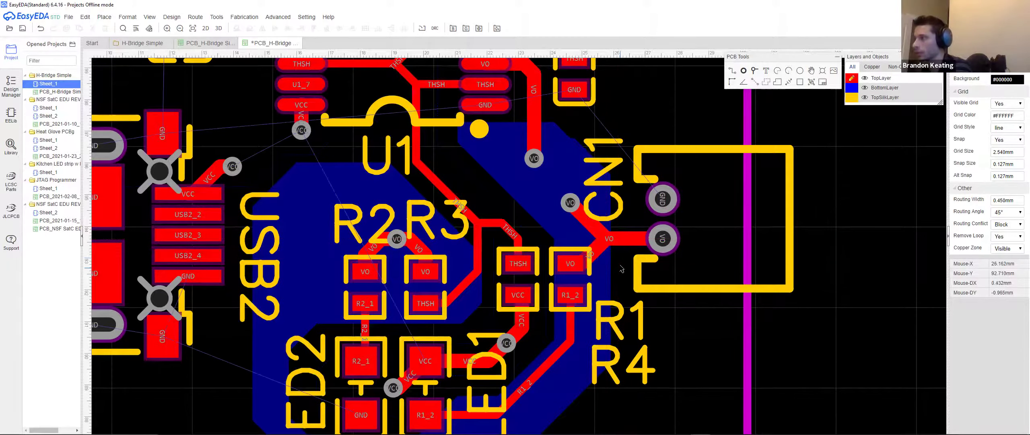
- Set the VCC copper area's fill style to Solid
{"action": "scroll", "coordinate": [621, 269], "scroll_direction": "down", "scroll_amount": 3}
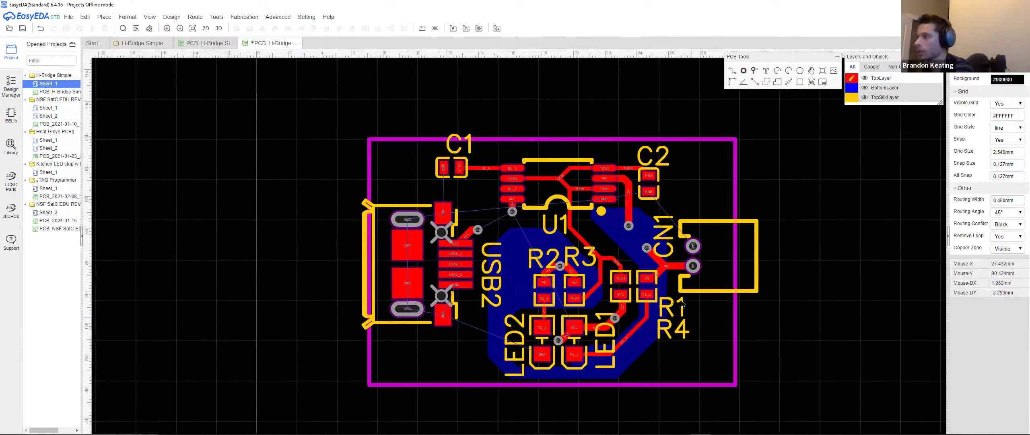
{"action": "scroll", "coordinate": [624, 326], "scroll_direction": "up", "scroll_amount": 3}
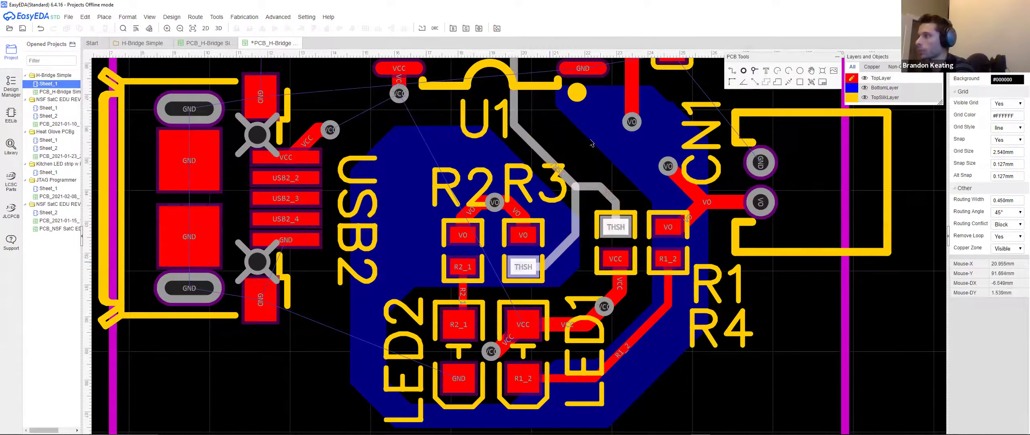
{"action": "left_click", "coordinate": [877, 127]}
{"action": "left_click", "coordinate": [1014, 153]}
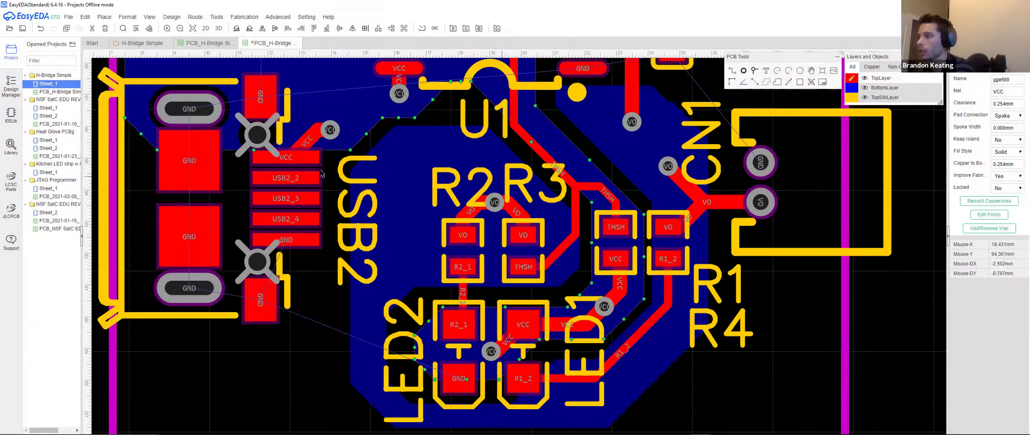
{"action": "scroll", "coordinate": [528, 250], "scroll_direction": "down", "scroll_amount": 3}
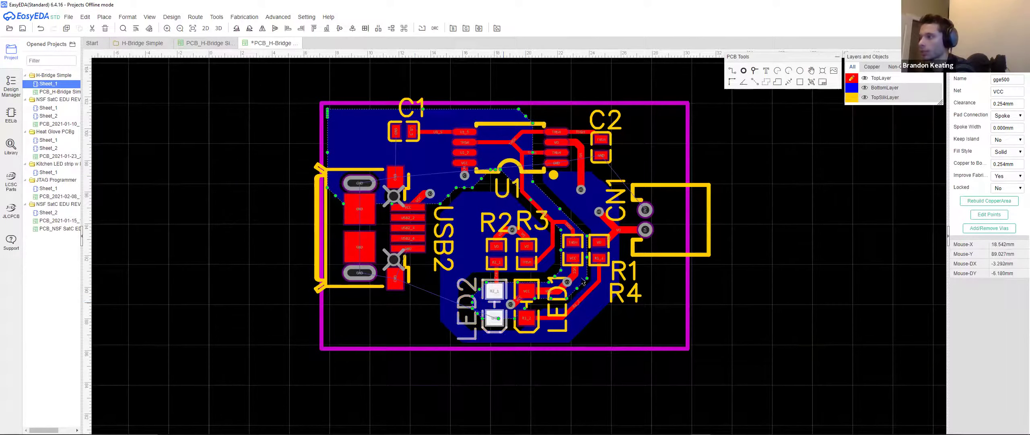
{"action": "left_click", "coordinate": [761, 182]}
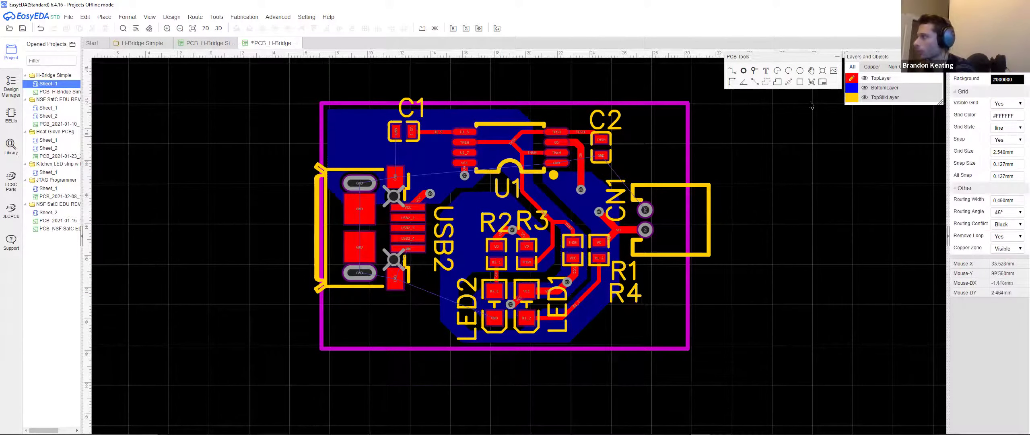
- Draw a rectangular GND copper area on TopLayer just inside the whole board outline
{"action": "left_click", "coordinate": [766, 83]}
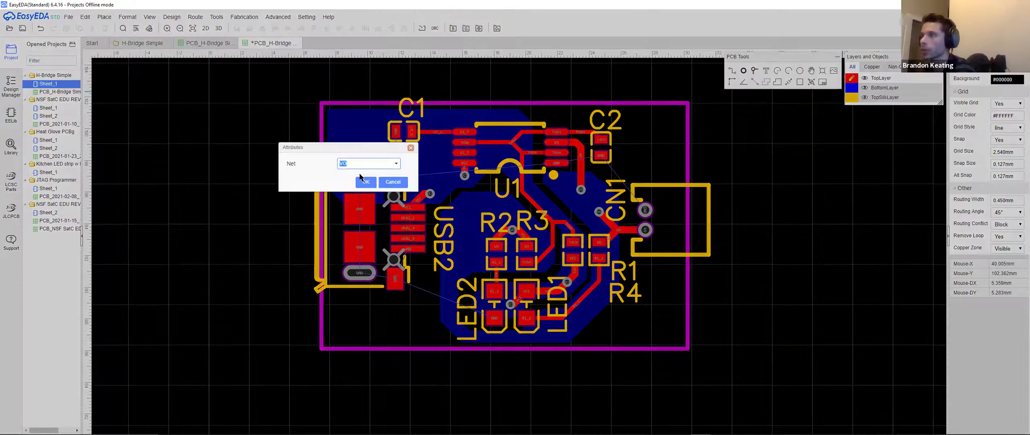
{"action": "left_click", "coordinate": [365, 181]}
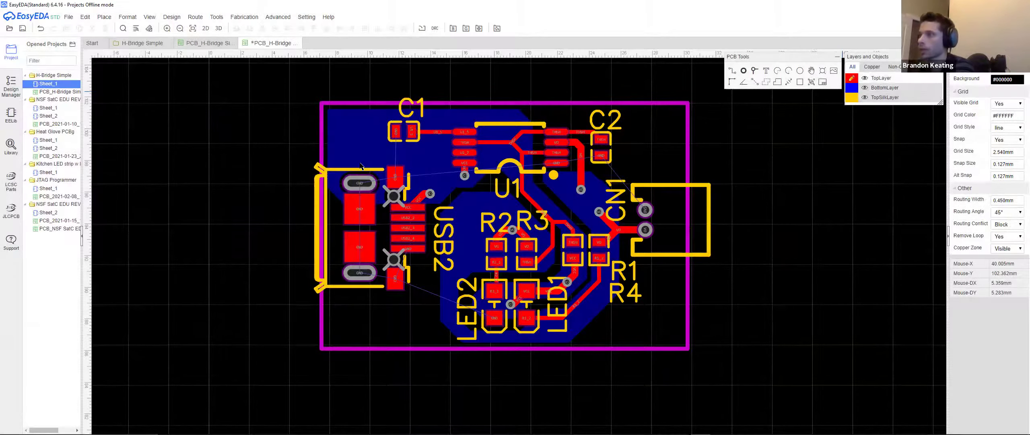
{"action": "left_click", "coordinate": [683, 109]}
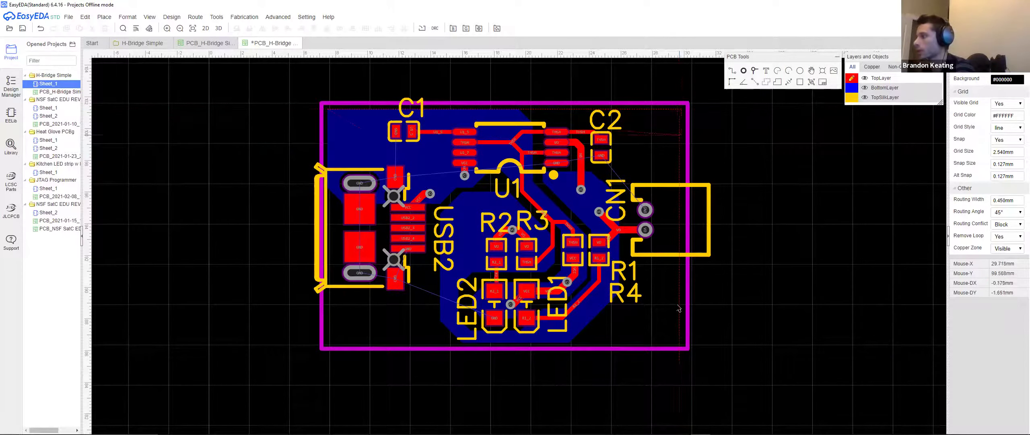
{"action": "left_click", "coordinate": [683, 345]}
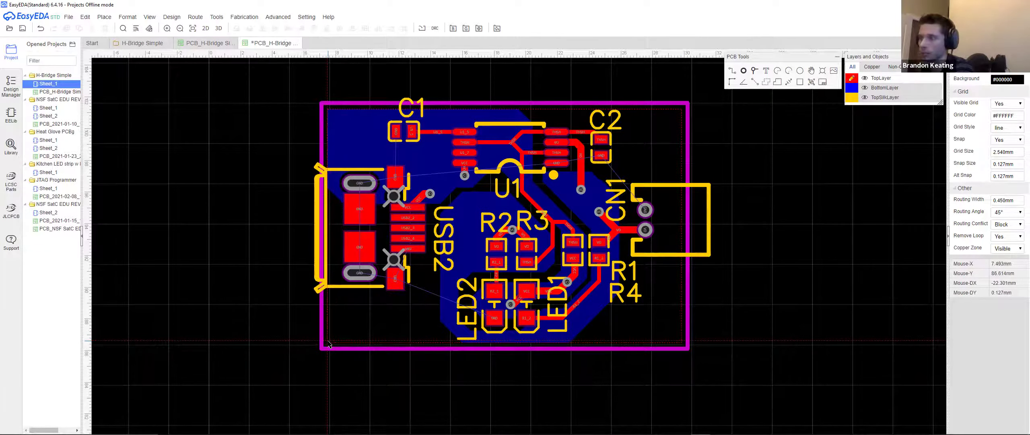
{"action": "left_click", "coordinate": [328, 341]}
{"action": "right_click", "coordinate": [328, 341]}
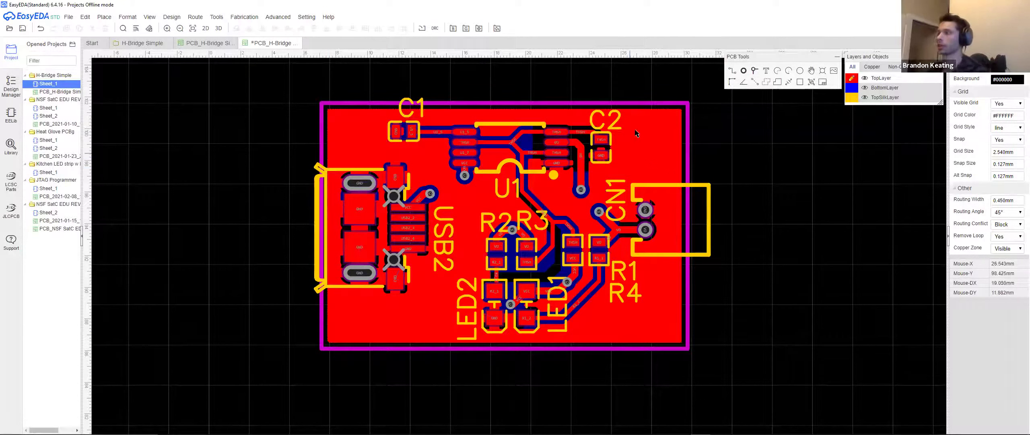
- Set the GND copper area's fill style to No Solid
{"action": "left_click", "coordinate": [652, 108]}
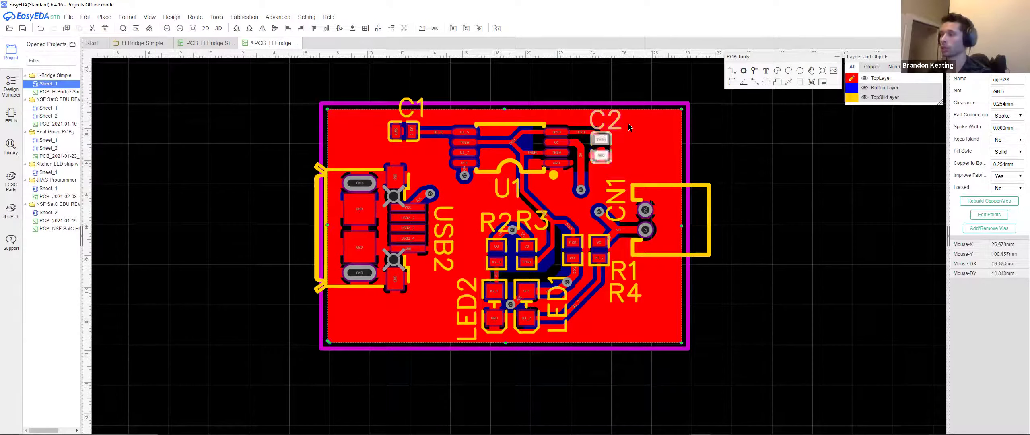
{"action": "left_click", "coordinate": [1006, 152]}
{"action": "left_click", "coordinate": [1003, 167]}
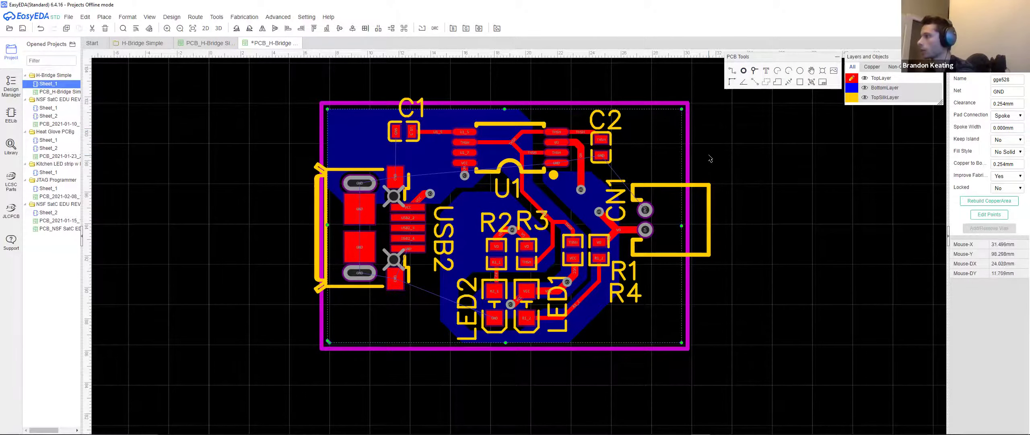
- Place a via near the board's upper-right corner, above CN1, and set its drill diameter to 2.5 mm
{"action": "key", "text": "v"}
{"action": "left_click", "coordinate": [655, 129]}
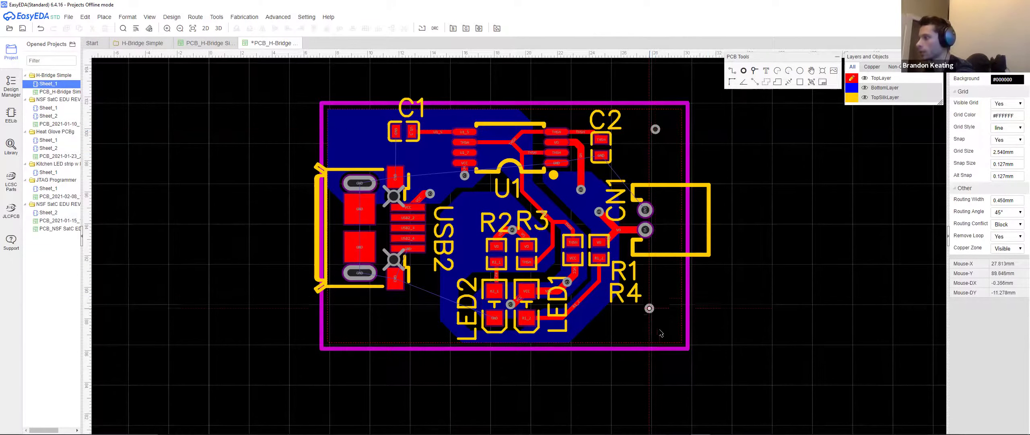
{"action": "right_click", "coordinate": [663, 330]}
{"action": "left_click", "coordinate": [656, 130]}
{"action": "left_click", "coordinate": [1016, 79]}
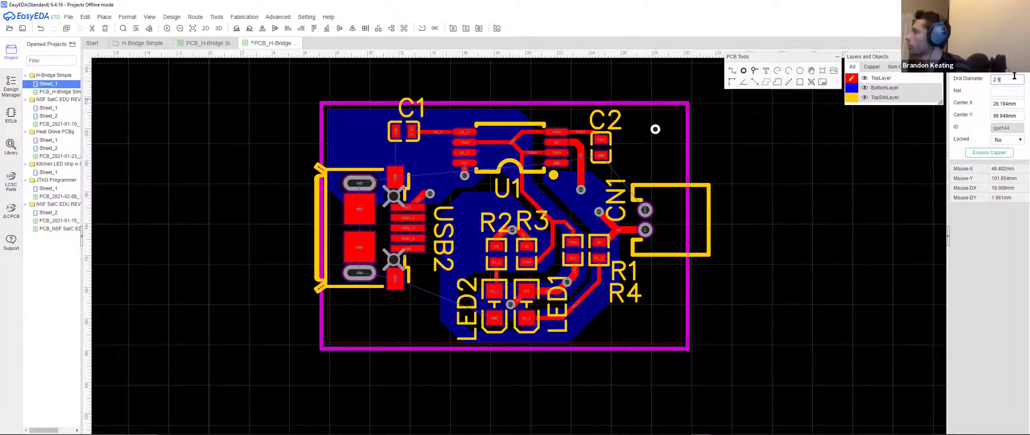
{"action": "key", "text": "Return"}
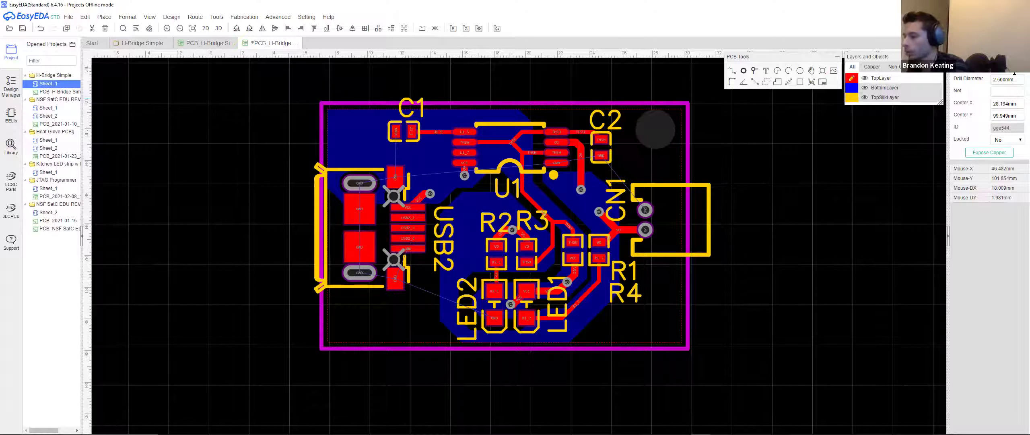
- Position the mounting hole in the board corner above CN1 and paste a copy of it in the corner below CN1
{"action": "left_click_drag", "start_coordinate": [664, 123], "coordinate": [656, 145]}
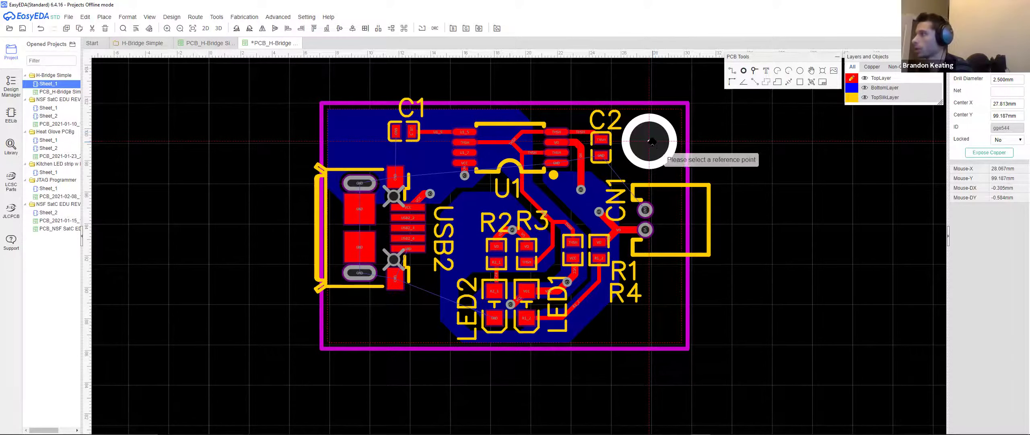
{"action": "key", "text": "ctrl+c"}
{"action": "key", "text": "ctrl+v"}
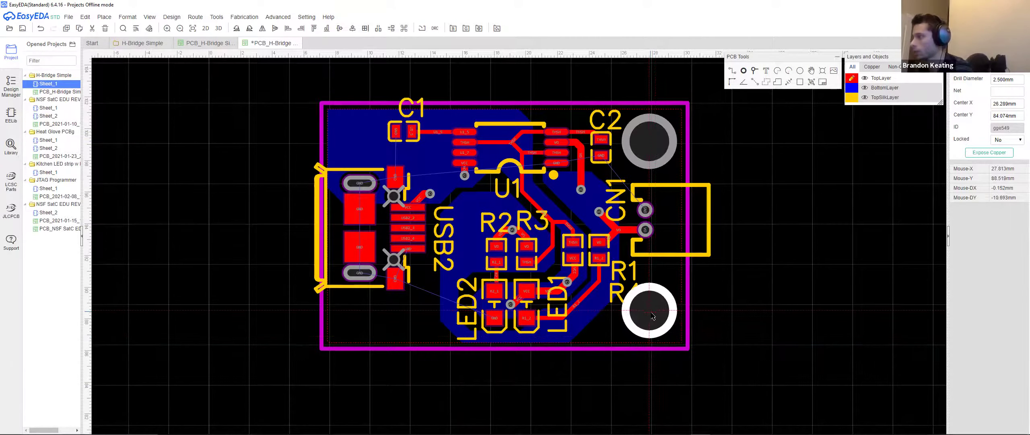
{"action": "left_click", "coordinate": [643, 314]}
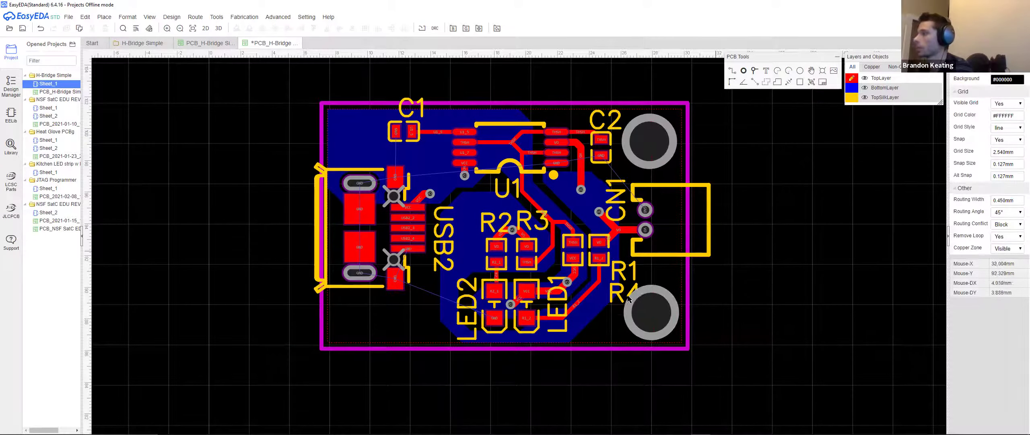
- Move the R4 and R1 labels clear of the lower mounting hole, stacking them directly beneath their resistors
{"action": "left_click", "coordinate": [599, 300]}
{"action": "left_click_drag", "start_coordinate": [599, 299], "coordinate": [597, 307]}
{"action": "left_click_drag", "start_coordinate": [619, 269], "coordinate": [597, 280]}
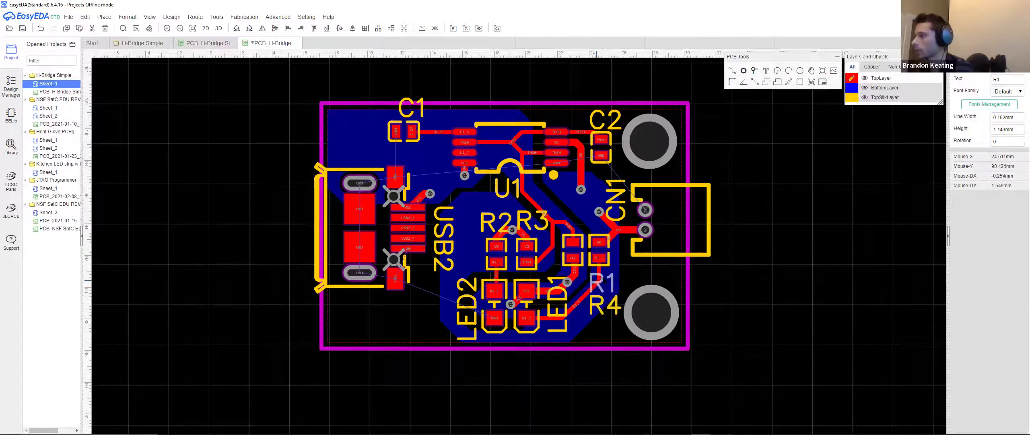
- Place a text object in the board's lower-left corner below USB2 and change its wording to UMASS
{"action": "left_click", "coordinate": [768, 73]}
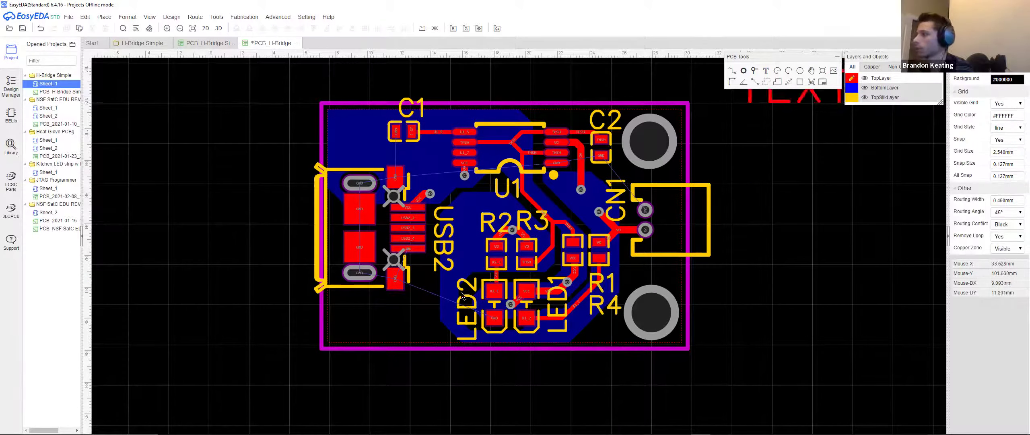
{"action": "left_click", "coordinate": [336, 341]}
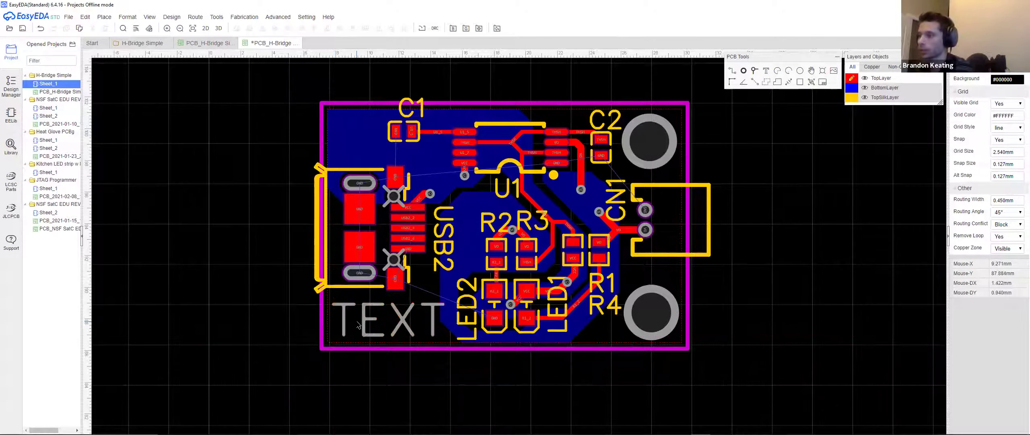
{"action": "double_click", "coordinate": [360, 322]}
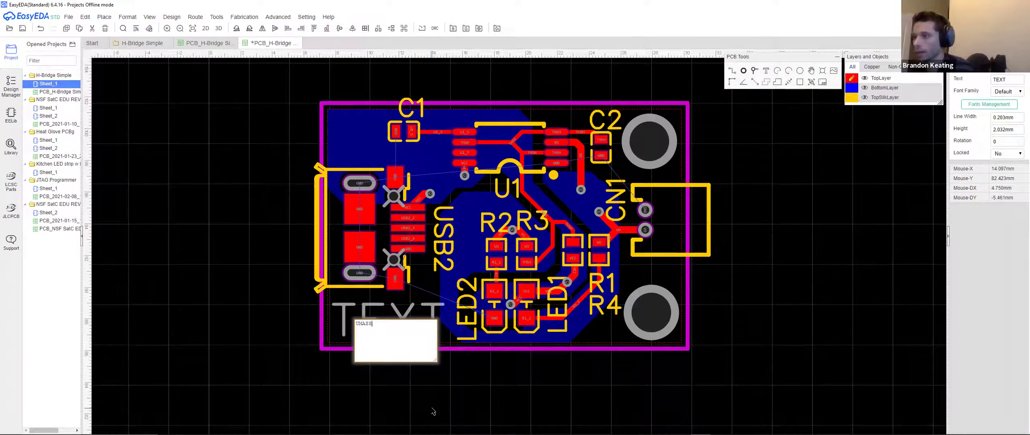
{"action": "key", "text": "Return"}
- Set the height of the UMASS text to 1.5 mm
{"action": "left_click", "coordinate": [378, 324]}
{"action": "left_click", "coordinate": [997, 130]}
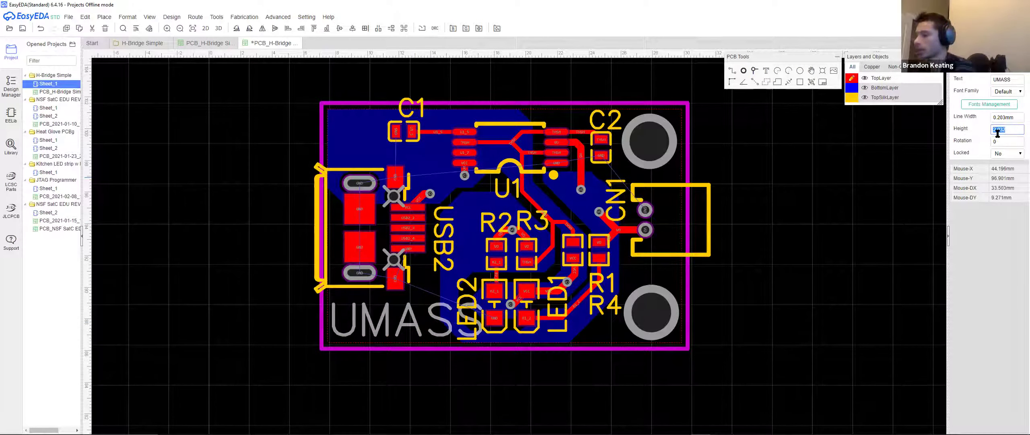
{"action": "type", "text": "1.5"}
{"action": "key", "text": "Return"}
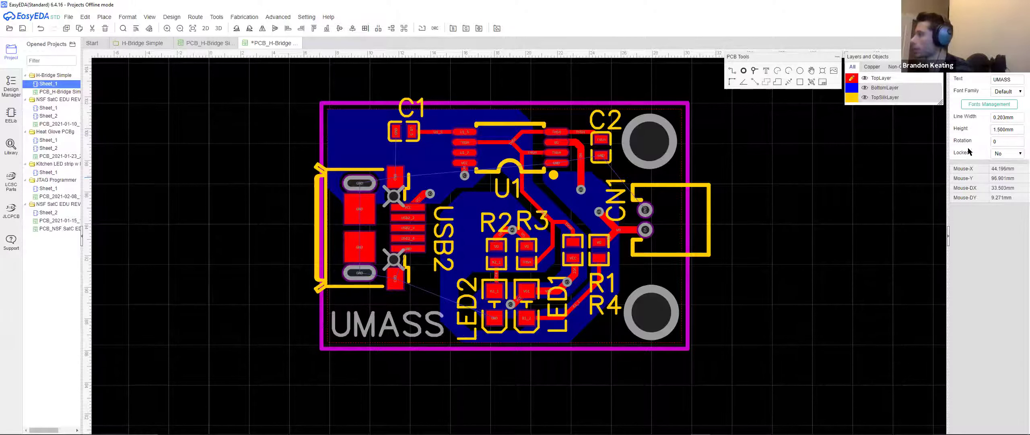
{"action": "left_click", "coordinate": [434, 365]}
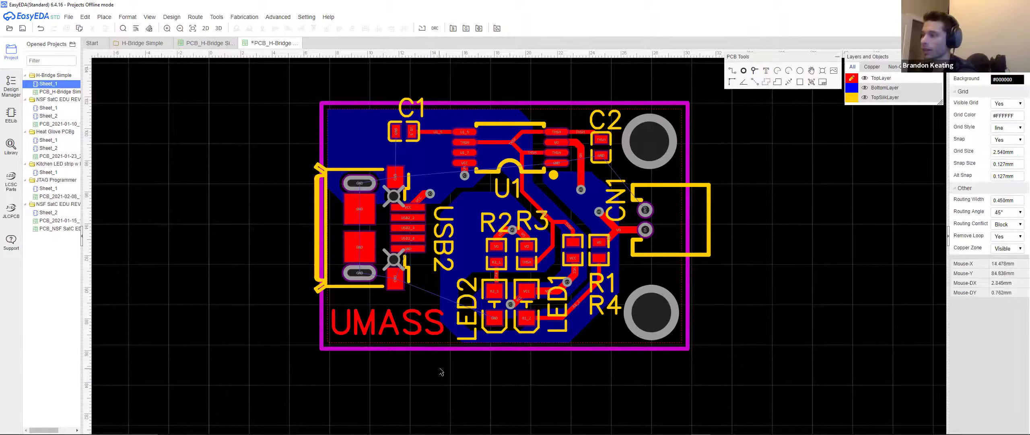
- Nudge the LED1 label closer to its component and check the placement of the LED2 label
{"action": "left_click", "coordinate": [463, 307]}
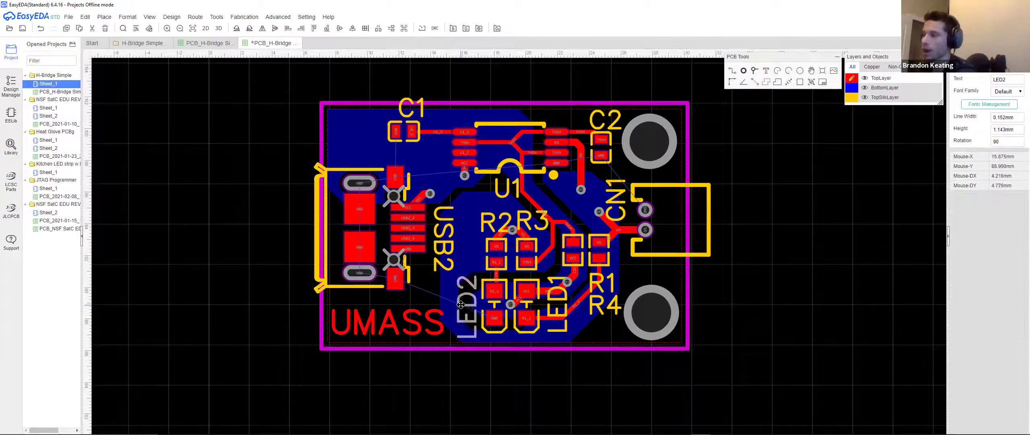
{"action": "left_click_drag", "start_coordinate": [557, 298], "coordinate": [553, 297]}
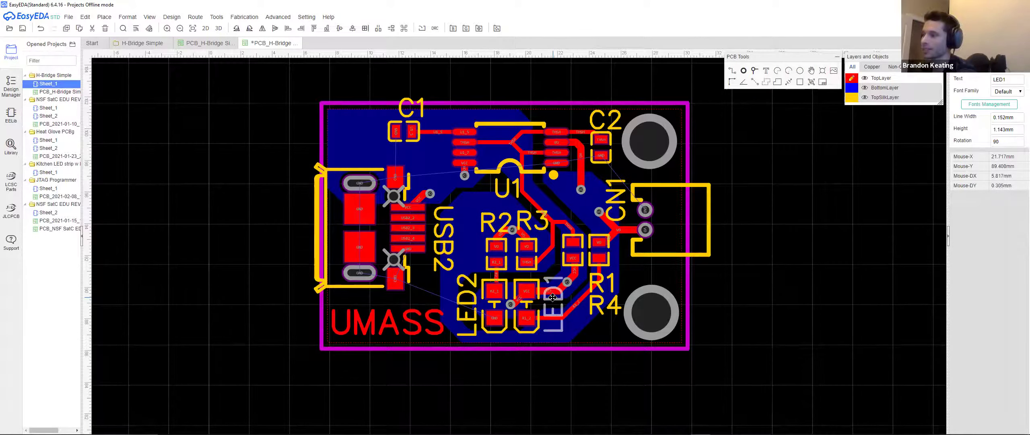
{"action": "left_click", "coordinate": [539, 380]}
{"action": "left_click_drag", "start_coordinate": [460, 320], "coordinate": [463, 316]}
{"action": "left_click", "coordinate": [446, 380]}
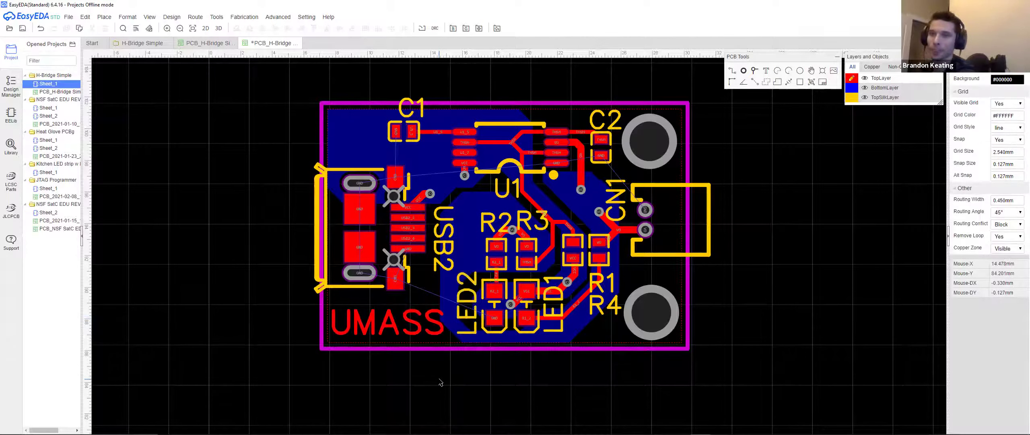
- Change the layer of the UMASS text to TopSilkLayer in its attributes
{"action": "left_click", "coordinate": [369, 320]}
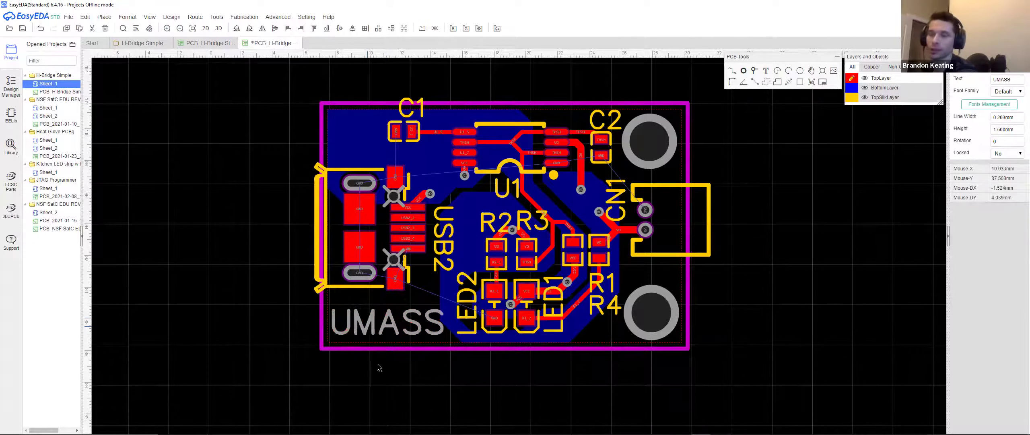
{"action": "left_click", "coordinate": [401, 382]}
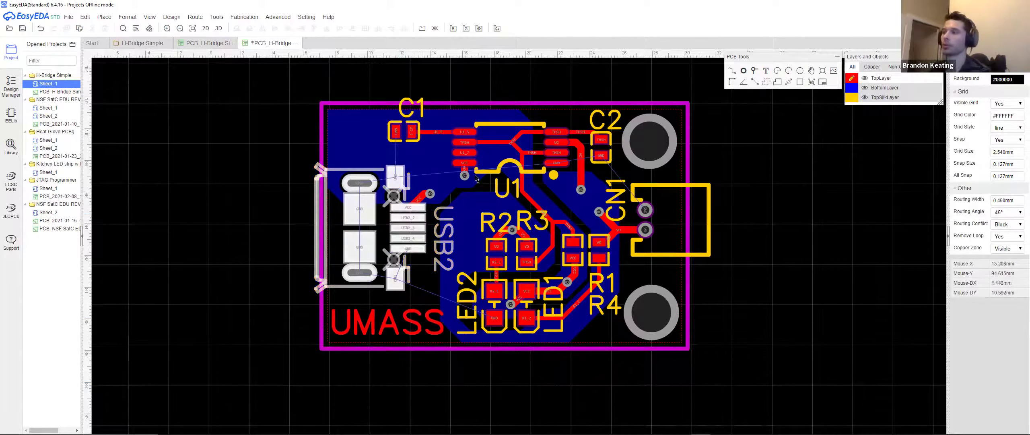
{"action": "mouse_move", "coordinate": [870, 102]}
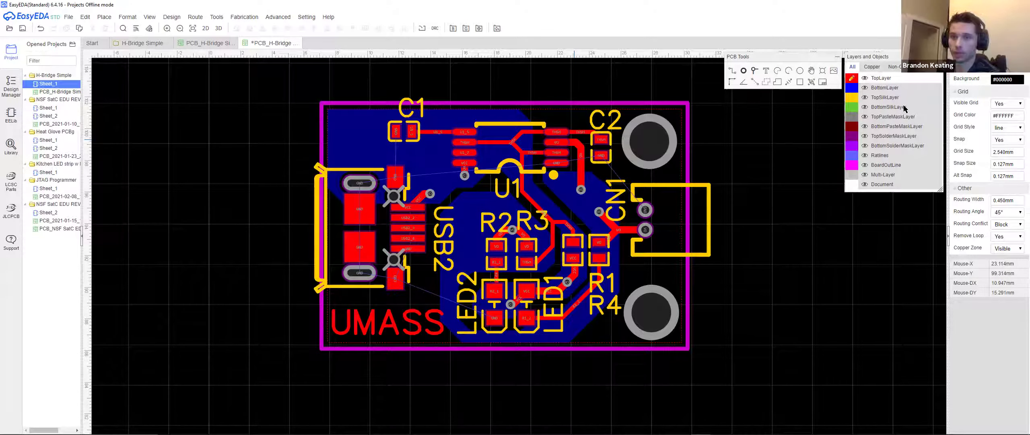
{"action": "left_click", "coordinate": [390, 319]}
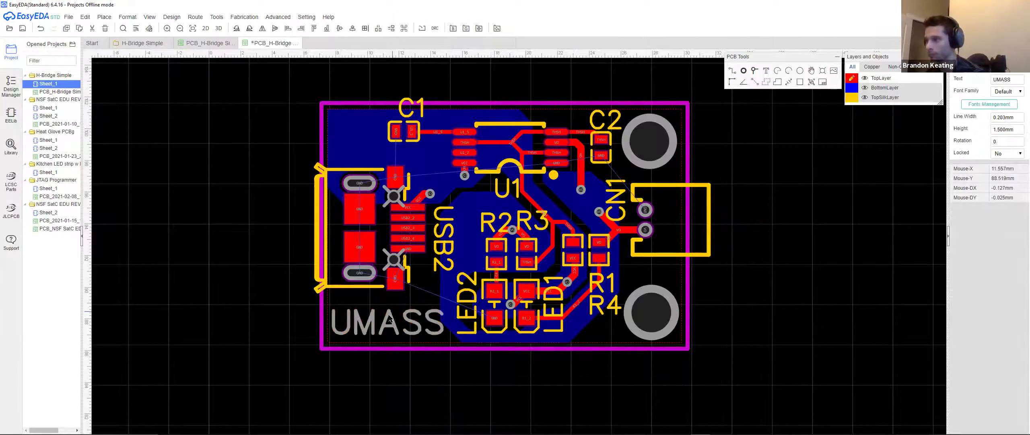
{"action": "right_click", "coordinate": [389, 319]}
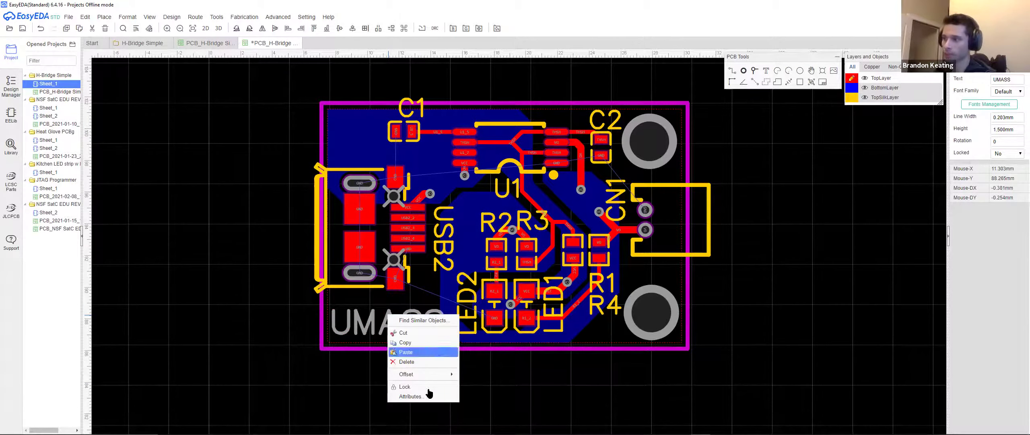
{"action": "left_click", "coordinate": [423, 401]}
{"action": "left_click", "coordinate": [555, 160]}
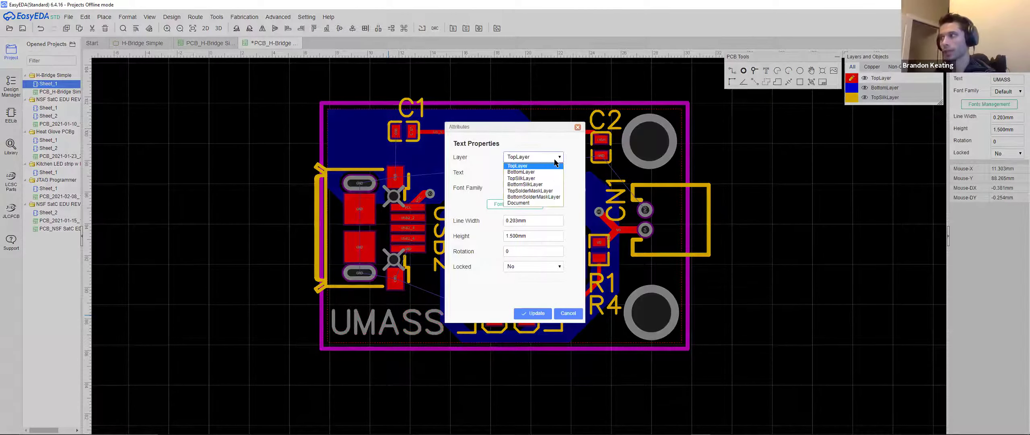
{"action": "left_click", "coordinate": [523, 178]}
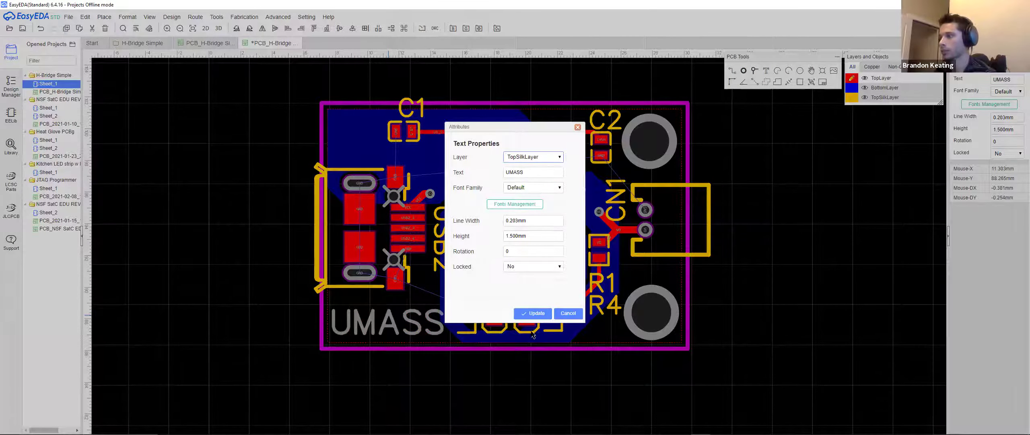
{"action": "left_click", "coordinate": [536, 315]}
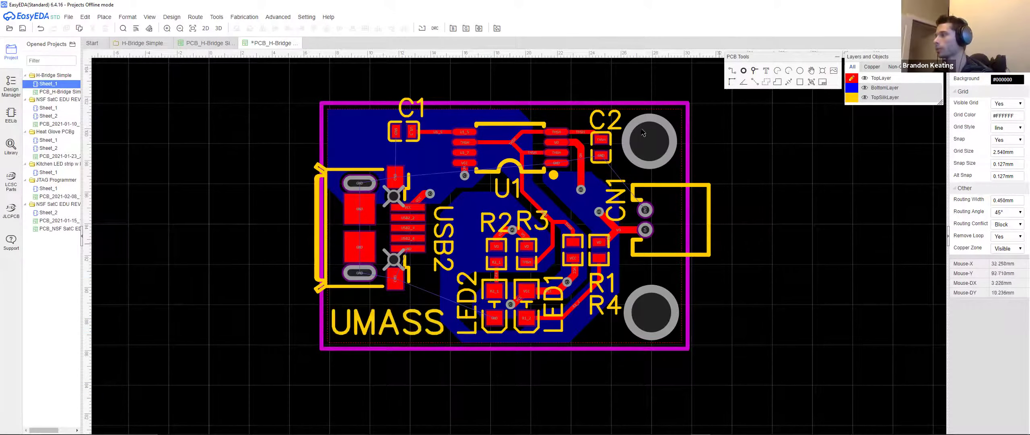
- Set the fill style of the top-layer GND copper area to Solid and save the PCB
{"action": "left_click", "coordinate": [673, 311]}
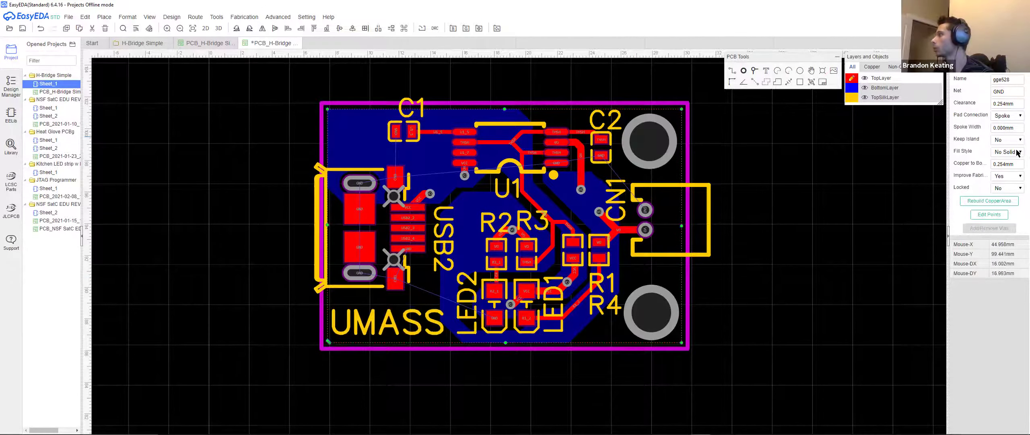
{"action": "left_click", "coordinate": [1020, 152]}
{"action": "left_click", "coordinate": [1004, 161]}
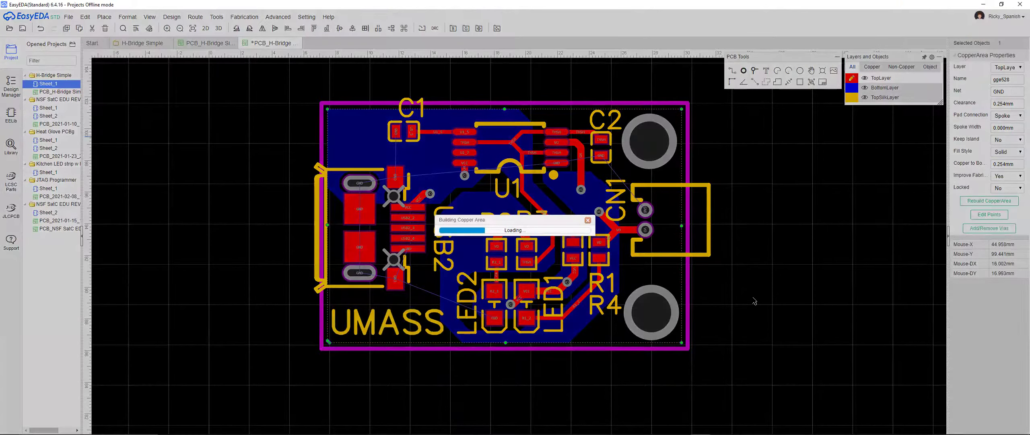
{"action": "left_click", "coordinate": [770, 296]}
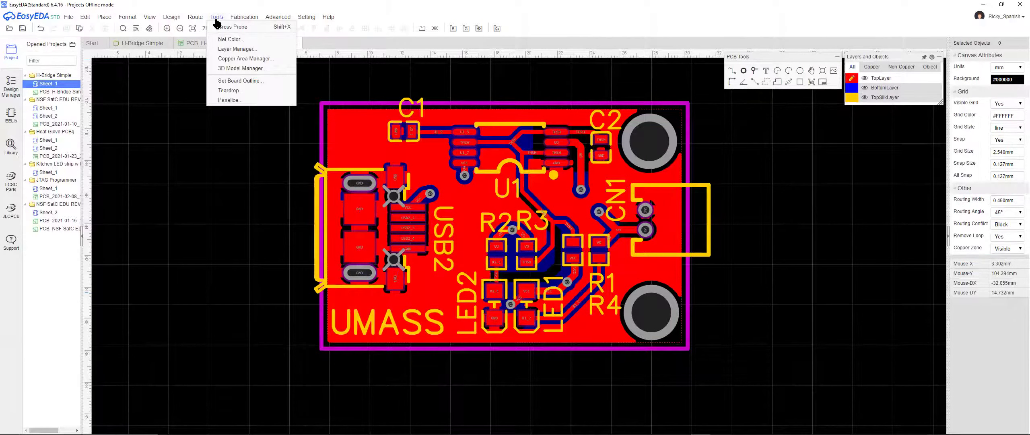
{"action": "key", "text": "ctrl+s"}
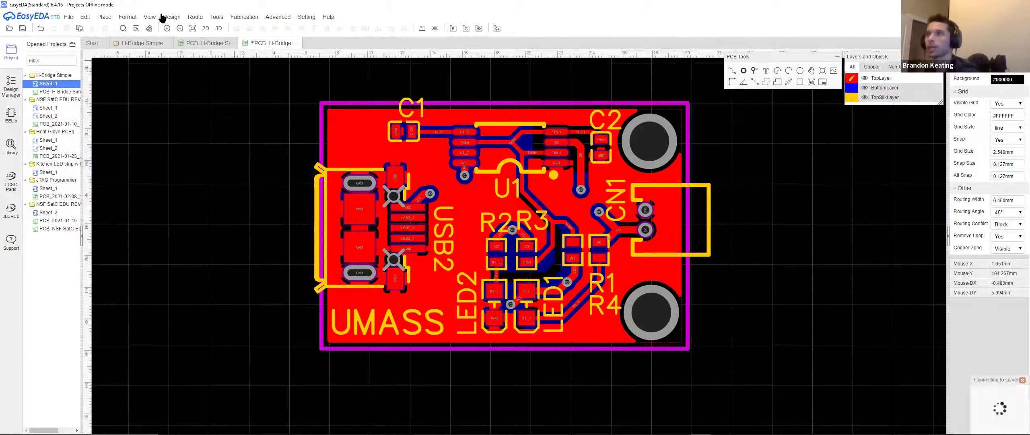
- Open the board's 3D view and inspect its top and bottom sides, including the components, text and mounting holes
{"action": "mouse_move", "coordinate": [149, 18]}
{"action": "left_click", "coordinate": [159, 38]}
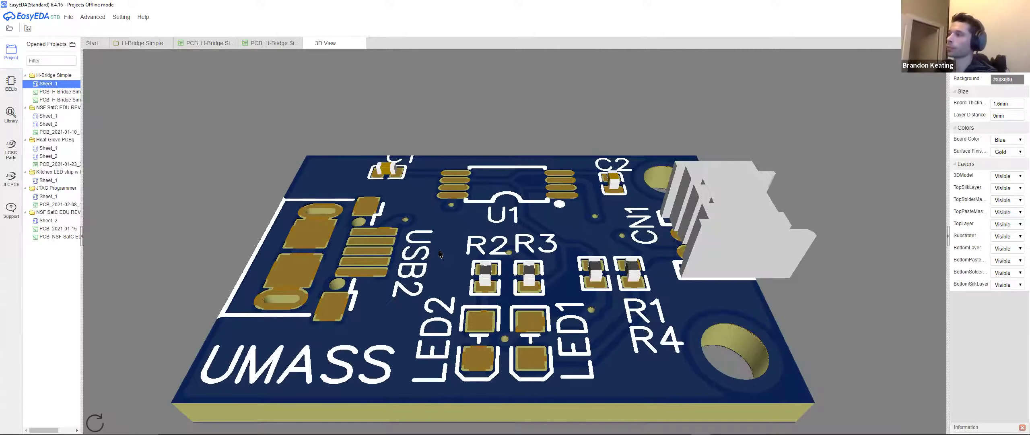
{"action": "scroll", "coordinate": [439, 252], "scroll_direction": "down", "scroll_amount": 3}
{"action": "left_click_drag", "start_coordinate": [438, 251], "coordinate": [437, 312]}
{"action": "left_click_drag", "start_coordinate": [463, 60], "coordinate": [614, 253]}
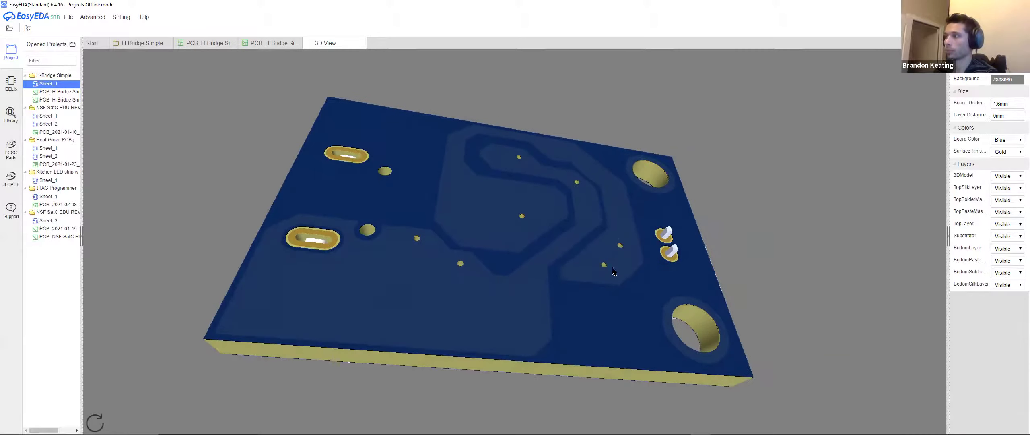
{"action": "left_click_drag", "start_coordinate": [611, 305], "coordinate": [679, 254]}
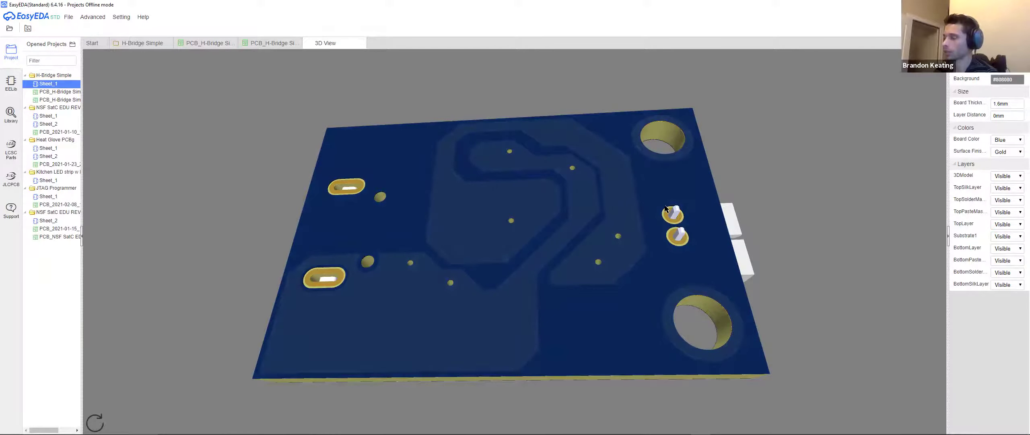
{"action": "left_click_drag", "start_coordinate": [560, 148], "coordinate": [472, 331]}
{"action": "left_click_drag", "start_coordinate": [588, 215], "coordinate": [637, 160]}
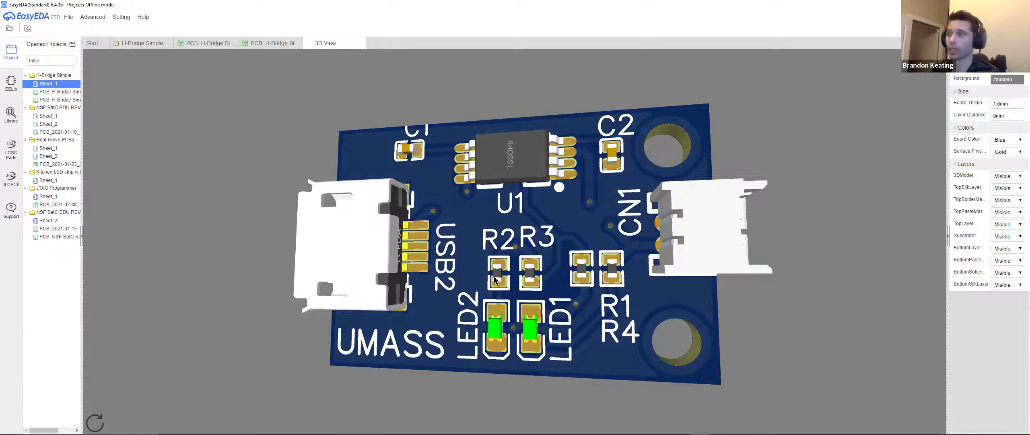
{"action": "left_click_drag", "start_coordinate": [626, 375], "coordinate": [442, 179]}
{"action": "left_click_drag", "start_coordinate": [640, 242], "coordinate": [508, 278]}
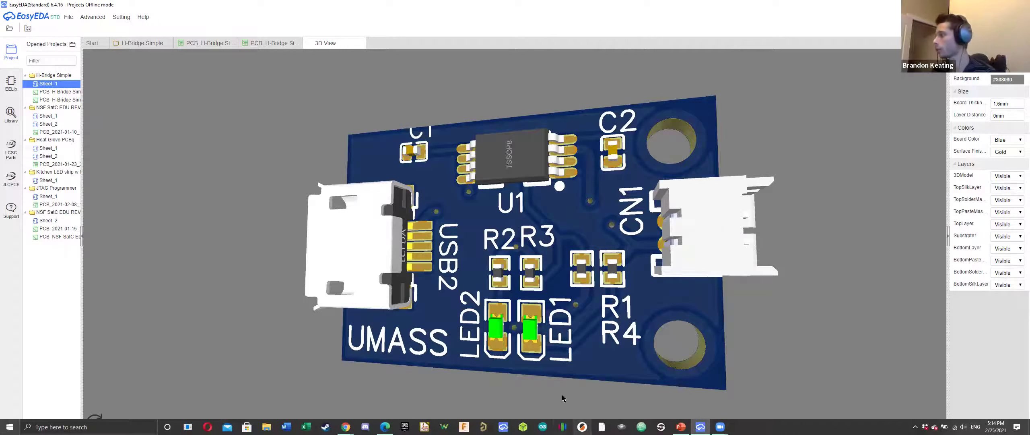
{"action": "left_click_drag", "start_coordinate": [562, 347], "coordinate": [558, 316]}
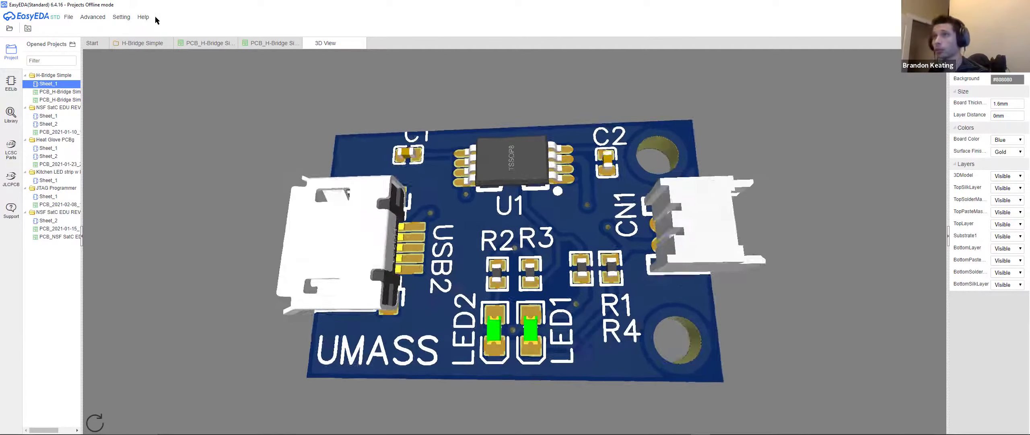
- Compare the UMASS board layout with the other H-Bridge Simple PCB layout and return to the UMASS board
{"action": "left_click", "coordinate": [275, 45]}
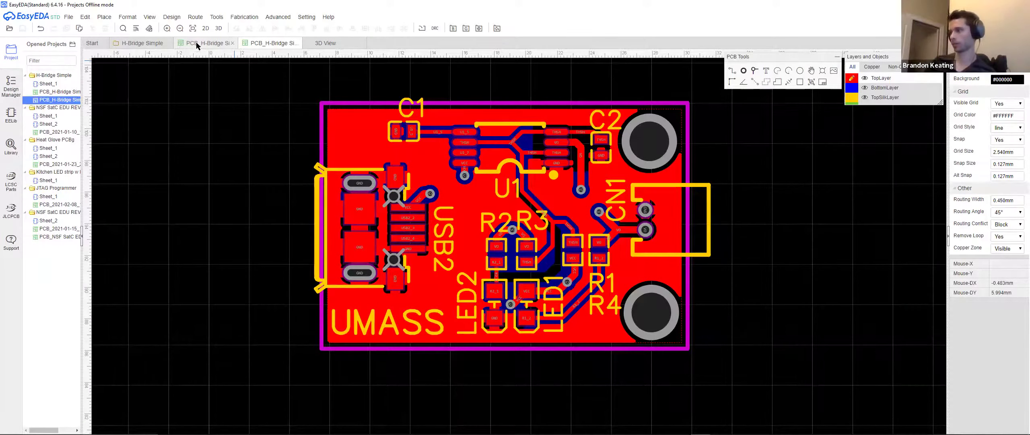
{"action": "left_click", "coordinate": [197, 45]}
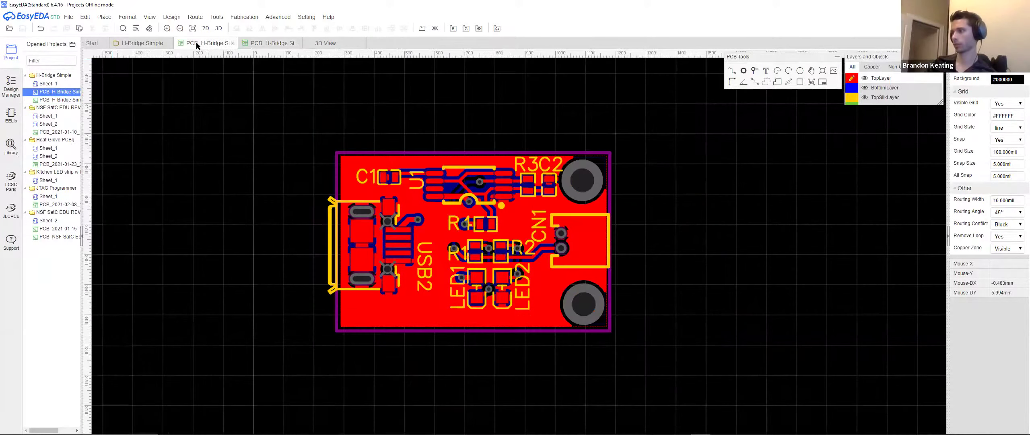
{"action": "left_click", "coordinate": [256, 45]}
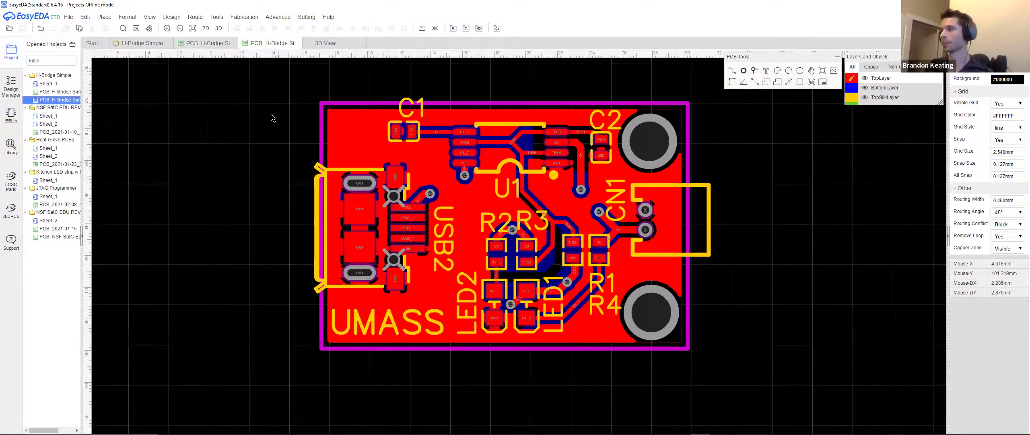
{"action": "mouse_move", "coordinate": [247, 19]}
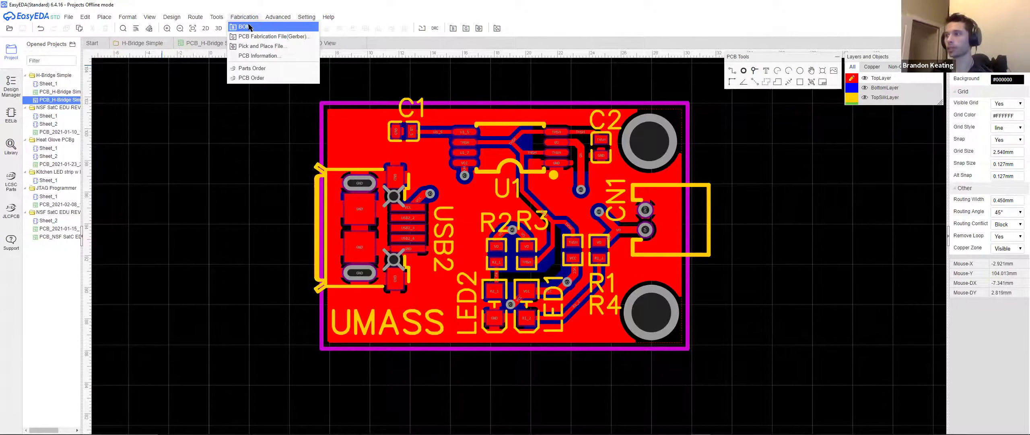
- Export the H-Bridge Simple bill of materials to the Downloads folder as BOM_TODAY and close the BOM export
{"action": "left_click", "coordinate": [249, 27]}
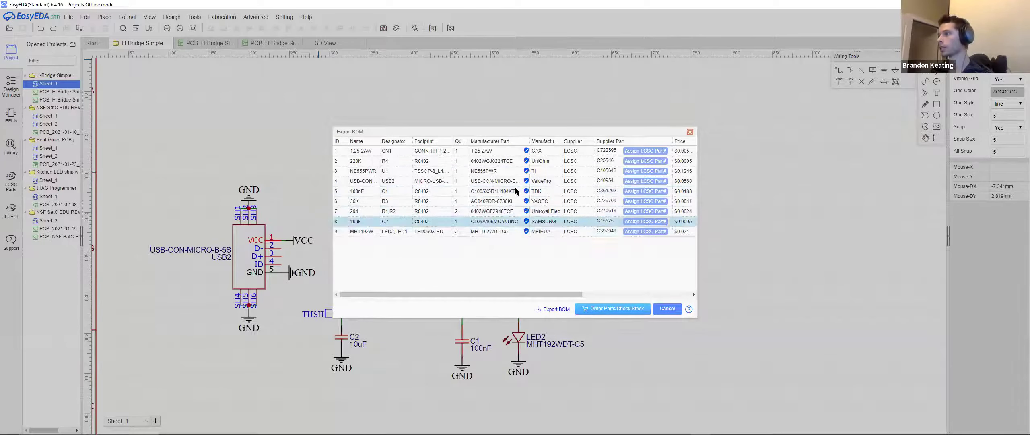
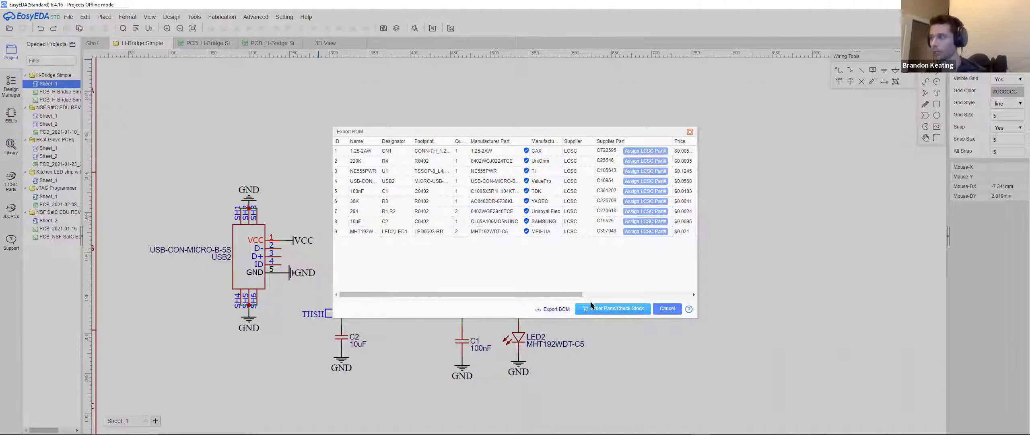
{"action": "left_click", "coordinate": [558, 309]}
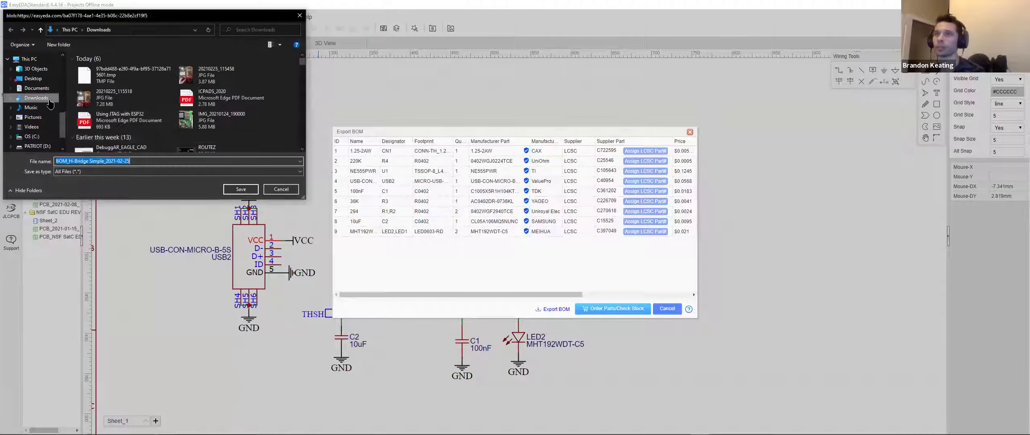
{"action": "left_click", "coordinate": [45, 100]}
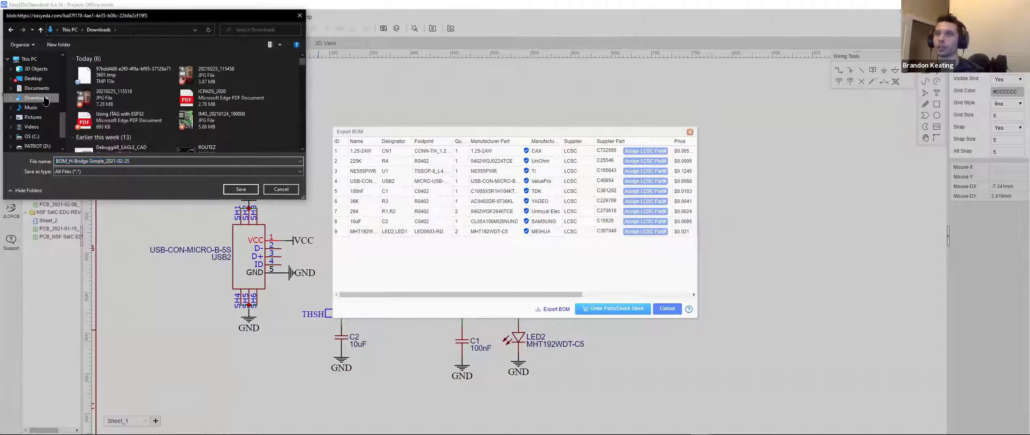
{"action": "left_click", "coordinate": [166, 160]}
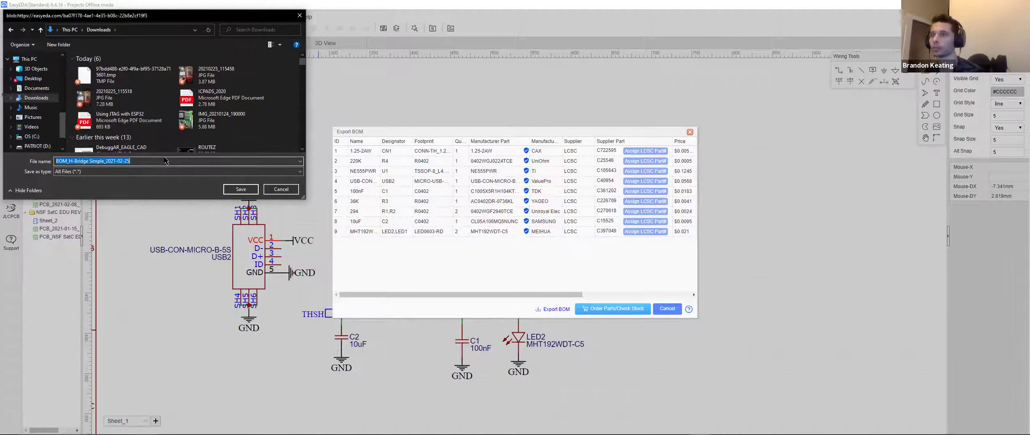
{"action": "type", "text": "BOM_"}
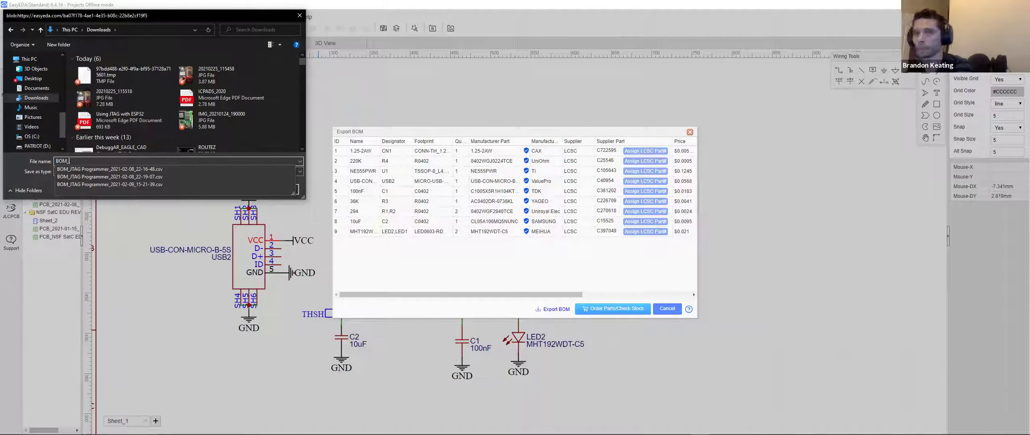
{"action": "type", "text": "TODAY"}
{"action": "key", "text": "Return"}
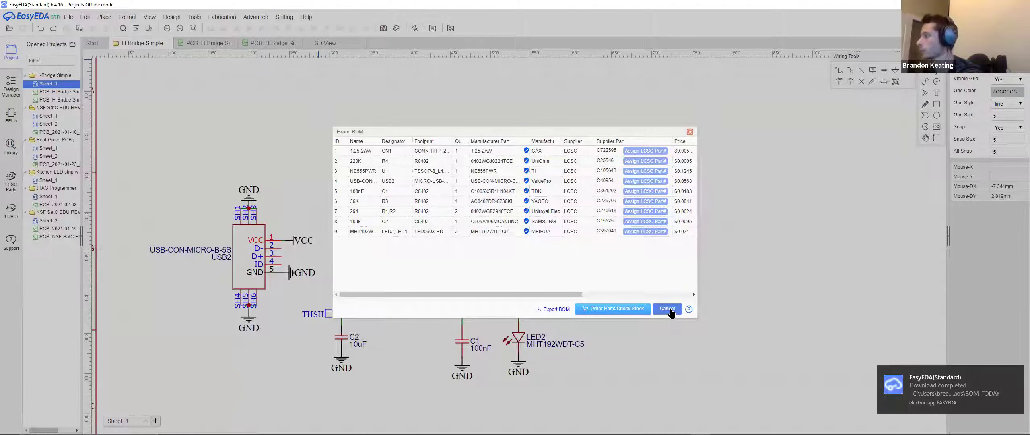
{"action": "key", "text": "Escape"}
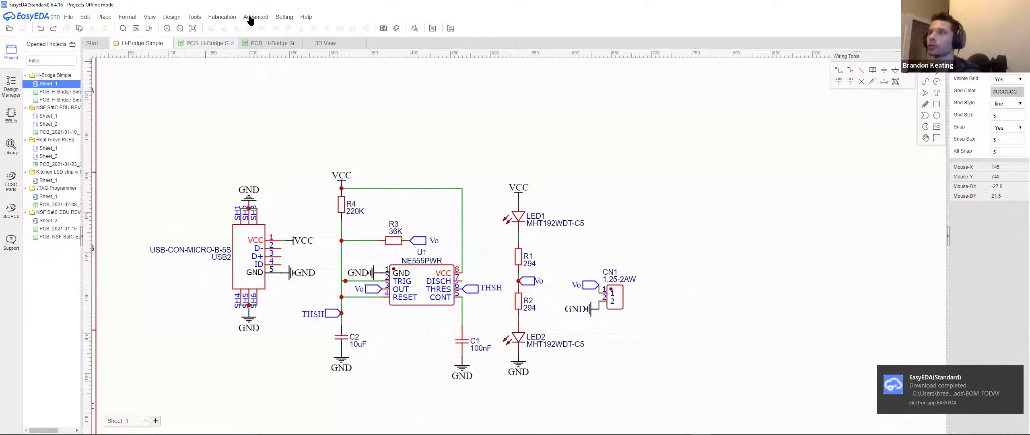
- Export the pick and place file of the H-Bridge Simple PCB with default options as PickAndPlace_TODAY
{"action": "mouse_move", "coordinate": [250, 18]}
{"action": "left_click", "coordinate": [253, 47]}
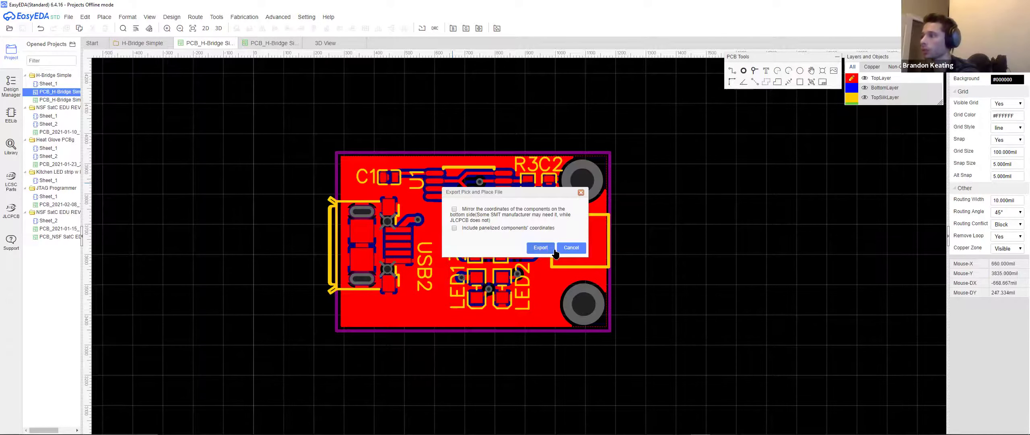
{"action": "left_click", "coordinate": [540, 248]}
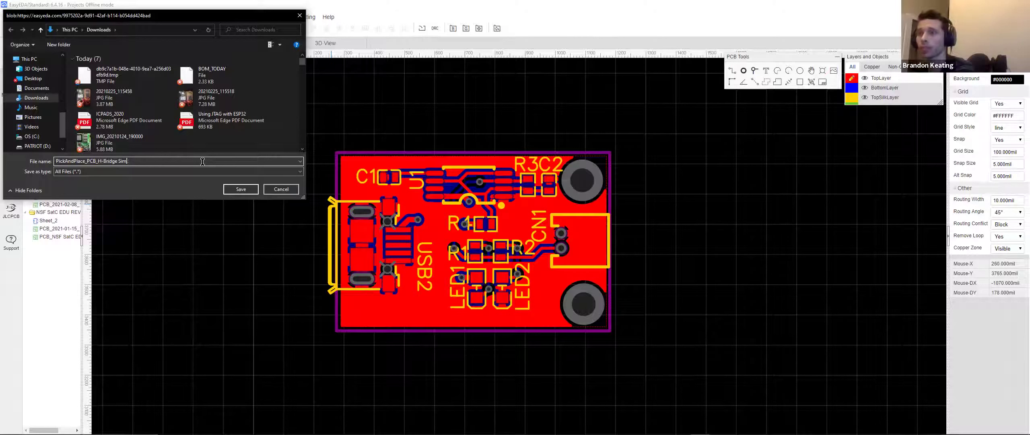
{"action": "key", "text": "BackSpace"}
{"action": "key", "text": "BackSpace"}
{"action": "key", "text": "BackSpace"}
{"action": "key", "text": "BackSpace"}
{"action": "key", "text": "BackSpace"}
{"action": "key", "text": "BackSpace"}
{"action": "key", "text": "BackSpace"}
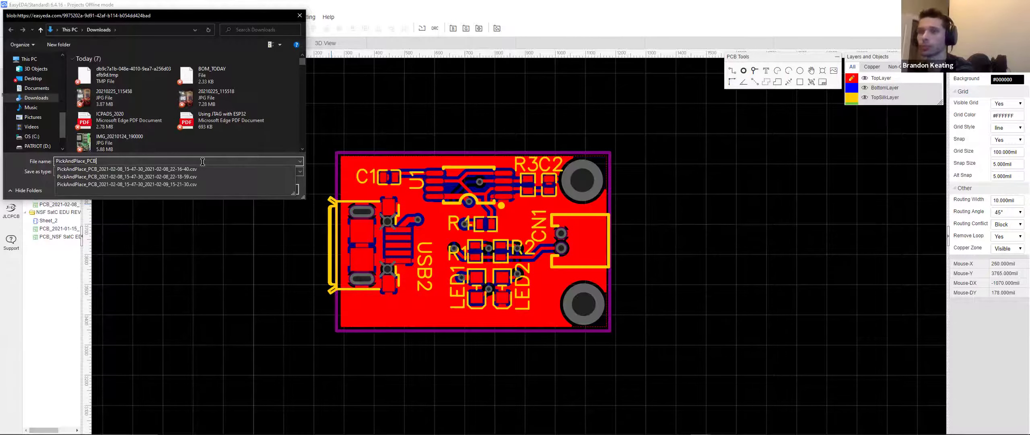
{"action": "type", "text": "TODAY"}
{"action": "key", "text": "Return"}
- Examine the USB2 pads, the VCC and THSH tracks and the U1 pads on the board for their net connections
{"action": "scroll", "coordinate": [412, 225], "scroll_direction": "up", "scroll_amount": 5}
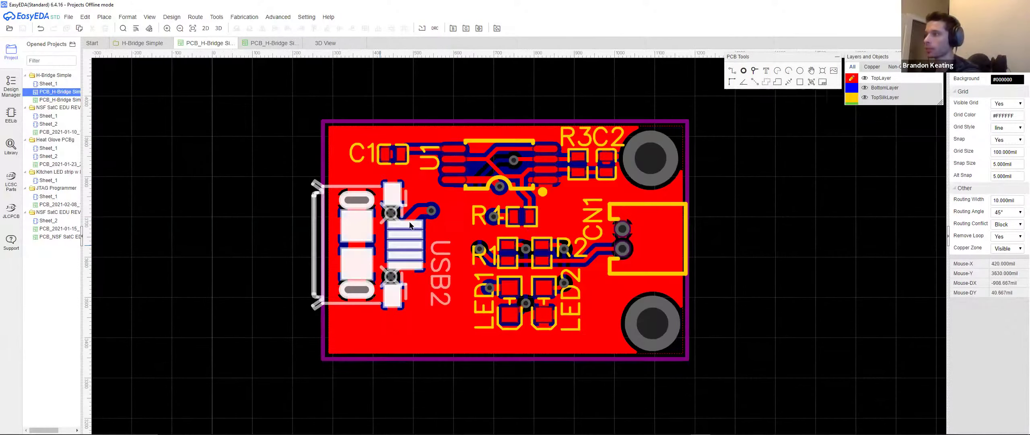
{"action": "scroll", "coordinate": [490, 234], "scroll_direction": "up", "scroll_amount": 4}
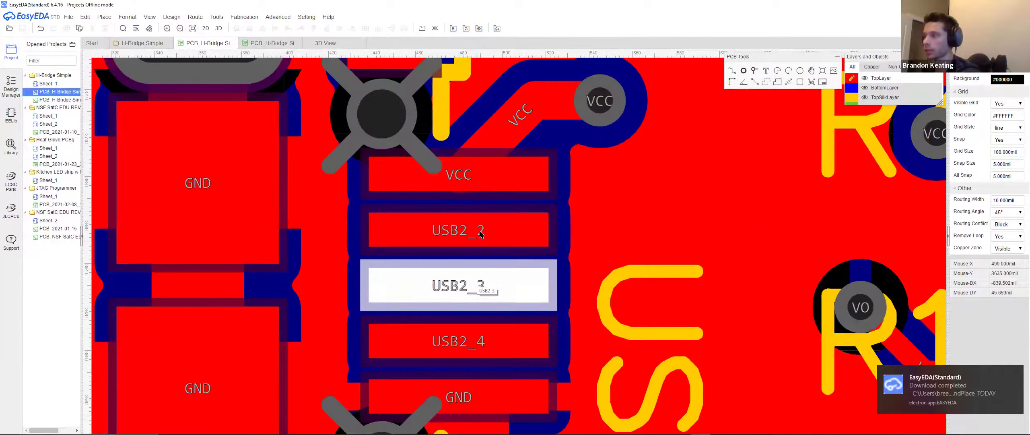
{"action": "scroll", "coordinate": [512, 209], "scroll_direction": "down", "scroll_amount": 1}
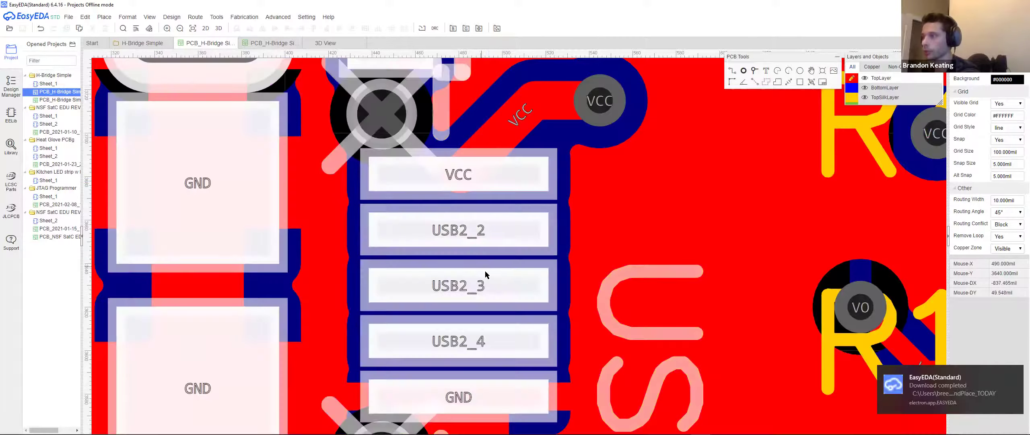
{"action": "scroll", "coordinate": [499, 299], "scroll_direction": "down", "scroll_amount": 3}
{"action": "scroll", "coordinate": [478, 228], "scroll_direction": "down", "scroll_amount": 2}
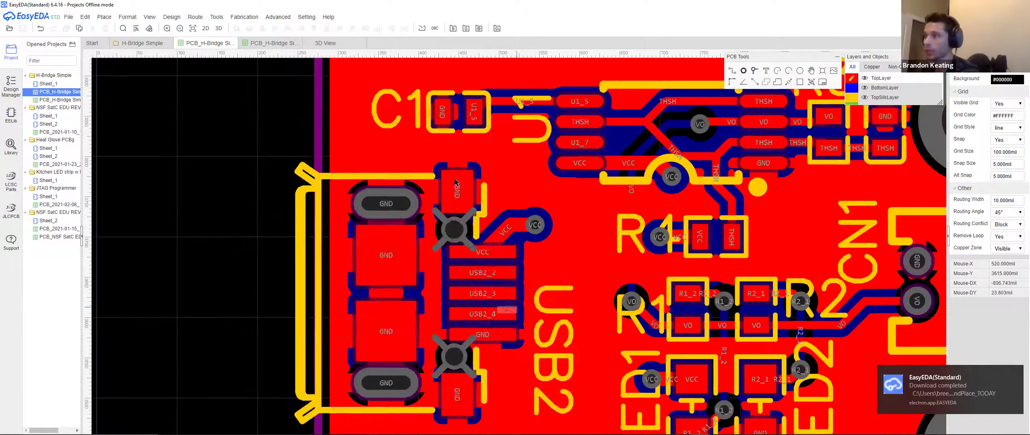
{"action": "scroll", "coordinate": [459, 183], "scroll_direction": "up", "scroll_amount": 1}
{"action": "left_click", "coordinate": [459, 184]}
{"action": "right_click_drag", "start_coordinate": [500, 162], "coordinate": [467, 177]}
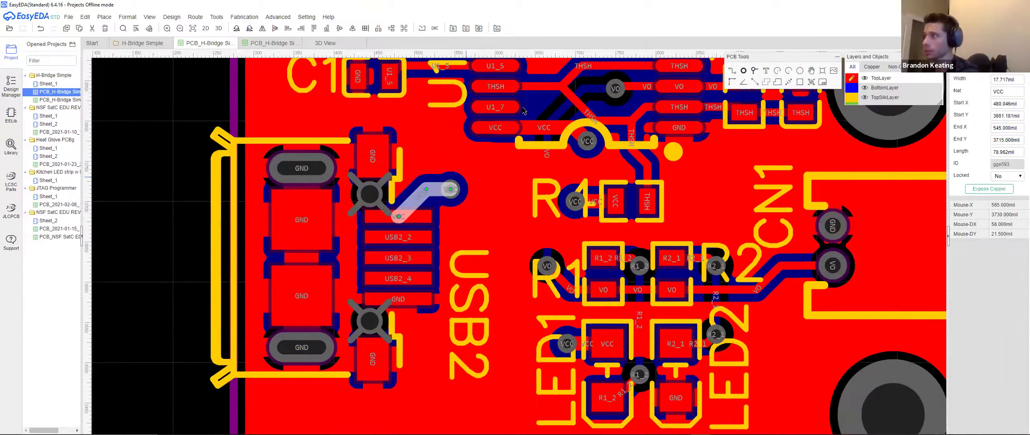
{"action": "right_click_drag", "start_coordinate": [522, 108], "coordinate": [490, 131]}
{"action": "left_click", "coordinate": [519, 108]}
{"action": "left_click", "coordinate": [543, 121], "text": "ctrl"}
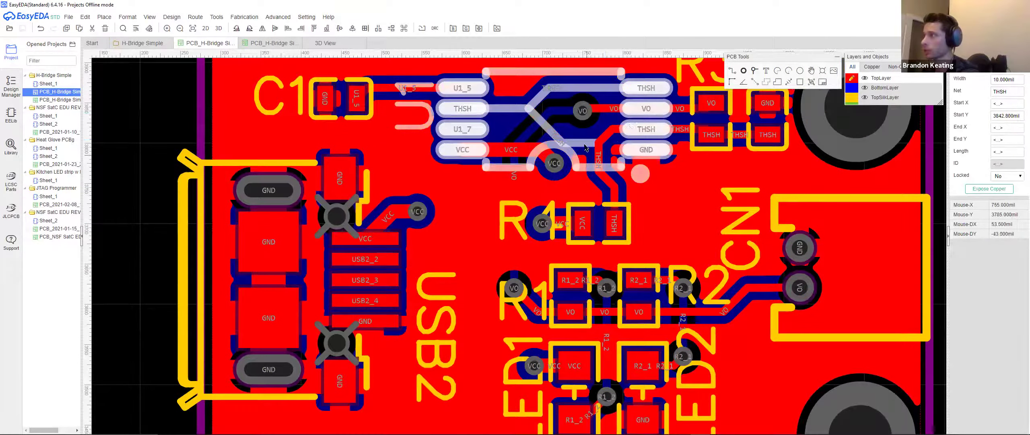
{"action": "left_click", "coordinate": [648, 110]}
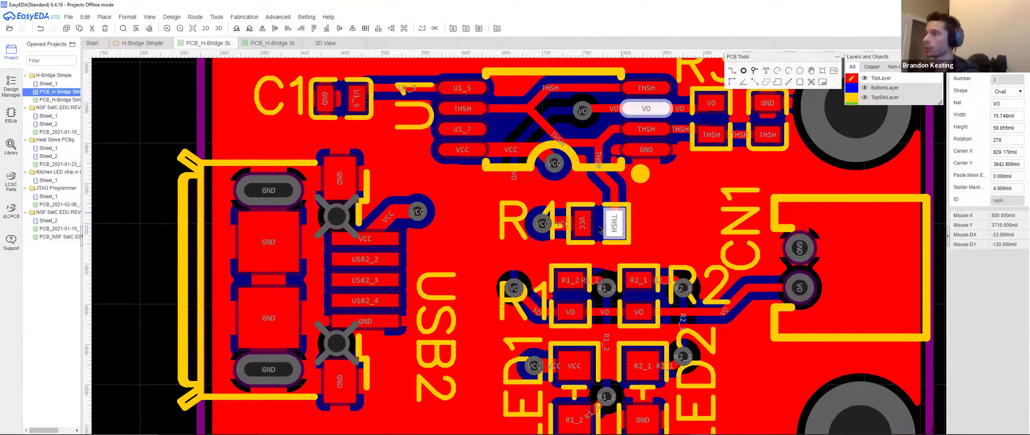
{"action": "scroll", "coordinate": [621, 212], "scroll_direction": "down", "scroll_amount": 1}
{"action": "right_click_drag", "start_coordinate": [565, 238], "coordinate": [506, 226]}
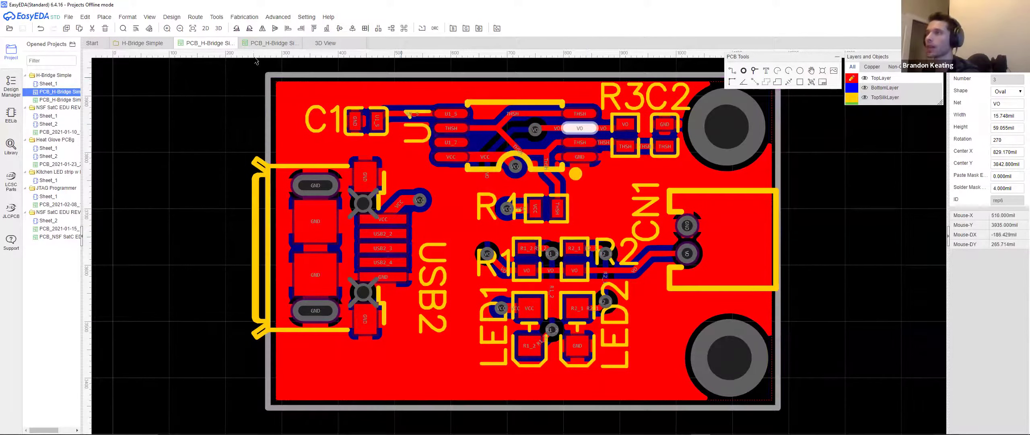
- Start generating the Gerber fabrication files and run the design rule check first
{"action": "mouse_move", "coordinate": [245, 17]}
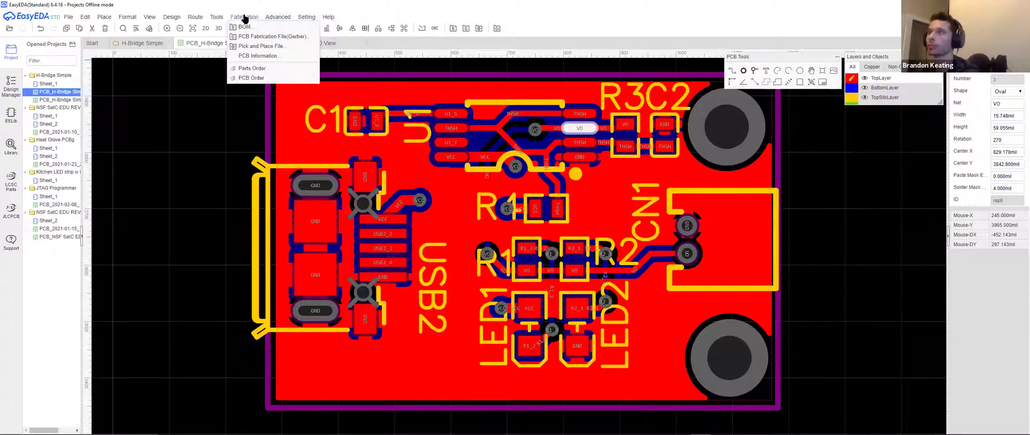
{"action": "left_click", "coordinate": [258, 38]}
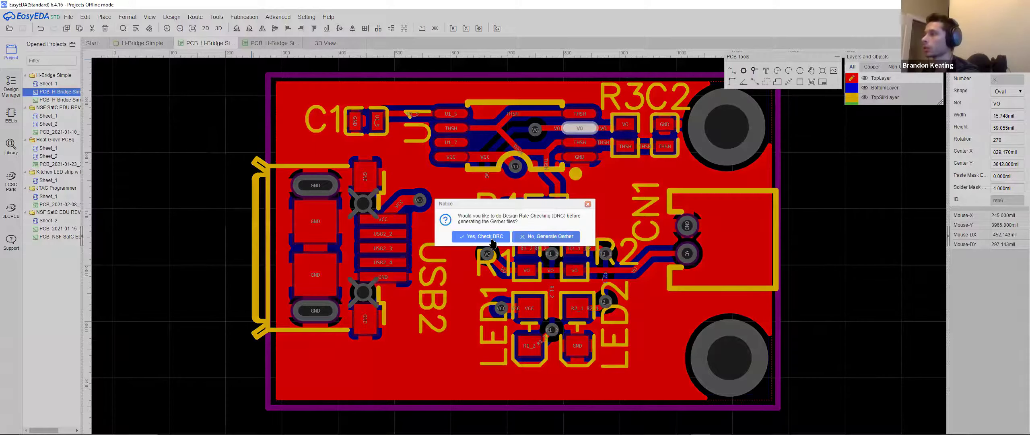
{"action": "left_click", "coordinate": [478, 240]}
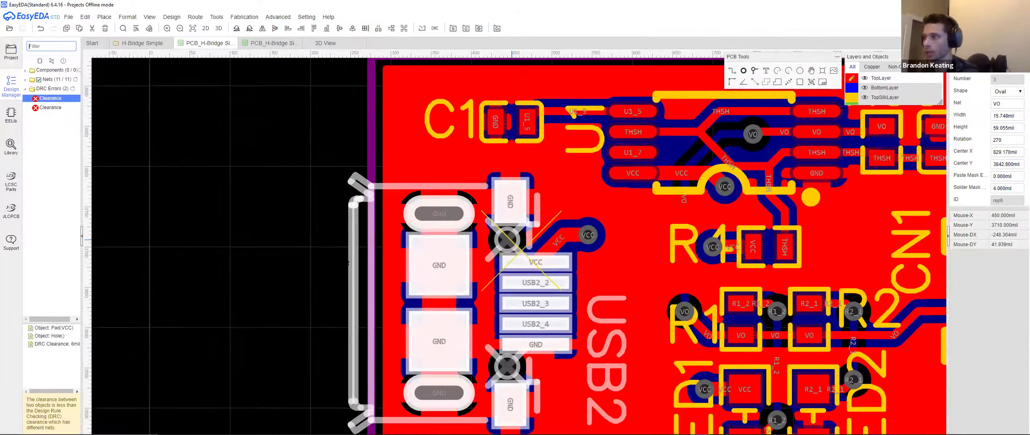
- Inspect the flagged clearance error between USB2's VCC pad and the neighbouring connector hole
{"action": "scroll", "coordinate": [375, 249], "scroll_direction": "down", "scroll_amount": 2}
{"action": "left_click", "coordinate": [375, 249]}
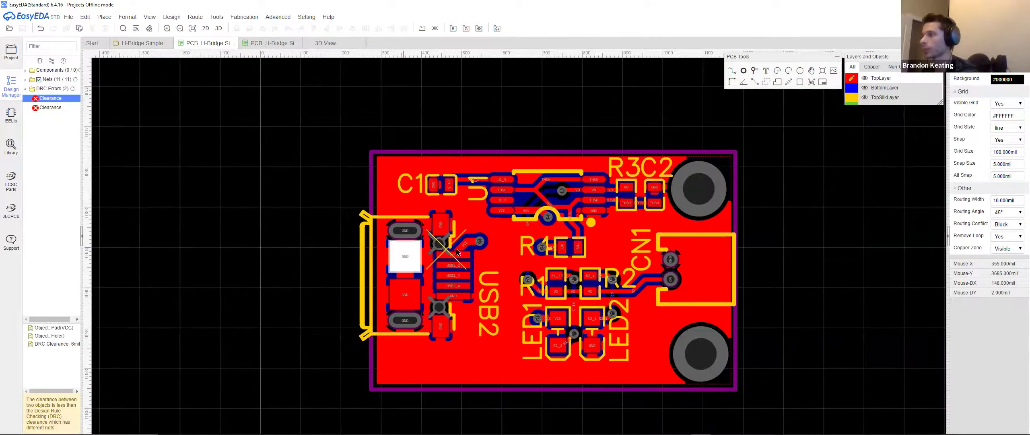
{"action": "scroll", "coordinate": [490, 244], "scroll_direction": "up", "scroll_amount": 6}
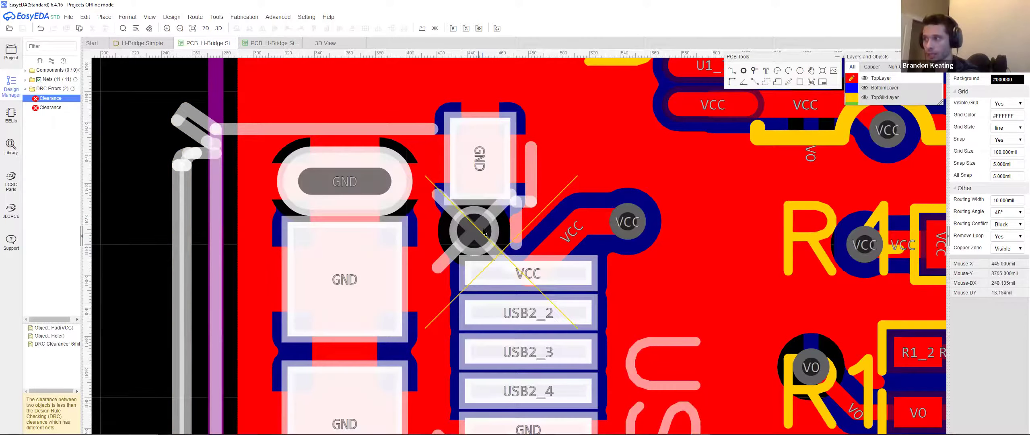
{"action": "scroll", "coordinate": [475, 225], "scroll_direction": "down", "scroll_amount": 1}
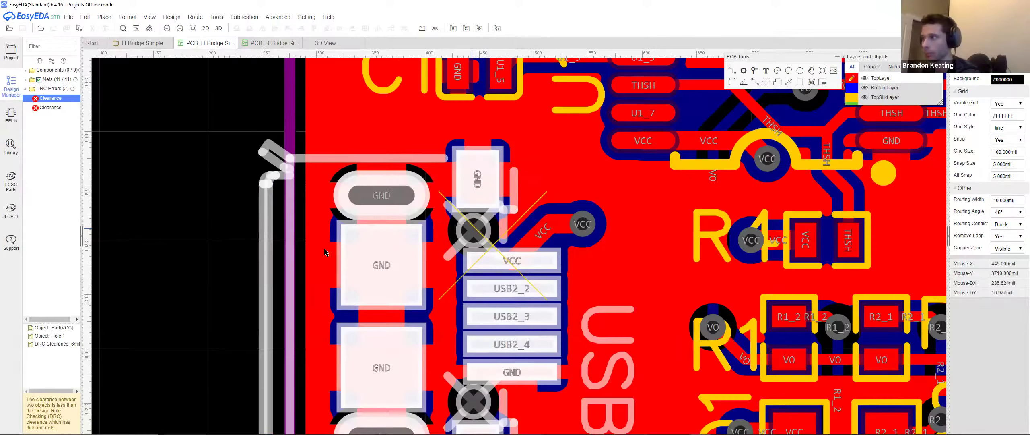
{"action": "scroll", "coordinate": [217, 238], "scroll_direction": "down", "scroll_amount": 3}
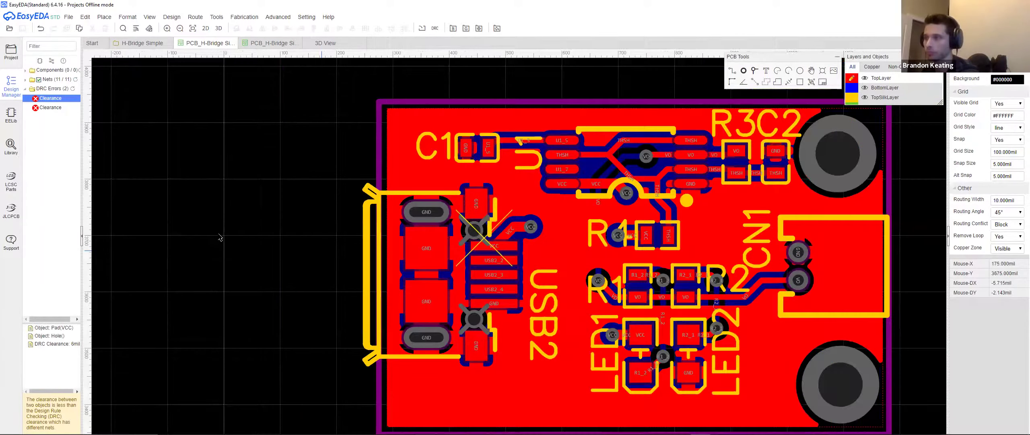
{"action": "scroll", "coordinate": [217, 237], "scroll_direction": "down", "scroll_amount": 1}
{"action": "scroll", "coordinate": [96, 185], "scroll_direction": "up", "scroll_amount": 1}
{"action": "right_click_drag", "start_coordinate": [140, 114], "coordinate": [97, 125]}
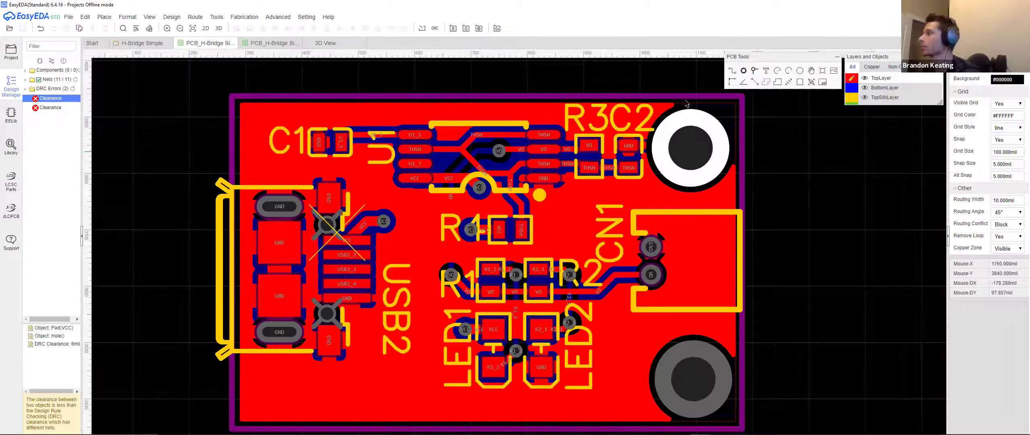
- Set the fill style of the top-layer GND copper area to No Solid
{"action": "left_click", "coordinate": [686, 106]}
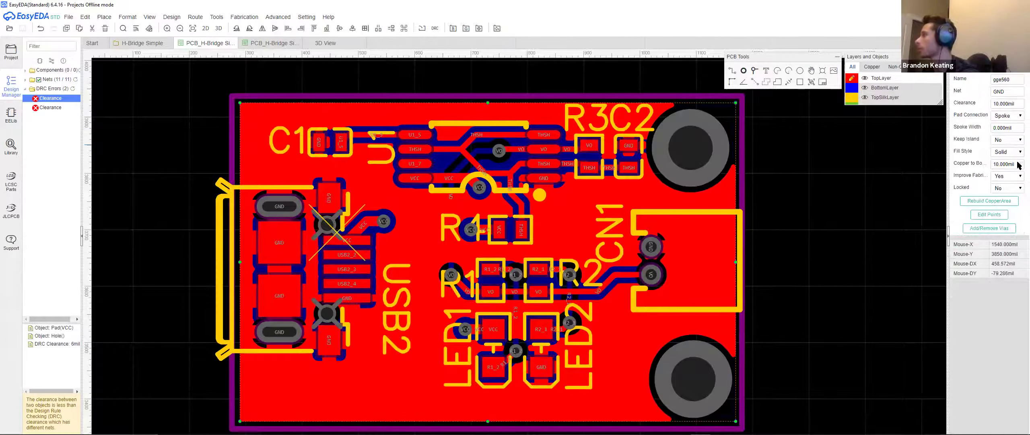
{"action": "left_click", "coordinate": [1018, 154]}
{"action": "left_click", "coordinate": [1006, 169]}
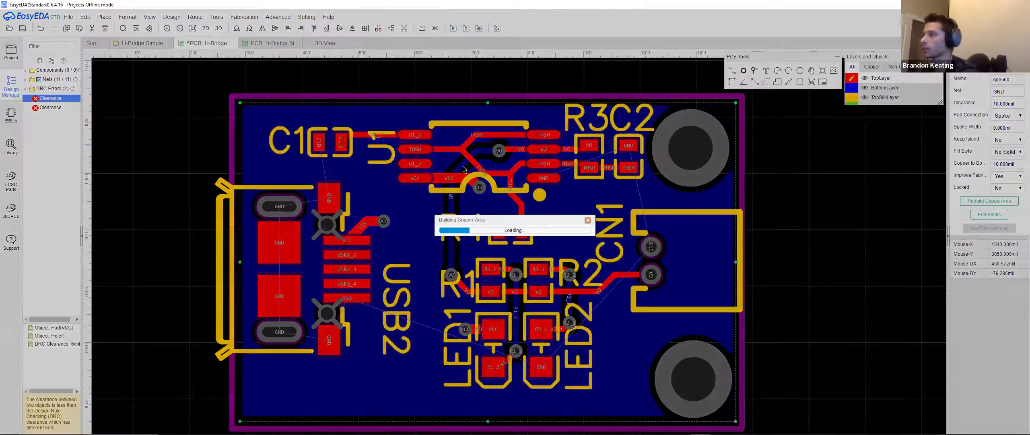
- Straighten the VCC track in line with U1's VCC pad and bend the THSH track horizontally just below the VO via
{"action": "scroll", "coordinate": [497, 208], "scroll_direction": "up", "scroll_amount": 3}
{"action": "left_click", "coordinate": [489, 181]}
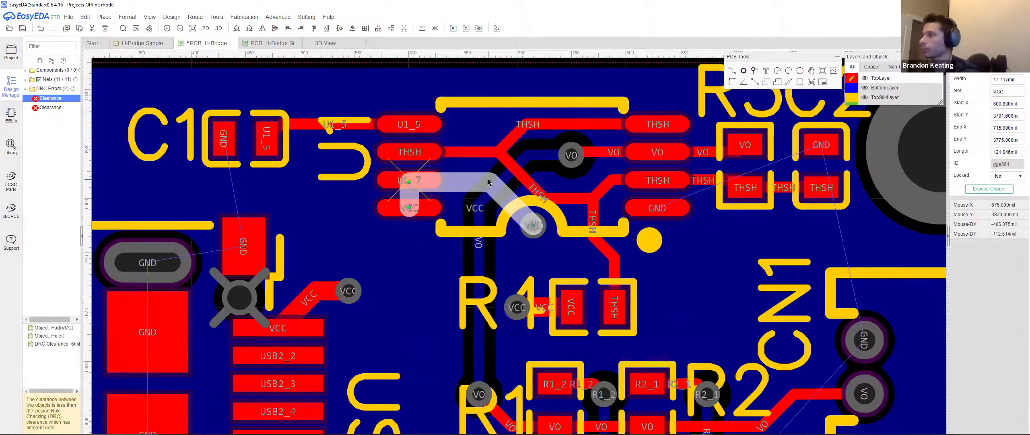
{"action": "left_click_drag", "start_coordinate": [518, 215], "coordinate": [478, 210]}
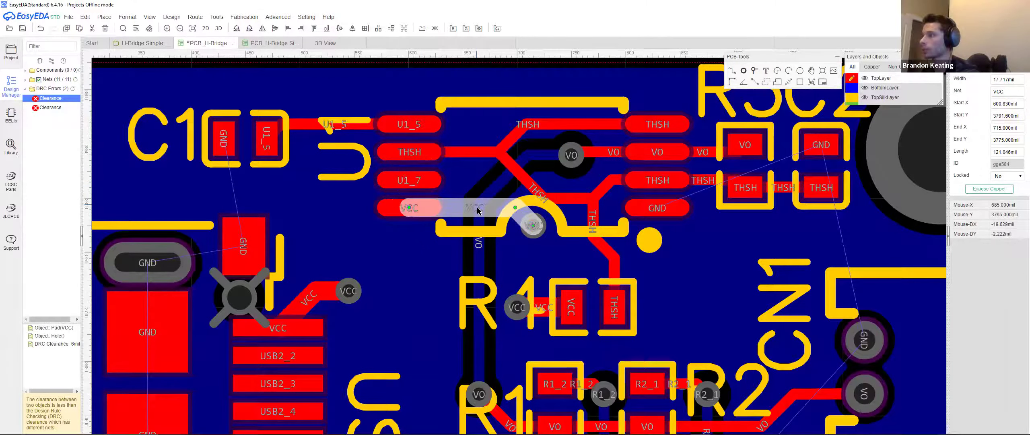
{"action": "left_click_drag", "start_coordinate": [611, 182], "coordinate": [572, 178]}
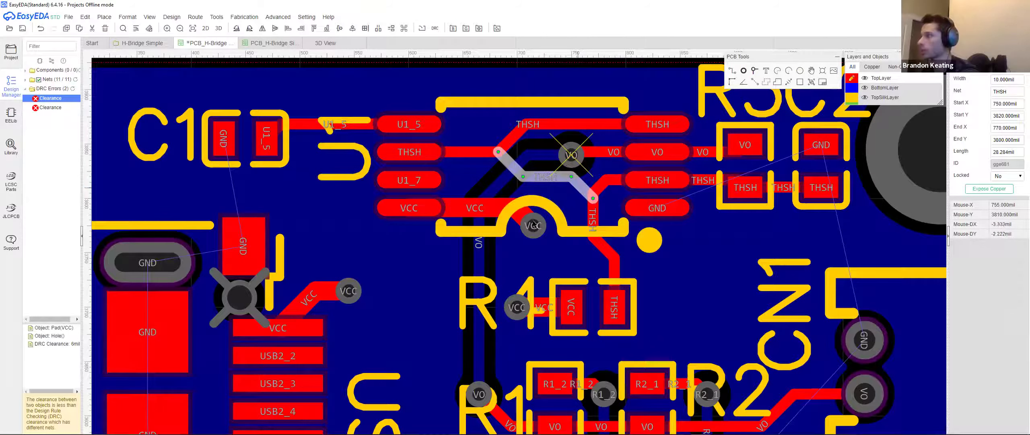
{"action": "left_click", "coordinate": [495, 239]}
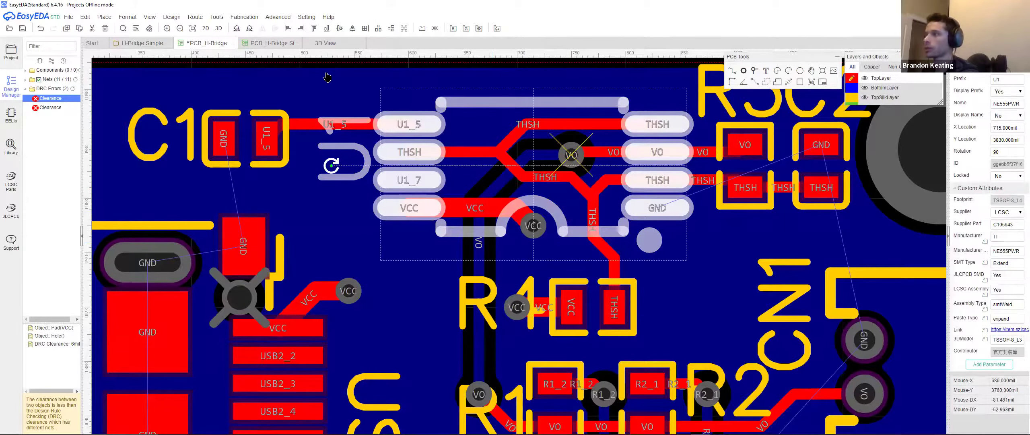
- Set the fill style of the top-layer GND copper area to Solid
{"action": "scroll", "coordinate": [493, 242], "scroll_direction": "down", "scroll_amount": 4}
{"action": "left_click", "coordinate": [246, 18]}
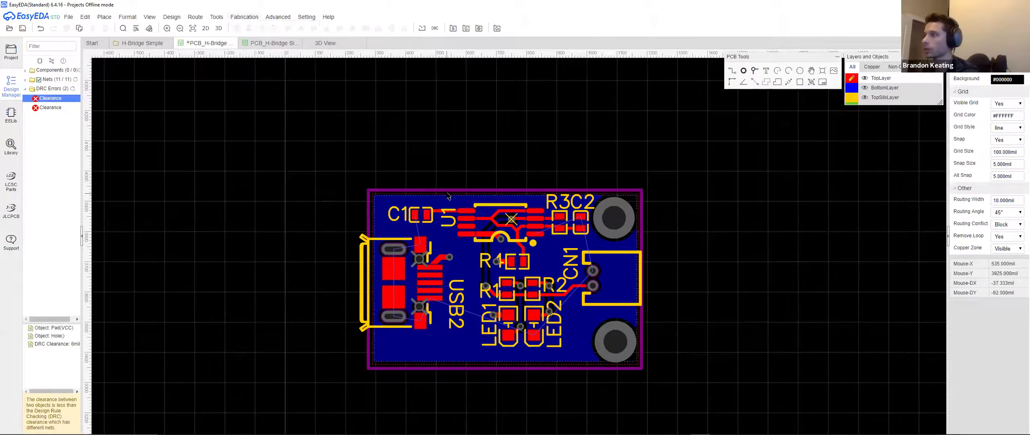
{"action": "left_click", "coordinate": [474, 194]}
{"action": "left_click", "coordinate": [1018, 153]}
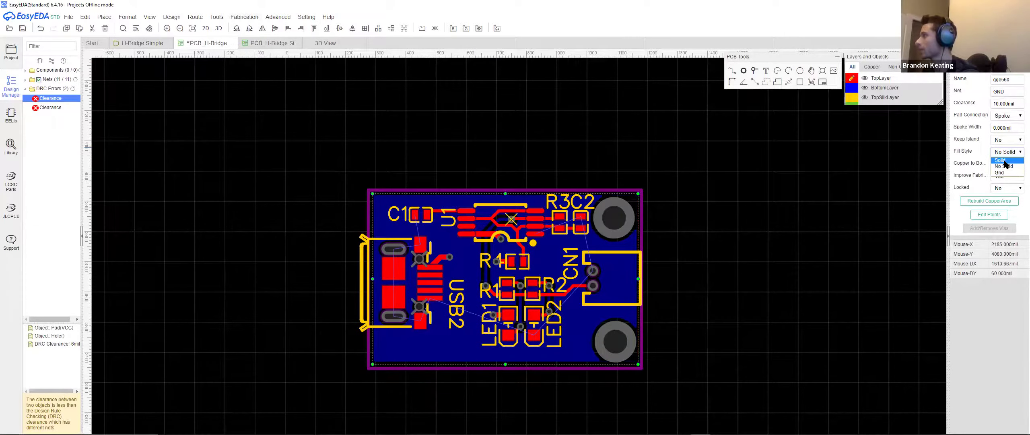
{"action": "key", "text": "Return"}
- Save the board and run the design rule check ahead of generating the Gerber fabrication files
{"action": "left_click", "coordinate": [244, 16]}
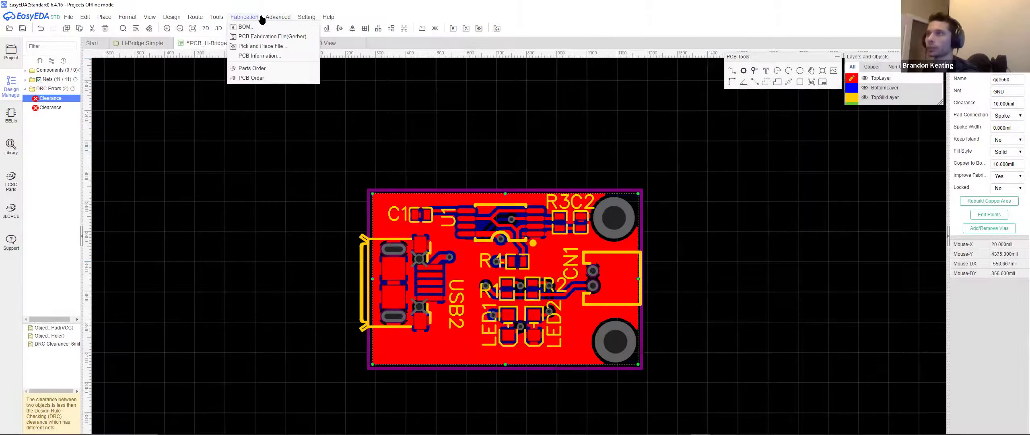
{"action": "left_click", "coordinate": [257, 36]}
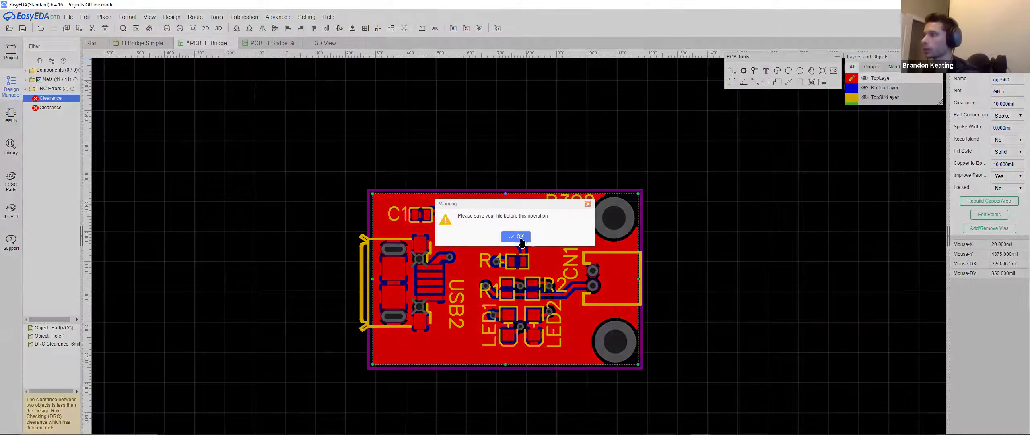
{"action": "left_click", "coordinate": [519, 237]}
{"action": "key", "text": "ctrl+s"}
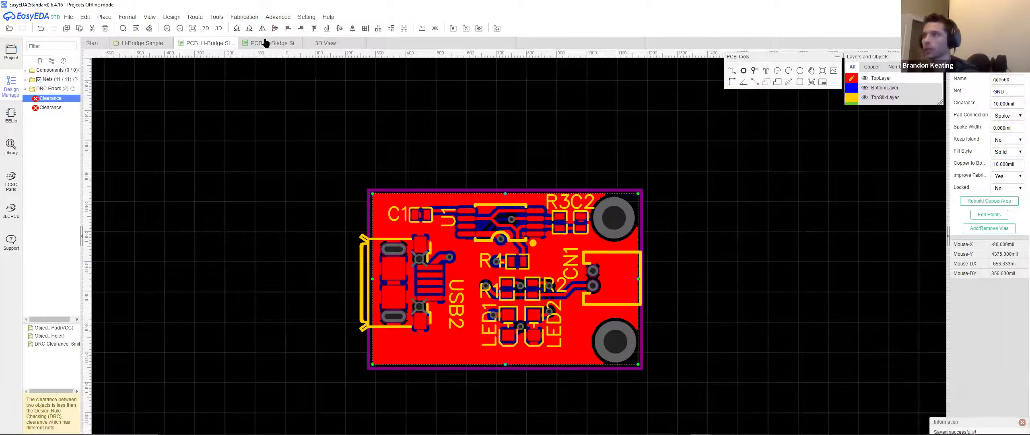
{"action": "left_click", "coordinate": [244, 17]}
{"action": "left_click", "coordinate": [252, 37]}
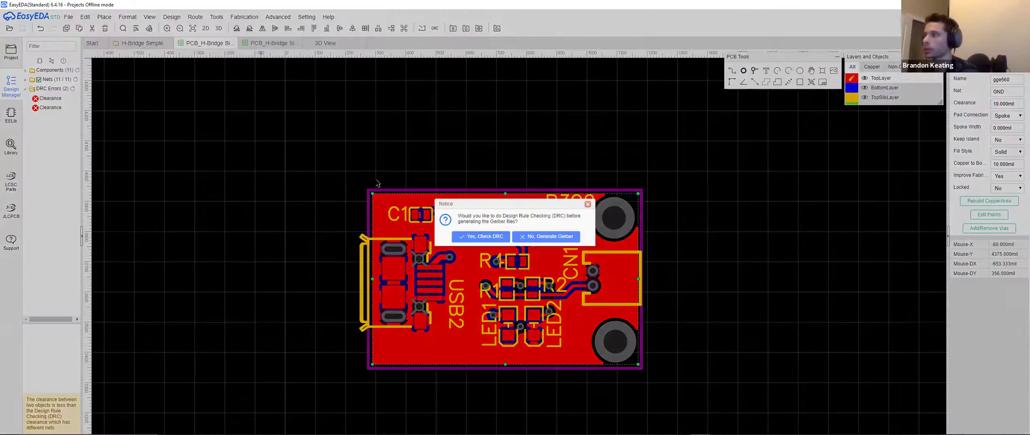
{"action": "left_click", "coordinate": [483, 237]}
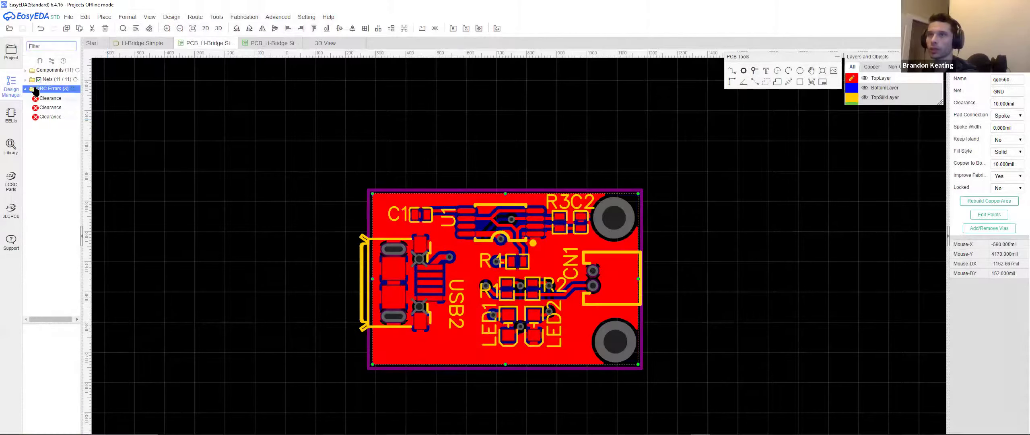
- Examine the flagged clearance errors one by one, looking closely at the VO via and THSH track inside U1
{"action": "left_click", "coordinate": [52, 118]}
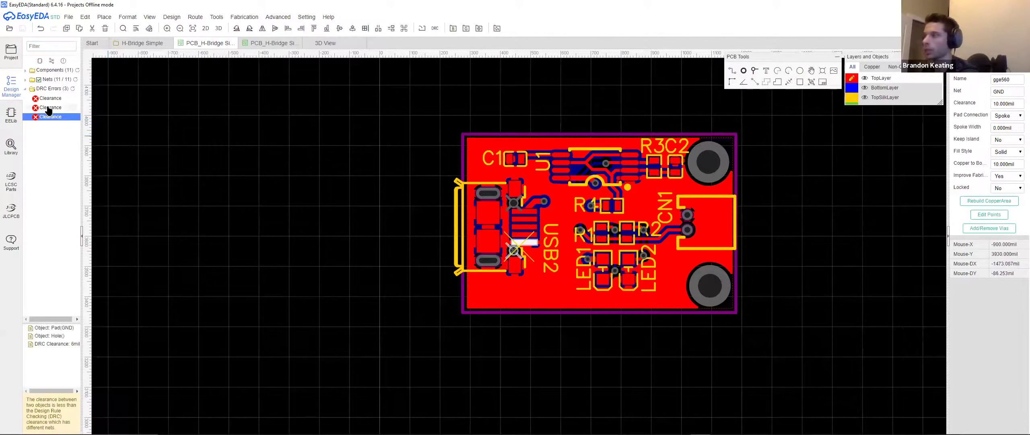
{"action": "left_click", "coordinate": [48, 107]}
{"action": "left_click", "coordinate": [49, 99]}
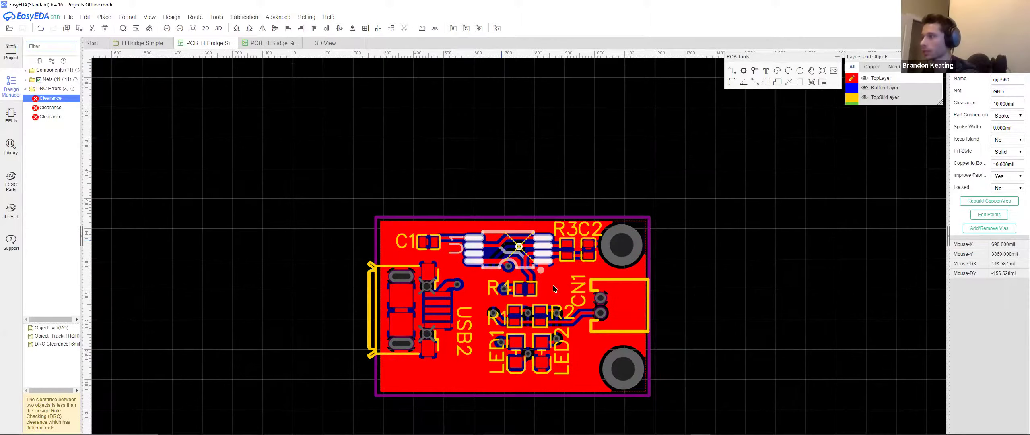
{"action": "scroll", "coordinate": [520, 247], "scroll_direction": "up", "scroll_amount": 10}
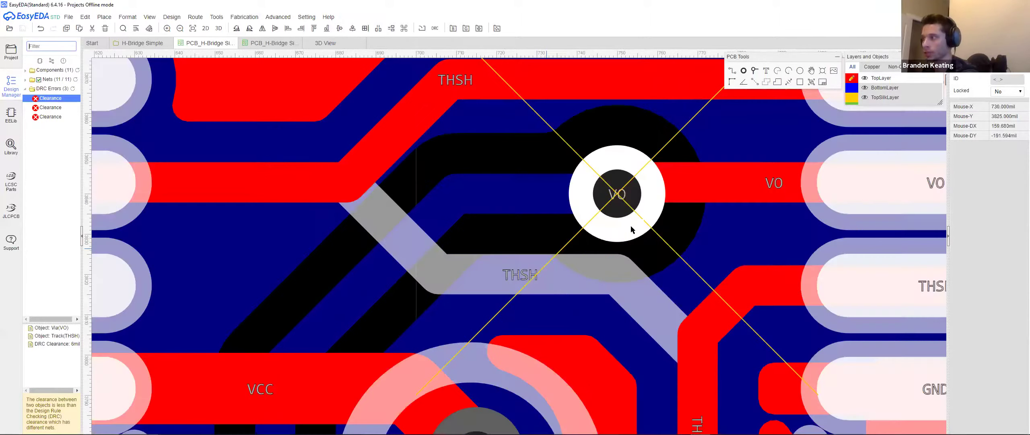
{"action": "scroll", "coordinate": [621, 227], "scroll_direction": "down", "scroll_amount": 4}
{"action": "scroll", "coordinate": [570, 238], "scroll_direction": "up", "scroll_amount": 2}
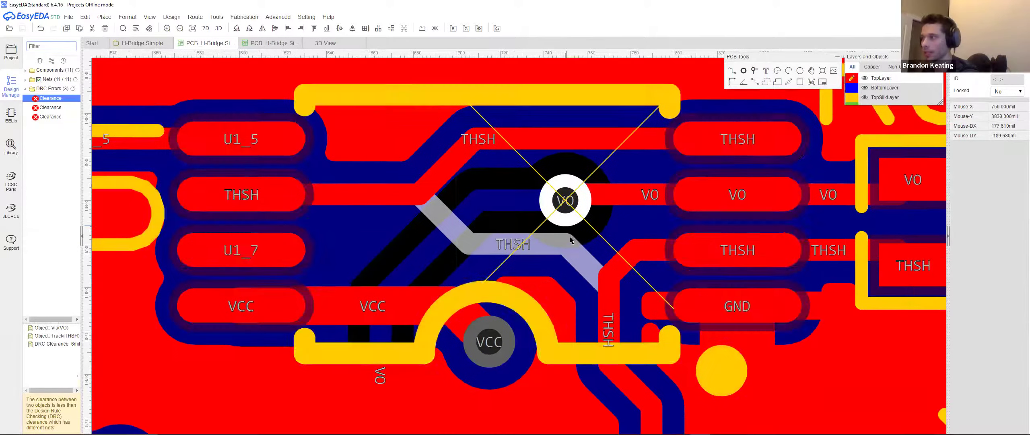
{"action": "scroll", "coordinate": [570, 238], "scroll_direction": "down", "scroll_amount": 2}
{"action": "scroll", "coordinate": [560, 161], "scroll_direction": "down", "scroll_amount": 2}
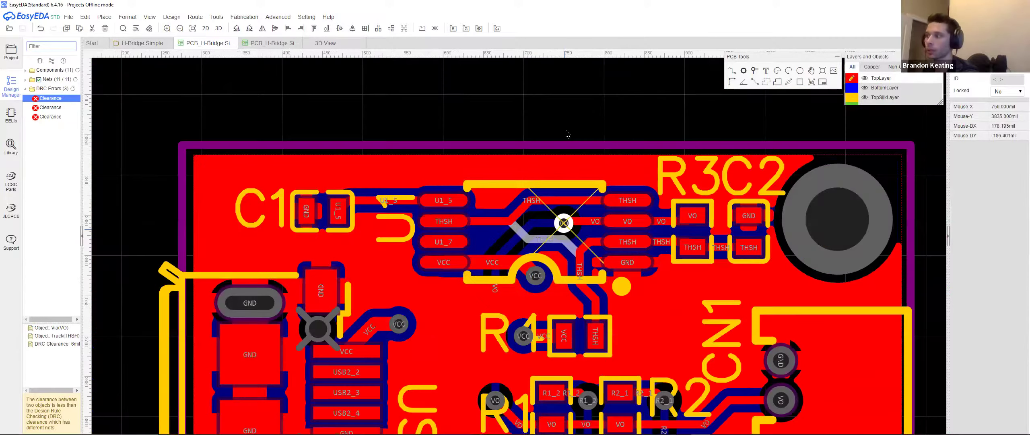
- Try to move the THSH track segment below U1's VO via and switch the top-layer GND copper area's fill style to No Solid
{"action": "key", "text": "ctrl+z"}
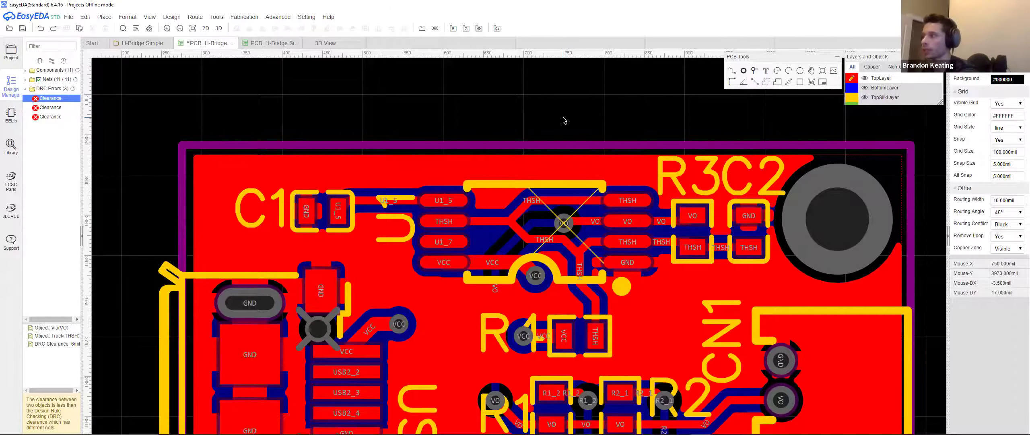
{"action": "right_click_drag", "start_coordinate": [497, 88], "coordinate": [495, 88]}
{"action": "left_click_drag", "start_coordinate": [489, 210], "coordinate": [495, 229]}
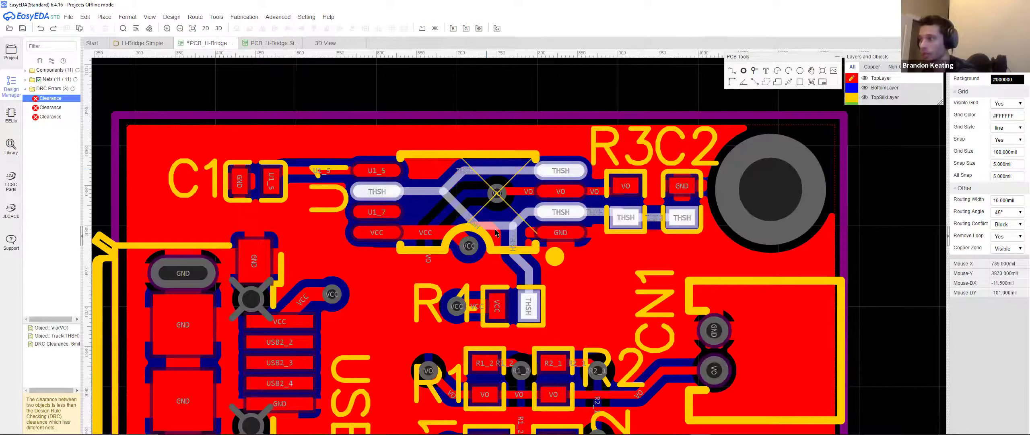
{"action": "left_click", "coordinate": [513, 188]}
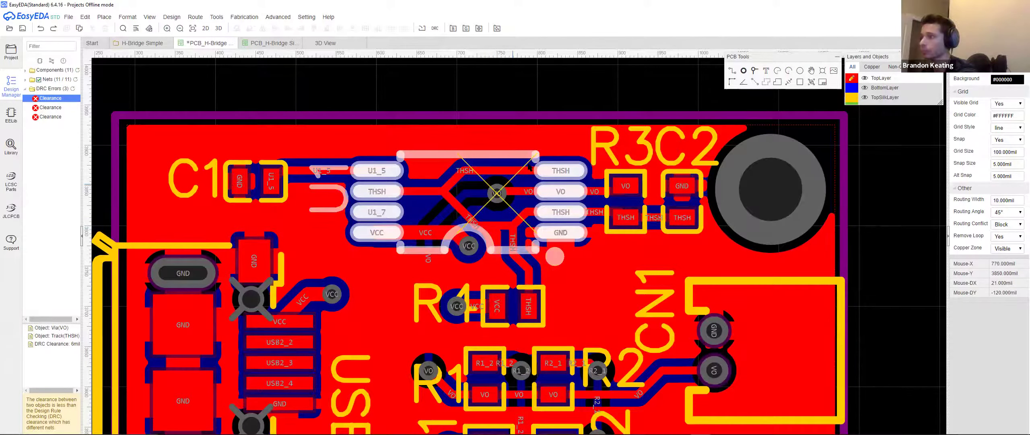
{"action": "left_click", "coordinate": [462, 125]}
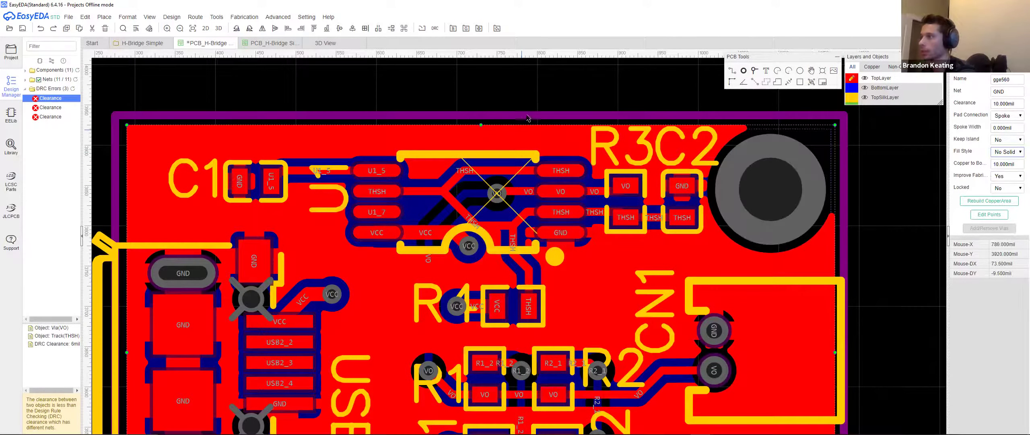
{"action": "right_click_drag", "start_coordinate": [520, 134], "coordinate": [523, 106]}
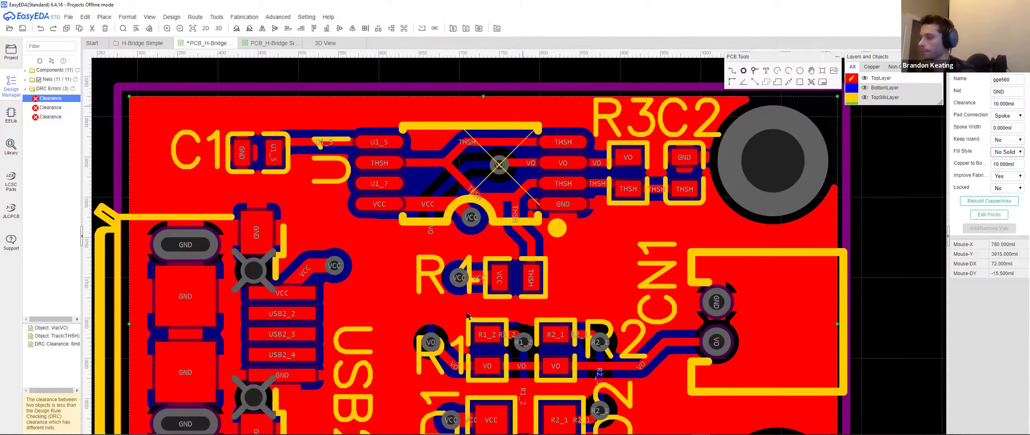
{"action": "scroll", "coordinate": [467, 316], "scroll_direction": "down", "scroll_amount": 2}
{"action": "left_click", "coordinate": [890, 261]}
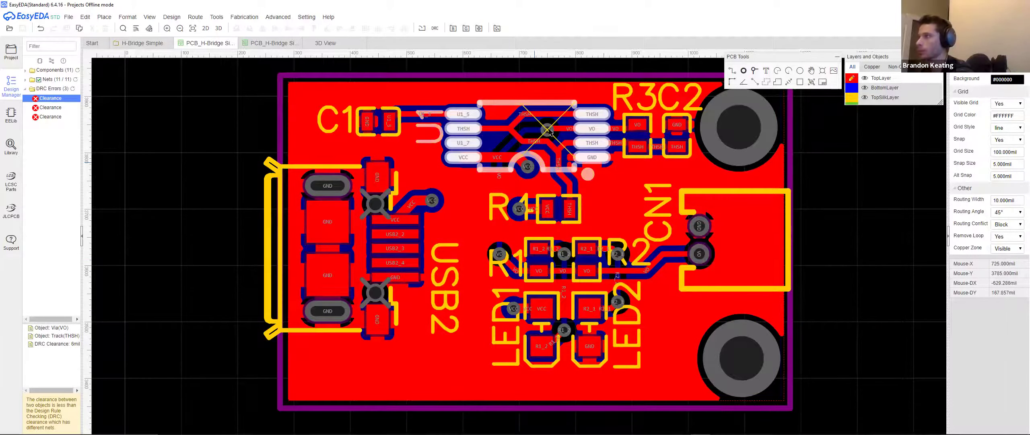
- Set the fill style of the top-layer GND copper area to No Solid
{"action": "scroll", "coordinate": [565, 138], "scroll_direction": "up", "scroll_amount": 1}
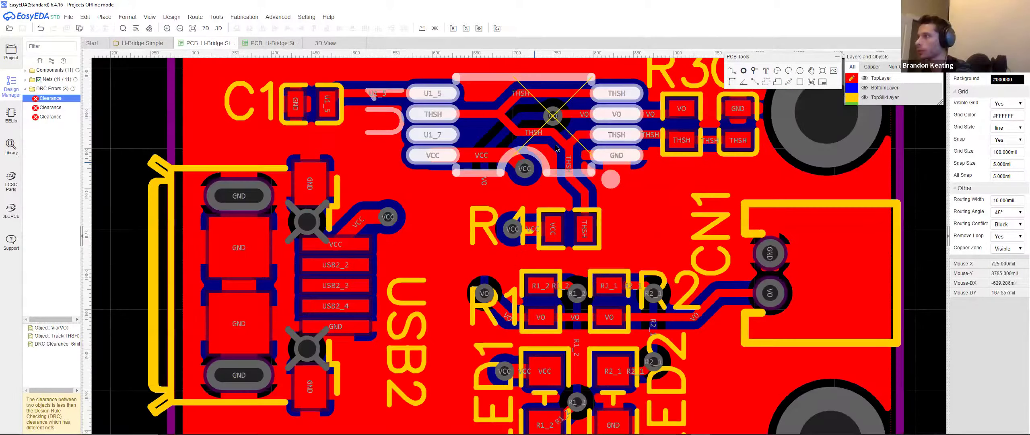
{"action": "scroll", "coordinate": [630, 98], "scroll_direction": "up", "scroll_amount": 1}
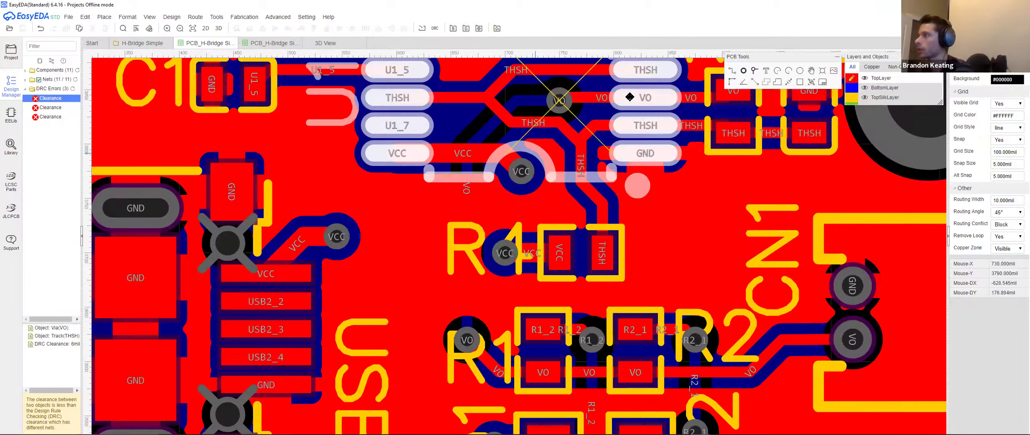
{"action": "scroll", "coordinate": [552, 149], "scroll_direction": "down", "scroll_amount": 3}
{"action": "left_click", "coordinate": [629, 98]}
{"action": "left_click", "coordinate": [1007, 152]}
{"action": "left_click", "coordinate": [1006, 169]}
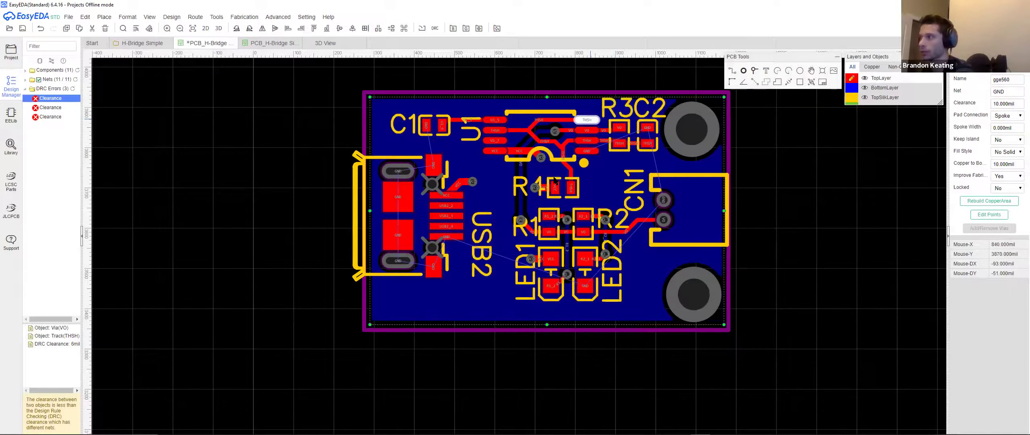
- Shift the horizontal THSH track segment farther below the VO via and set the top-layer GND copper area's fill style to Solid
{"action": "scroll", "coordinate": [561, 177], "scroll_direction": "up", "scroll_amount": 2}
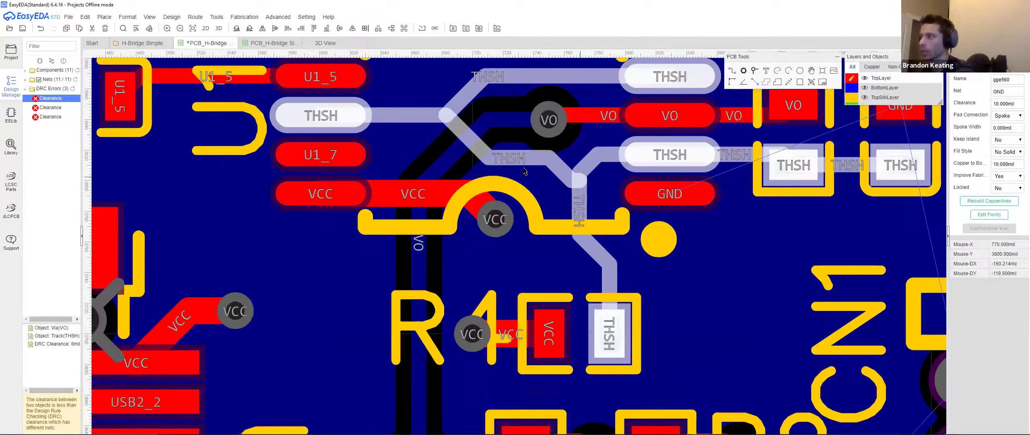
{"action": "left_click_drag", "start_coordinate": [523, 160], "coordinate": [512, 181]}
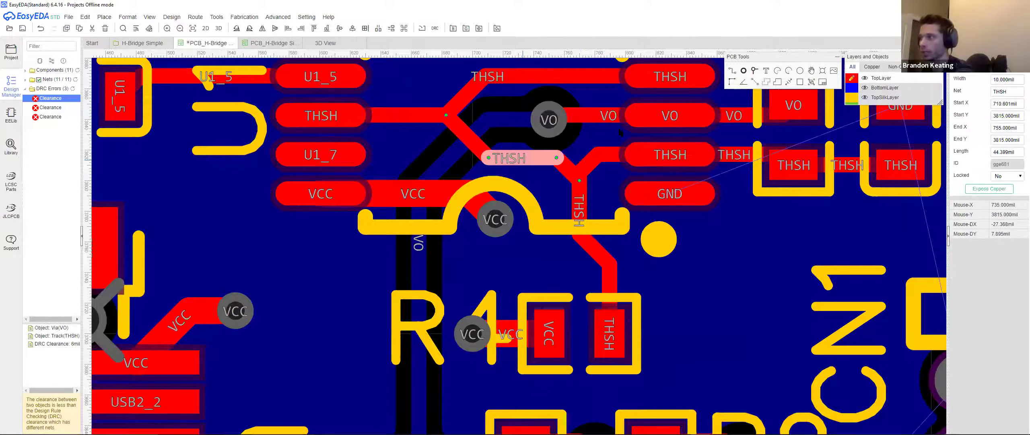
{"action": "scroll", "coordinate": [512, 180], "scroll_direction": "down", "scroll_amount": 6}
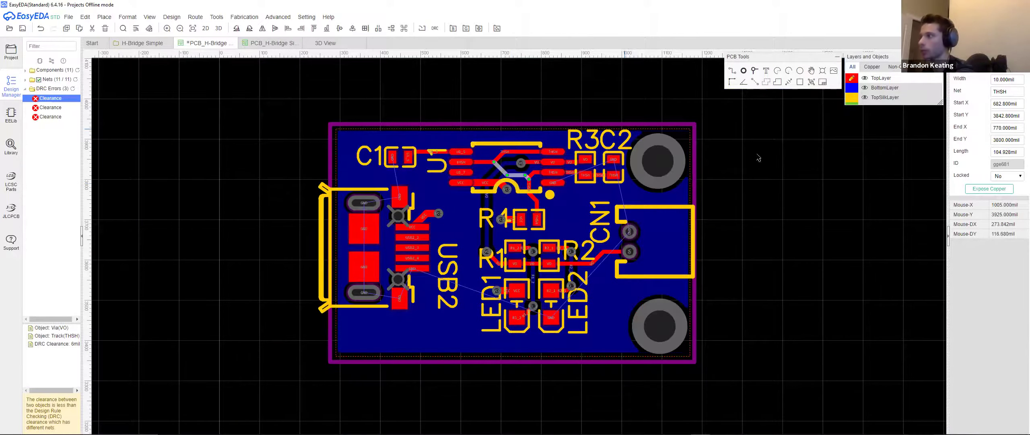
{"action": "left_click", "coordinate": [701, 179]}
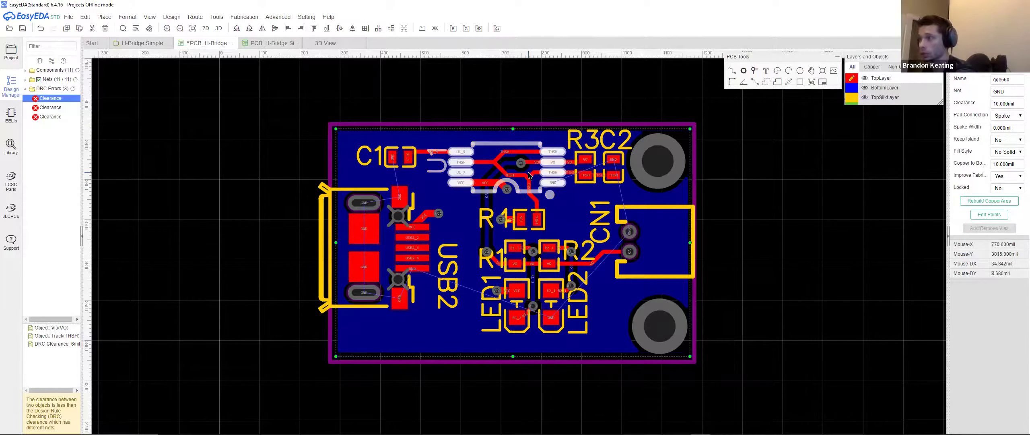
{"action": "left_click", "coordinate": [1014, 153]}
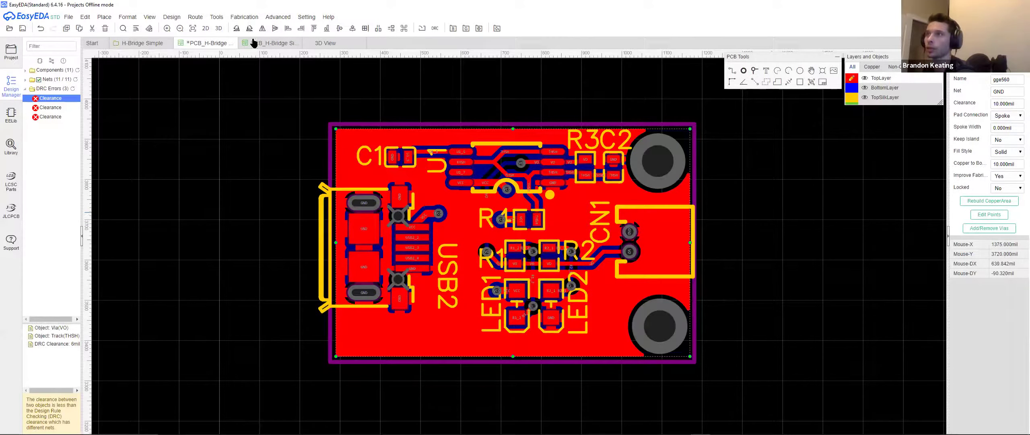
- Save the board and rerun the design rule check through the Gerber generation command
{"action": "left_click", "coordinate": [247, 18]}
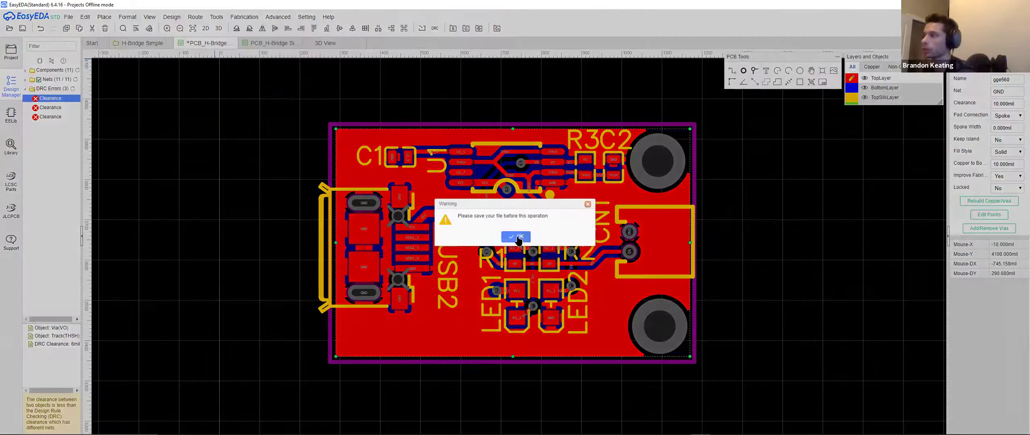
{"action": "left_click", "coordinate": [517, 242]}
{"action": "left_click", "coordinate": [249, 18]}
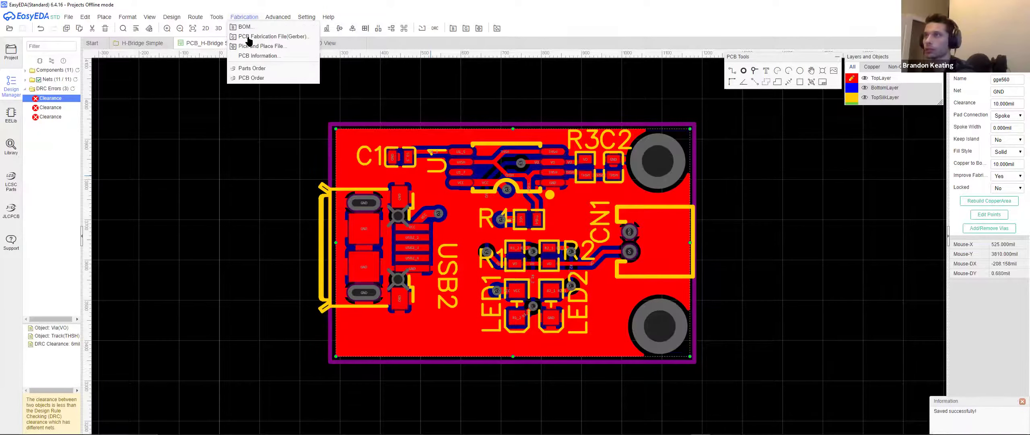
{"action": "left_click", "coordinate": [261, 36]}
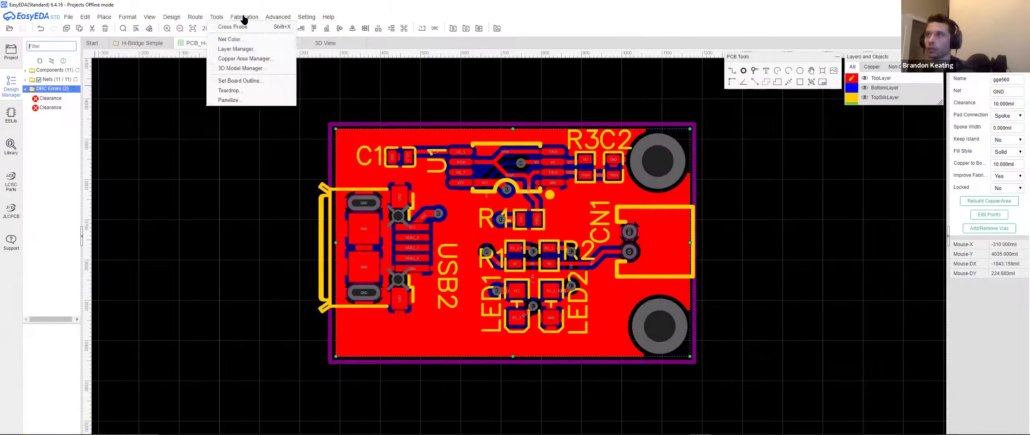
- Generate the Gerber files without another design rule check and save them in Downloads as Gerber_PCB_TODAY
{"action": "mouse_move", "coordinate": [242, 18]}
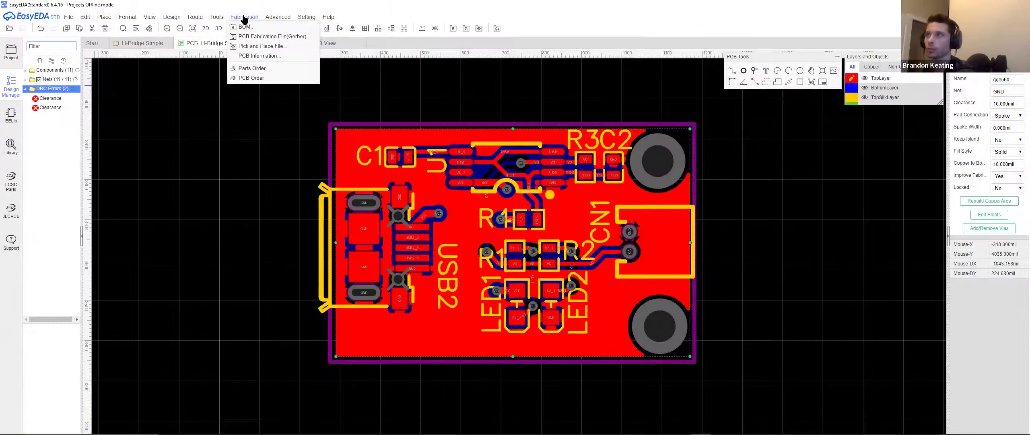
{"action": "left_click", "coordinate": [266, 36]}
{"action": "left_click", "coordinate": [534, 237]}
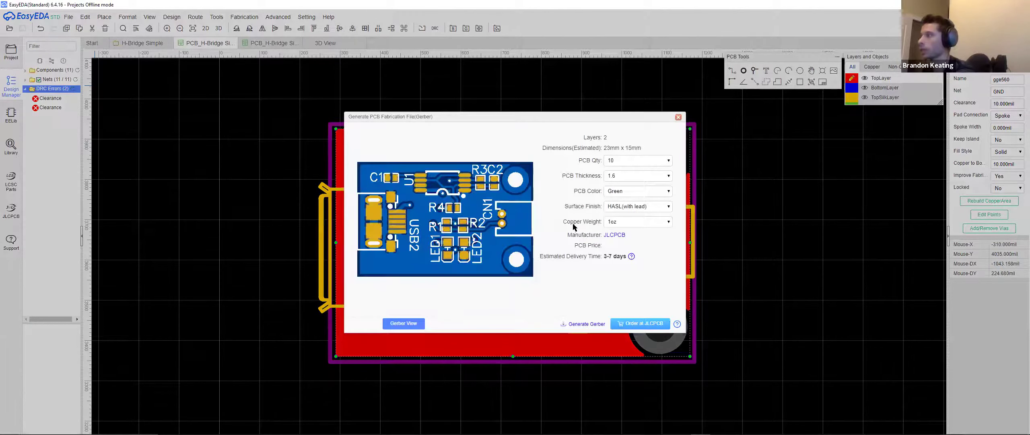
{"action": "left_click", "coordinate": [584, 324]}
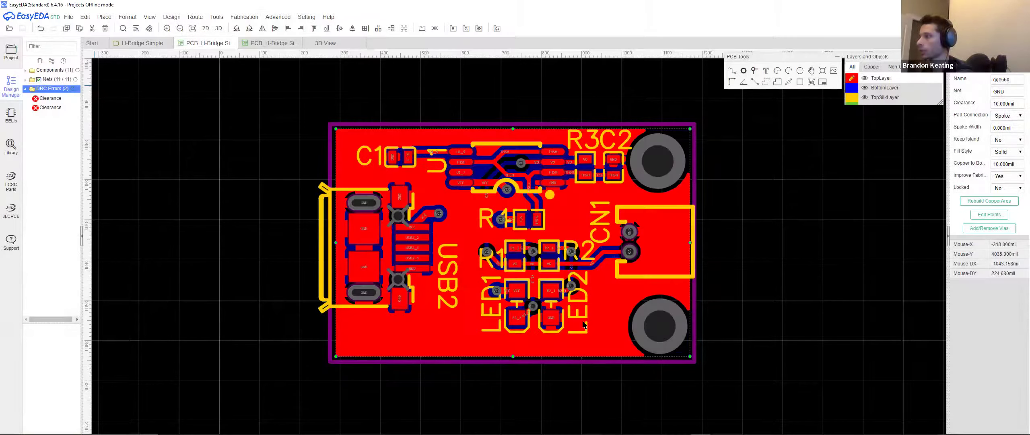
{"action": "left_click_drag", "start_coordinate": [163, 162], "coordinate": [83, 166]}
{"action": "type", "text": "TODAY"}
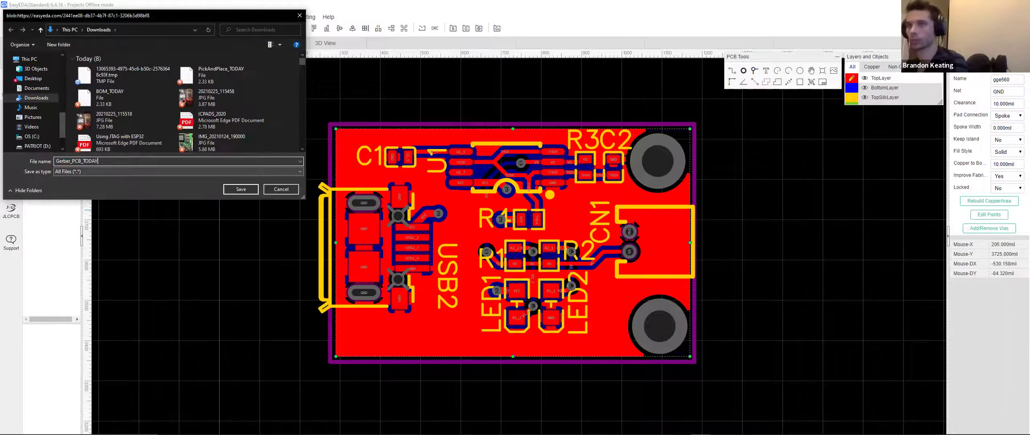
{"action": "left_click", "coordinate": [240, 189]}
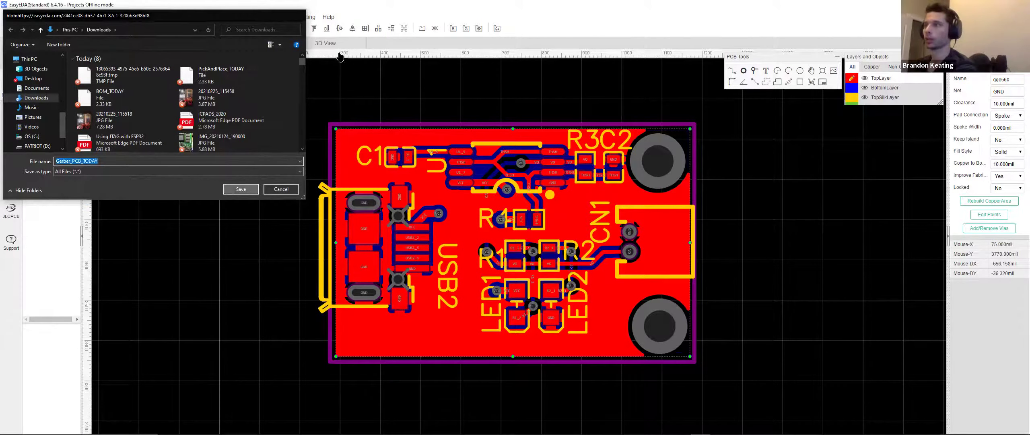
- Start a JLCPCB order from the Gerber generation command, skipping the design rule check, and open the instant quote form
{"action": "left_click", "coordinate": [238, 17]}
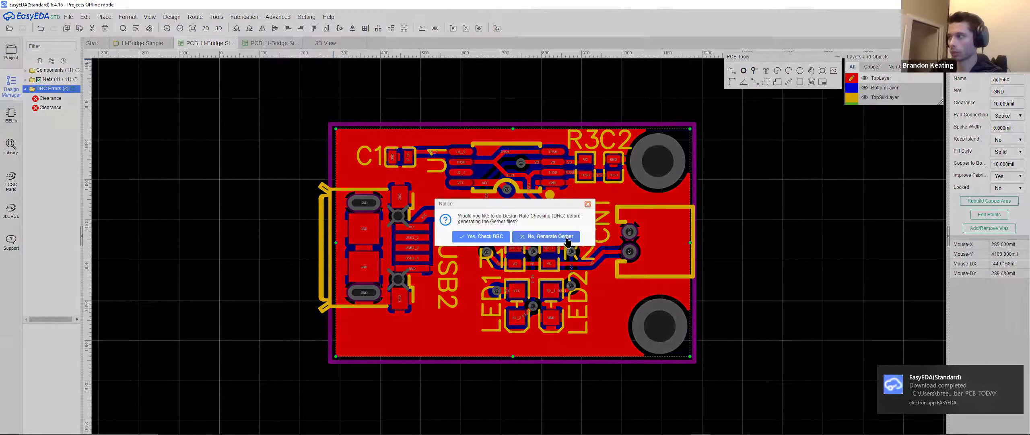
{"action": "left_click", "coordinate": [567, 240]}
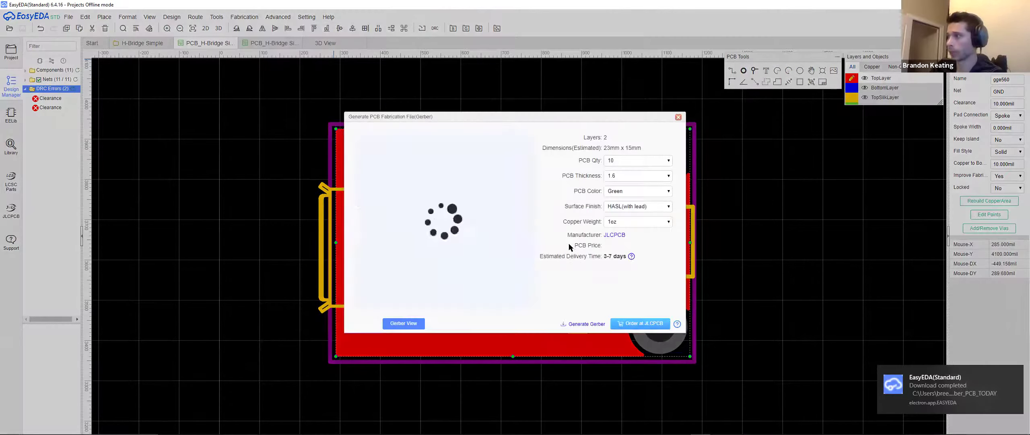
{"action": "left_click", "coordinate": [636, 324]}
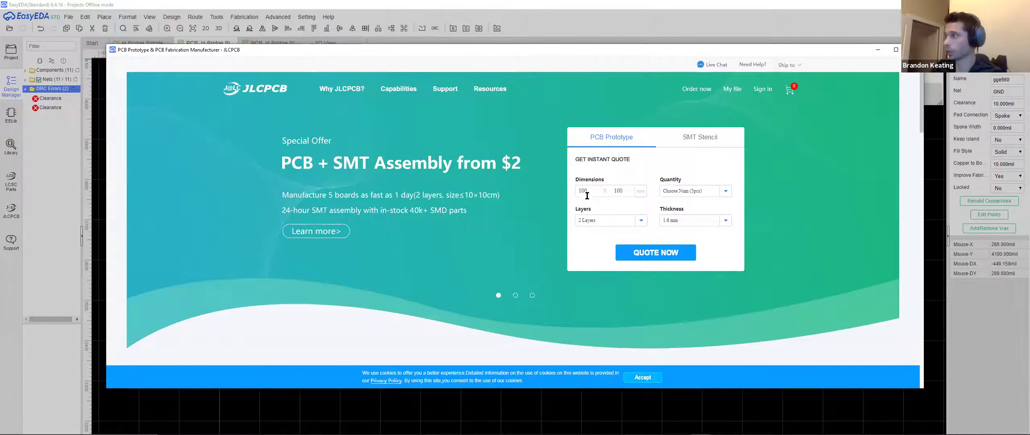
{"action": "double_click", "coordinate": [587, 195]}
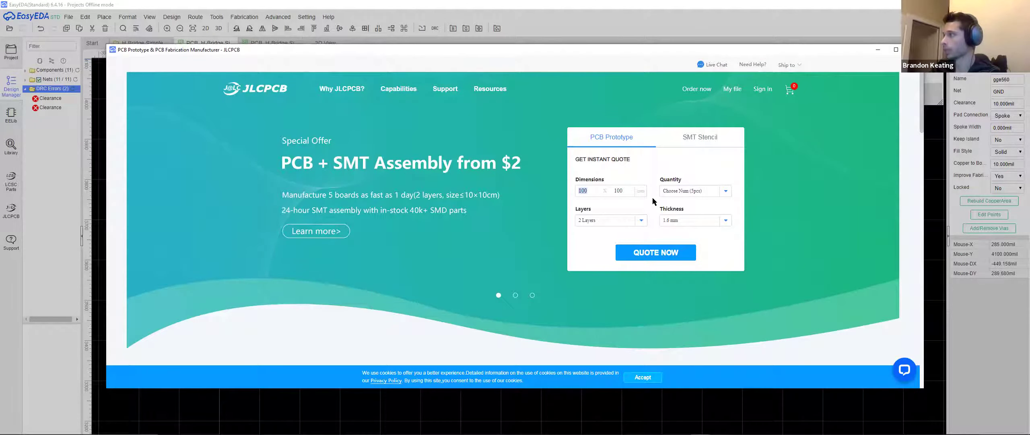
{"action": "left_click", "coordinate": [650, 246]}
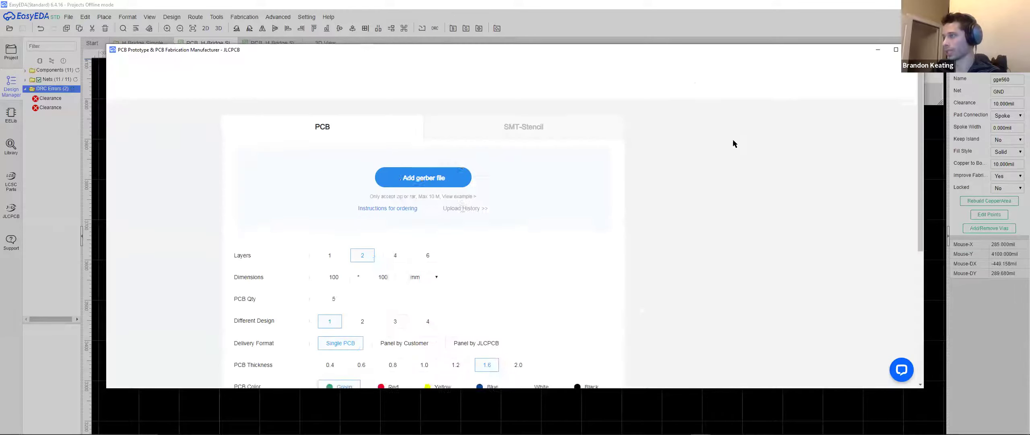
- Try to upload the extensionless Gerber file from Downloads to the JLCPCB quote form
{"action": "left_click", "coordinate": [421, 183]}
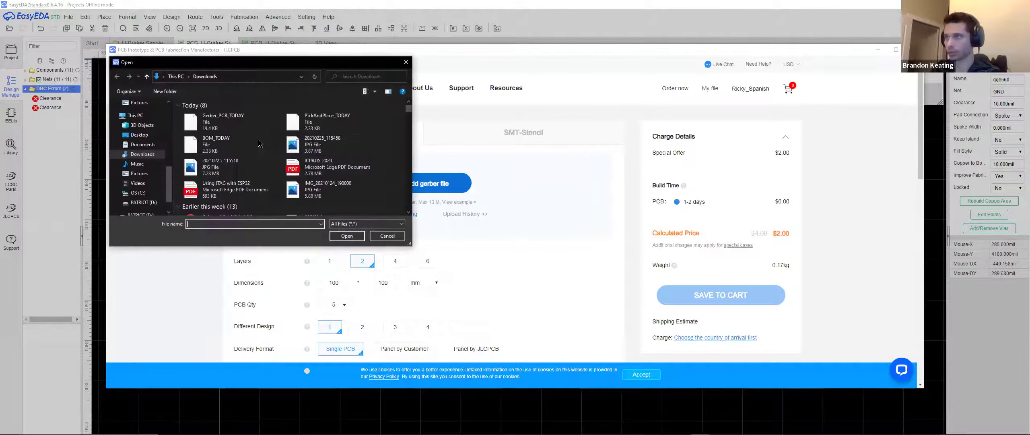
{"action": "left_click", "coordinate": [344, 237]}
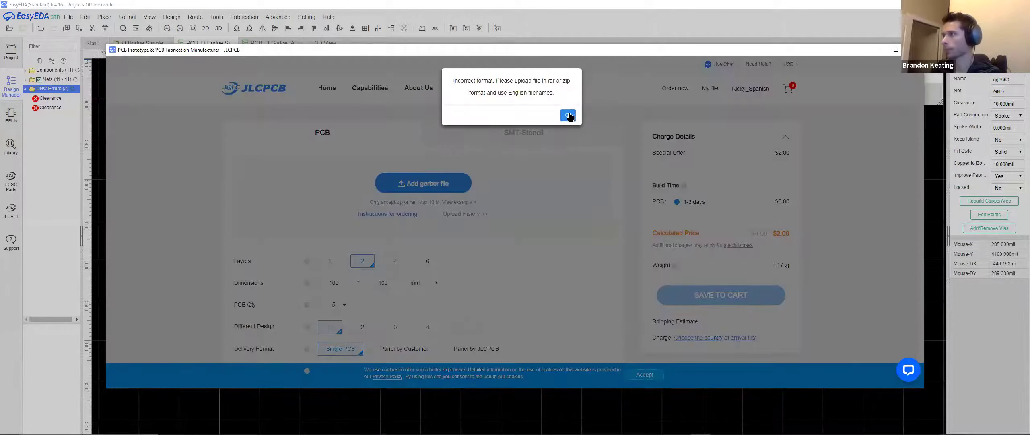
{"action": "left_click", "coordinate": [569, 115]}
- Return to EasyEDA and save the generated Gerber files in Downloads as Gerber_PCB_H-Bridge Simple_2_2021-02-25
{"action": "left_click", "coordinate": [878, 49]}
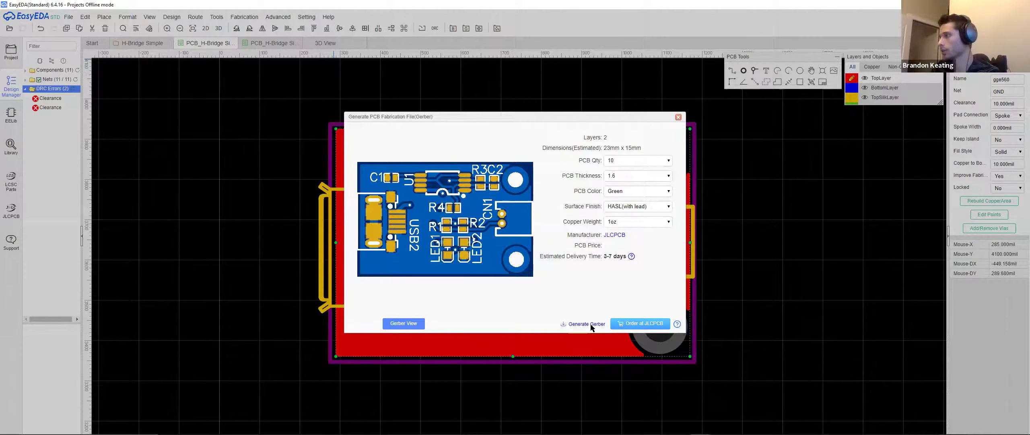
{"action": "left_click", "coordinate": [588, 324]}
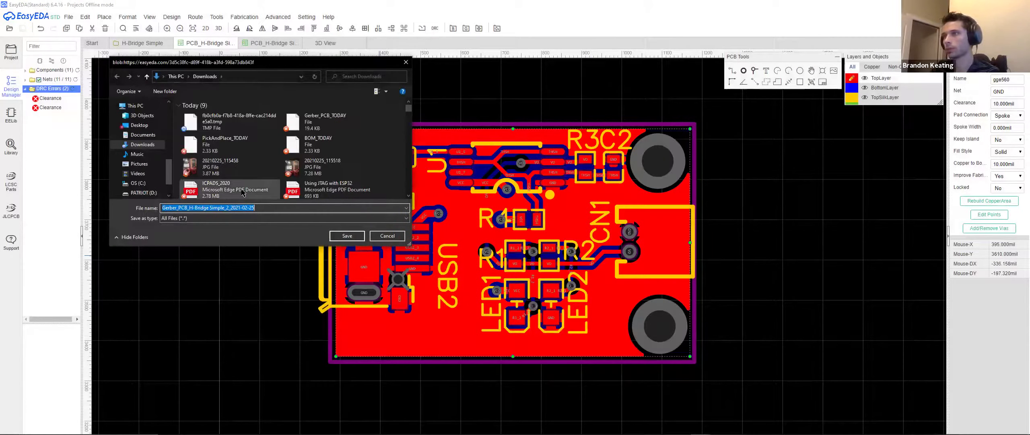
{"action": "left_click", "coordinate": [347, 236]}
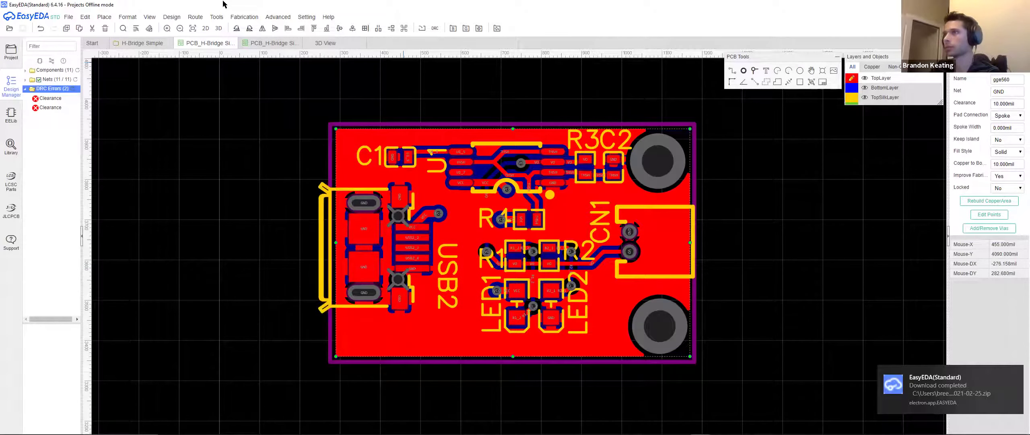
{"action": "left_click", "coordinate": [244, 17]}
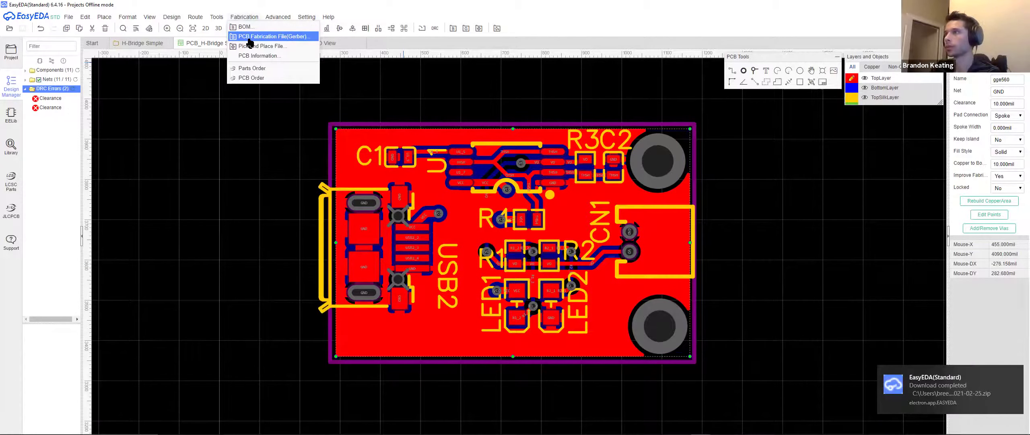
{"action": "left_click", "coordinate": [257, 36]}
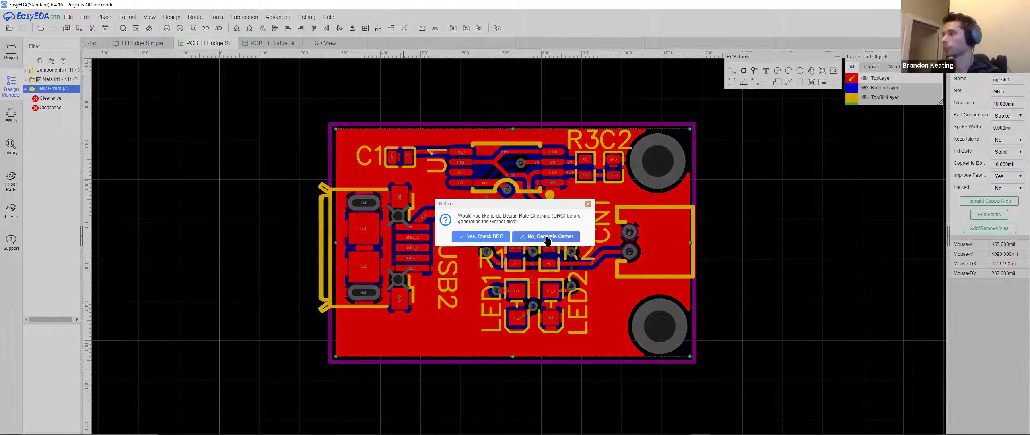
{"action": "left_click", "coordinate": [554, 233]}
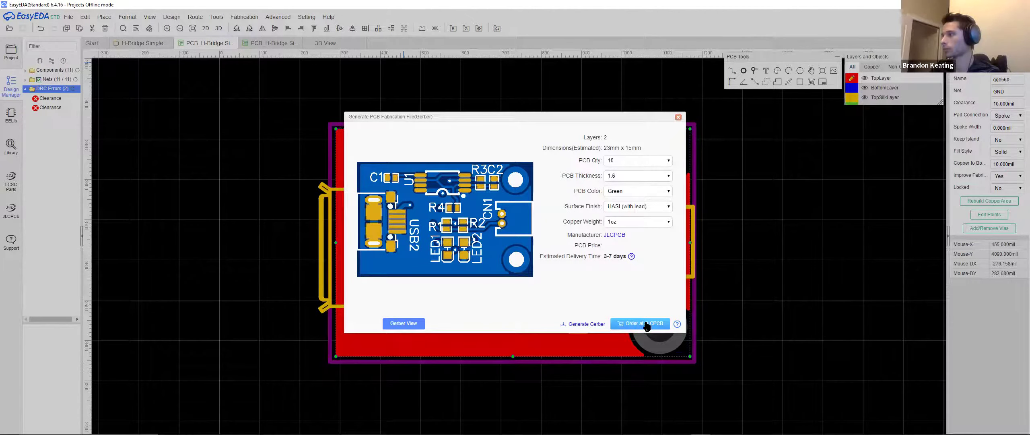
- Switch to the JLCPCB window and upload the Gerber_PCB_H-Bridge Simple_2_2021-02-25 archive to the quote form
{"action": "left_click", "coordinate": [700, 427]}
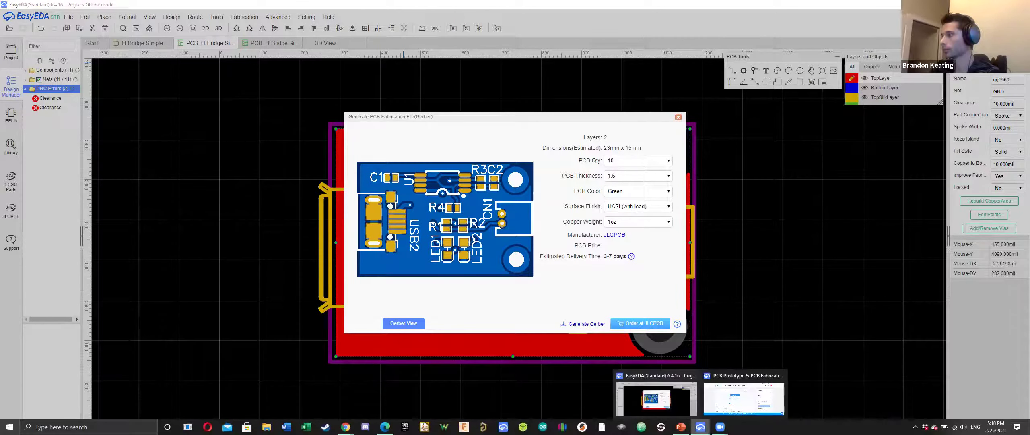
{"action": "left_click", "coordinate": [750, 395]}
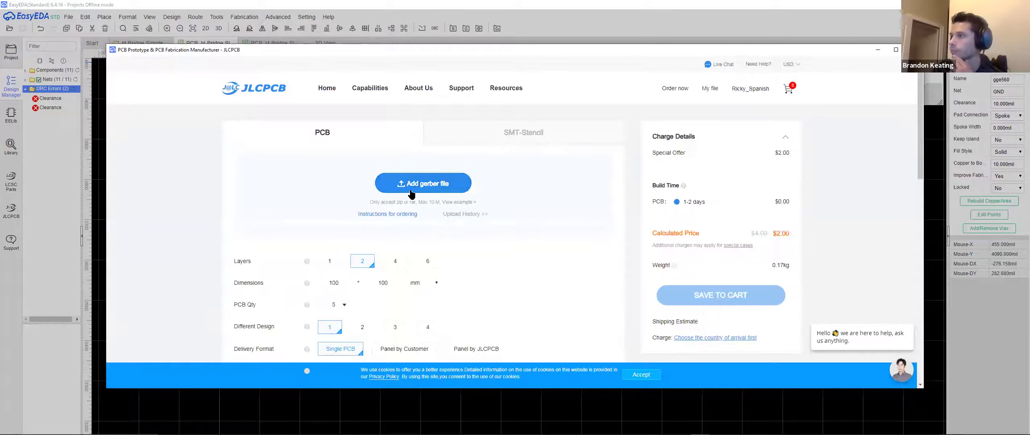
{"action": "left_click", "coordinate": [410, 192]}
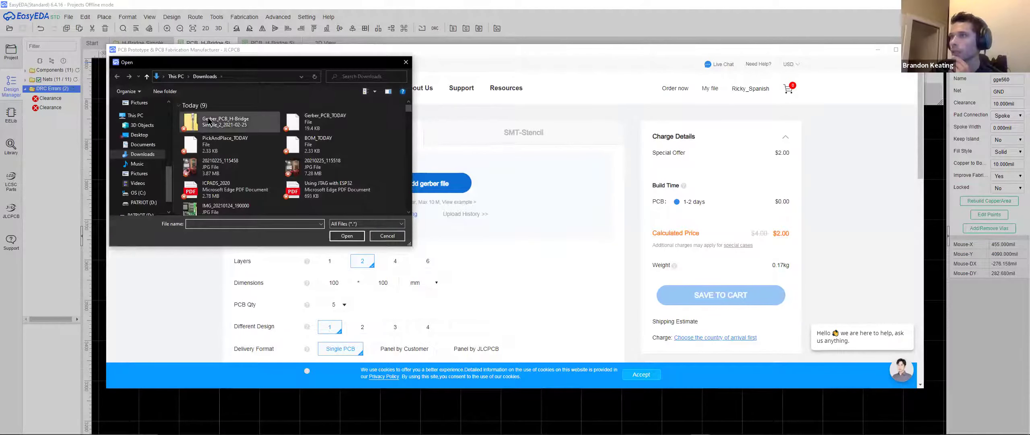
{"action": "left_click", "coordinate": [219, 124]}
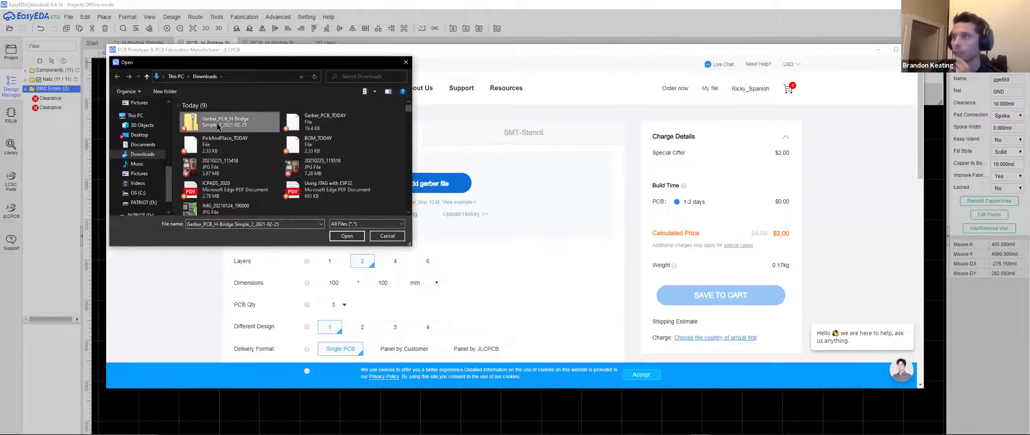
{"action": "left_click", "coordinate": [347, 236]}
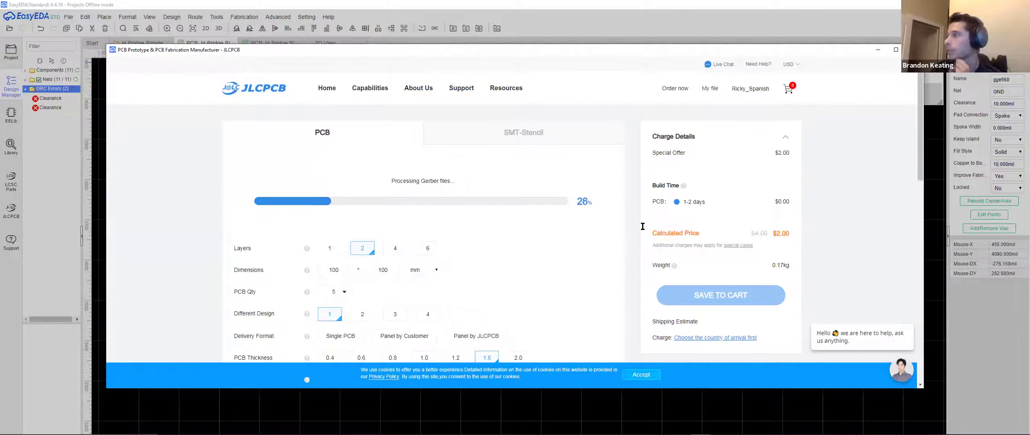
- Return to EasyEDA, close the Gerber dialog and export the BOM to Downloads as BOM_H-Bridge Simple_2021-02-25
{"action": "left_click", "coordinate": [572, 15]}
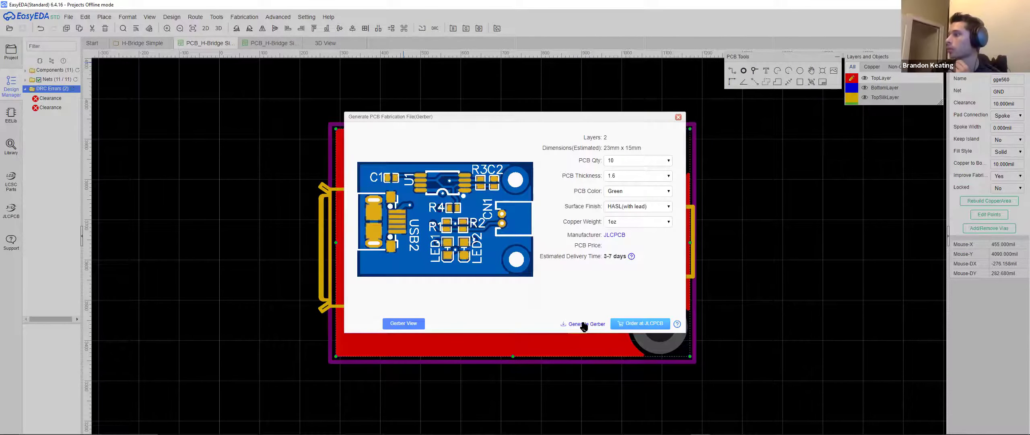
{"action": "left_click", "coordinate": [678, 117]}
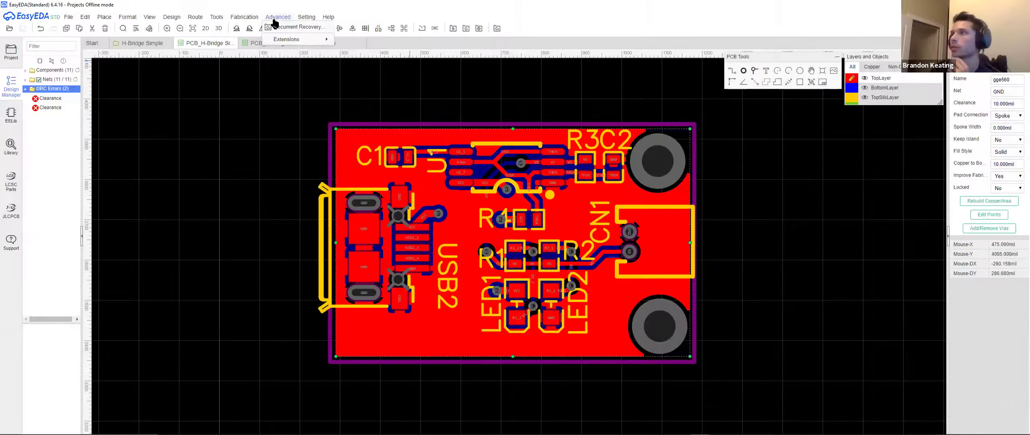
{"action": "left_click", "coordinate": [244, 16]}
{"action": "left_click", "coordinate": [244, 27]}
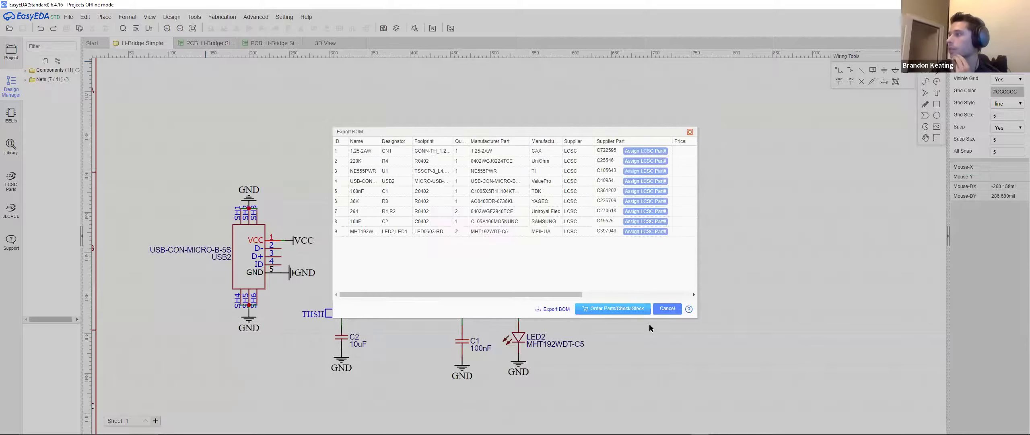
{"action": "left_click", "coordinate": [554, 309]}
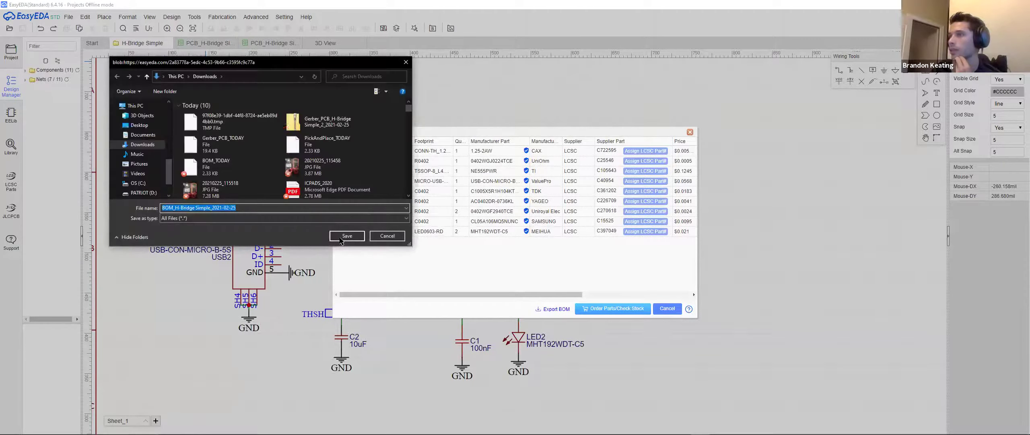
{"action": "key", "text": "Return"}
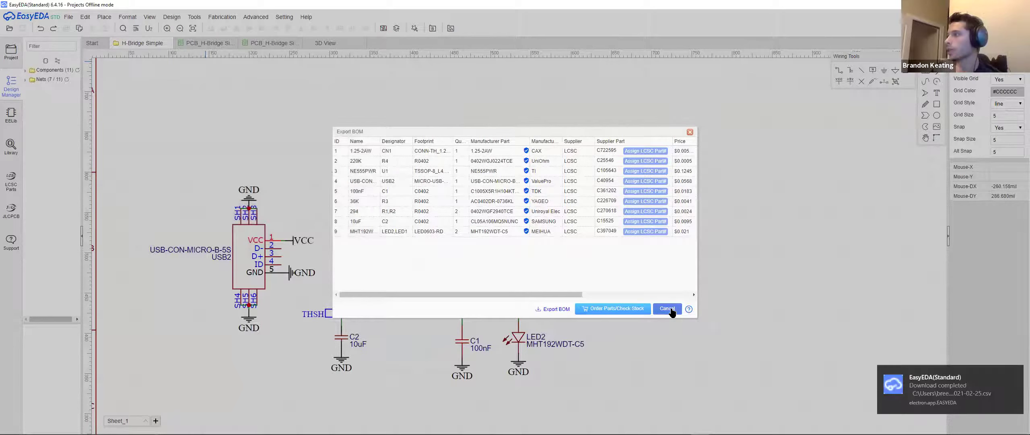
{"action": "left_click", "coordinate": [667, 309]}
- Export the PCB's pick and place file to Downloads as PickAndPlace_PCB_H-Bridge Simple_2_2021-02-25, leaving both export options unchecked
{"action": "mouse_move", "coordinate": [244, 19]}
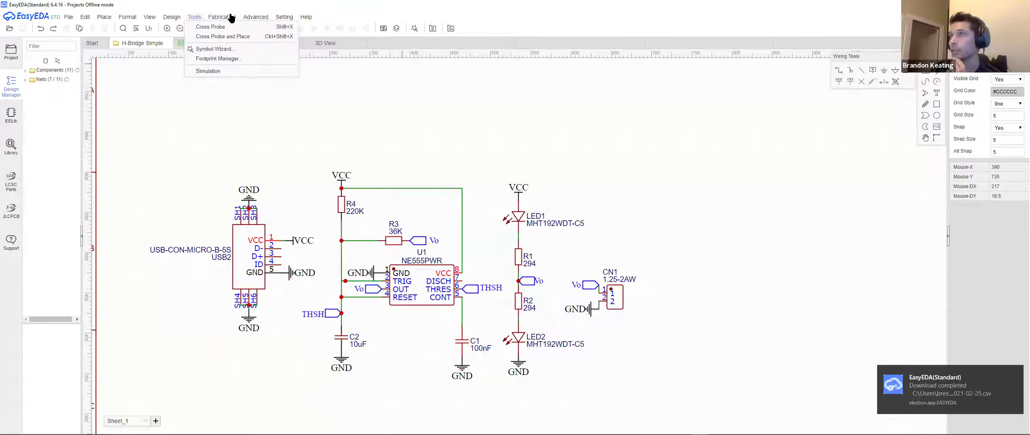
{"action": "mouse_move", "coordinate": [173, 19]}
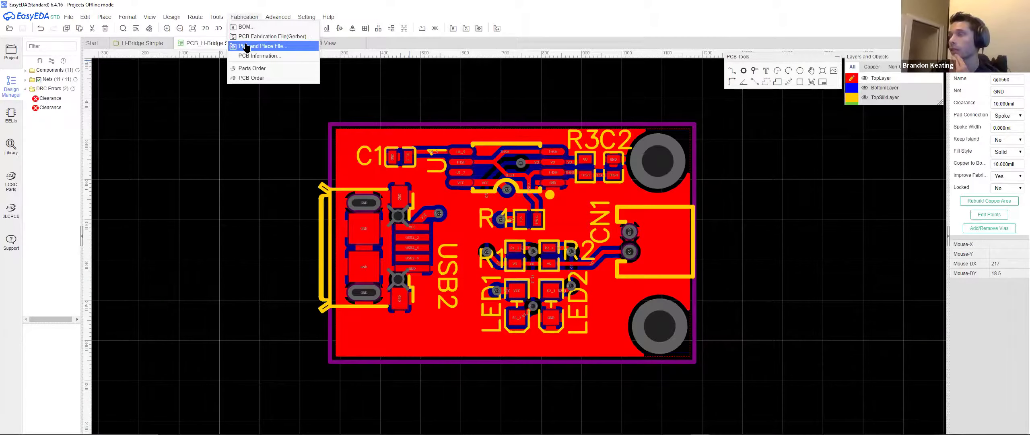
{"action": "left_click", "coordinate": [247, 47]}
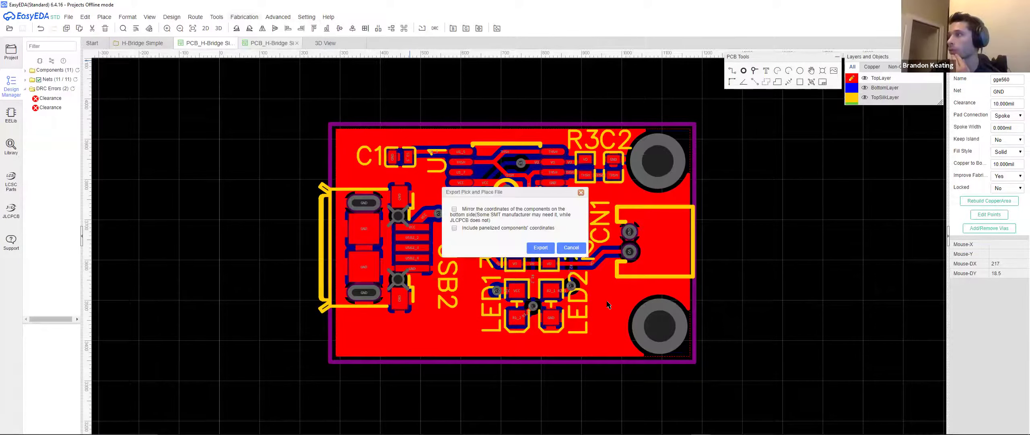
{"action": "left_click", "coordinate": [548, 248]}
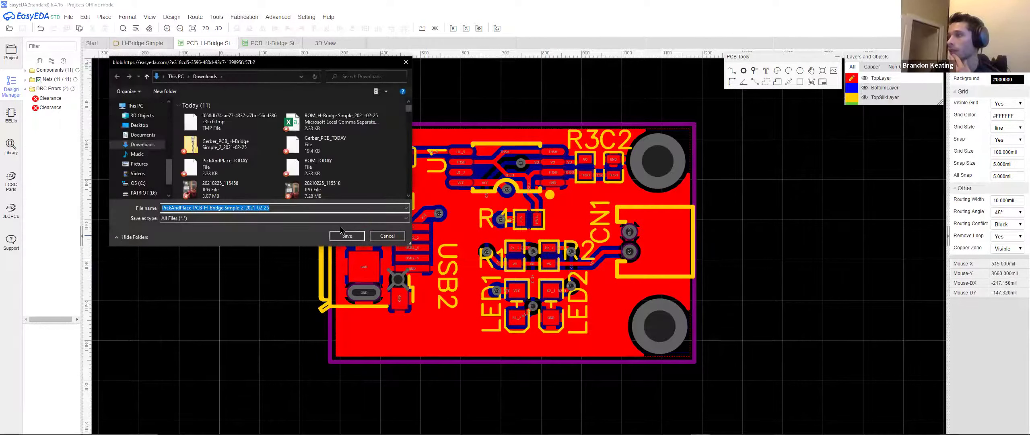
{"action": "left_click", "coordinate": [349, 237]}
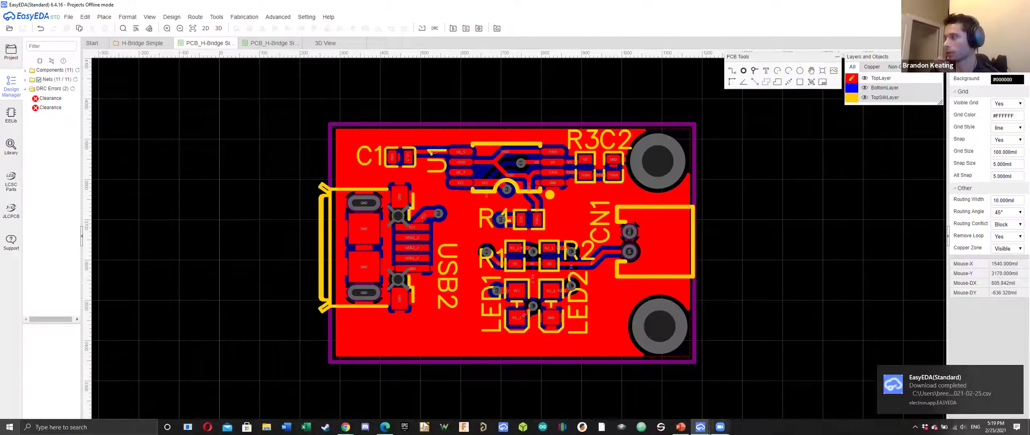
- Switch to the JLCPCB order form, set the PCB color to Black and check the board preview and remaining fabrication options
{"action": "mouse_move", "coordinate": [701, 426]}
{"action": "left_click", "coordinate": [723, 402]}
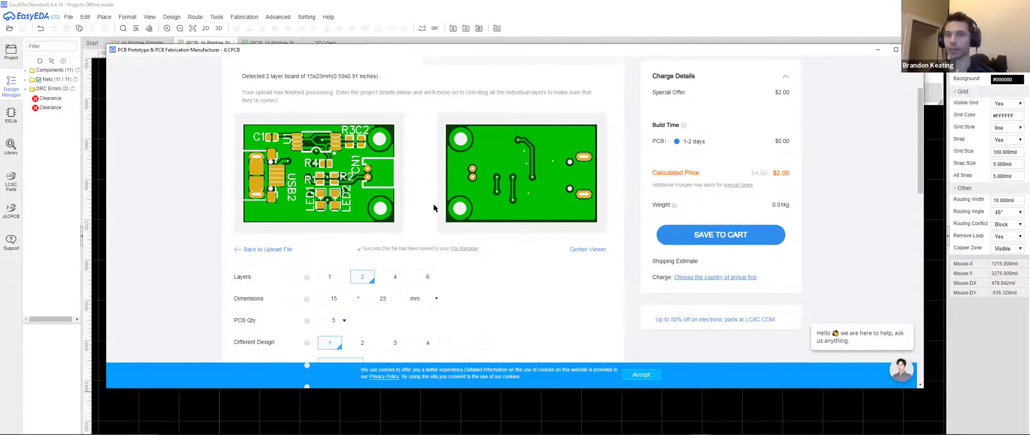
{"action": "scroll", "coordinate": [433, 210], "scroll_direction": "down", "scroll_amount": 2}
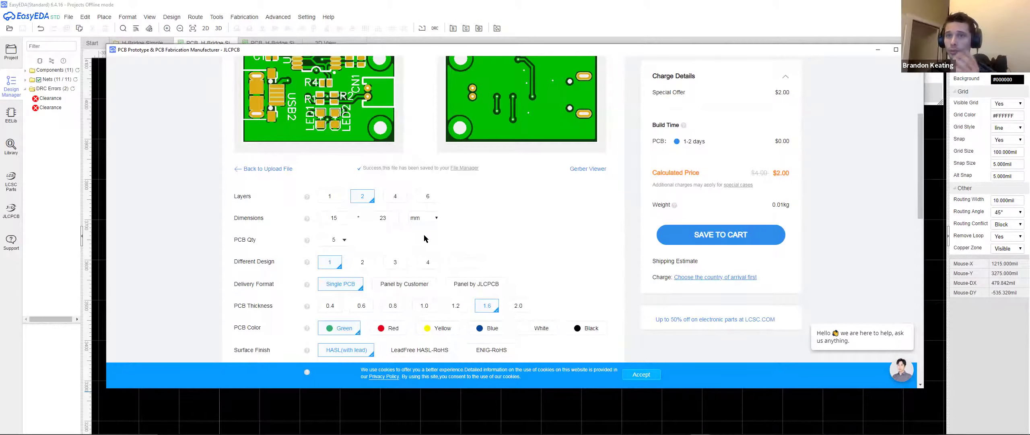
{"action": "scroll", "coordinate": [419, 245], "scroll_direction": "down", "scroll_amount": 1}
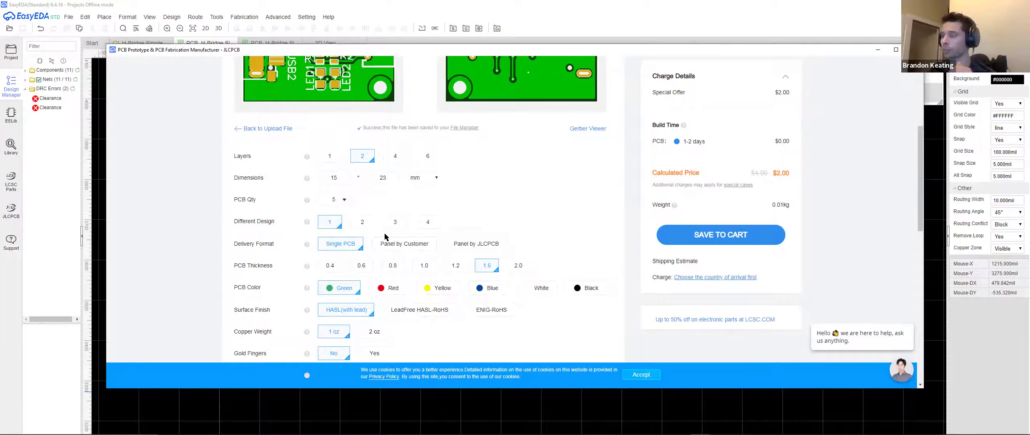
{"action": "scroll", "coordinate": [386, 233], "scroll_direction": "down", "scroll_amount": 1}
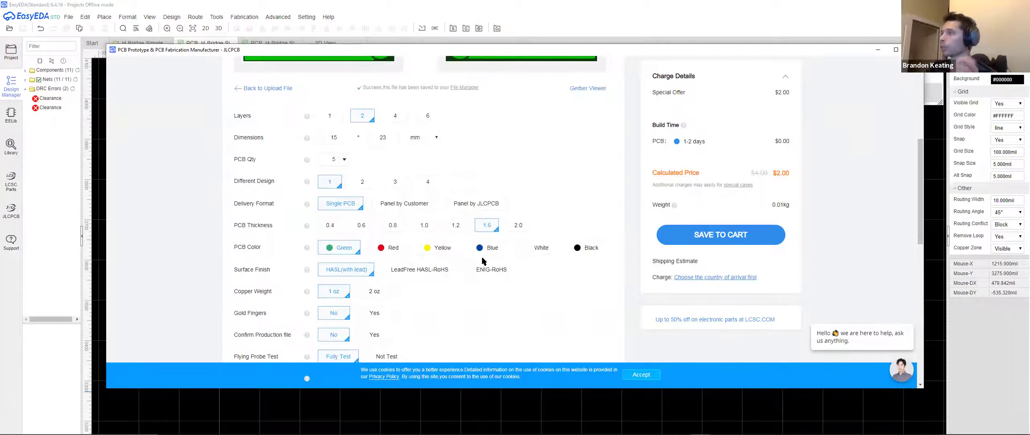
{"action": "left_click", "coordinate": [587, 249]}
{"action": "scroll", "coordinate": [582, 259], "scroll_direction": "up", "scroll_amount": 4}
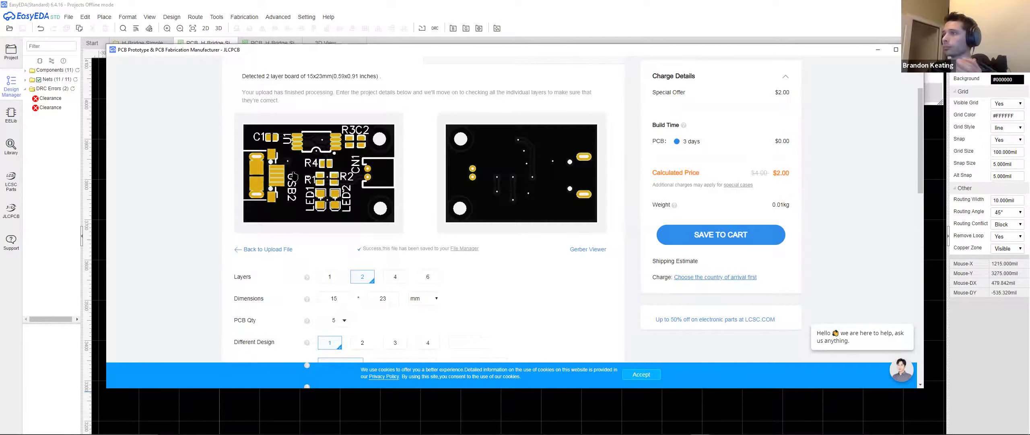
{"action": "scroll", "coordinate": [467, 189], "scroll_direction": "down", "scroll_amount": 5}
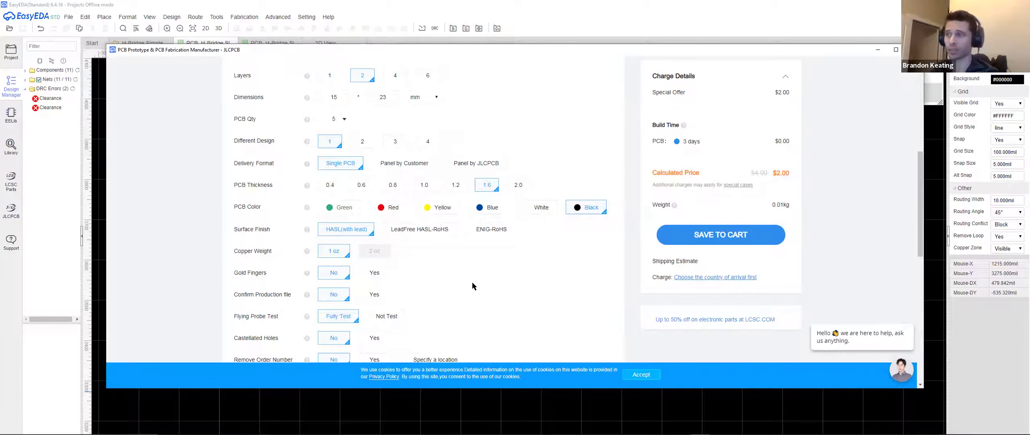
{"action": "scroll", "coordinate": [462, 271], "scroll_direction": "down", "scroll_amount": 2}
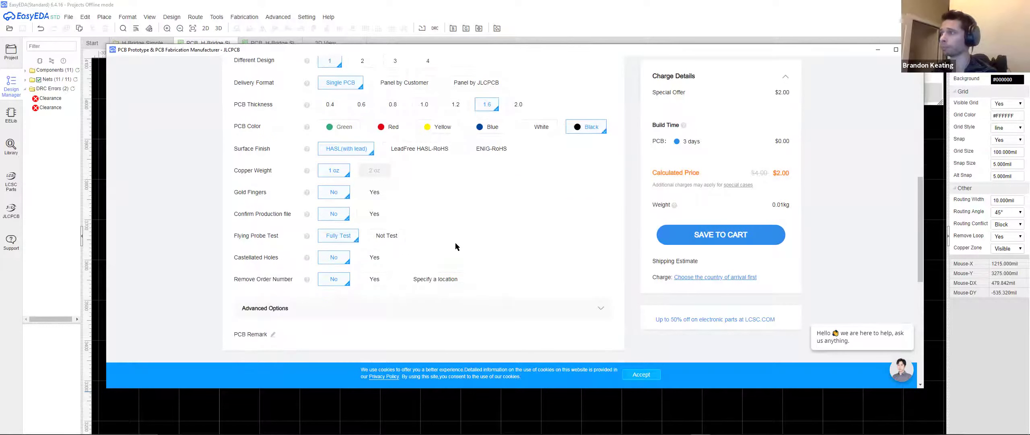
- Set the PCB surface finish to LeadFree HASL-RoHS after trying ENIG-RoHS
{"action": "scroll", "coordinate": [443, 241], "scroll_direction": "up", "scroll_amount": 1}
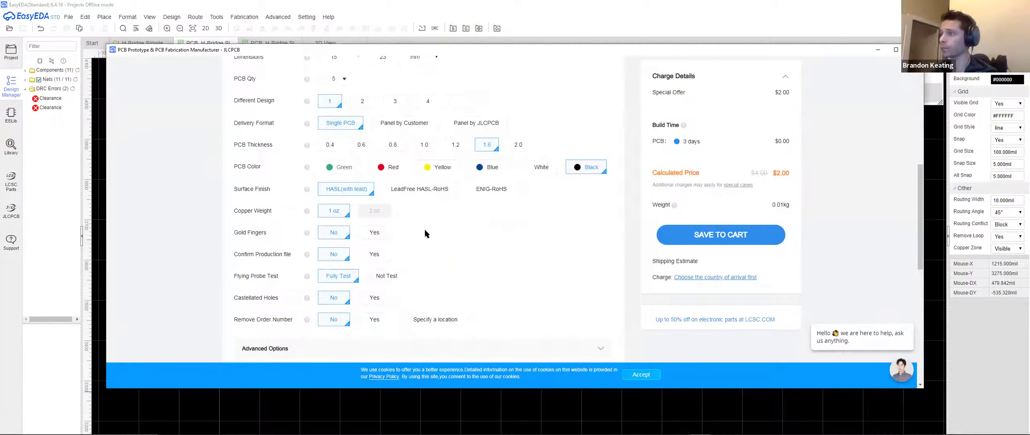
{"action": "left_click", "coordinate": [488, 190]}
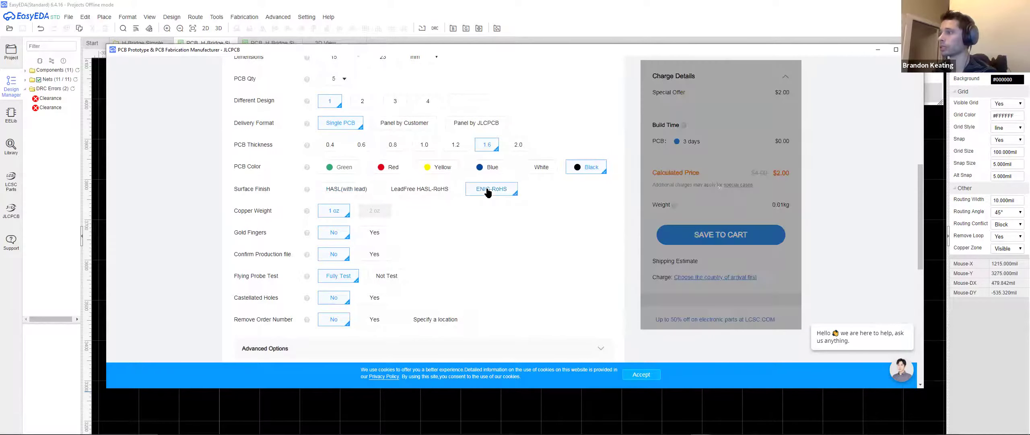
{"action": "left_click", "coordinate": [427, 188]}
- Try to enable SMT Assembly and examine its minimum board dimensions and available specs against the order's settings
{"action": "scroll", "coordinate": [452, 200], "scroll_direction": "down", "scroll_amount": 5}
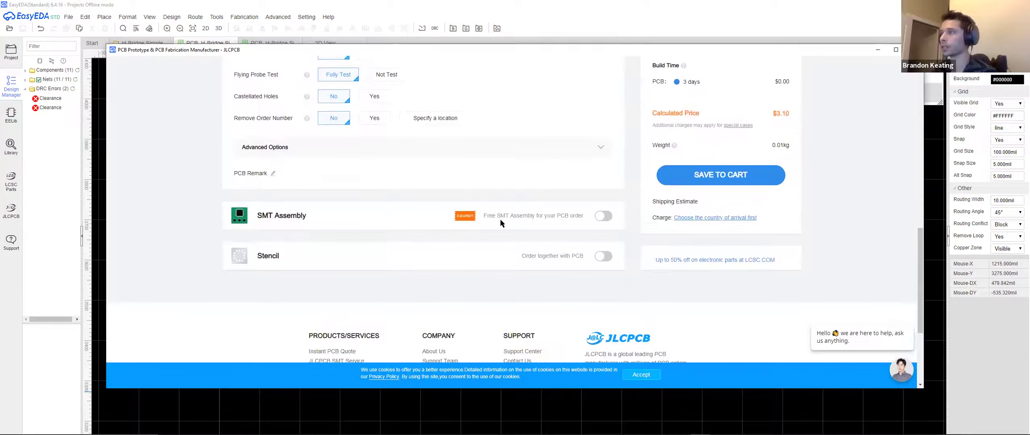
{"action": "left_click", "coordinate": [597, 221]}
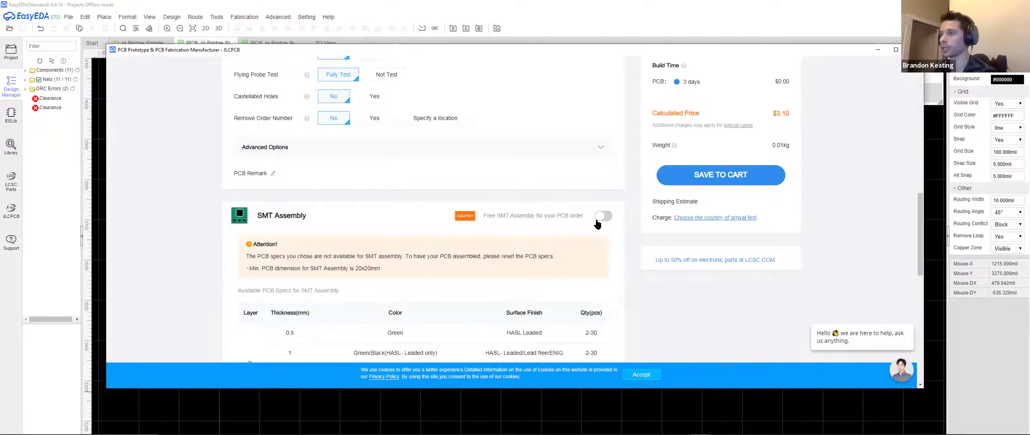
{"action": "scroll", "coordinate": [299, 159], "scroll_direction": "down", "scroll_amount": 4}
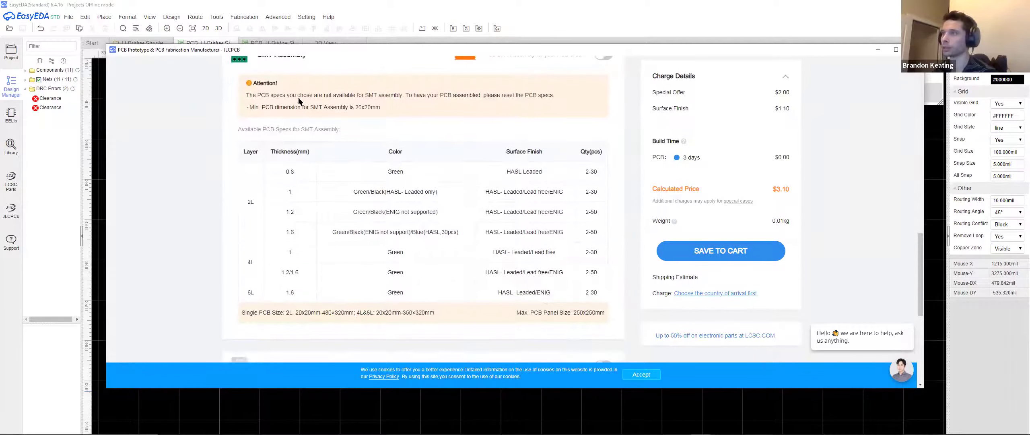
{"action": "left_click_drag", "start_coordinate": [330, 96], "coordinate": [396, 97]}
{"action": "left_click", "coordinate": [396, 97]}
{"action": "scroll", "coordinate": [460, 130], "scroll_direction": "up", "scroll_amount": 2}
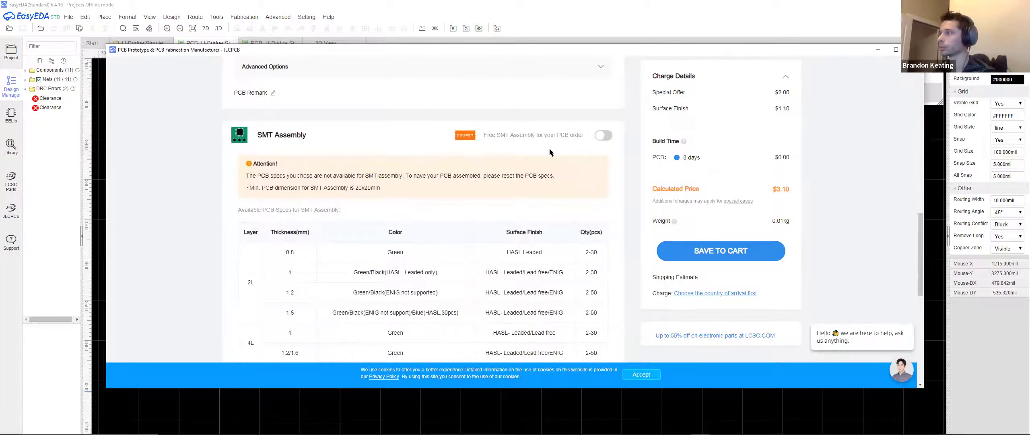
{"action": "scroll", "coordinate": [550, 151], "scroll_direction": "down", "scroll_amount": 5}
{"action": "scroll", "coordinate": [549, 149], "scroll_direction": "up", "scroll_amount": 3}
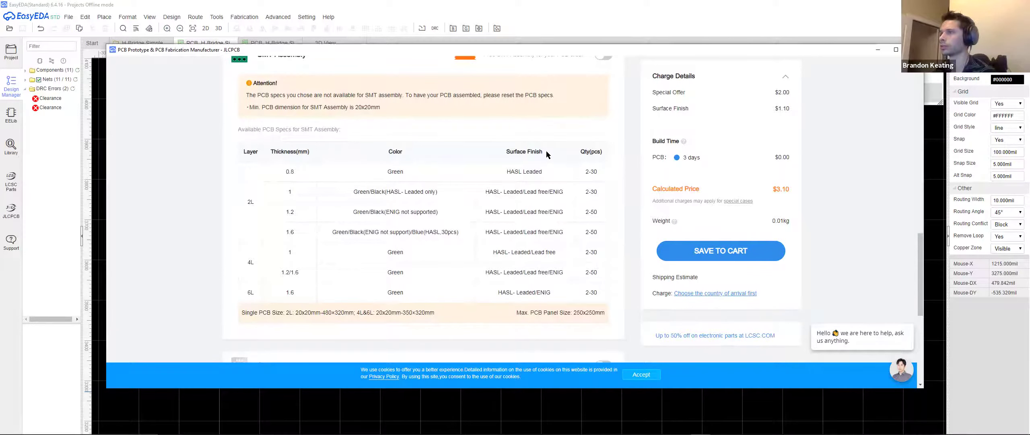
{"action": "scroll", "coordinate": [546, 151], "scroll_direction": "up", "scroll_amount": 10}
{"action": "scroll", "coordinate": [512, 161], "scroll_direction": "up", "scroll_amount": 5}
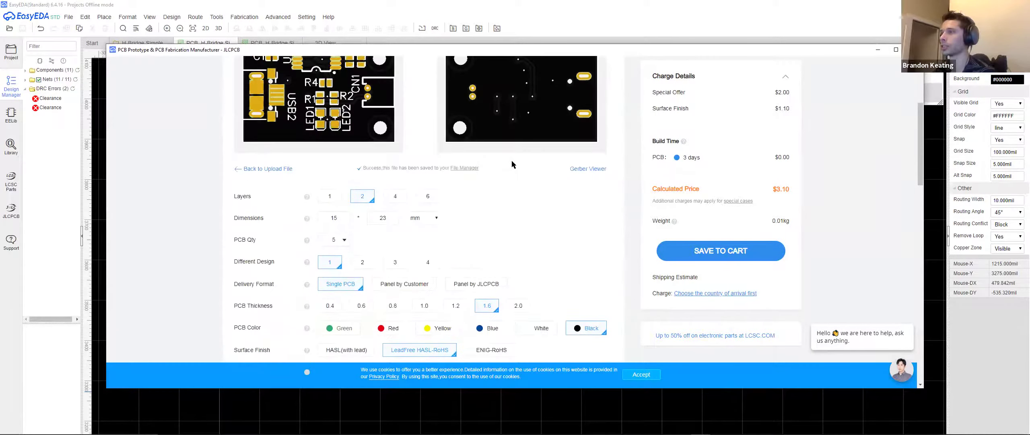
{"action": "scroll", "coordinate": [512, 186], "scroll_direction": "down", "scroll_amount": 2}
- Close the JLCPCB window and change the EasyEDA PCB canvas units to mm
{"action": "left_click", "coordinate": [915, 50]}
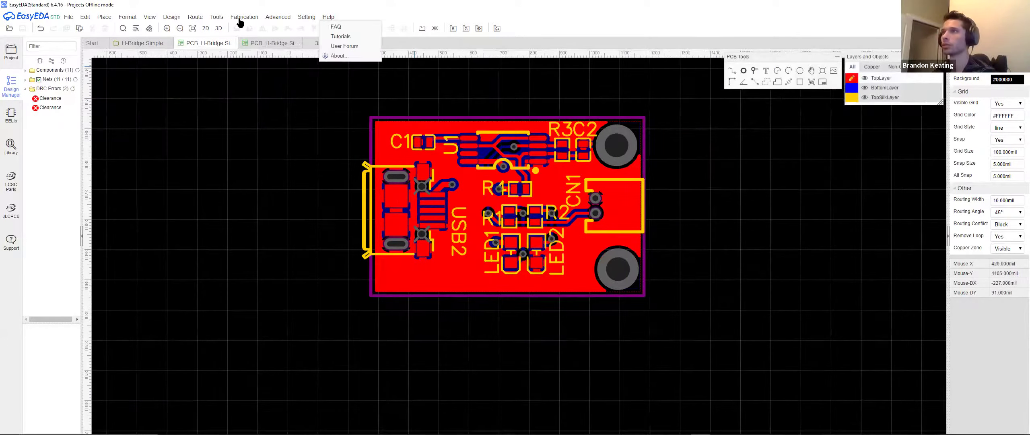
{"action": "left_click", "coordinate": [244, 17]}
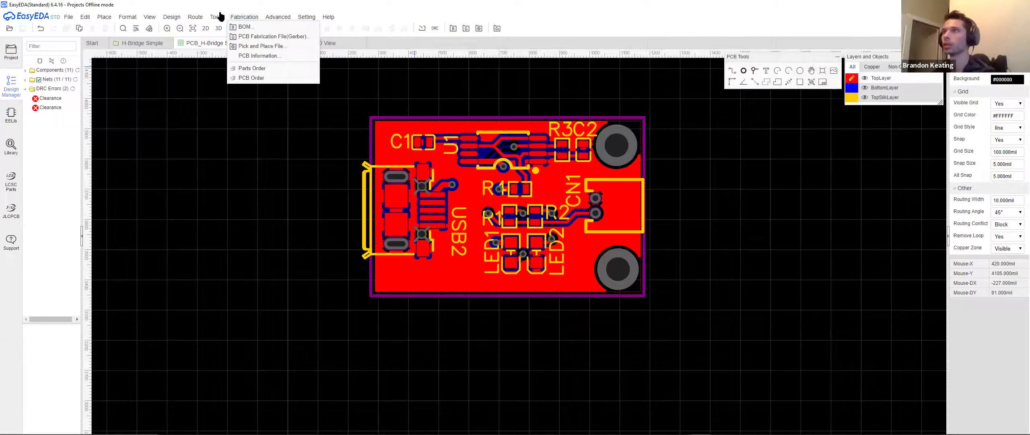
{"action": "mouse_move", "coordinate": [217, 16]}
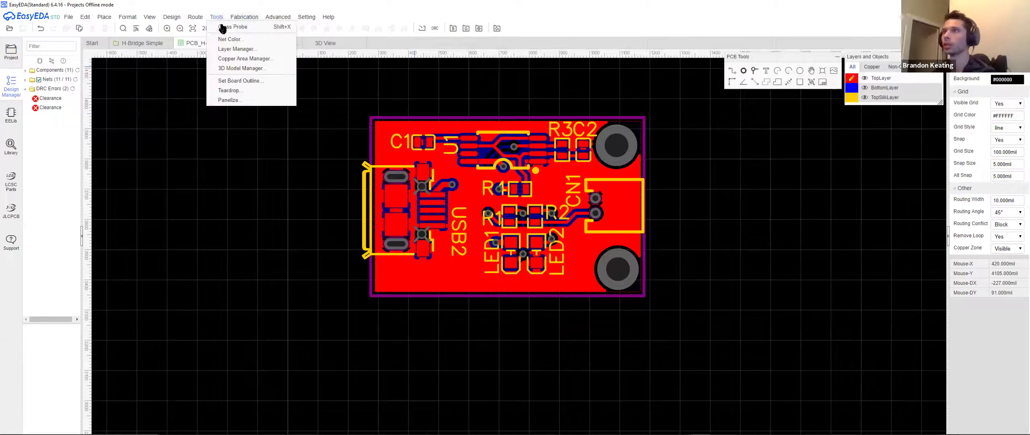
{"action": "left_click", "coordinate": [240, 81]}
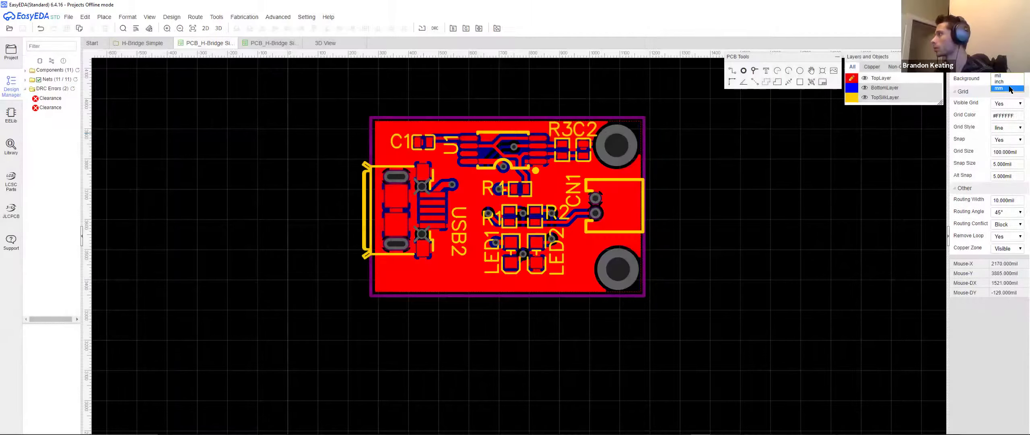
- Set the rectangular board outline to 20 mm wide and 20 mm high
{"action": "left_click", "coordinate": [234, 18]}
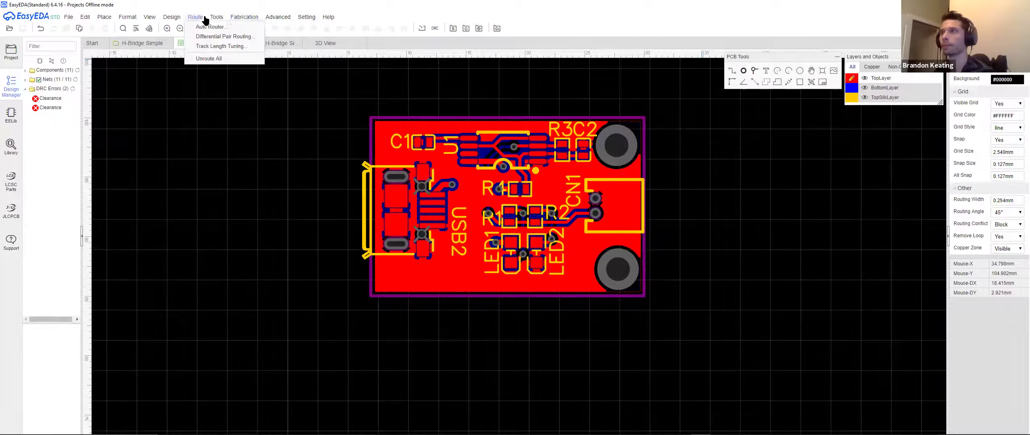
{"action": "mouse_move", "coordinate": [216, 18]}
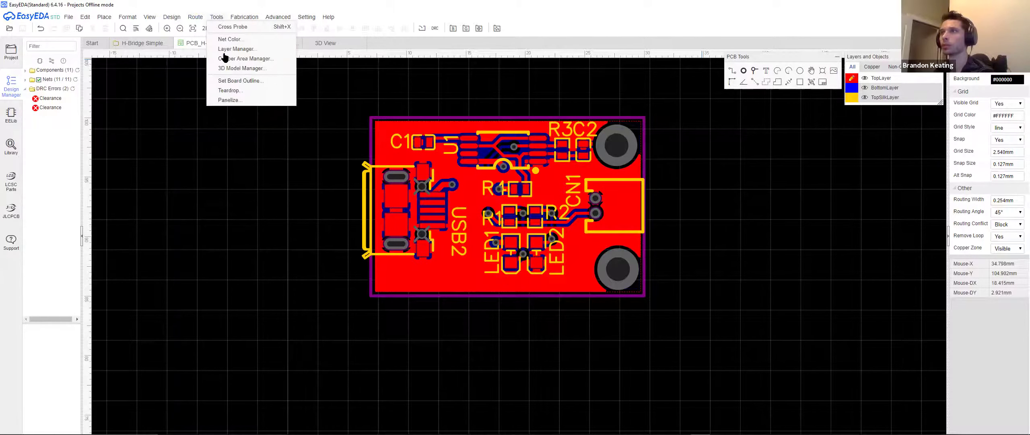
{"action": "left_click", "coordinate": [231, 80]}
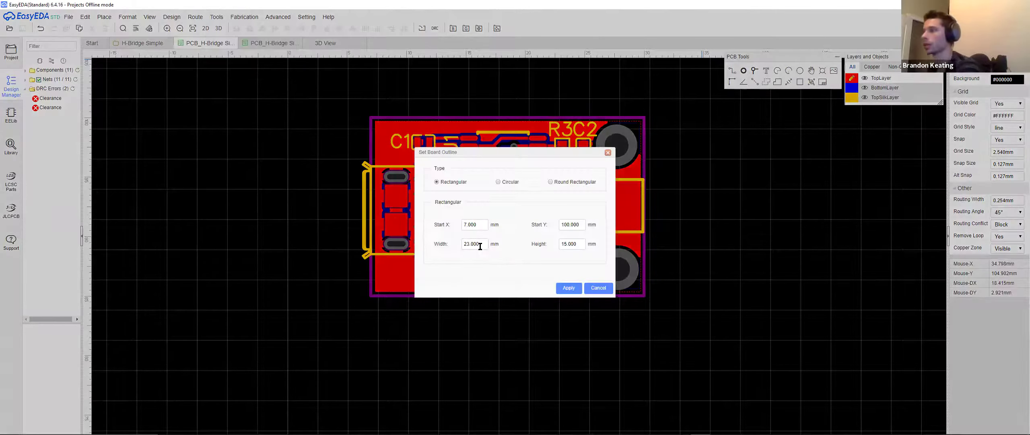
{"action": "double_click", "coordinate": [474, 244]}
{"action": "double_click", "coordinate": [572, 243]}
{"action": "type", "text": "20"}
{"action": "left_click", "coordinate": [567, 287]}
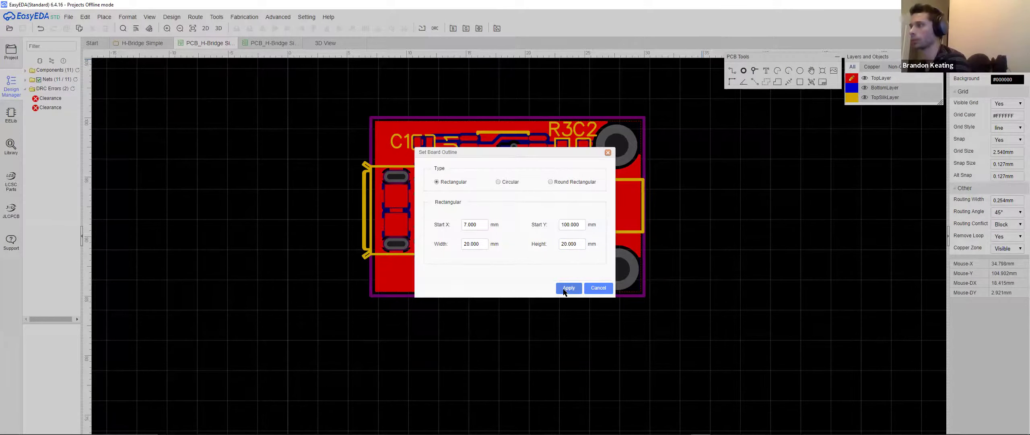
- Resize the rectangular board outline to 25 mm wide and 25 mm high
{"action": "left_click", "coordinate": [156, 20]}
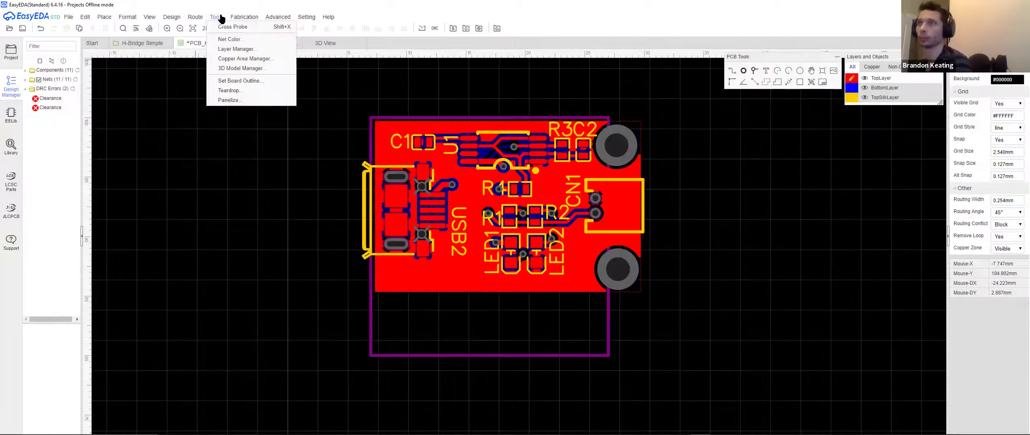
{"action": "mouse_move", "coordinate": [231, 19]}
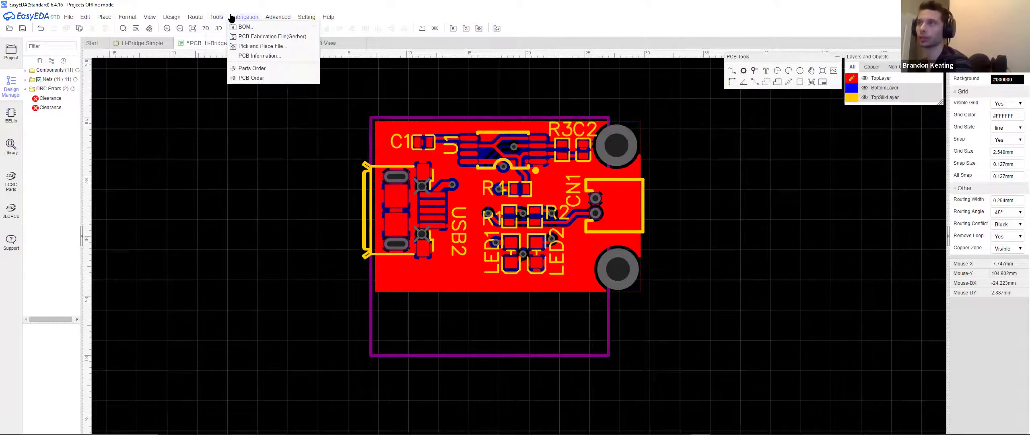
{"action": "left_click", "coordinate": [241, 88]}
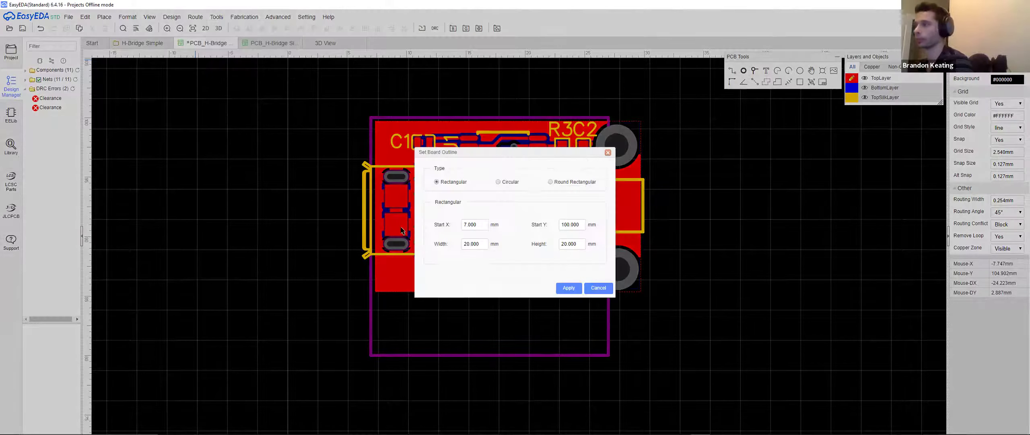
{"action": "double_click", "coordinate": [482, 245]}
{"action": "type", "text": "25"}
{"action": "left_click", "coordinate": [583, 244]}
{"action": "type", "text": "25"}
{"action": "double_click", "coordinate": [584, 244]}
{"action": "type", "text": "25"}
{"action": "left_click", "coordinate": [569, 288]}
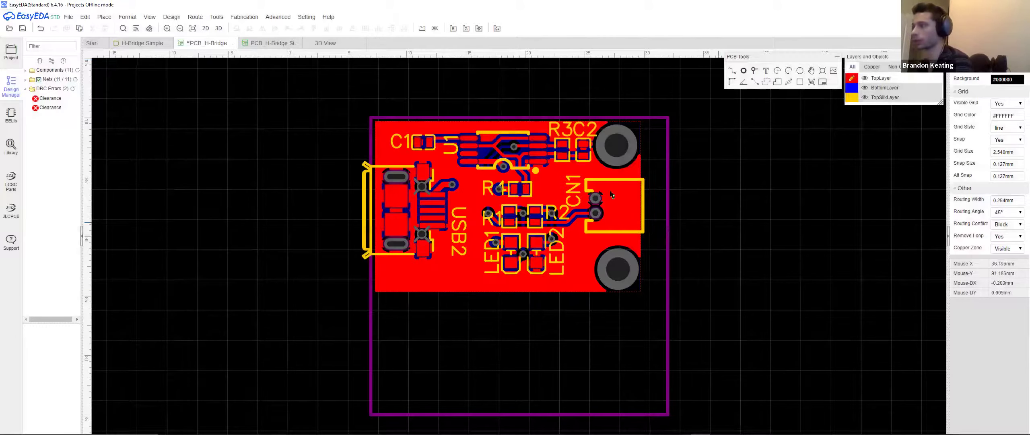
- Export the BOM again to Downloads as BOM_H-Bridge Simple_2021-02-25, replacing the earlier export
{"action": "left_click", "coordinate": [216, 17]}
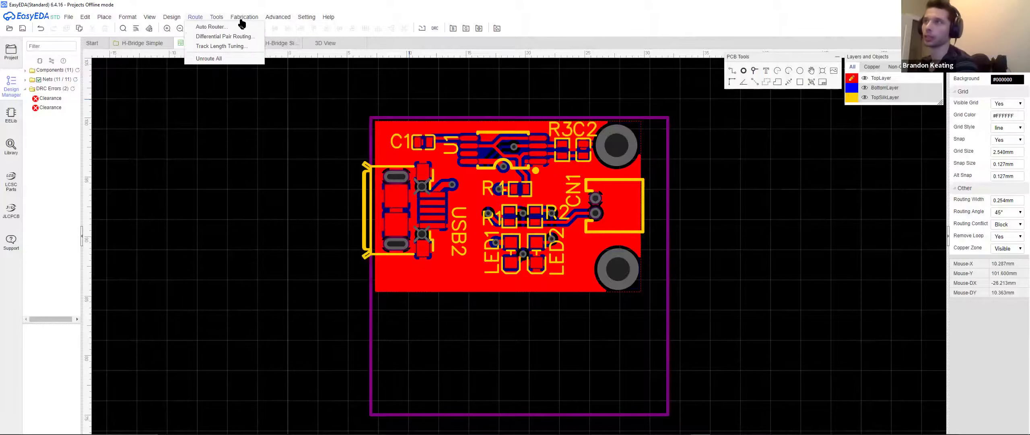
{"action": "left_click", "coordinate": [244, 37]}
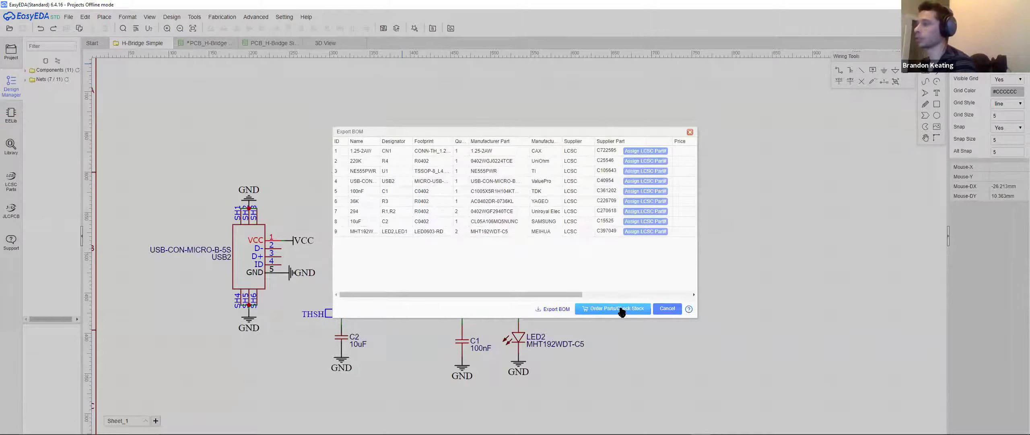
{"action": "left_click", "coordinate": [551, 311]}
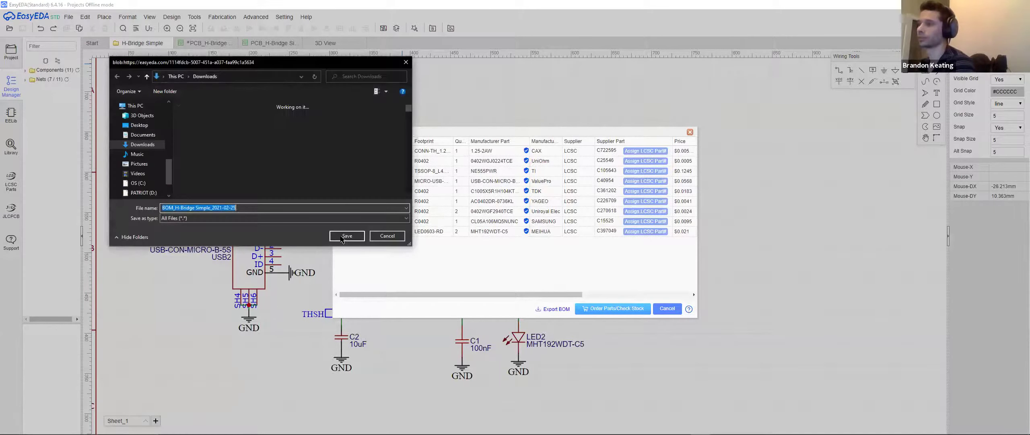
{"action": "key", "text": "Return"}
{"action": "left_click", "coordinate": [537, 223]}
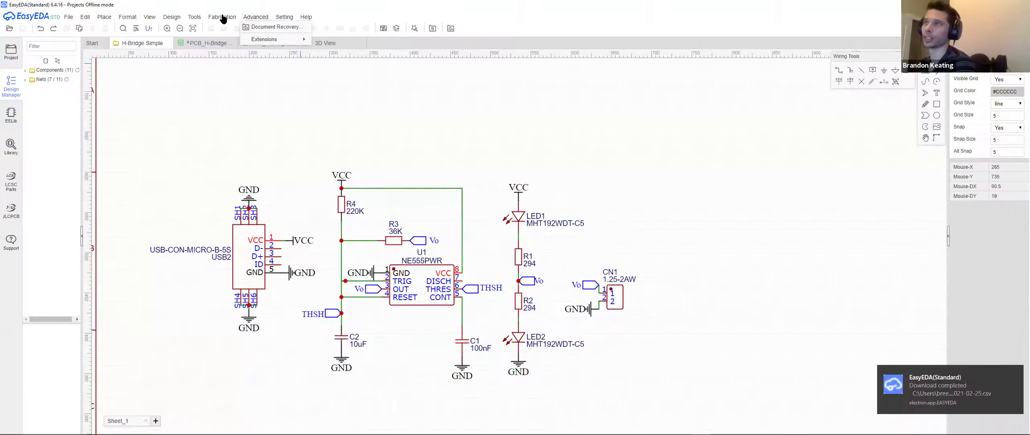
- Return to the resized PCB and export its pick and place file to Downloads again, replacing the earlier export
{"action": "left_click", "coordinate": [200, 45]}
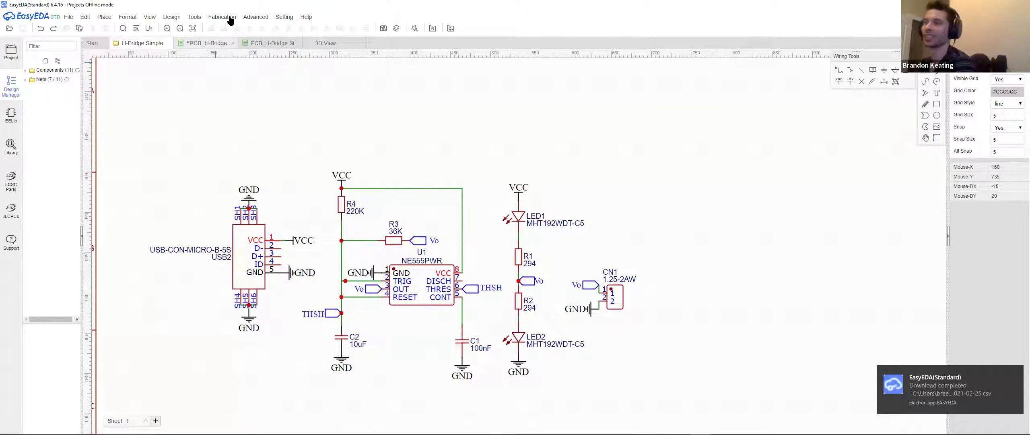
{"action": "left_click", "coordinate": [254, 20]}
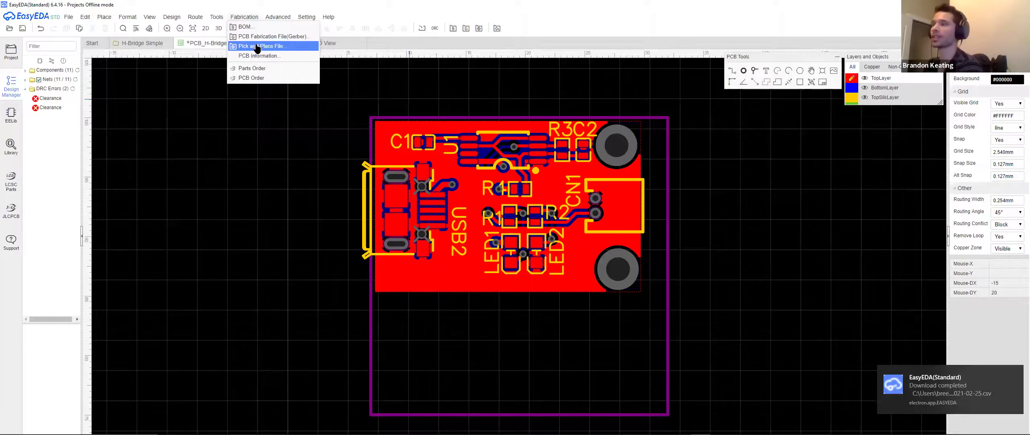
{"action": "left_click", "coordinate": [257, 47]}
{"action": "left_click", "coordinate": [544, 251]}
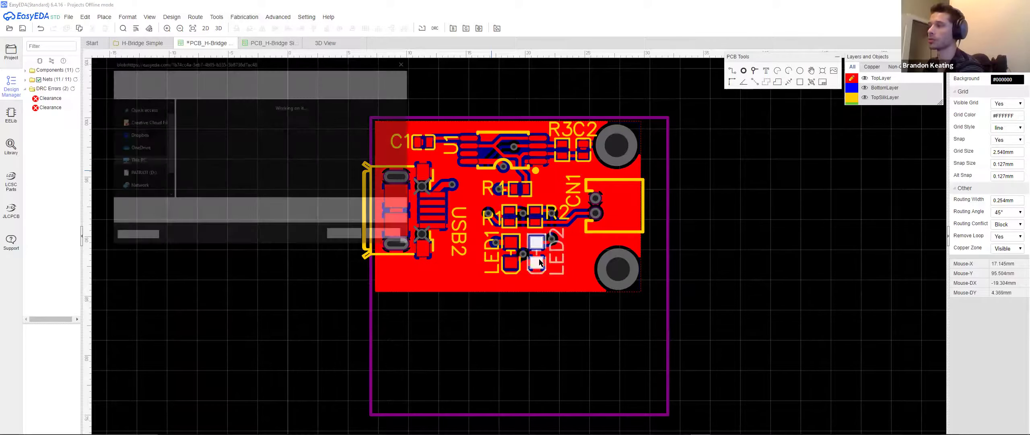
{"action": "left_click", "coordinate": [347, 237]}
{"action": "left_click", "coordinate": [552, 223]}
- Save the modified PCB and run the design rule check offered before Gerber generation
{"action": "left_click", "coordinate": [245, 17]}
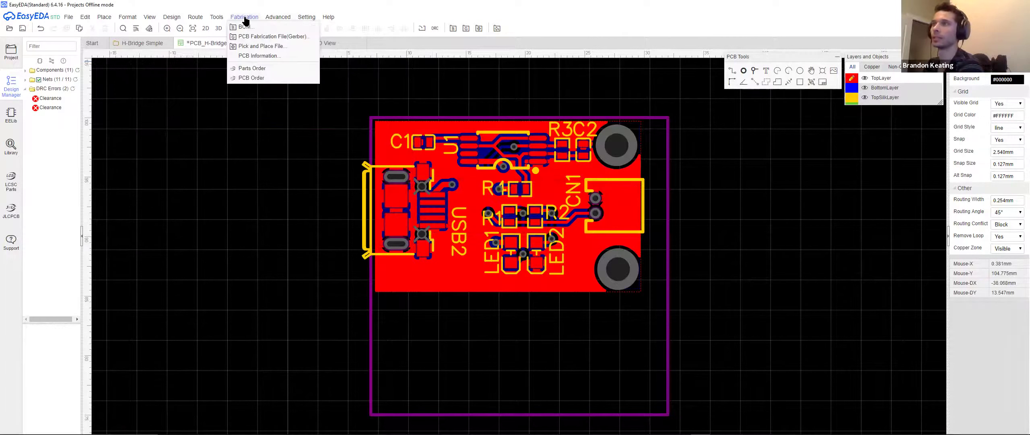
{"action": "left_click", "coordinate": [257, 36]}
{"action": "key", "text": "Return"}
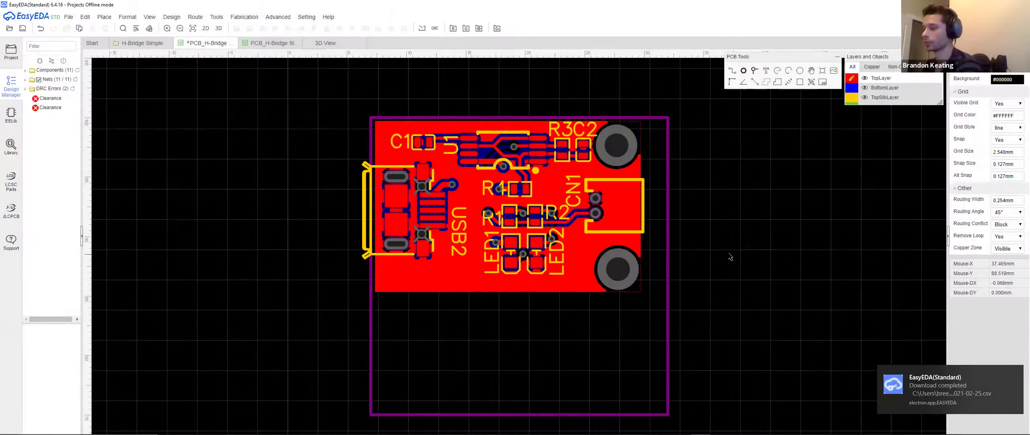
{"action": "key", "text": "ctrl+s"}
{"action": "left_click", "coordinate": [244, 17]}
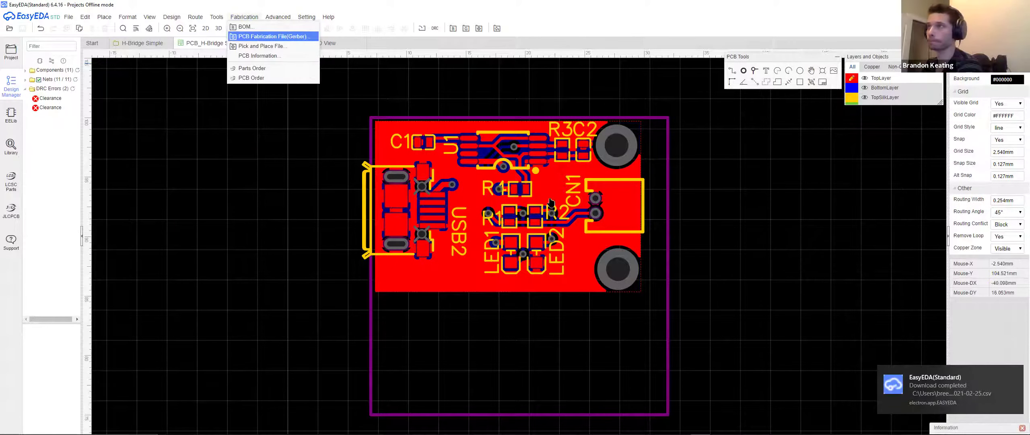
{"action": "left_click", "coordinate": [253, 37]}
{"action": "left_click", "coordinate": [494, 240]}
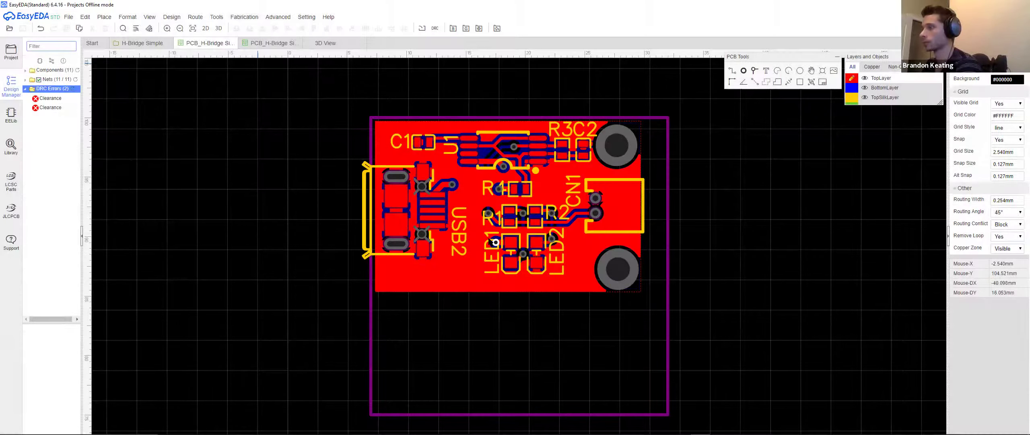
- Generate the Gerber without a design rule check and save it to Downloads as Gerber_PCB_H-Bridge Simple_2_2021-02-25, replacing the earlier archive
{"action": "left_click", "coordinate": [244, 17]}
{"action": "left_click", "coordinate": [273, 36]}
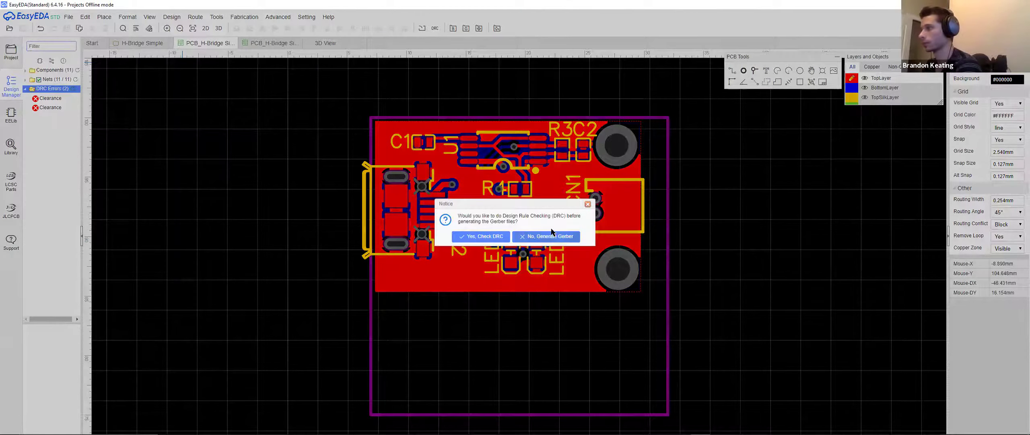
{"action": "left_click", "coordinate": [563, 238]}
{"action": "left_click", "coordinate": [593, 325]}
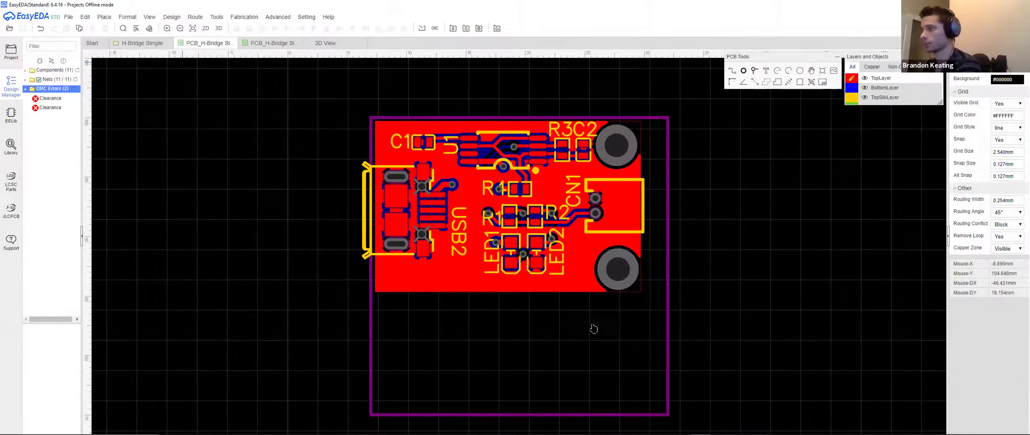
{"action": "left_click", "coordinate": [350, 234]}
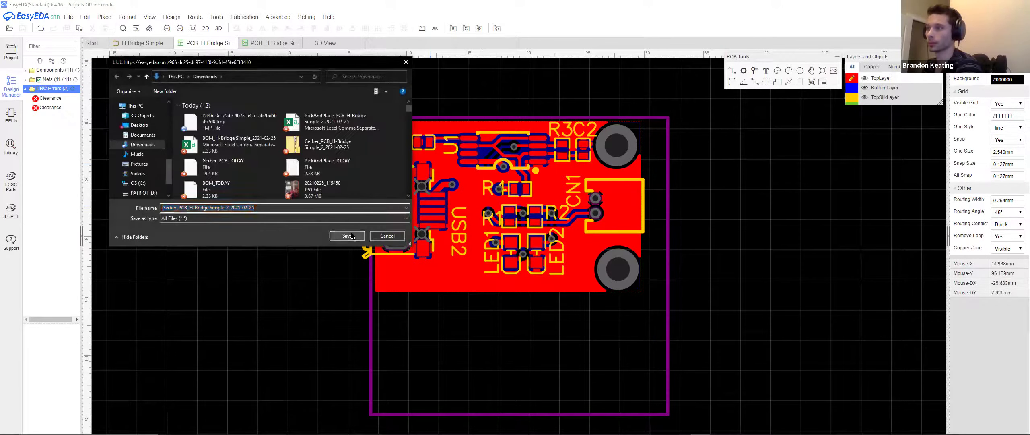
{"action": "key", "text": "Return"}
{"action": "left_click", "coordinate": [255, 15]}
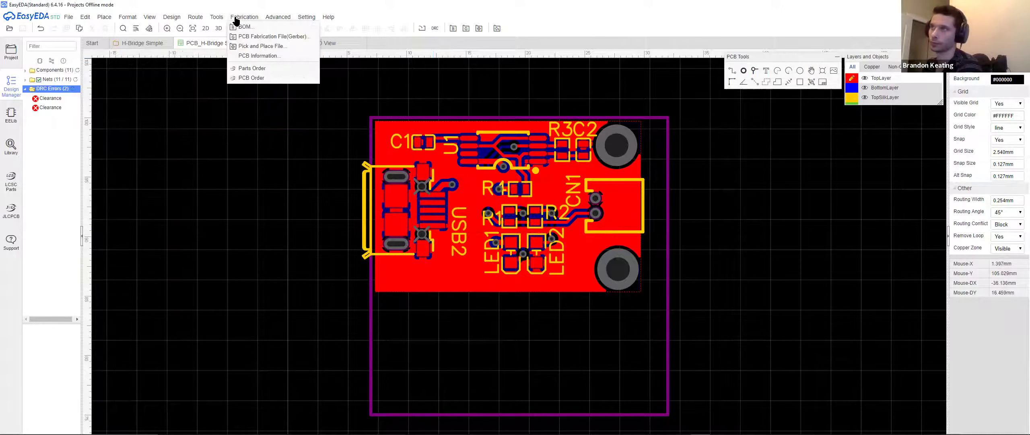
- Continue to the JLCPCB quote page from Gerber generation without a design rule check, and upload the board's Gerber archive
{"action": "left_click", "coordinate": [255, 36]}
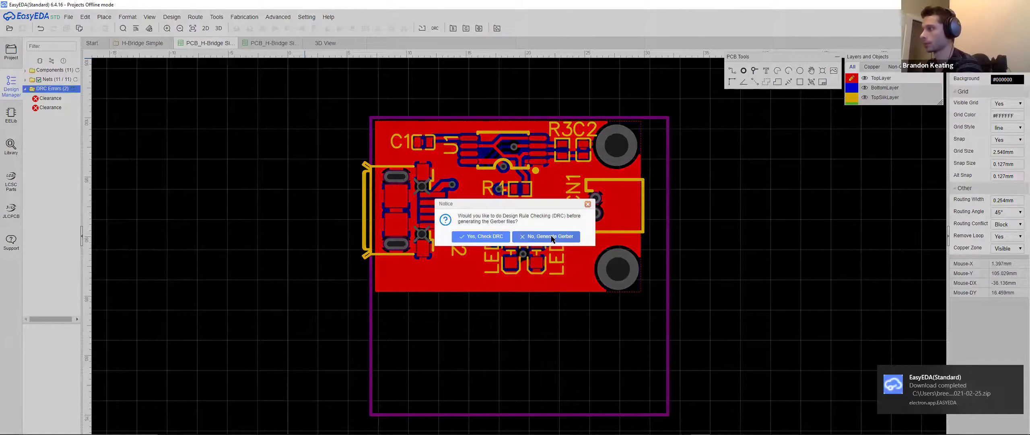
{"action": "left_click", "coordinate": [550, 237]}
{"action": "left_click", "coordinate": [640, 323]}
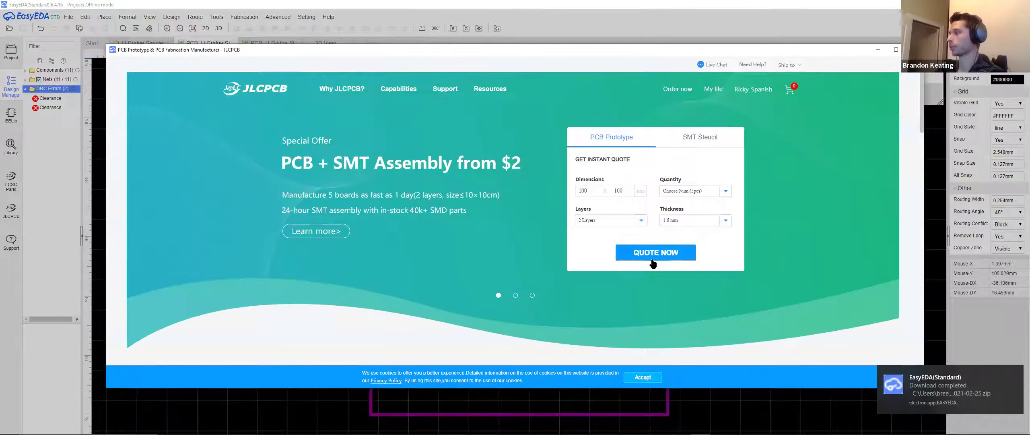
{"action": "left_click", "coordinate": [651, 259]}
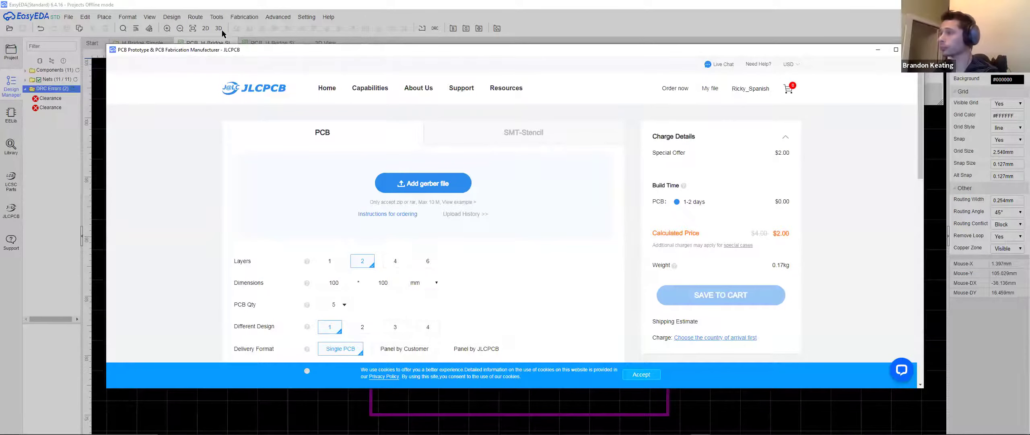
{"action": "left_click", "coordinate": [427, 184]}
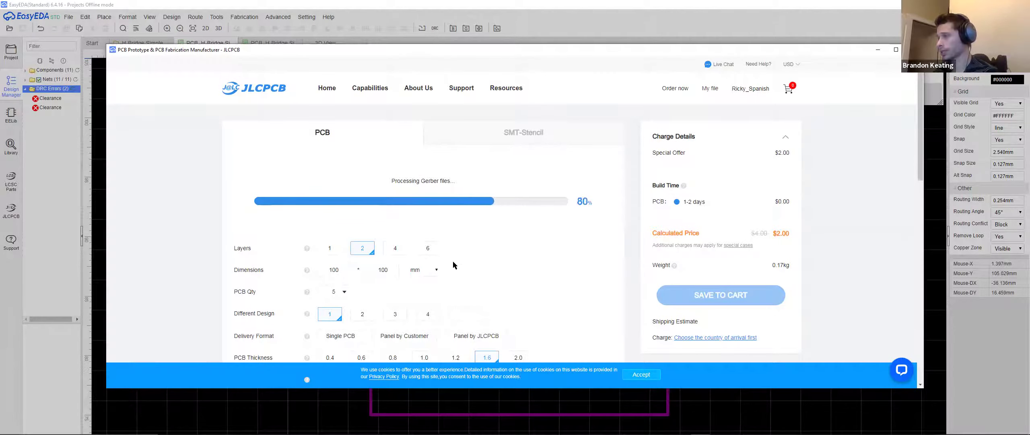
- Set the PCB color of the uploaded board to Black
{"action": "scroll", "coordinate": [293, 163], "scroll_direction": "down", "scroll_amount": 2}
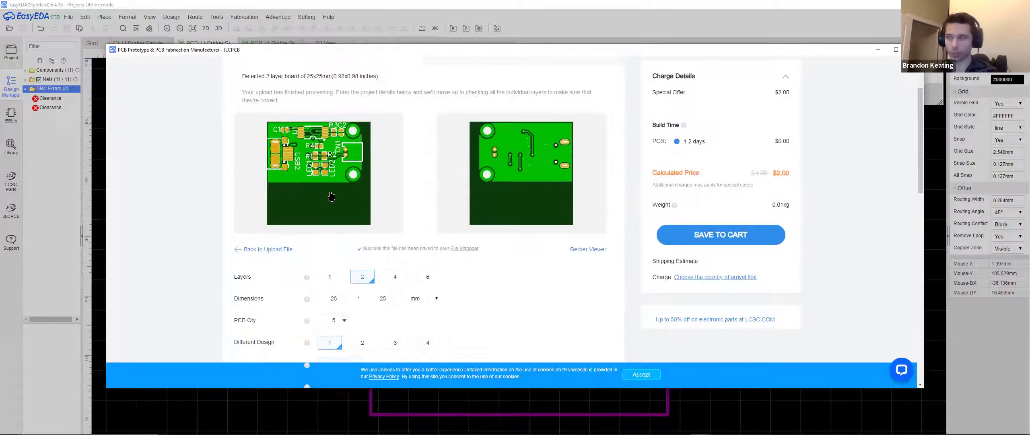
{"action": "scroll", "coordinate": [331, 197], "scroll_direction": "down", "scroll_amount": 5}
{"action": "left_click", "coordinate": [578, 208]}
{"action": "scroll", "coordinate": [458, 252], "scroll_direction": "down", "scroll_amount": 3}
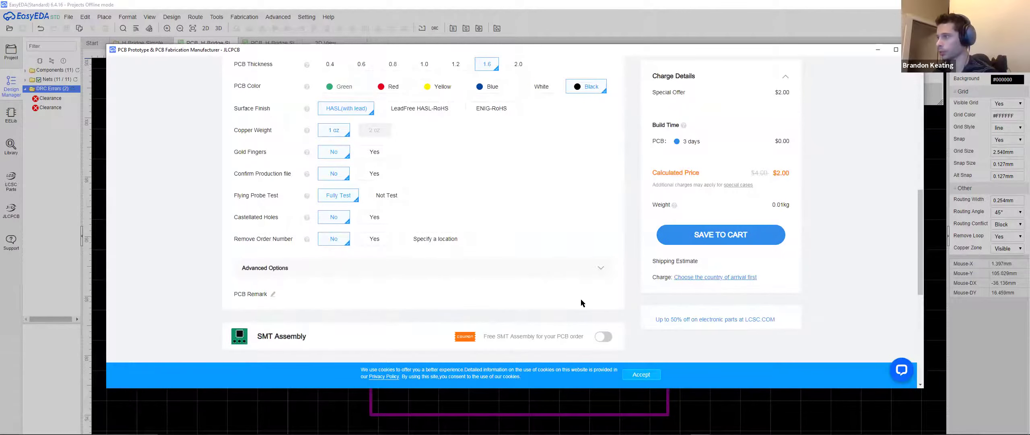
- Enable SMT Assembly for the order and choose to assemble the top side
{"action": "scroll", "coordinate": [581, 303], "scroll_direction": "down", "scroll_amount": 3}
{"action": "left_click", "coordinate": [603, 209]}
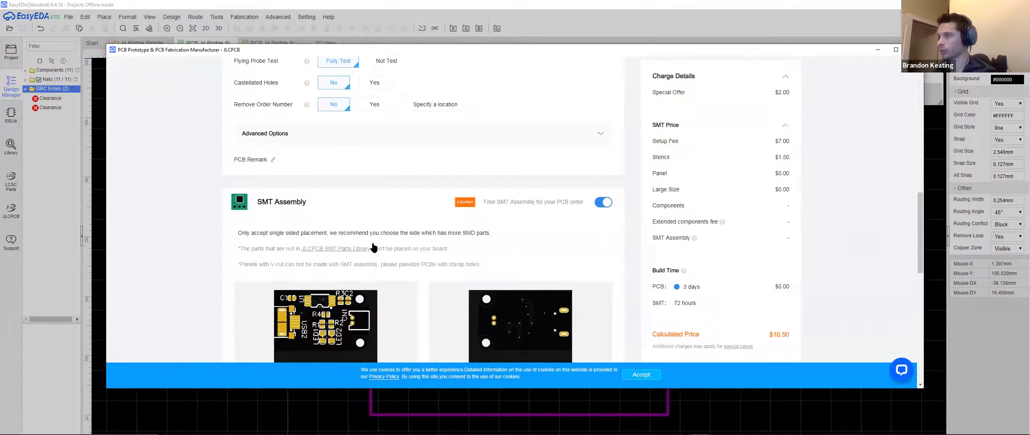
{"action": "scroll", "coordinate": [374, 246], "scroll_direction": "down", "scroll_amount": 4}
{"action": "scroll", "coordinate": [280, 300], "scroll_direction": "up", "scroll_amount": 1}
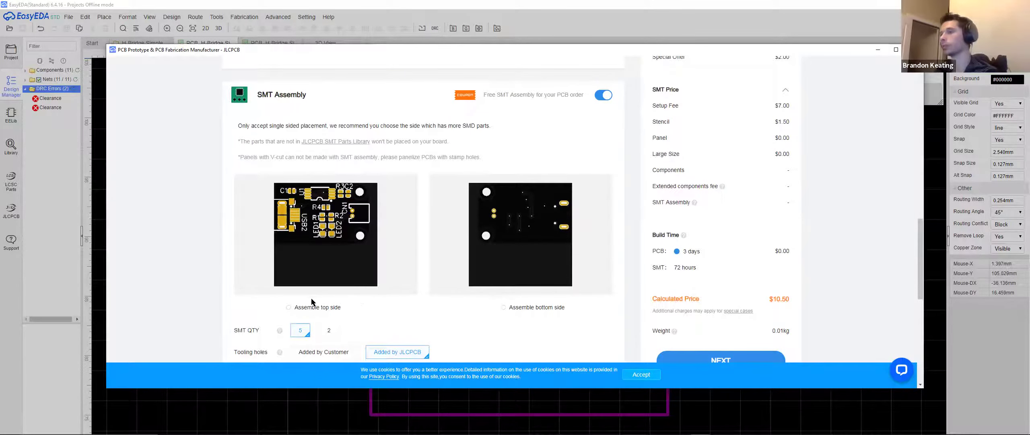
{"action": "left_click", "coordinate": [288, 308]}
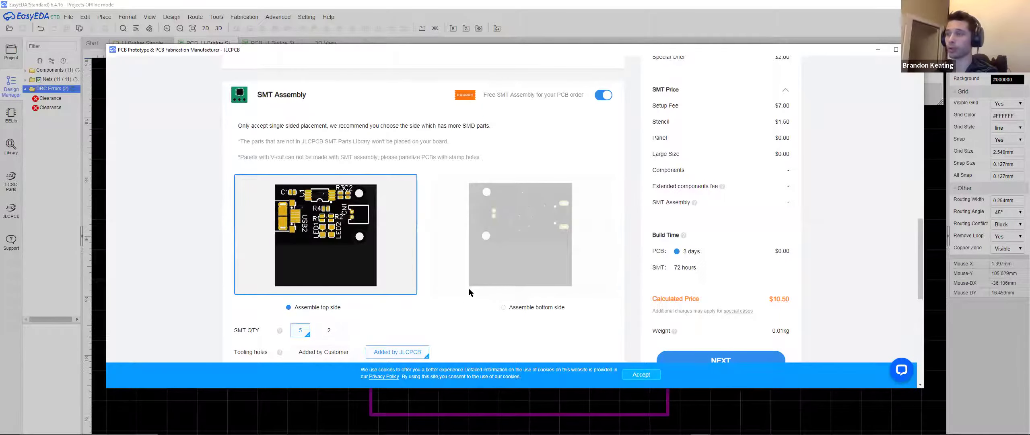
- Agree to the JLCPCB SMT service terms and confirm the assembly options
{"action": "scroll", "coordinate": [470, 288], "scroll_direction": "down", "scroll_amount": 1}
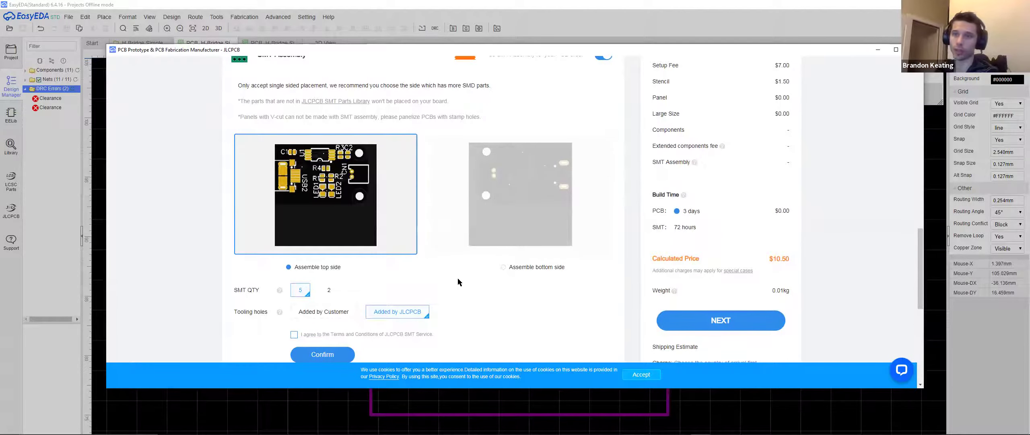
{"action": "scroll", "coordinate": [458, 278], "scroll_direction": "down", "scroll_amount": 1}
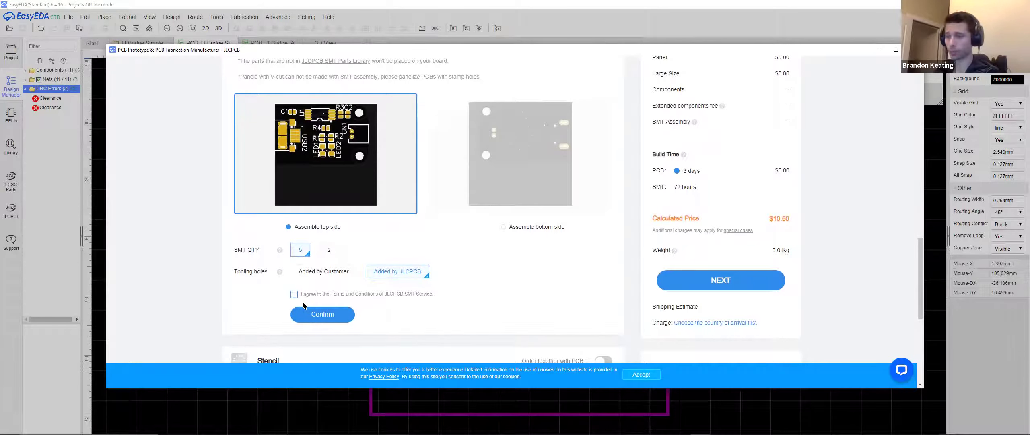
{"action": "left_click", "coordinate": [293, 295]}
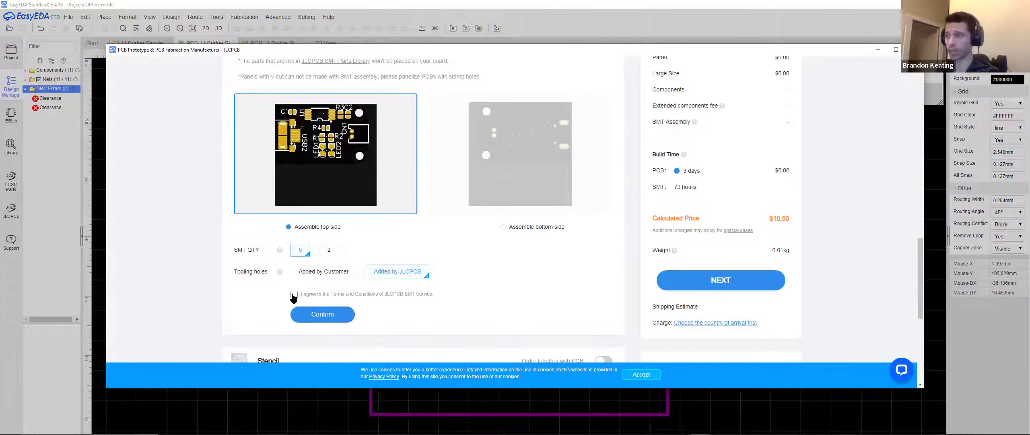
{"action": "left_click", "coordinate": [324, 314]}
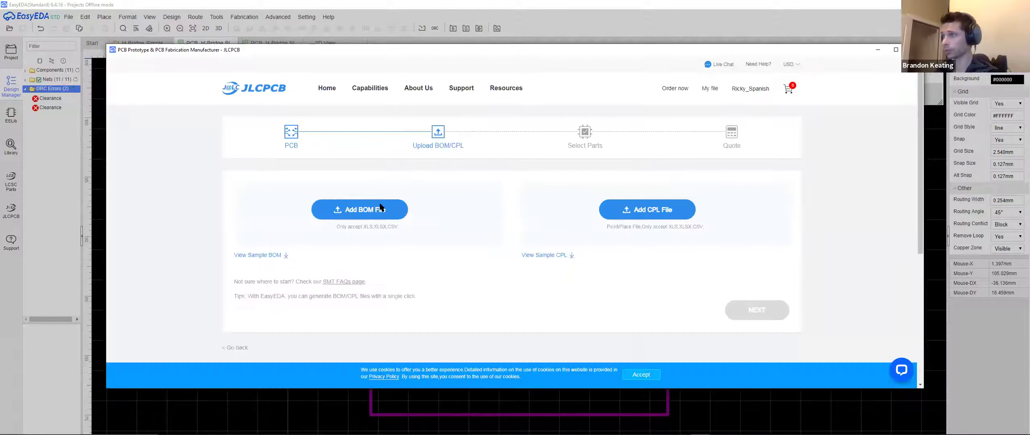
- Upload the exported BOM and pick and place (CPL) files and proceed with the assembly order
{"action": "left_click", "coordinate": [358, 215]}
{"action": "left_click", "coordinate": [226, 139]}
{"action": "left_click", "coordinate": [347, 235]}
{"action": "left_click", "coordinate": [660, 213]}
{"action": "left_click", "coordinate": [336, 121]}
{"action": "left_click", "coordinate": [357, 237]}
{"action": "left_click", "coordinate": [760, 313]}
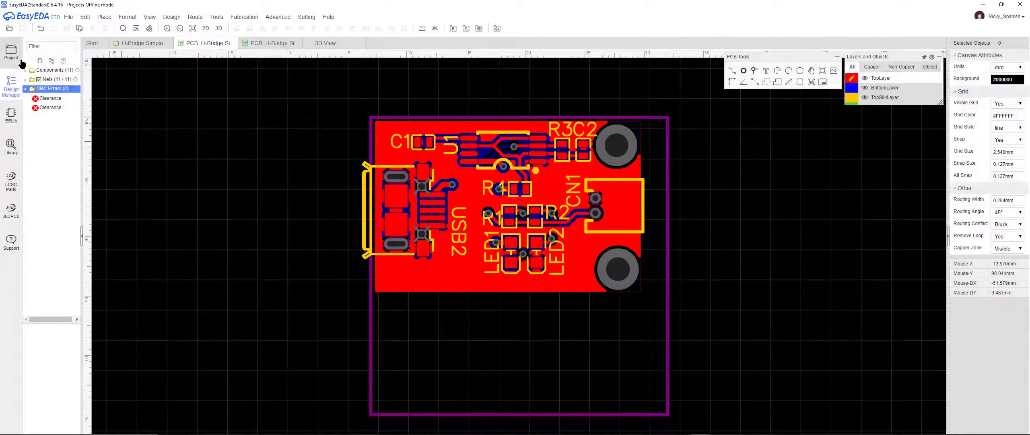
- Open the PCB_2021-02-08 layout from the JTAG Programmer project in EasyEDA
{"action": "left_click", "coordinate": [11, 51]}
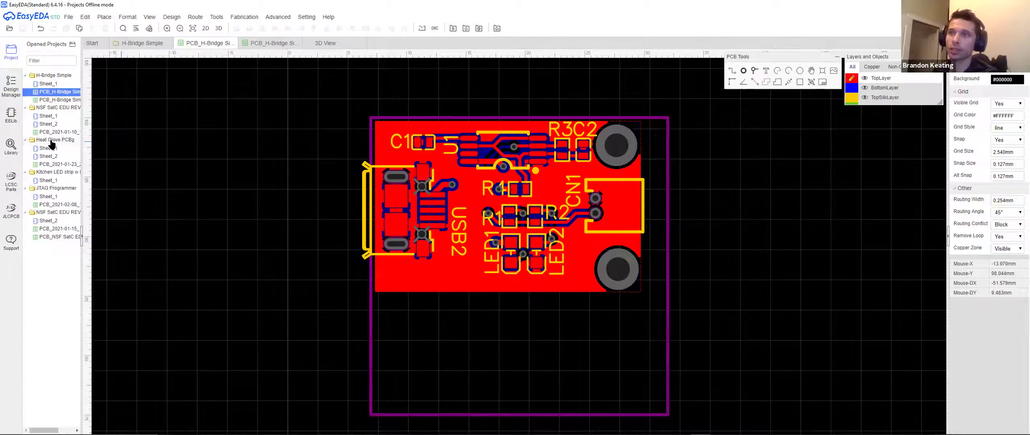
{"action": "double_click", "coordinate": [55, 205]}
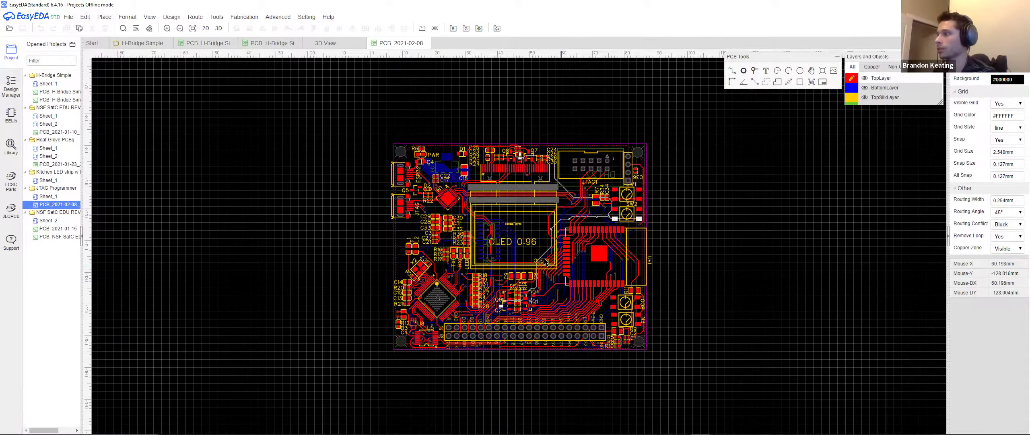
{"action": "scroll", "coordinate": [546, 262], "scroll_direction": "up", "scroll_amount": 1}
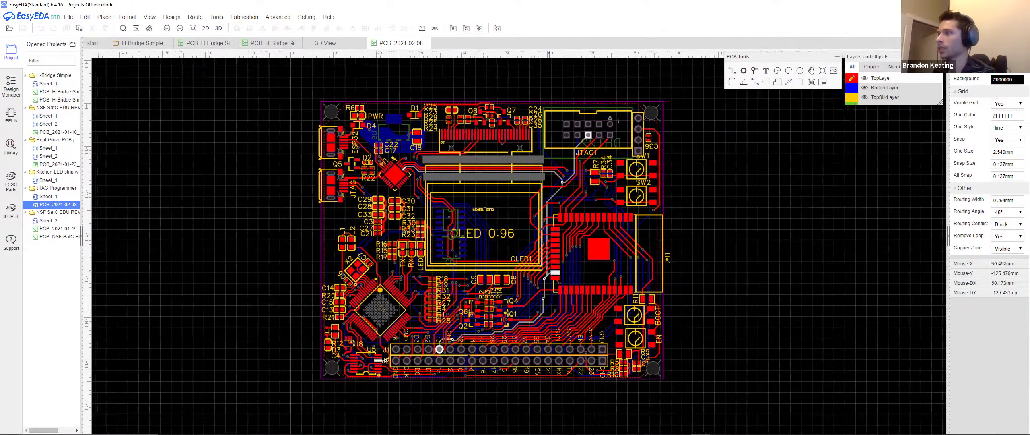
{"action": "right_click_drag", "start_coordinate": [549, 254], "coordinate": [538, 253]}
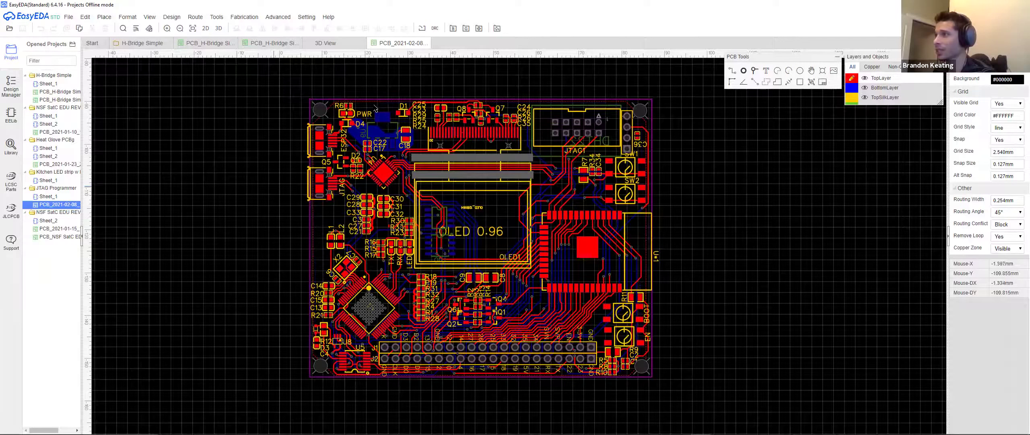
- Set the fill style of the VDD3V3 and GND copper areas to Solid
{"action": "left_click", "coordinate": [374, 108]}
{"action": "left_click", "coordinate": [1006, 151]}
{"action": "left_click", "coordinate": [1005, 156]}
{"action": "left_click", "coordinate": [1006, 153]}
{"action": "left_click", "coordinate": [987, 160]}
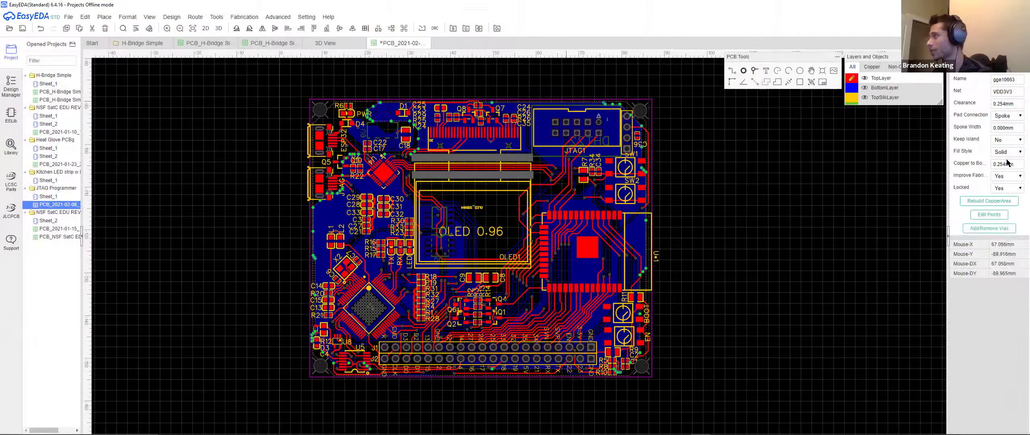
{"action": "left_click", "coordinate": [1006, 152]}
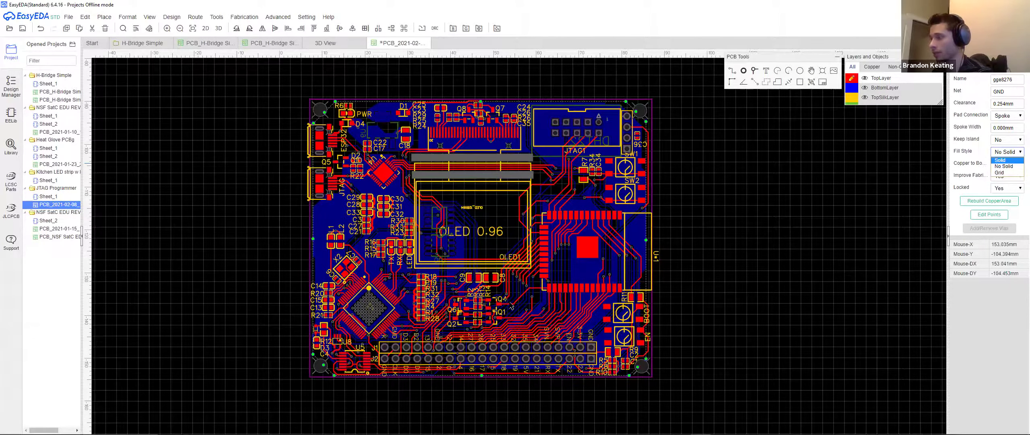
{"action": "key", "text": "Return"}
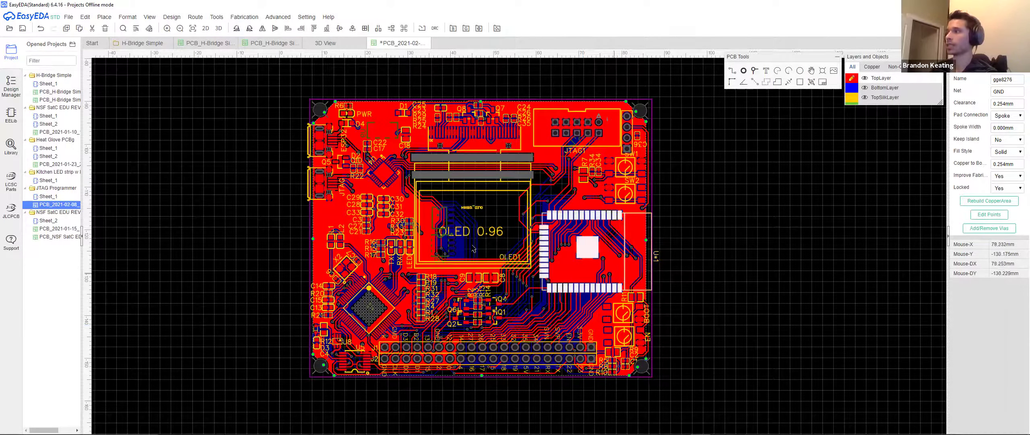
- Show the JTAG Programmer board in 3D and inspect it from several angles
{"action": "mouse_move", "coordinate": [151, 18]}
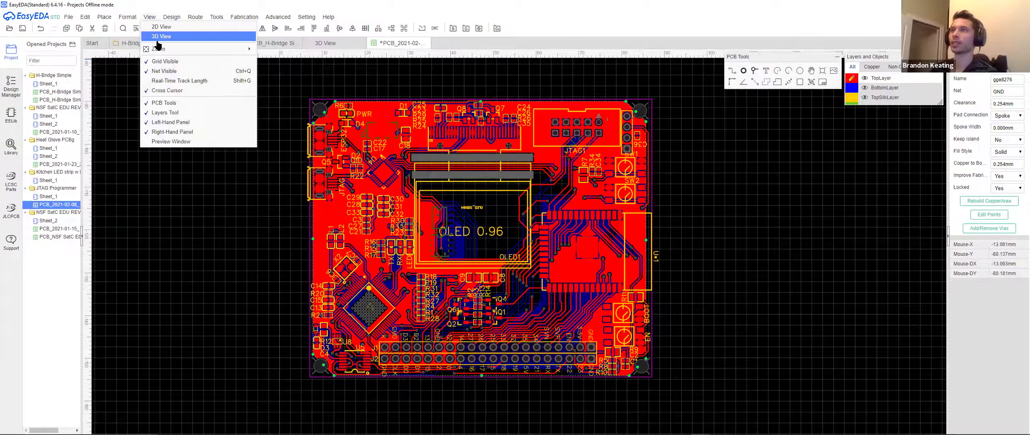
{"action": "left_click", "coordinate": [160, 37]}
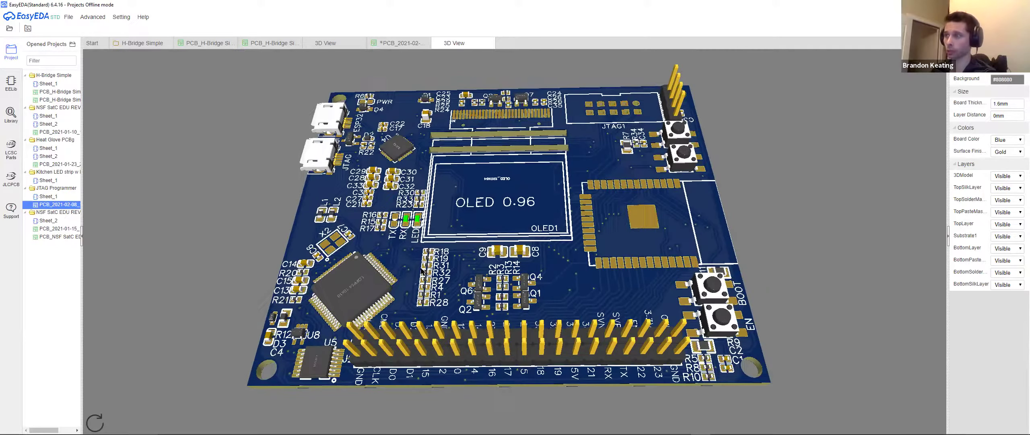
{"action": "left_click_drag", "start_coordinate": [407, 284], "coordinate": [502, 184]}
{"action": "left_click_drag", "start_coordinate": [508, 278], "coordinate": [502, 247]}
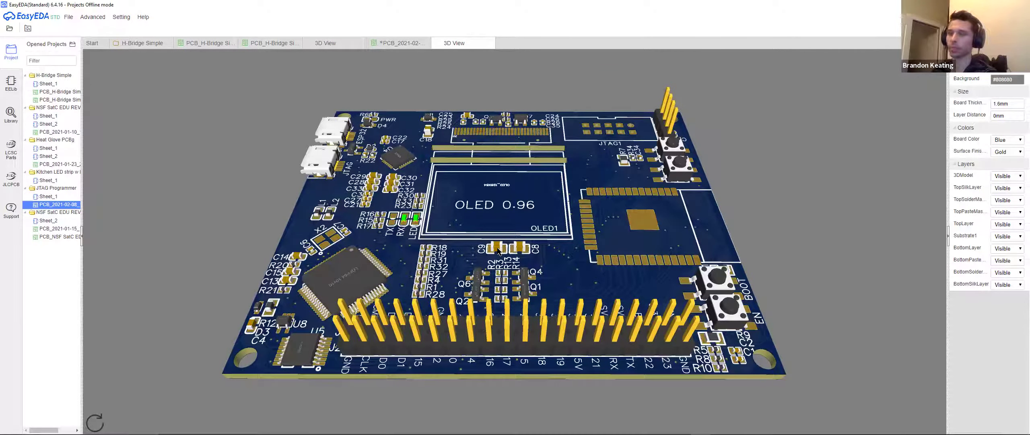
{"action": "left_click_drag", "start_coordinate": [485, 258], "coordinate": [465, 287]}
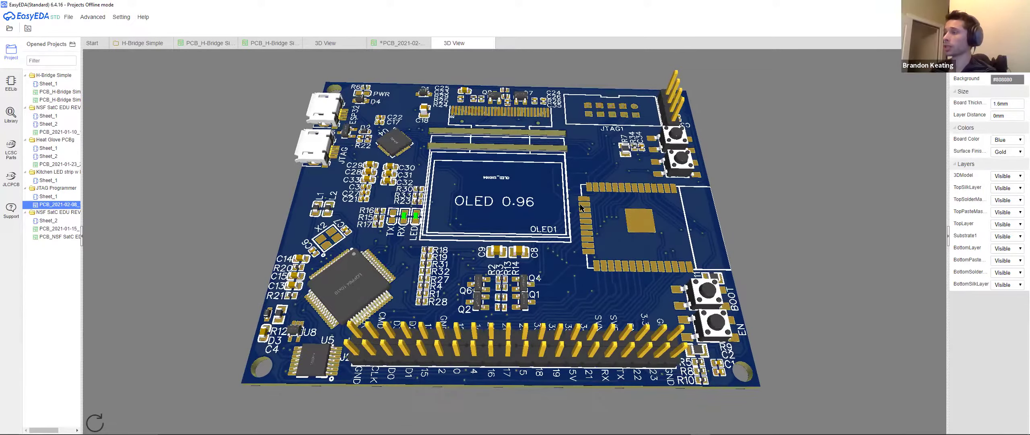
{"action": "left_click_drag", "start_coordinate": [574, 213], "coordinate": [482, 55]}
{"action": "left_click_drag", "start_coordinate": [468, 278], "coordinate": [458, 211]}
{"action": "left_click_drag", "start_coordinate": [457, 260], "coordinate": [426, 219]}
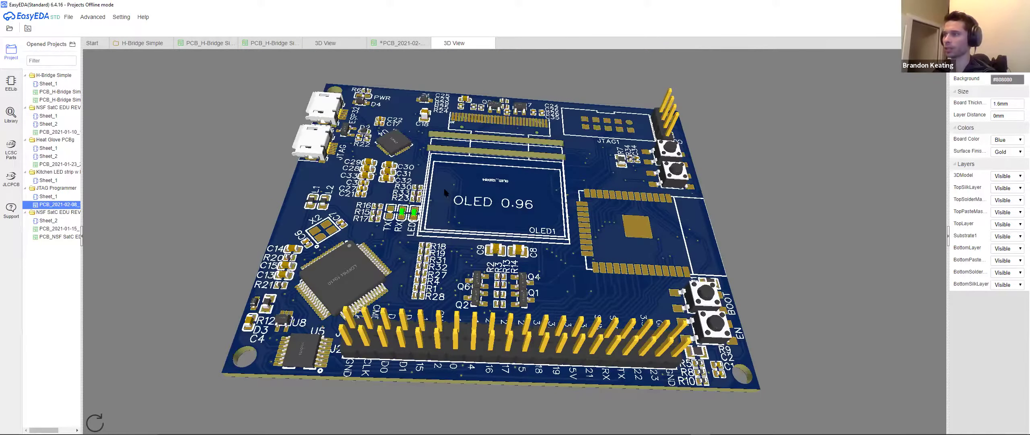
- Examine the resistors, capacitors and transistors below the OLED outline up close in the 3D model
{"action": "scroll", "coordinate": [445, 193], "scroll_direction": "up", "scroll_amount": 5}
{"action": "scroll", "coordinate": [397, 195], "scroll_direction": "up", "scroll_amount": 1}
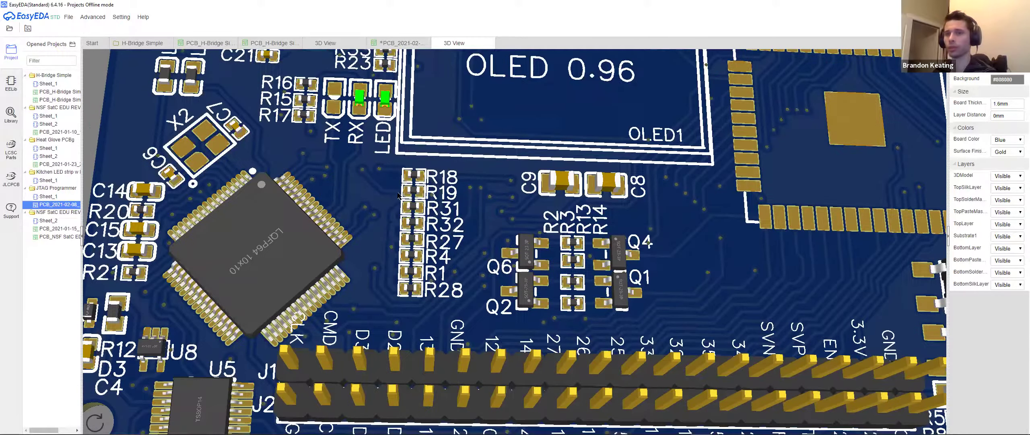
{"action": "scroll", "coordinate": [396, 196], "scroll_direction": "up", "scroll_amount": 1}
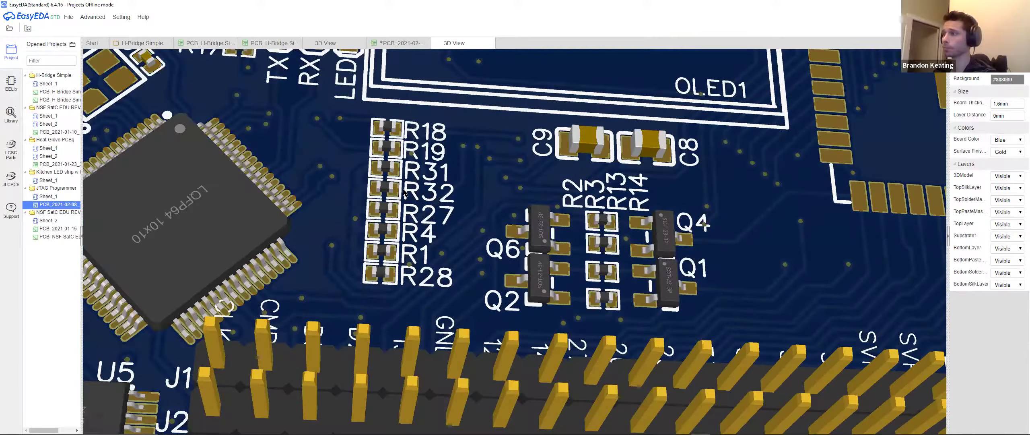
{"action": "scroll", "coordinate": [429, 188], "scroll_direction": "down", "scroll_amount": 1}
{"action": "scroll", "coordinate": [460, 184], "scroll_direction": "down", "scroll_amount": 5}
- Look over the whole JTAG Programmer board again in 3D from flatter and steeper angles
{"action": "right_click_drag", "start_coordinate": [413, 196], "coordinate": [396, 212]}
{"action": "left_click_drag", "start_coordinate": [379, 203], "coordinate": [389, 196]}
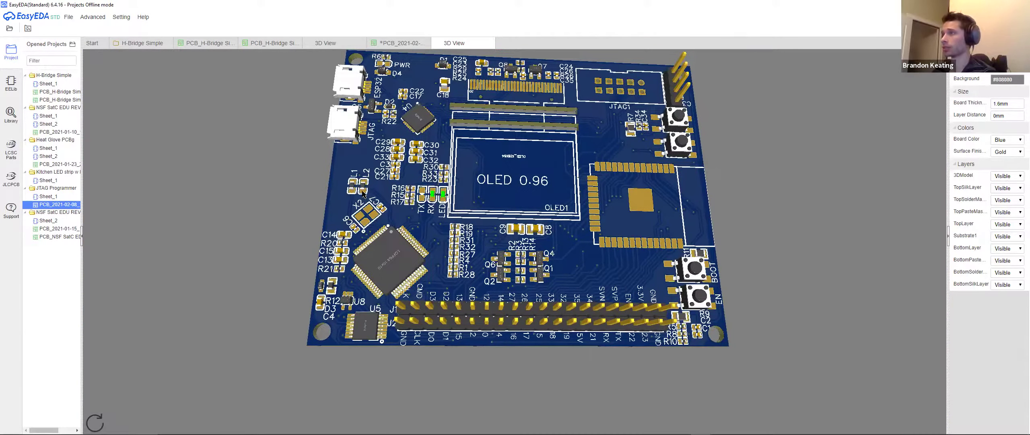
{"action": "right_click_drag", "start_coordinate": [384, 177], "coordinate": [370, 187]}
{"action": "left_click_drag", "start_coordinate": [362, 190], "coordinate": [356, 190]}
{"action": "right_click_drag", "start_coordinate": [529, 179], "coordinate": [506, 206]}
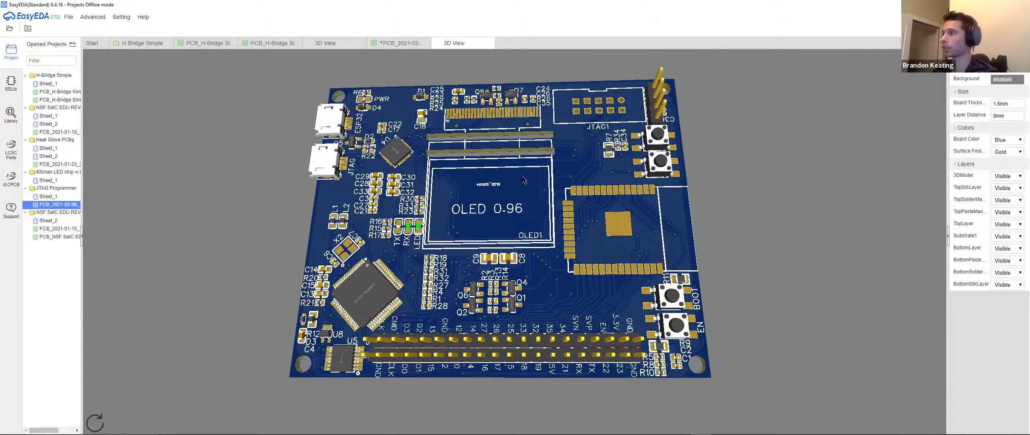
{"action": "left_click_drag", "start_coordinate": [524, 179], "coordinate": [503, 177]}
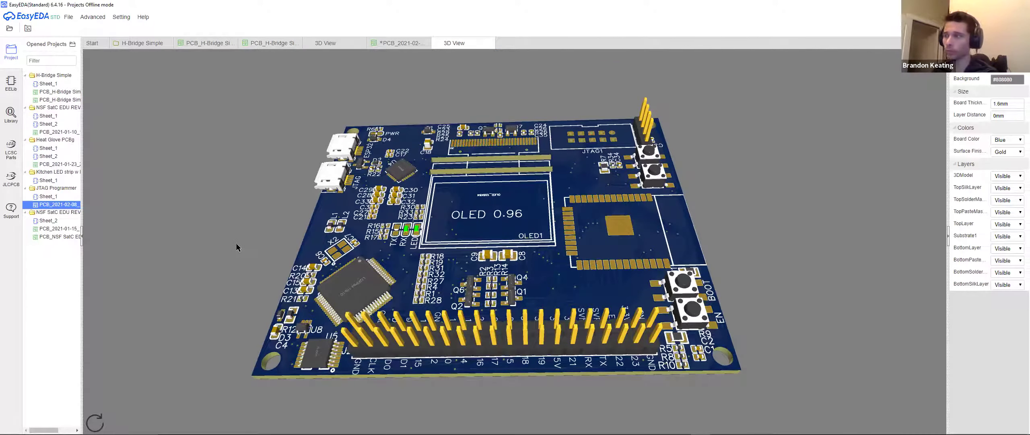
{"action": "left_click_drag", "start_coordinate": [396, 183], "coordinate": [408, 309]}
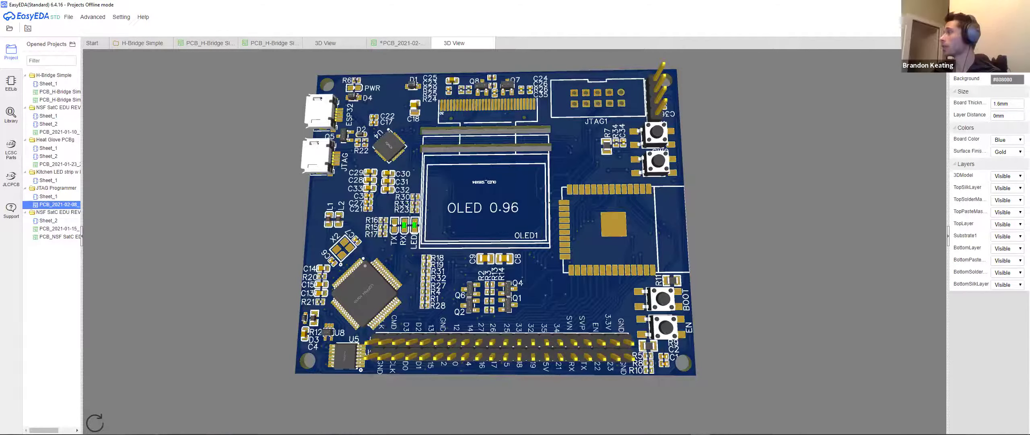
- Close the application
{"action": "left_click", "coordinate": [1021, 4]}
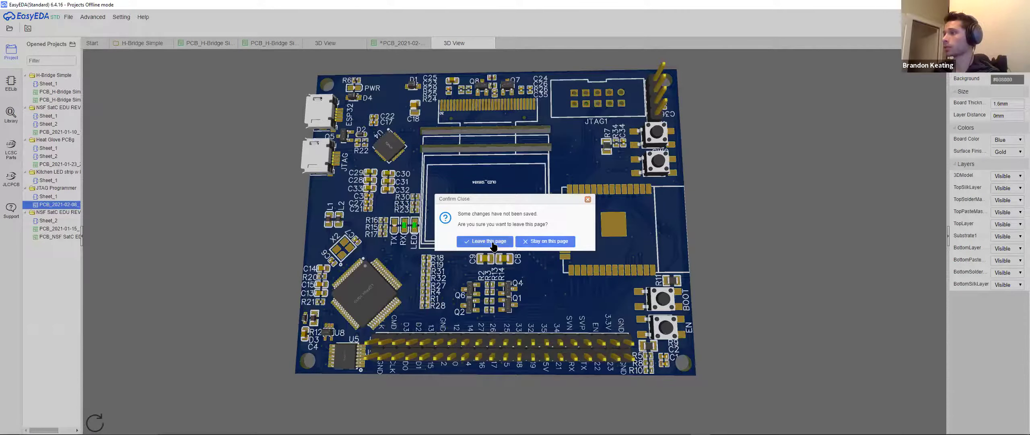